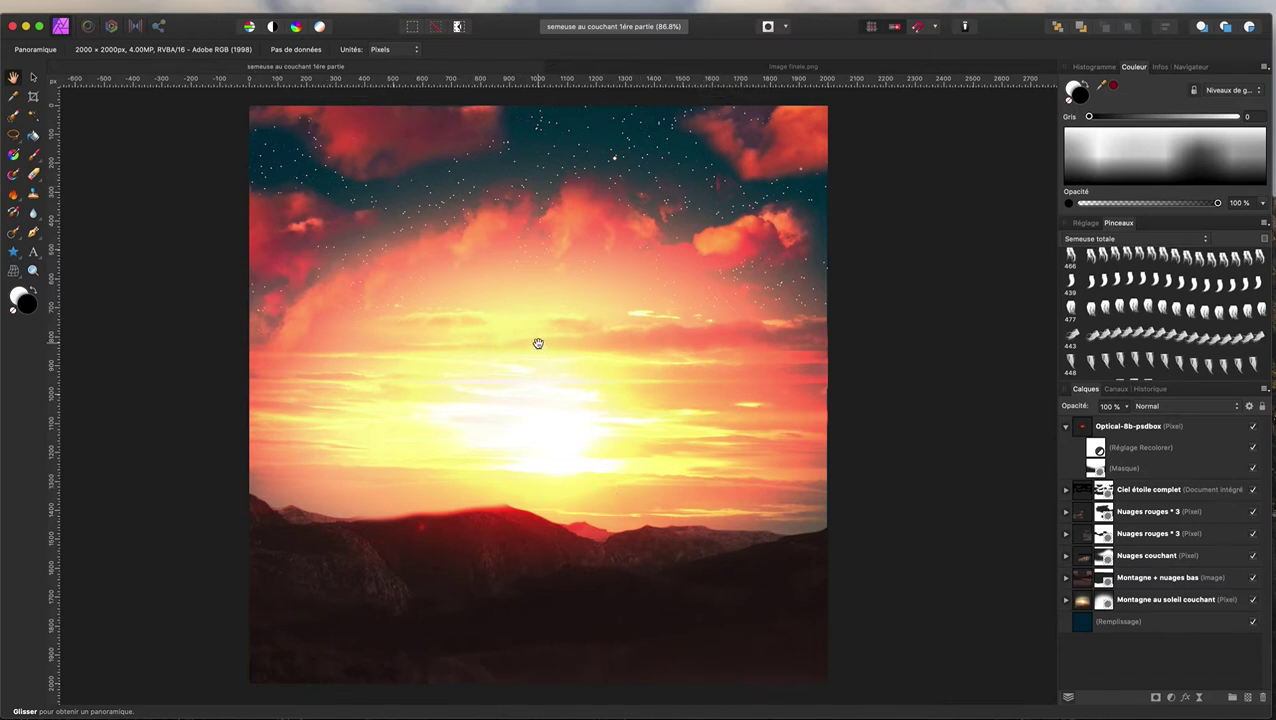
Step: Collapse the Optical-8b-psdbox layer to hide its recolour adjustment and mask
scroll(538, 343, down, 1)
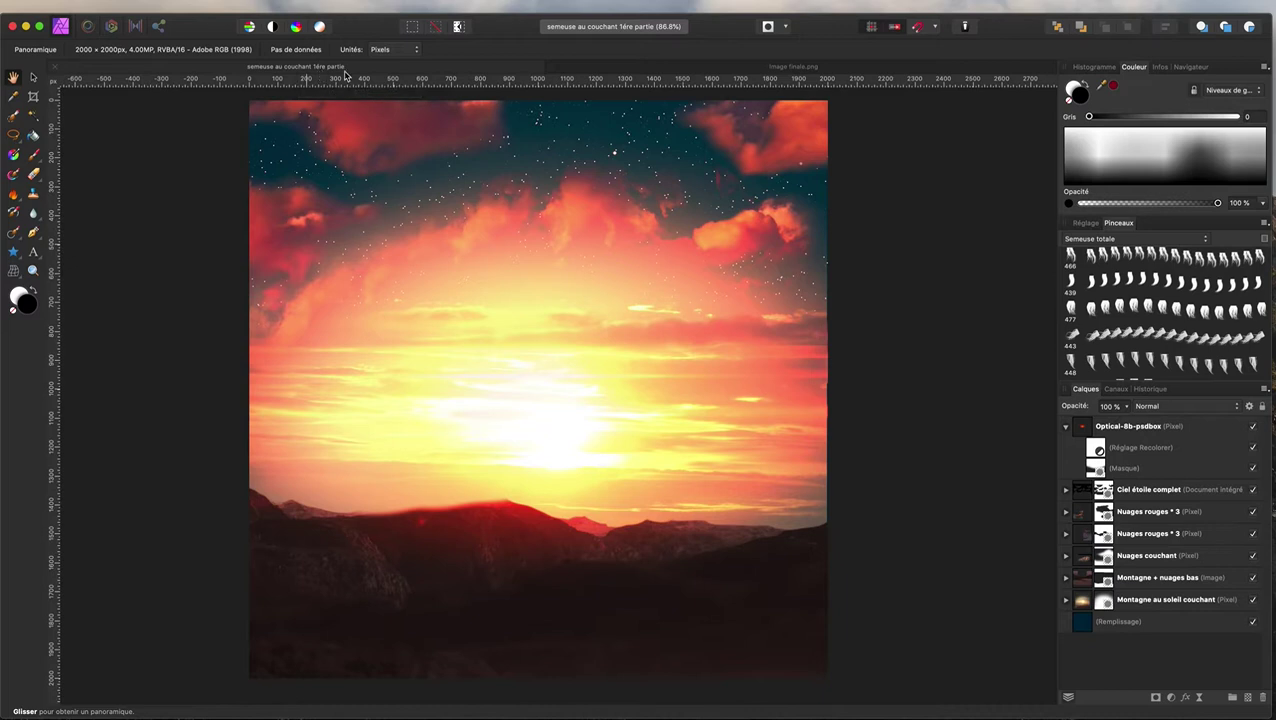
scroll(447, 333, up, 1)
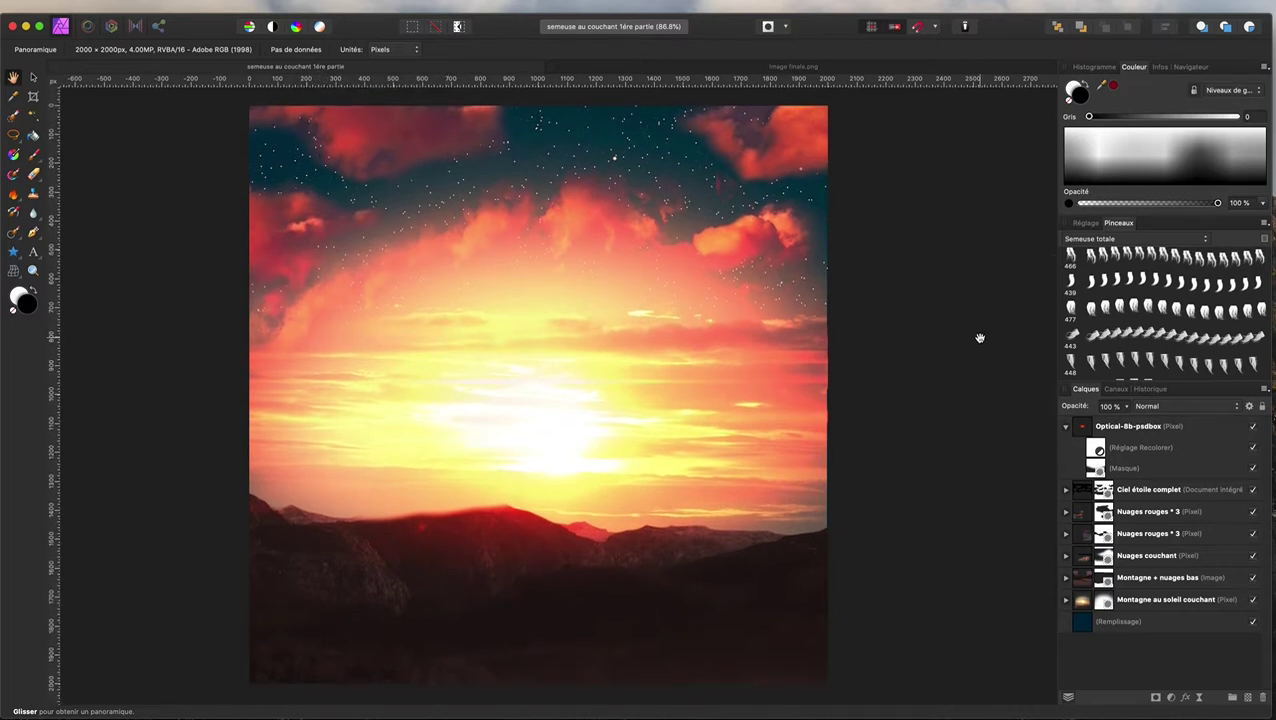
click(1066, 428)
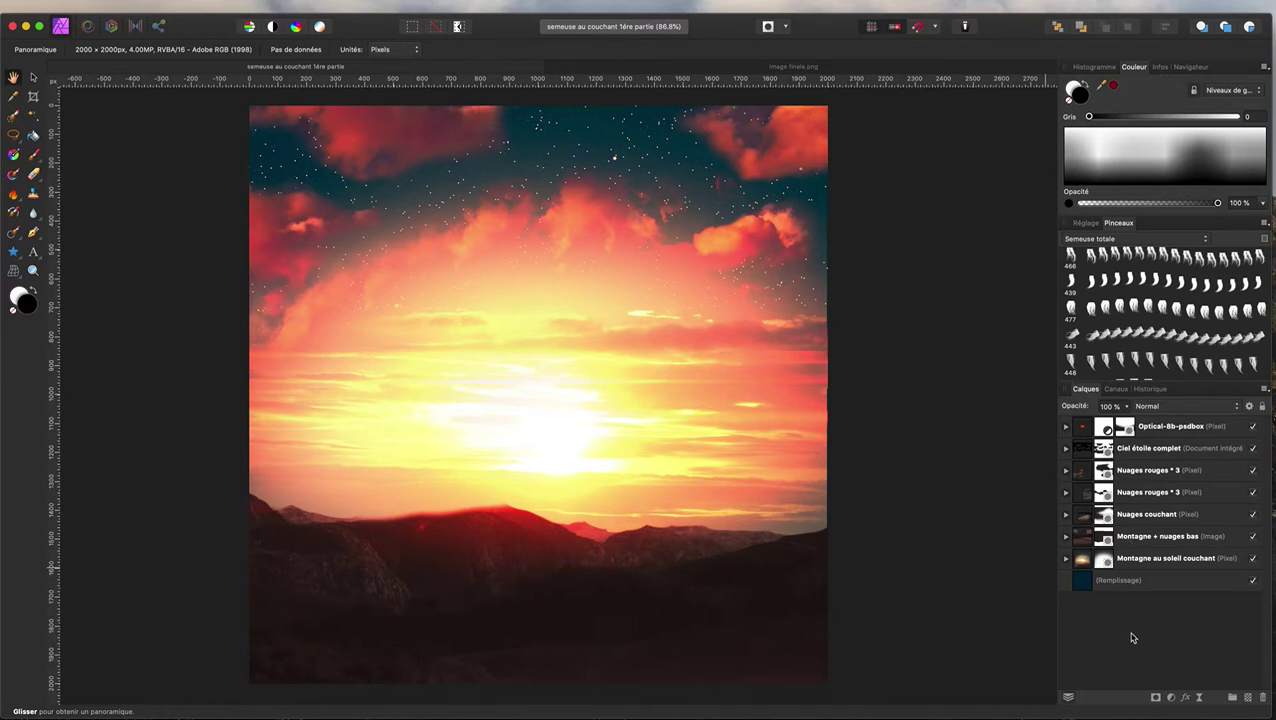
Step: Group all layers from (Remplissage) up to Optical-8b-psdbox and name the group 'fond'
click(1219, 582)
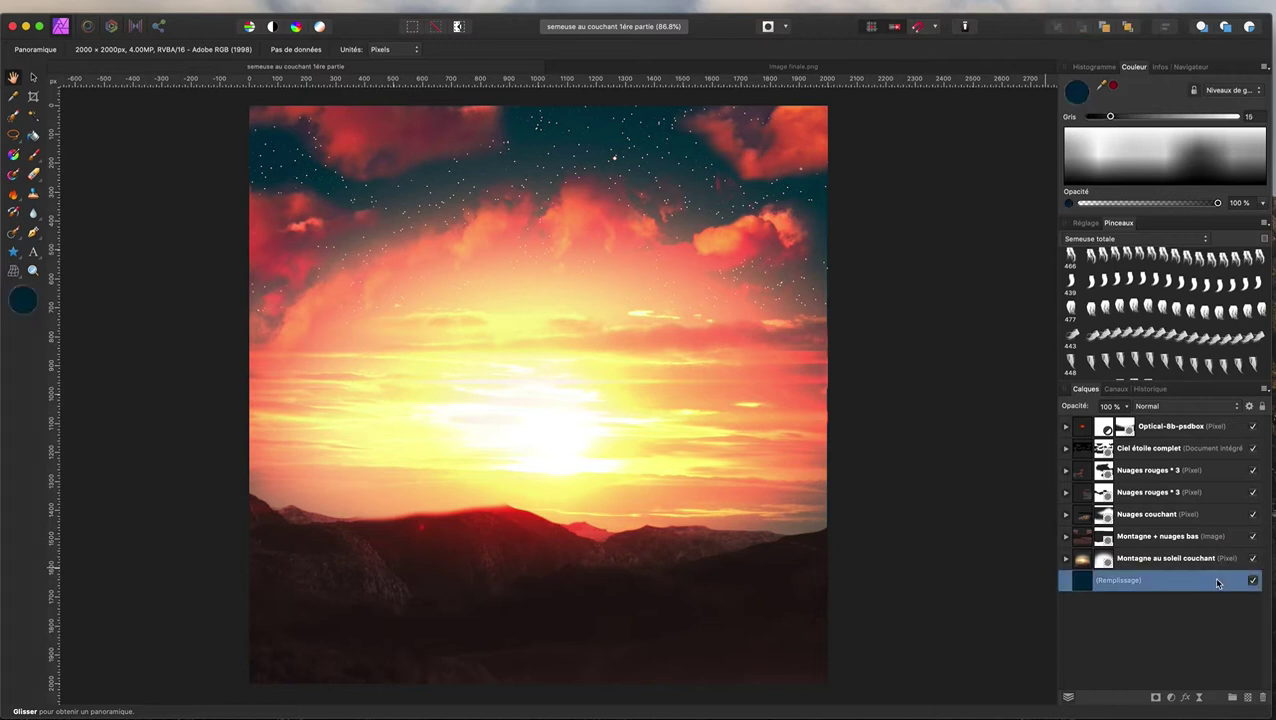
shift+click(1200, 427)
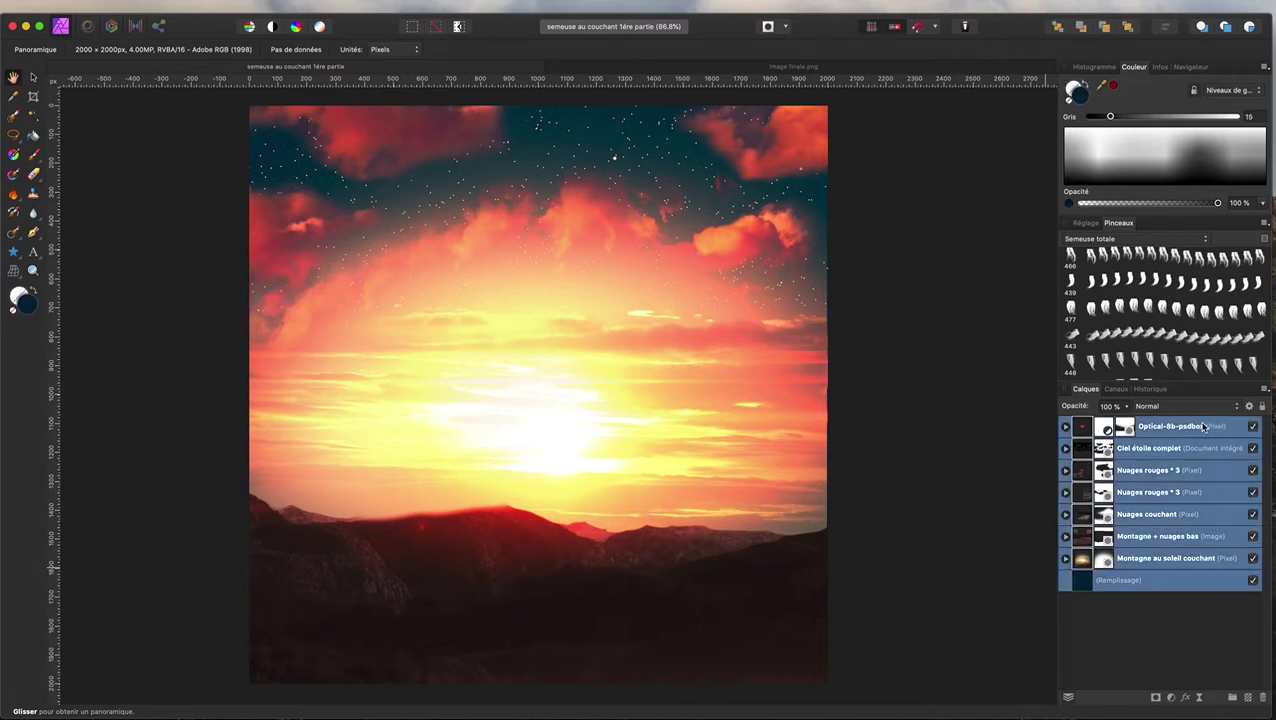
click(1232, 698)
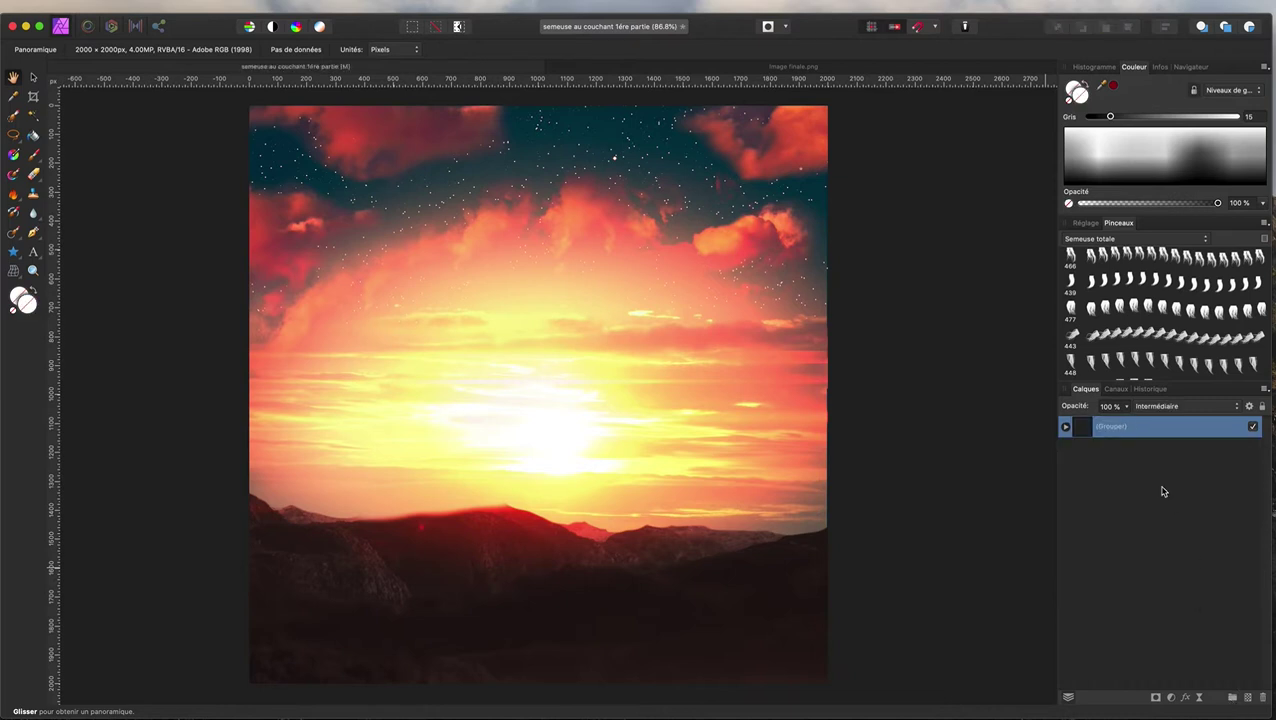
double_click(1108, 429)
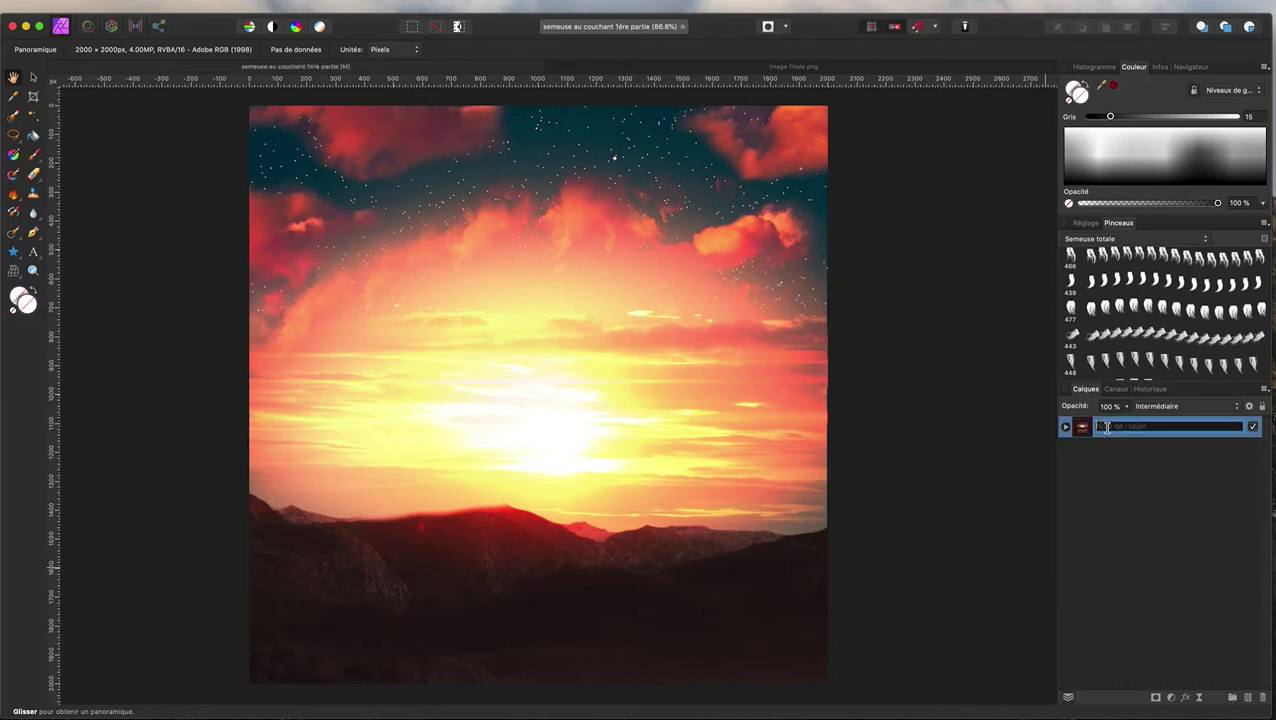
text(l)
text(fond)
click(1222, 569)
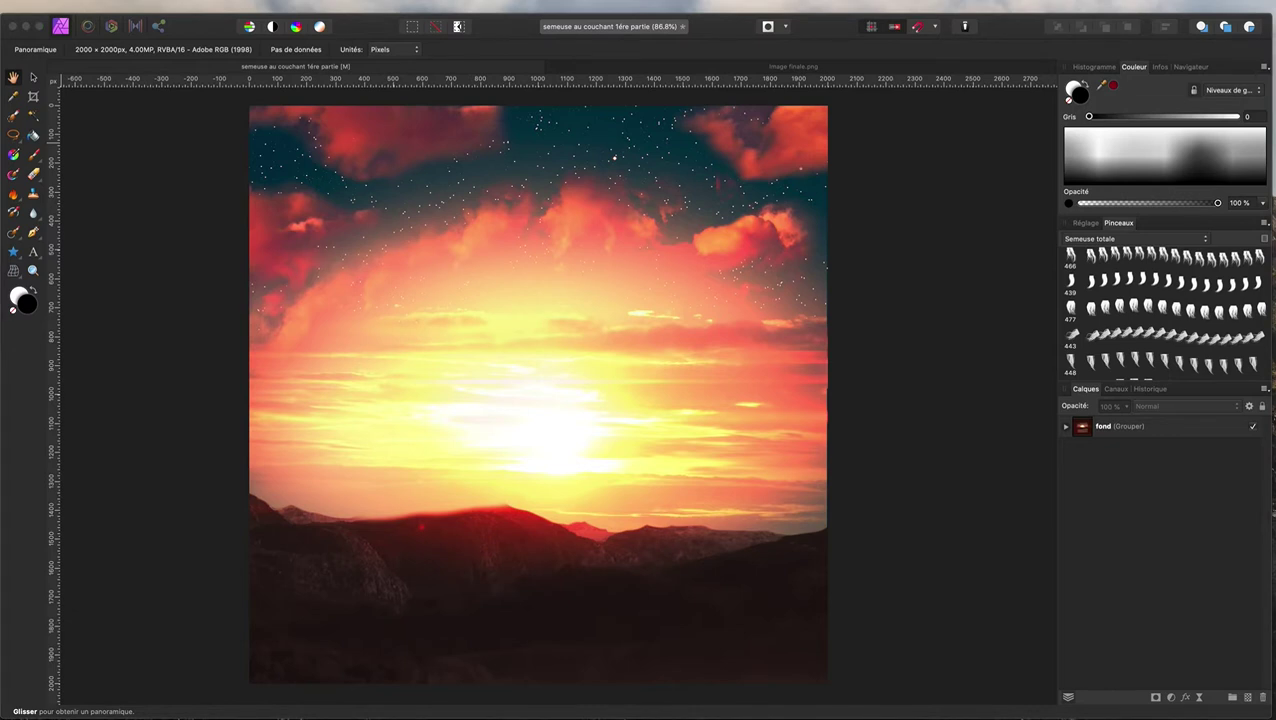
click(1142, 474)
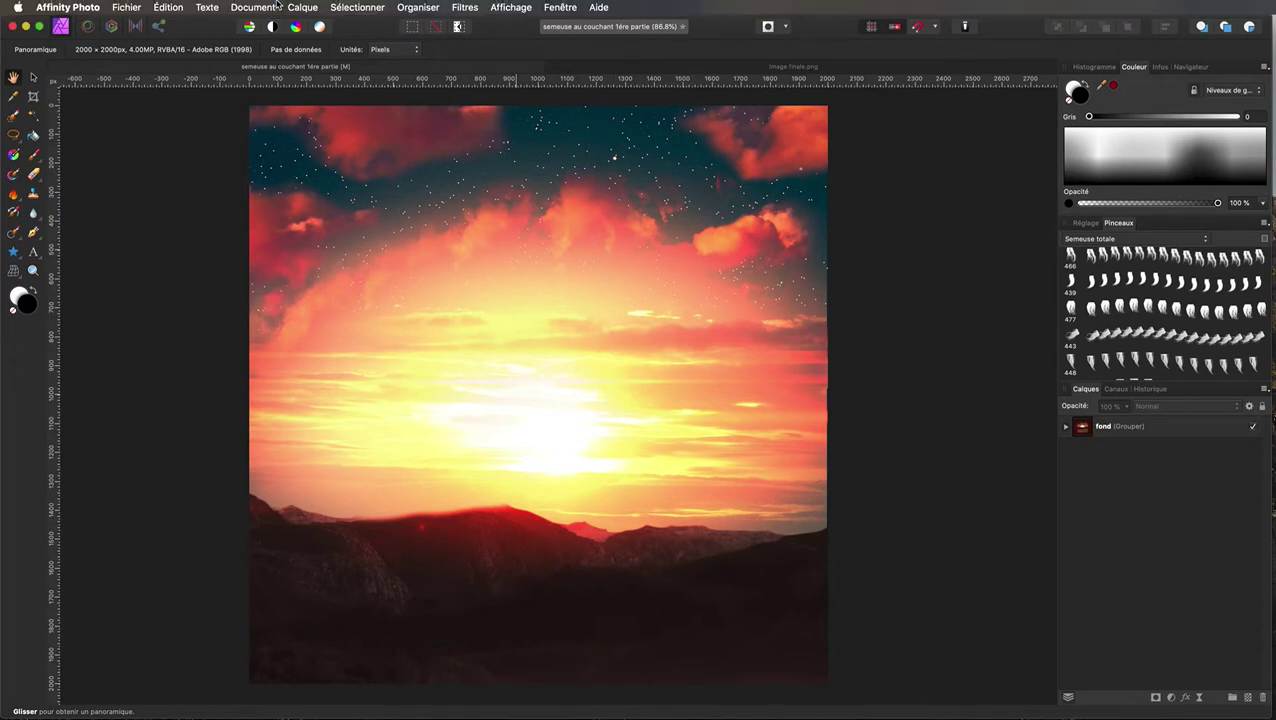
Step: Open Portrait femme soufleuse.jpg from the Images folder as a new document
click(128, 10)
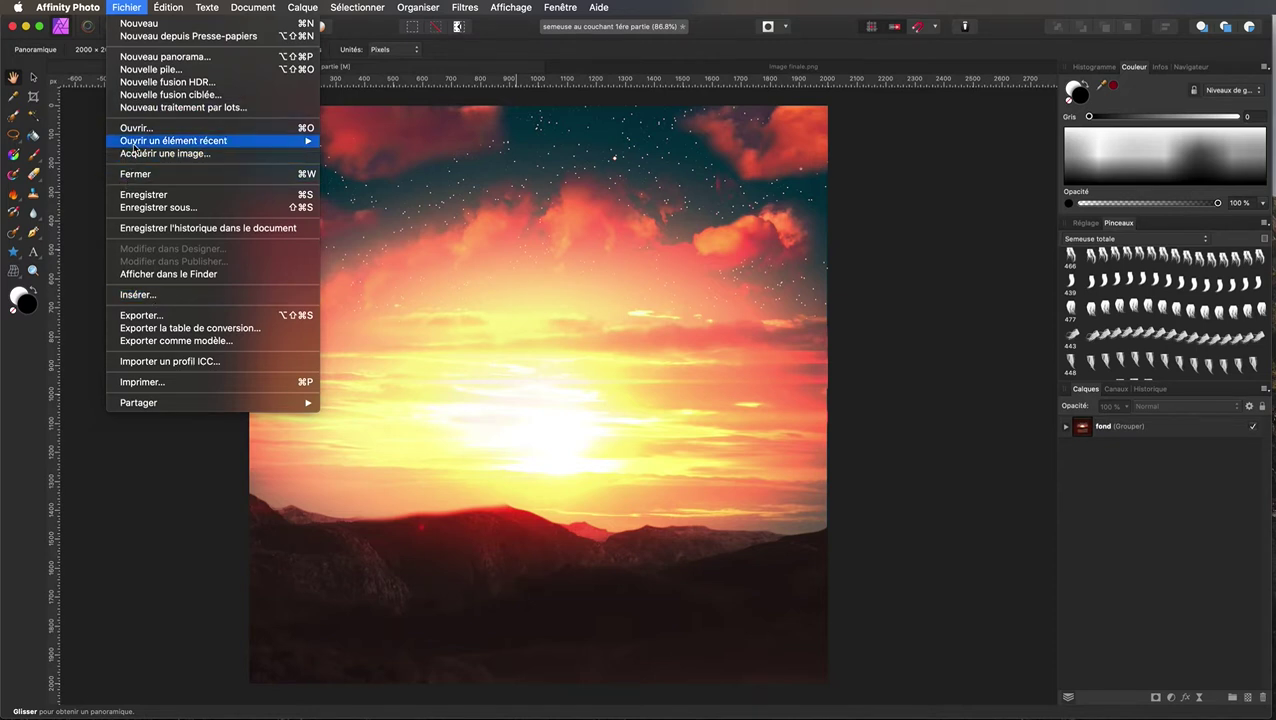
click(140, 129)
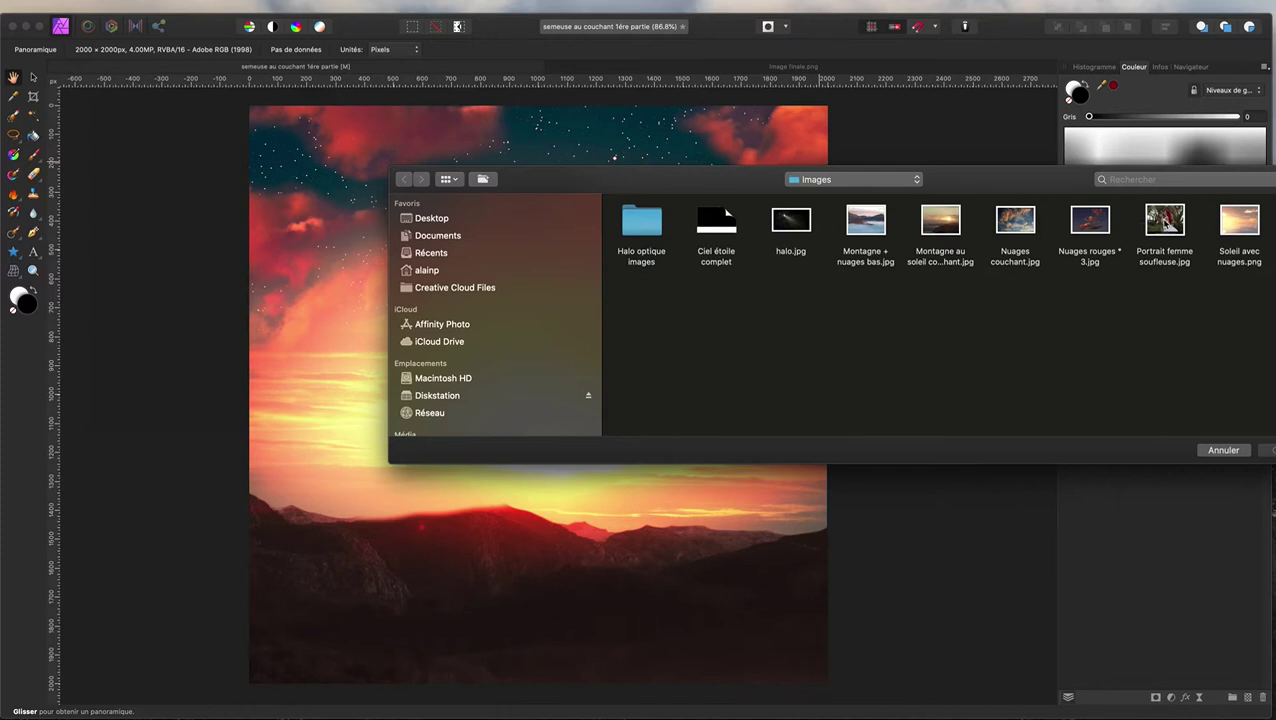
double_click(1164, 222)
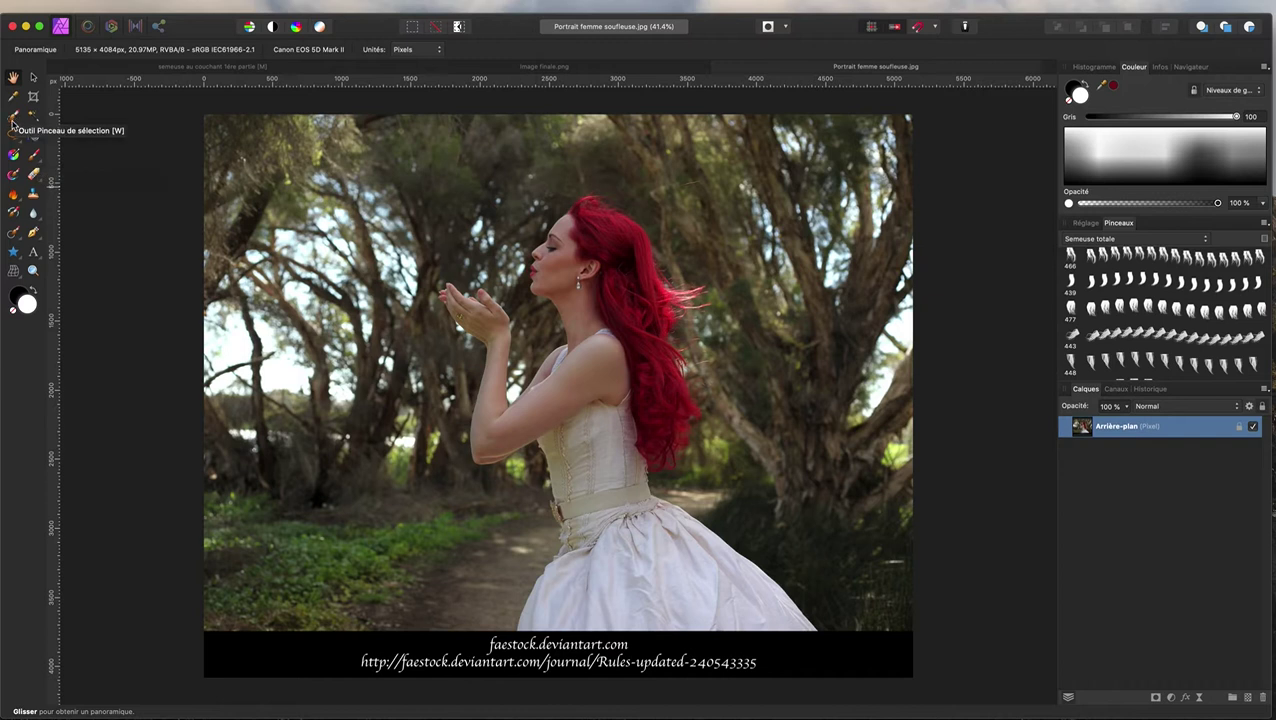
Step: Paint a selection over the woman with a 139 px Selection Brush, then add her hands at 30 px
click(13, 117)
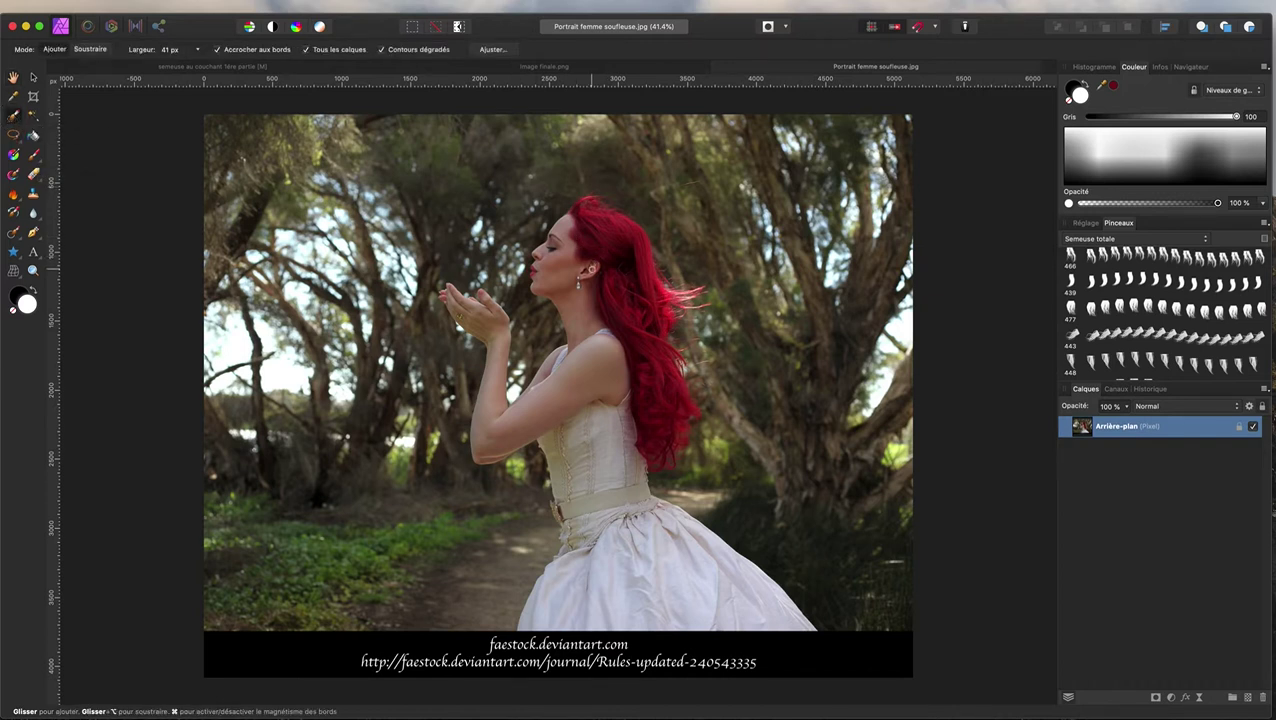
drag(579, 229, 640, 229)
mouse_move(582, 219)
mouse_down()
mouse_move(624, 259)
mouse_move(618, 236)
mouse_move(597, 219)
mouse_move(644, 305)
mouse_move(669, 435)
mouse_move(593, 245)
mouse_move(590, 353)
mouse_move(535, 407)
mouse_move(600, 445)
mouse_move(658, 533)
mouse_move(746, 606)
mouse_move(669, 527)
mouse_move(598, 595)
mouse_move(594, 510)
mouse_move(555, 418)
mouse_move(527, 421)
mouse_move(488, 453)
mouse_move(558, 399)
mouse_move(592, 350)
mouse_move(551, 374)
mouse_move(552, 390)
mouse_up()
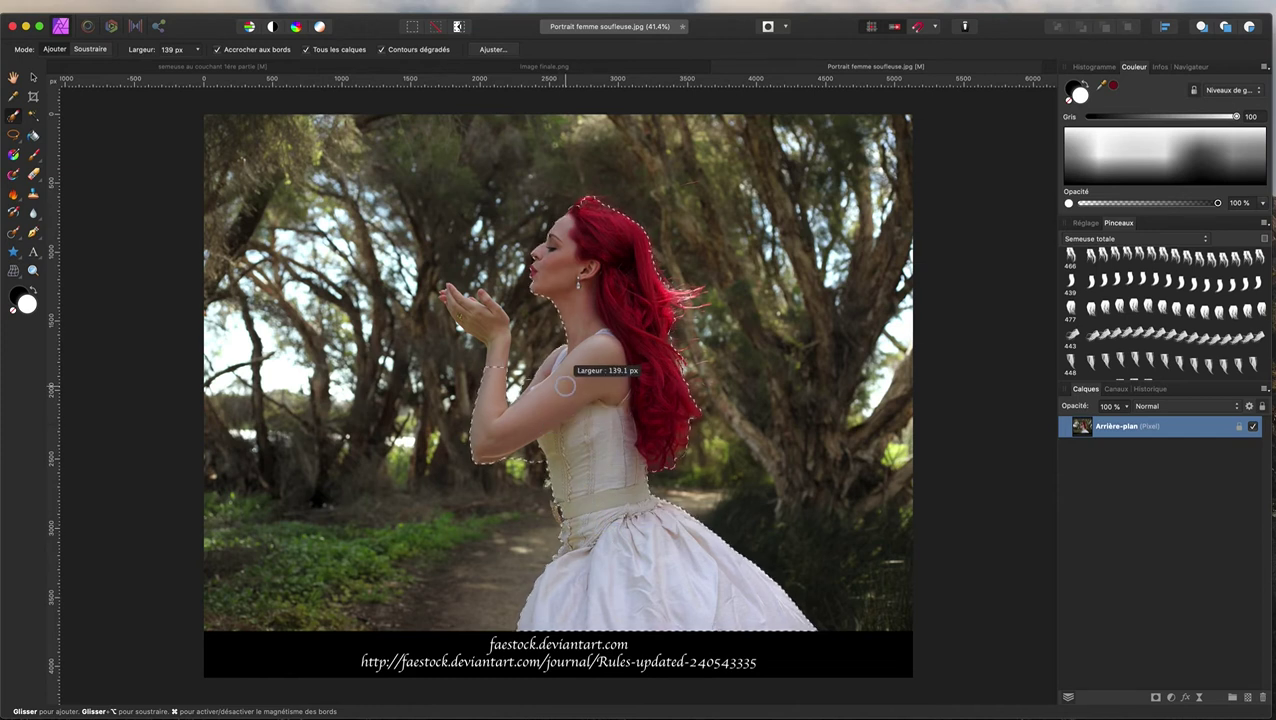
drag(565, 387, 460, 391)
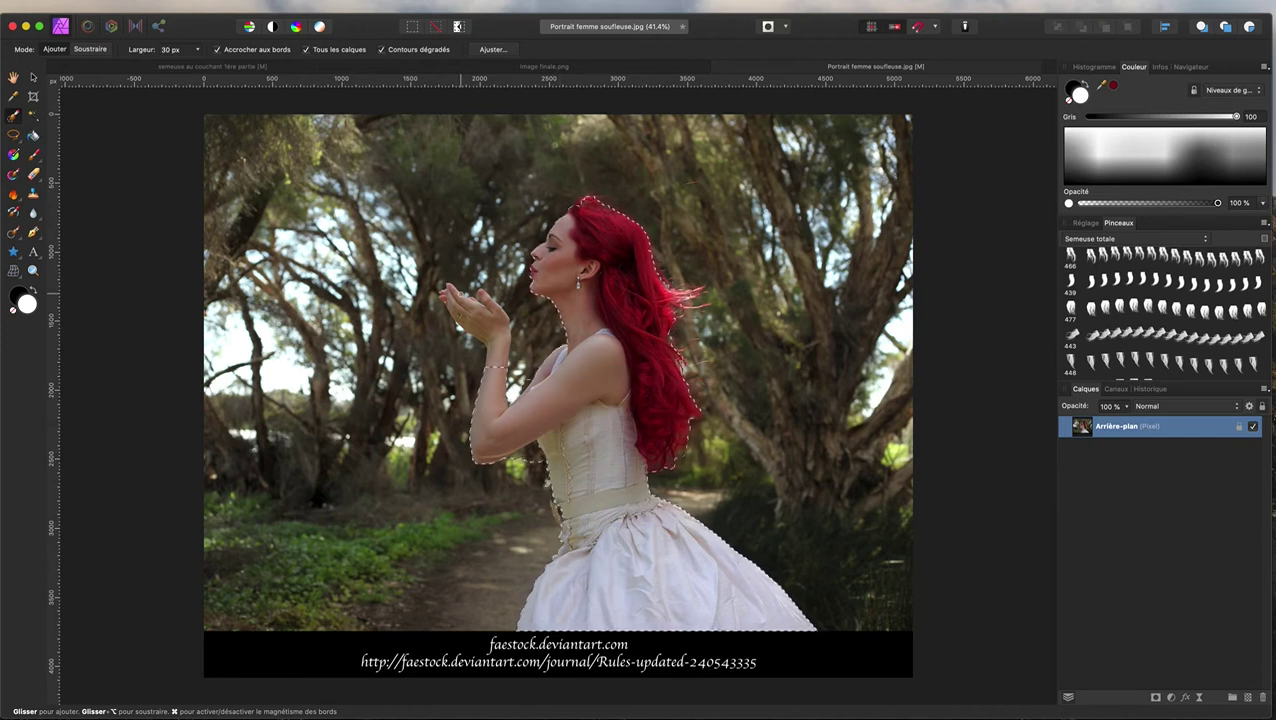
drag(457, 290, 487, 323)
Step: Zoom in on the woman and set the Selection Brush width to 21 px
scroll(533, 417, up, 2)
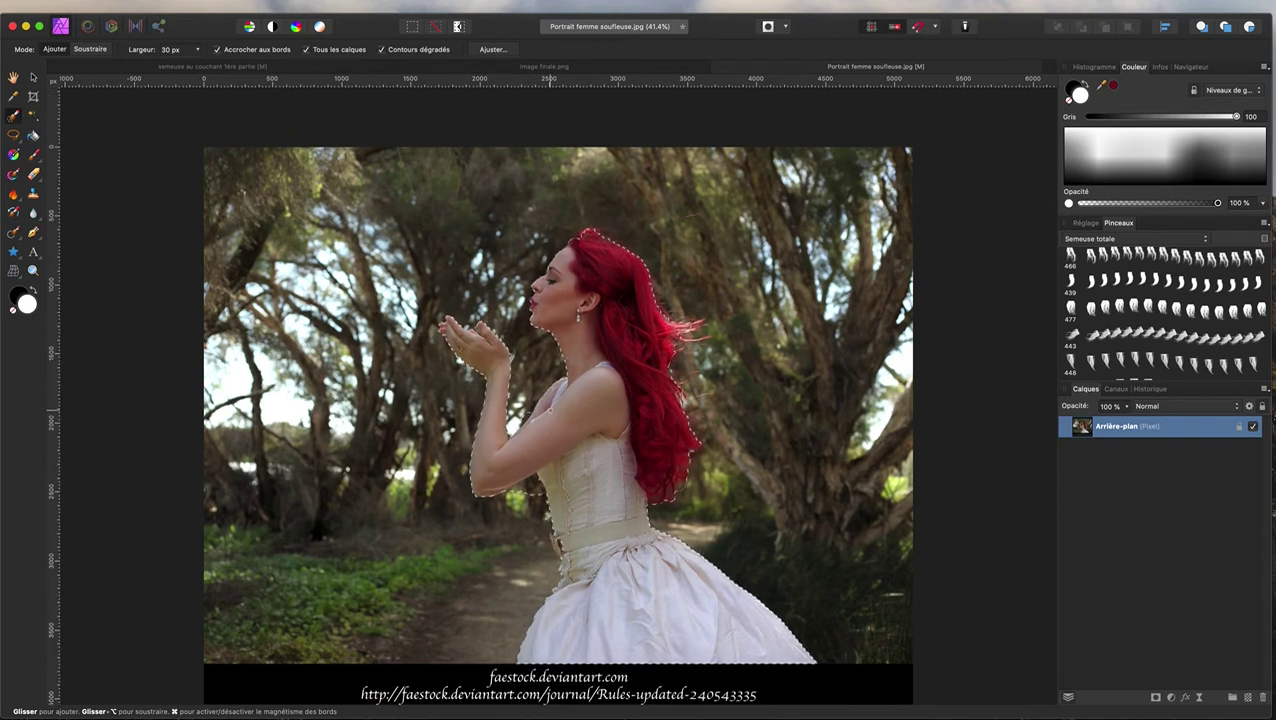
scroll(550, 410, down, 1)
scroll(550, 410, right, 2)
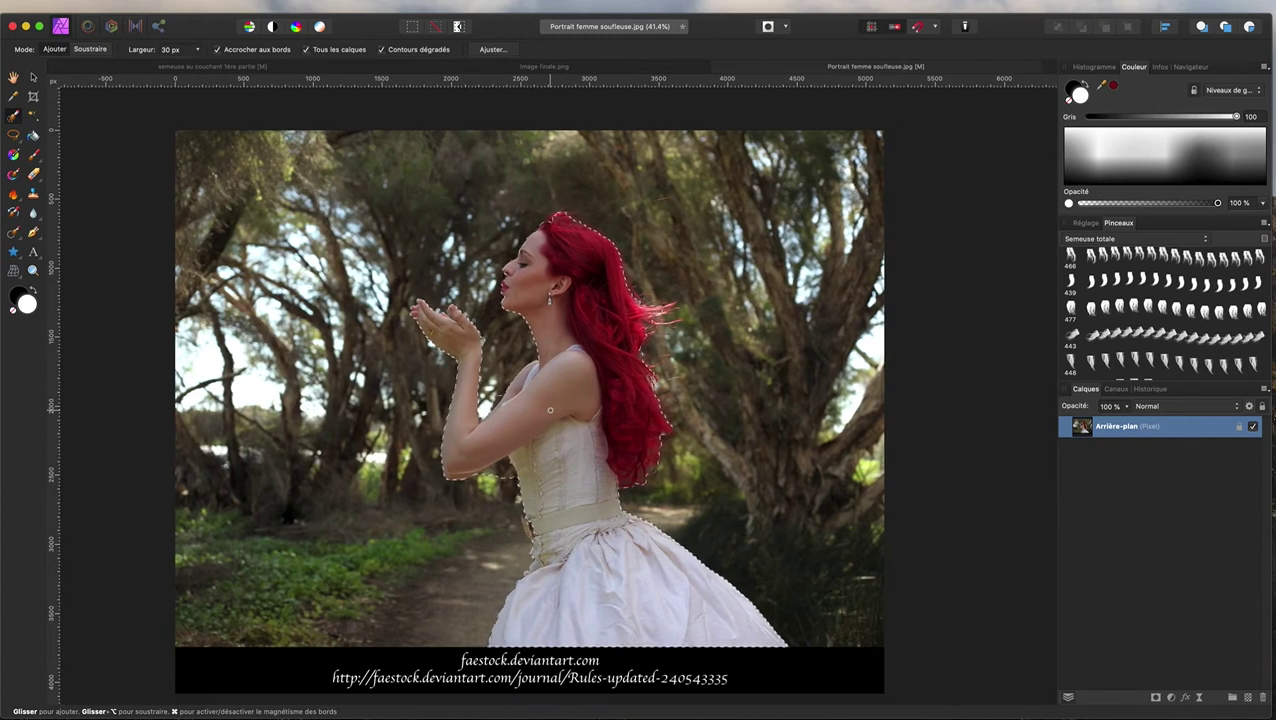
scroll(550, 410, up, 2)
scroll(550, 410, up, 3)
scroll(550, 410, up, 2)
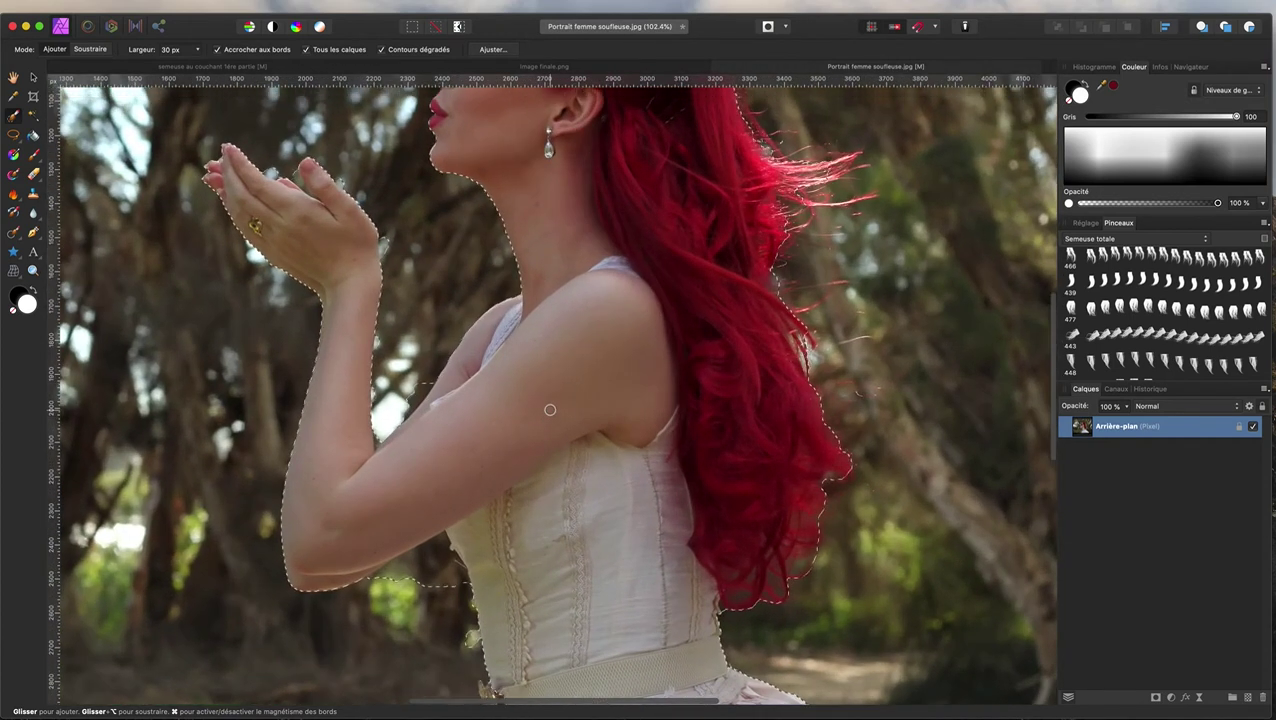
scroll(550, 410, up, 10)
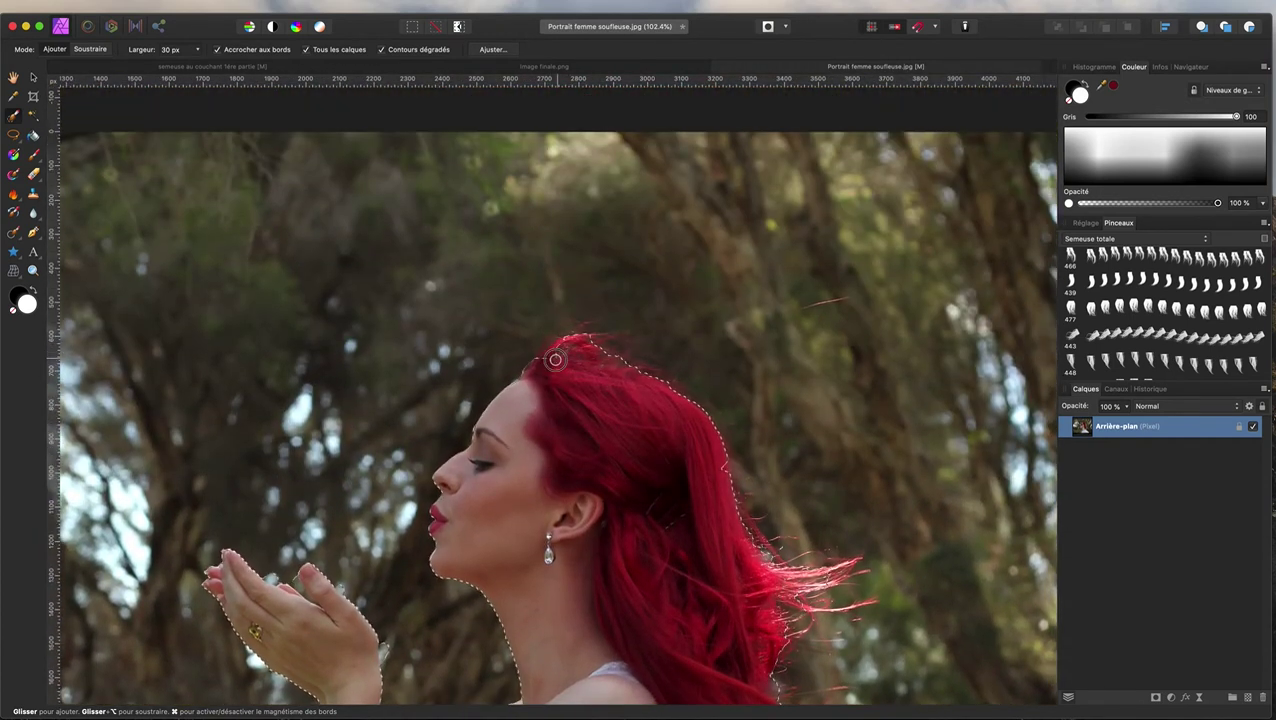
scroll(486, 461, down, 2)
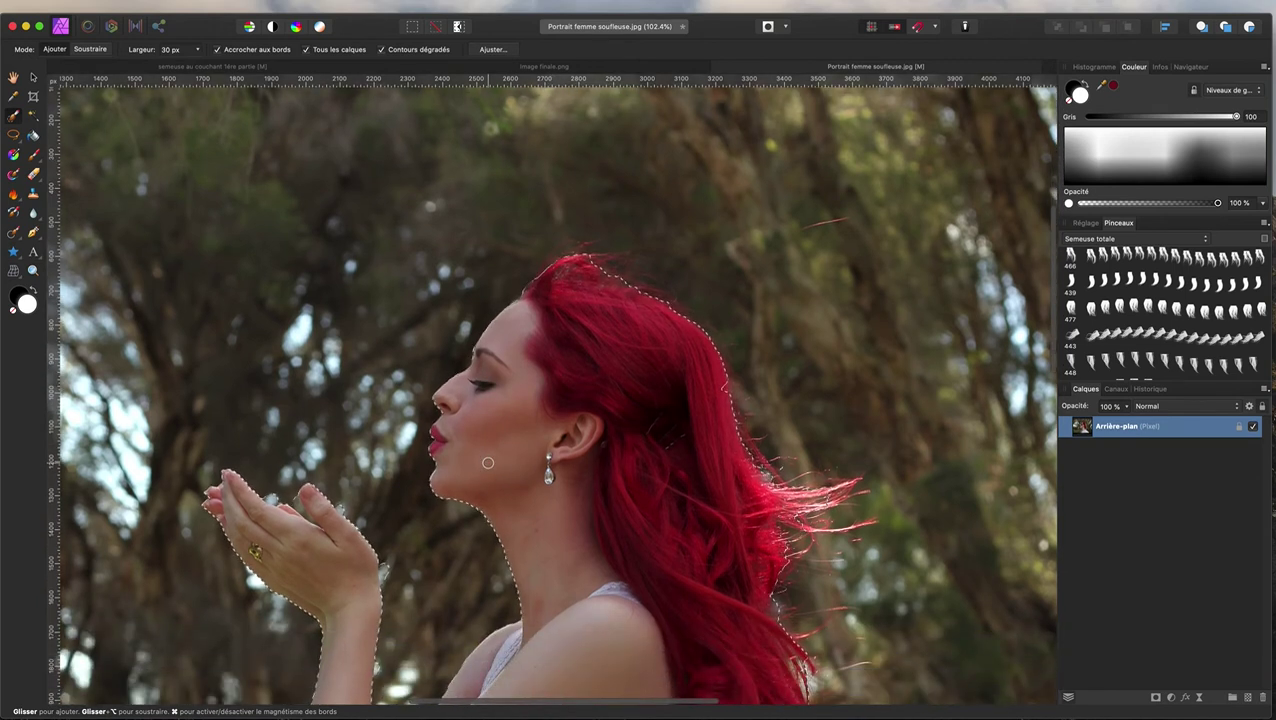
scroll(487, 462, down, 3)
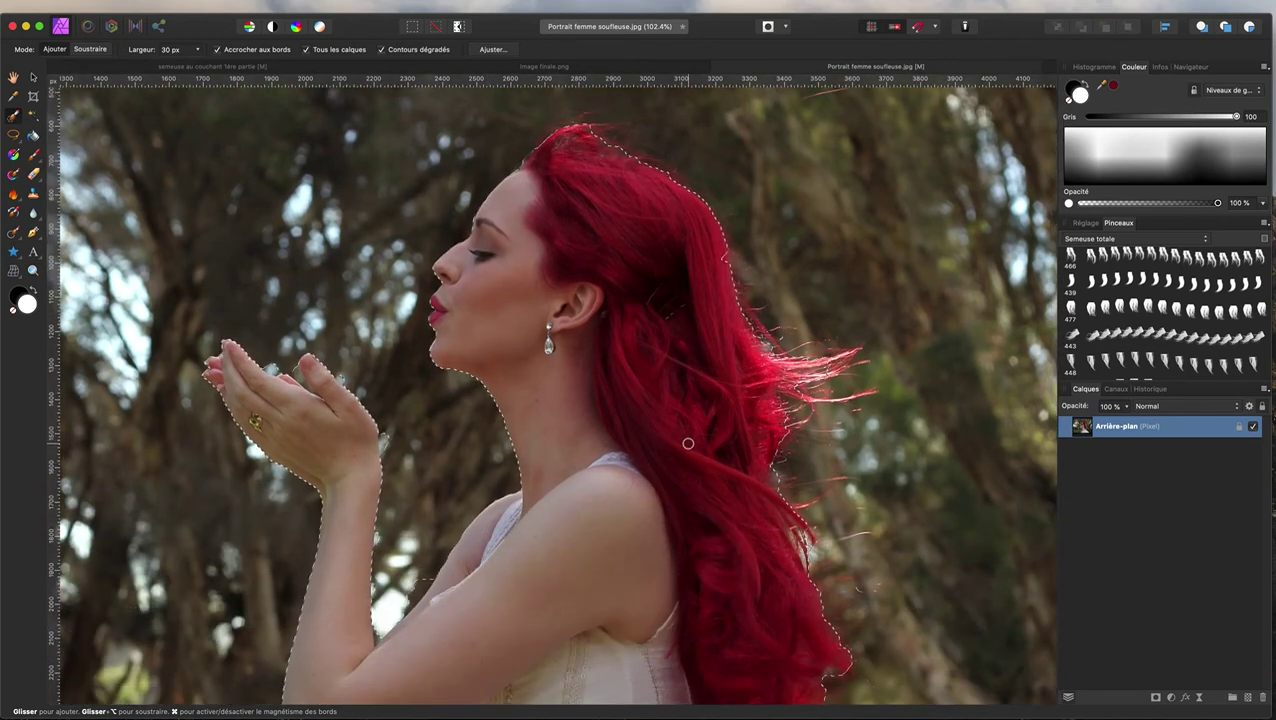
scroll(670, 375, down, 3)
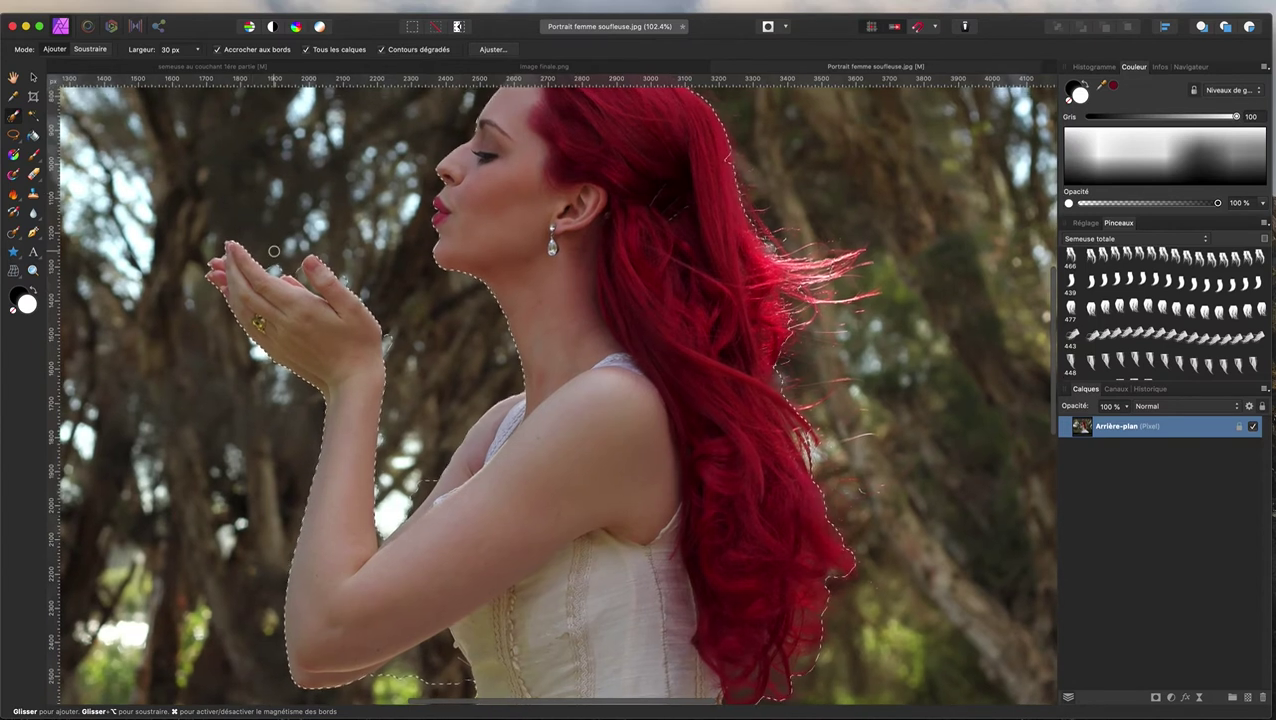
scroll(274, 260, up, 1)
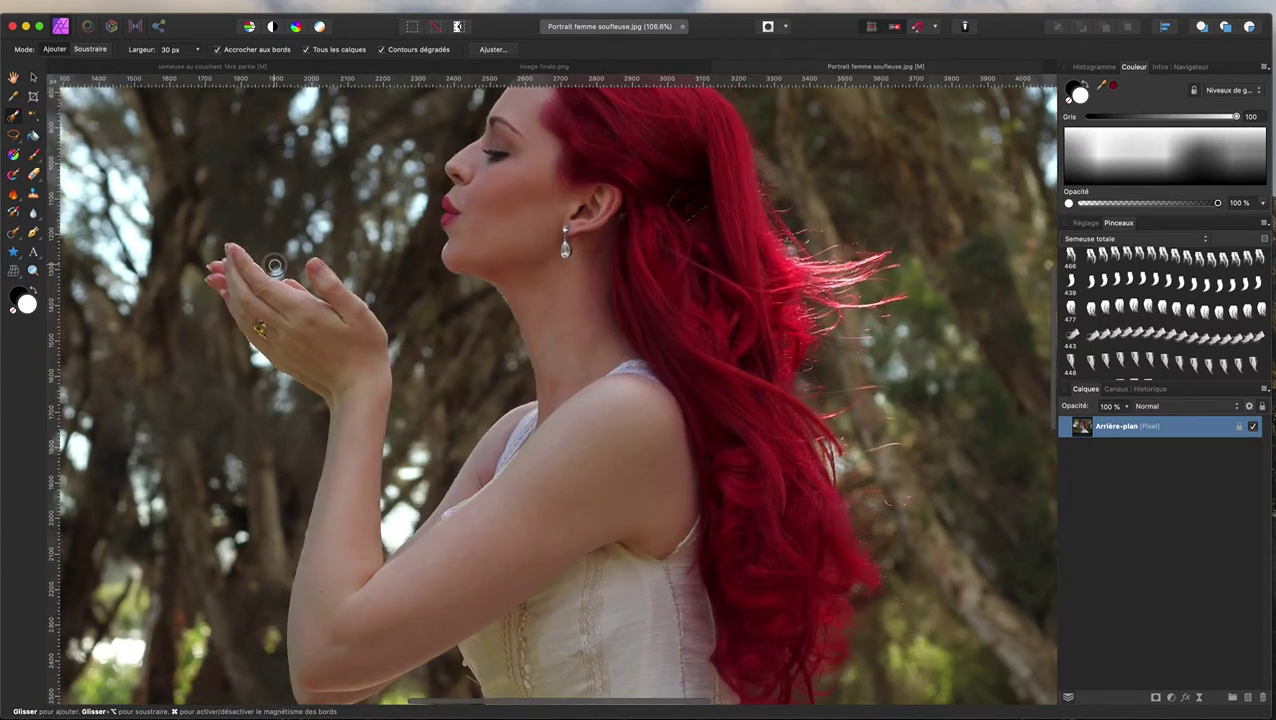
scroll(274, 265, down, 1)
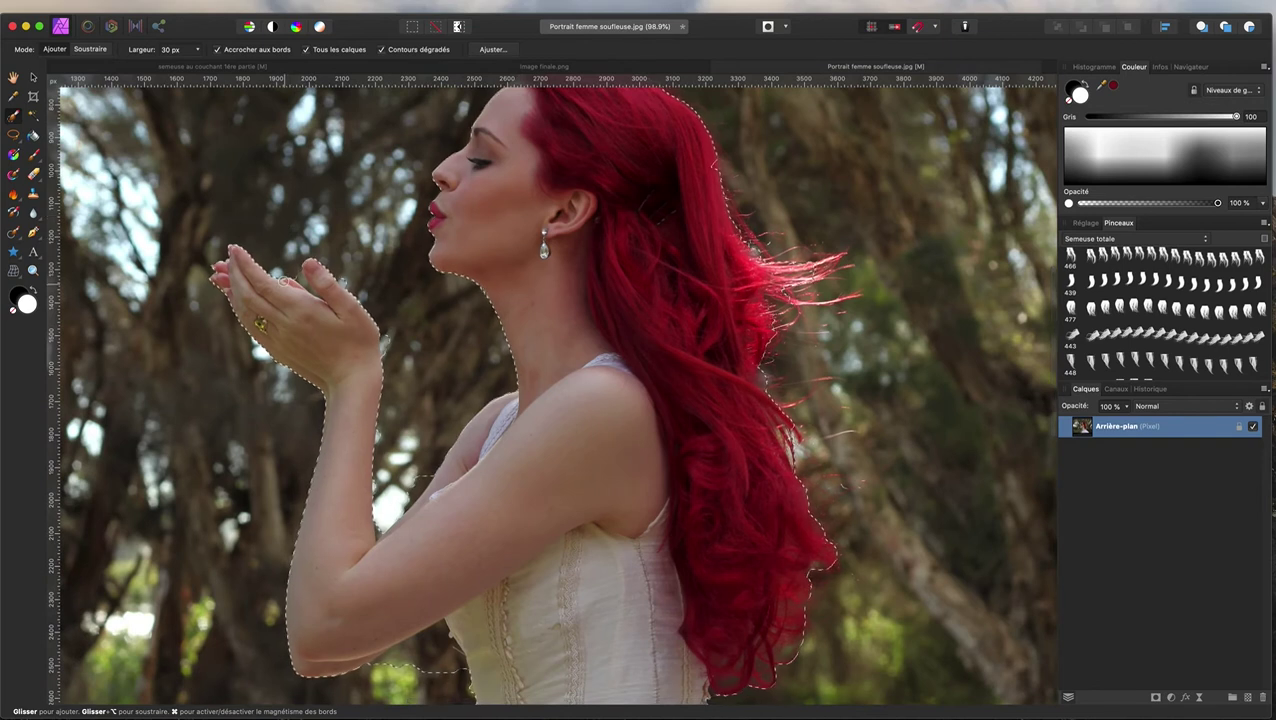
drag(291, 216, 281, 216)
key(bracketright)
key(bracketright)
key(bracketright)
key(bracketright)
key(bracketleft)
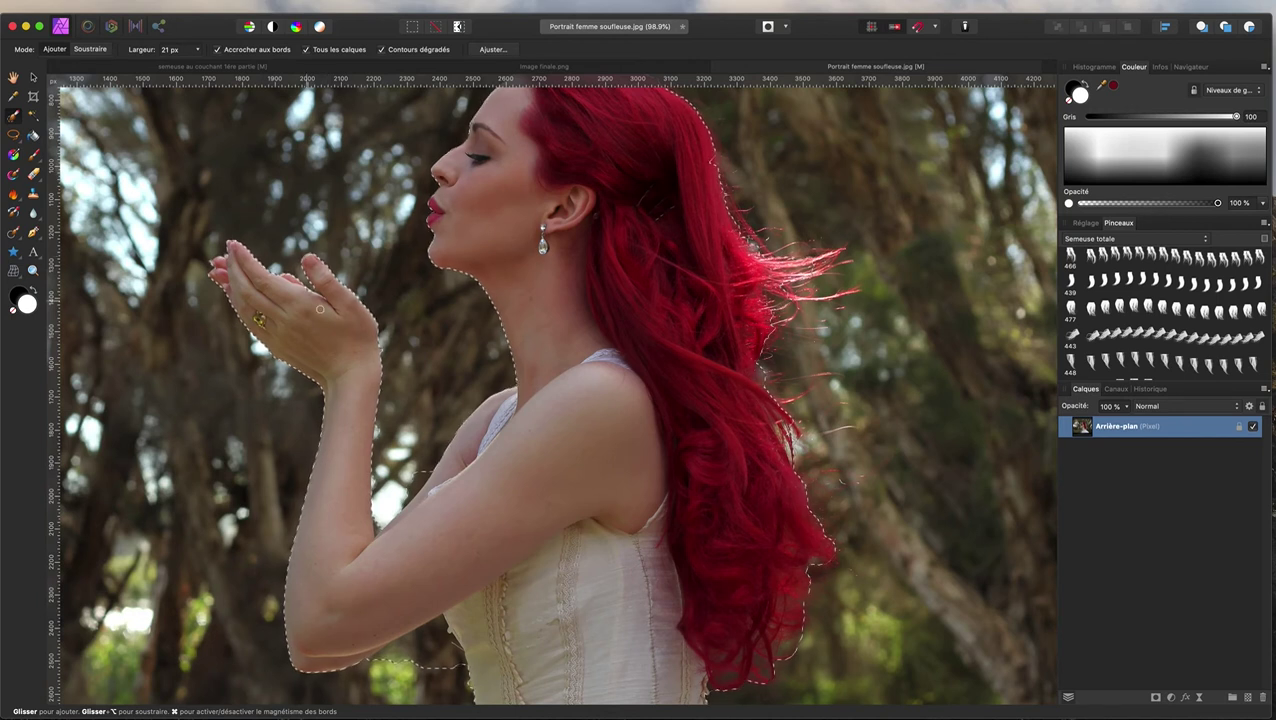
scroll(535, 400, down, 3)
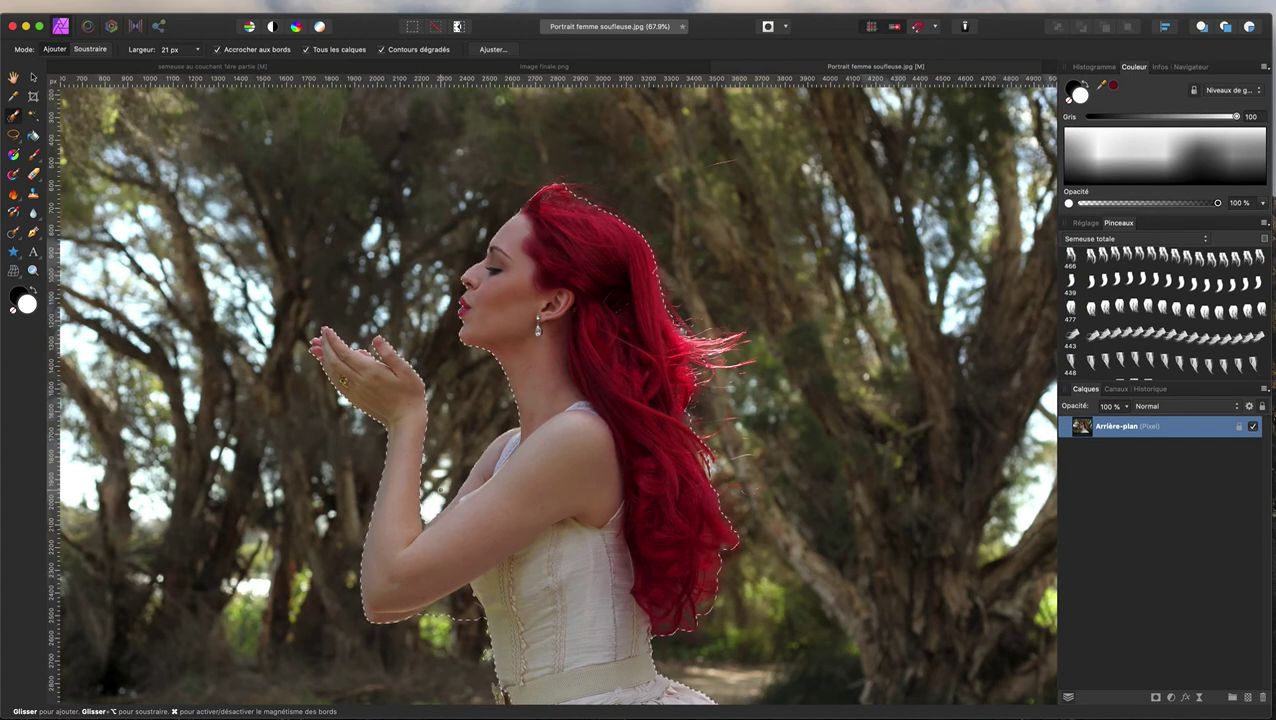
scroll(440, 489, up, 3)
scroll(440, 489, down, 2)
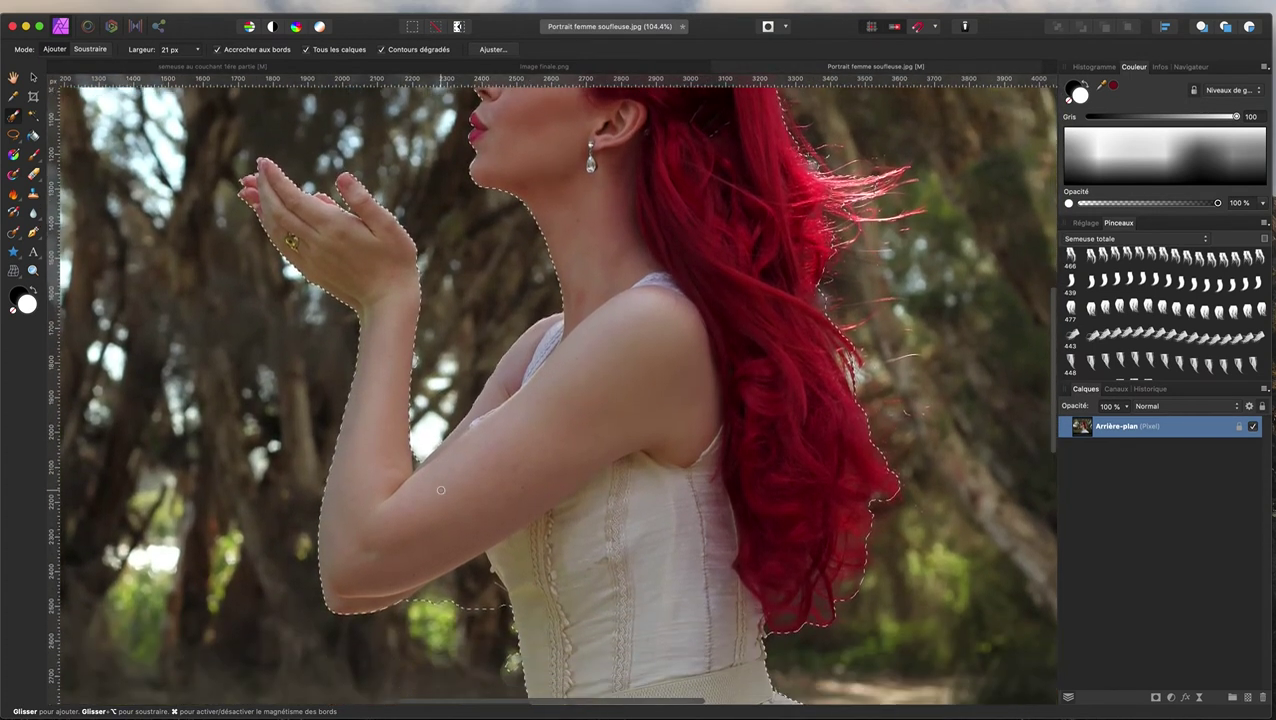
scroll(440, 489, down, 2)
scroll(440, 489, down, 2)
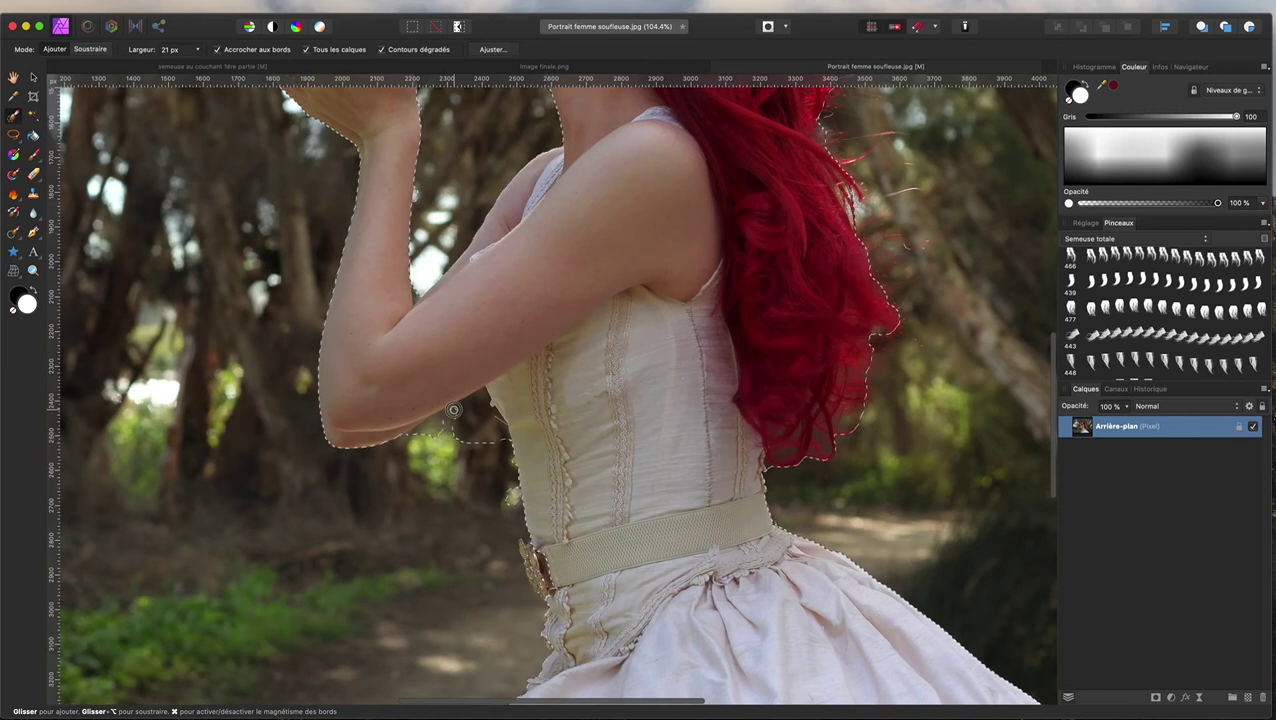
scroll(431, 430, down, 1)
scroll(440, 430, down, 1)
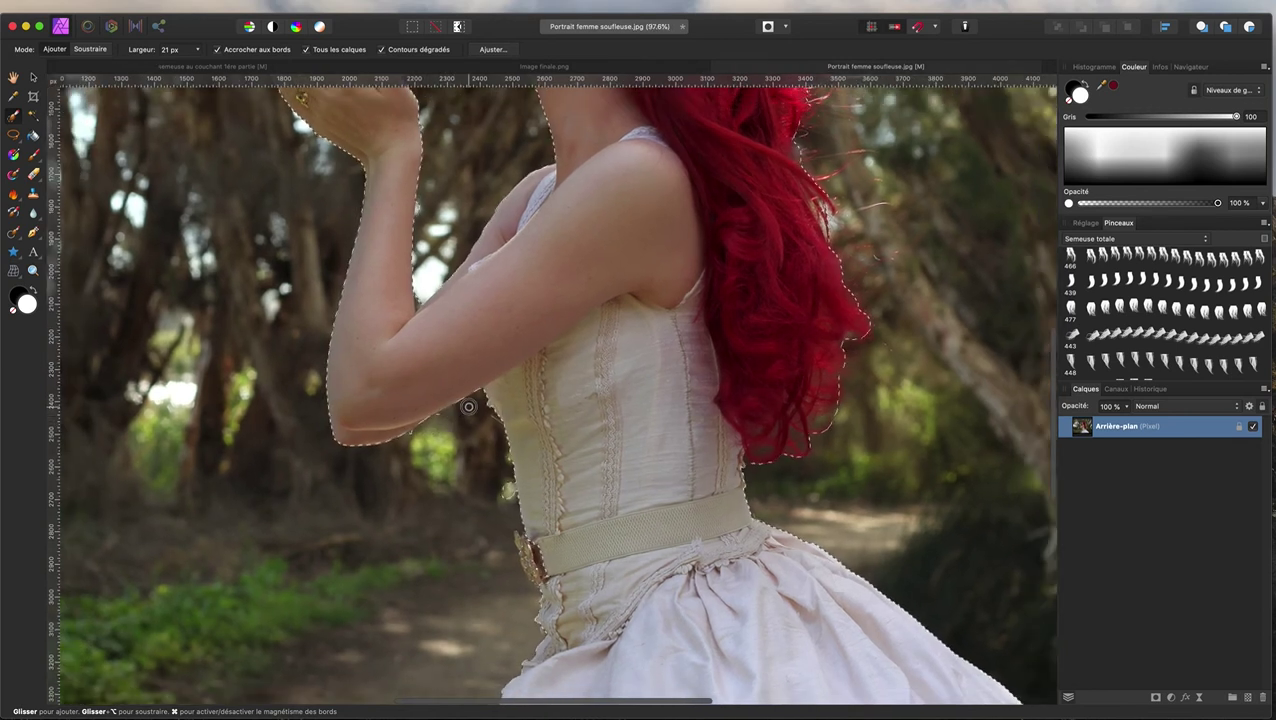
scroll(450, 432, down, 1)
scroll(465, 436, down, 1)
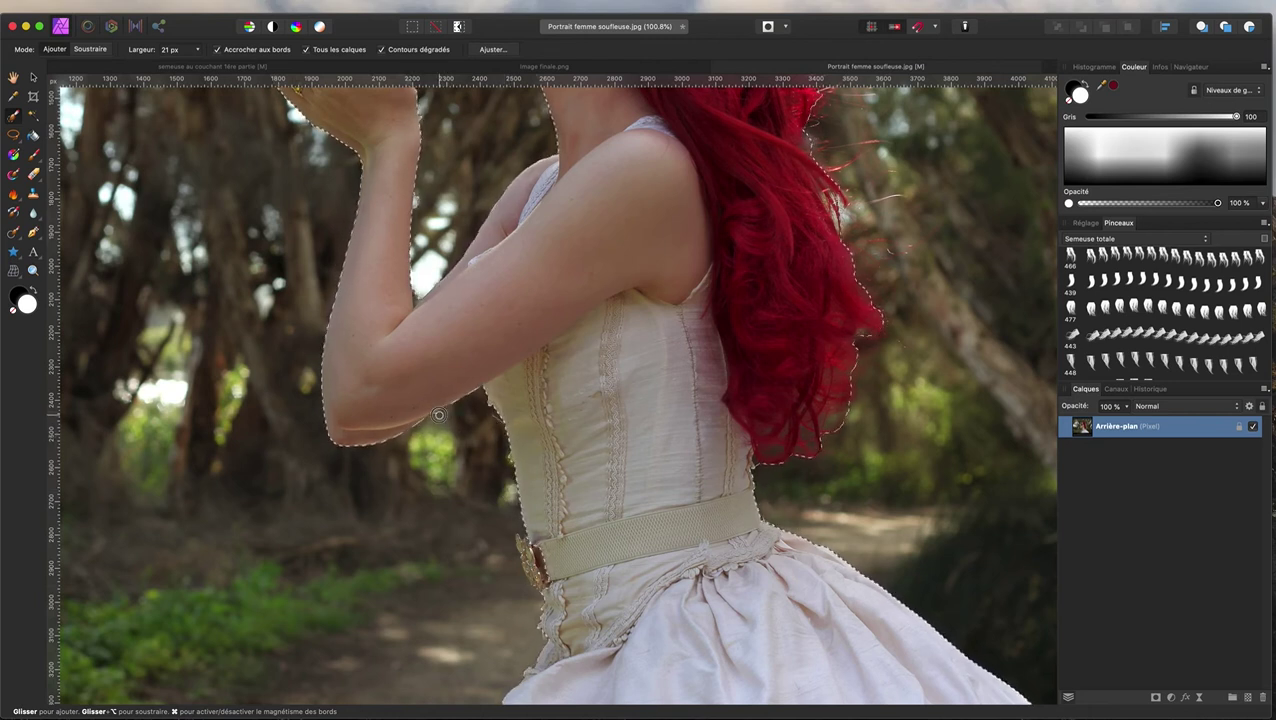
scroll(679, 414, down, 2)
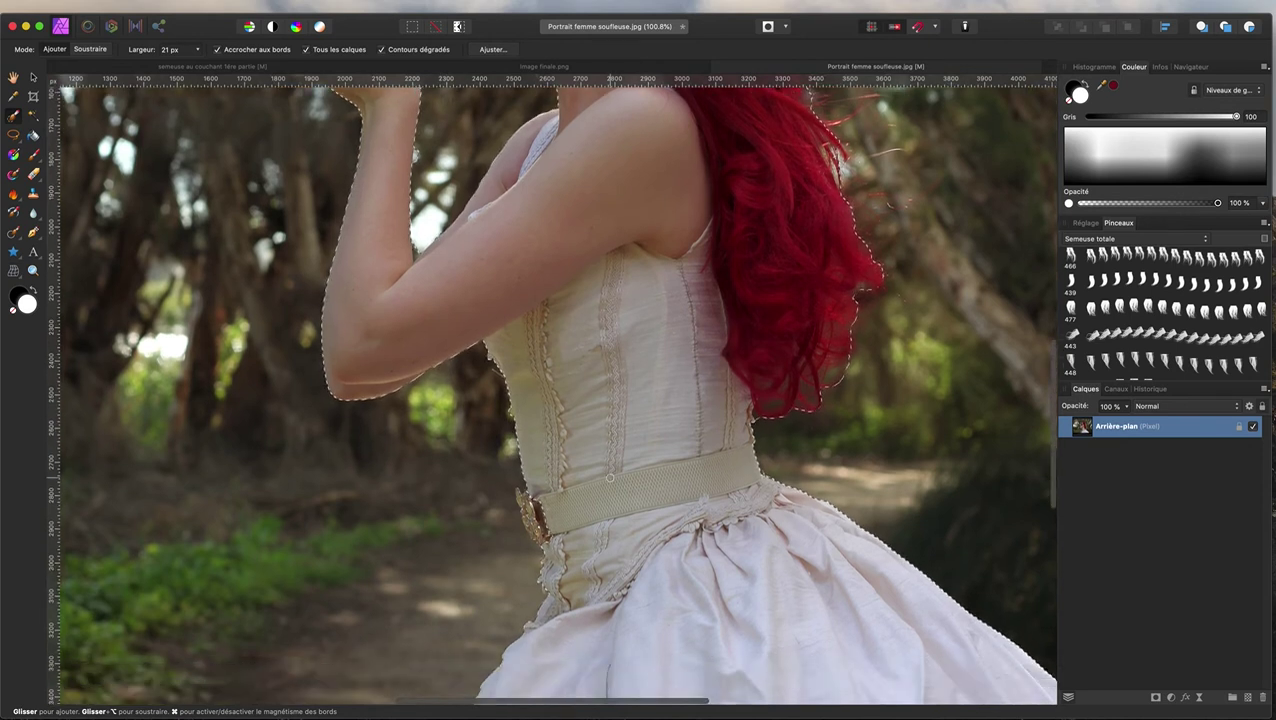
scroll(573, 435, down, 3)
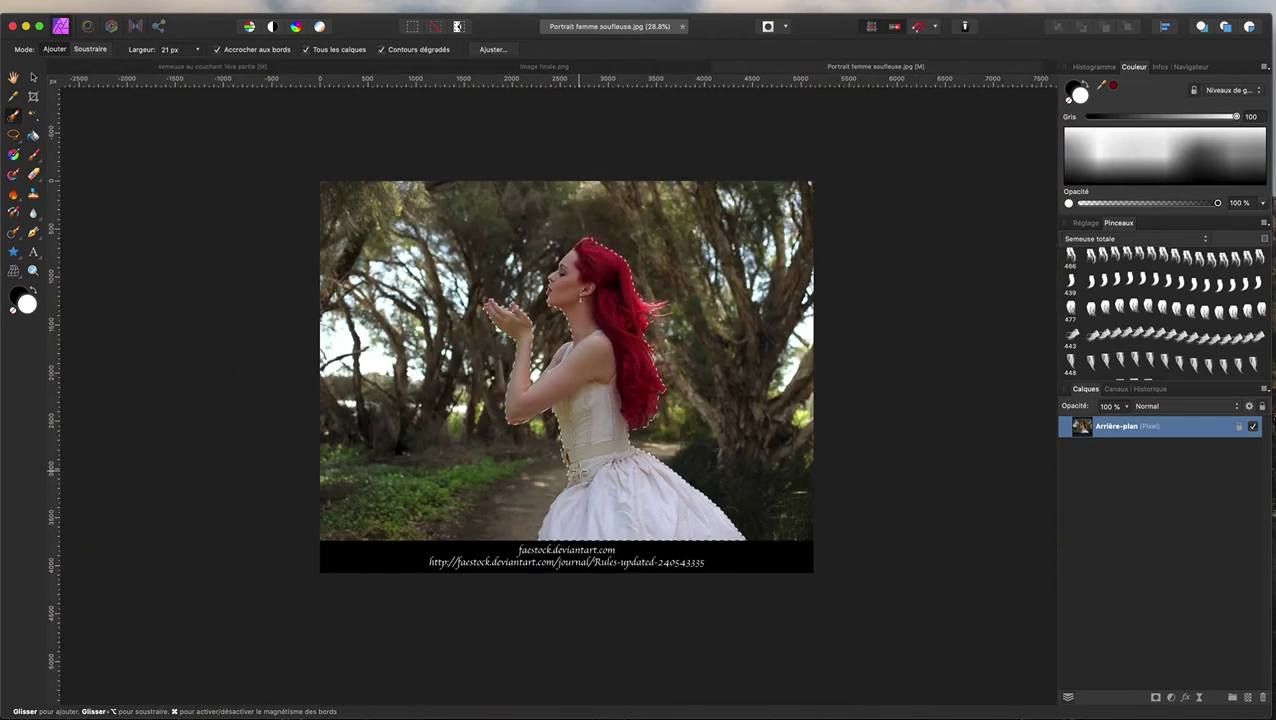
scroll(578, 470, up, 3)
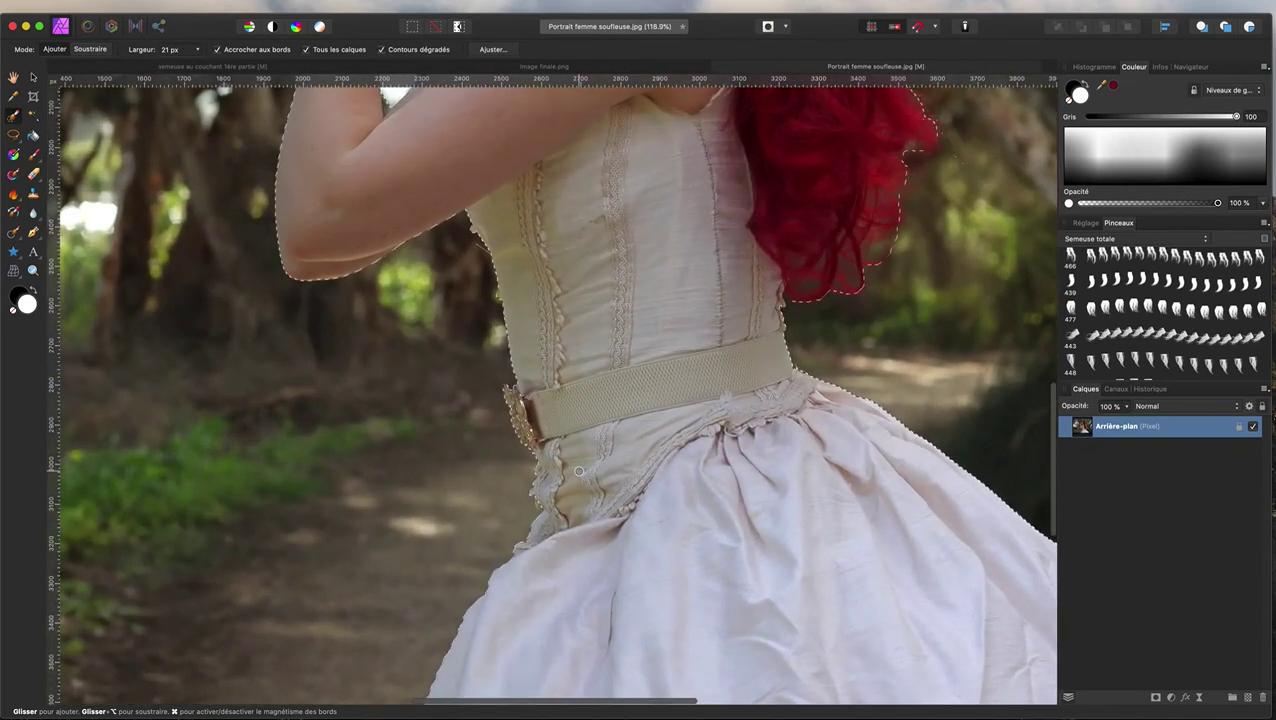
scroll(578, 470, down, 3)
scroll(578, 470, down, 2)
scroll(578, 470, right, 3)
scroll(578, 470, right, 3)
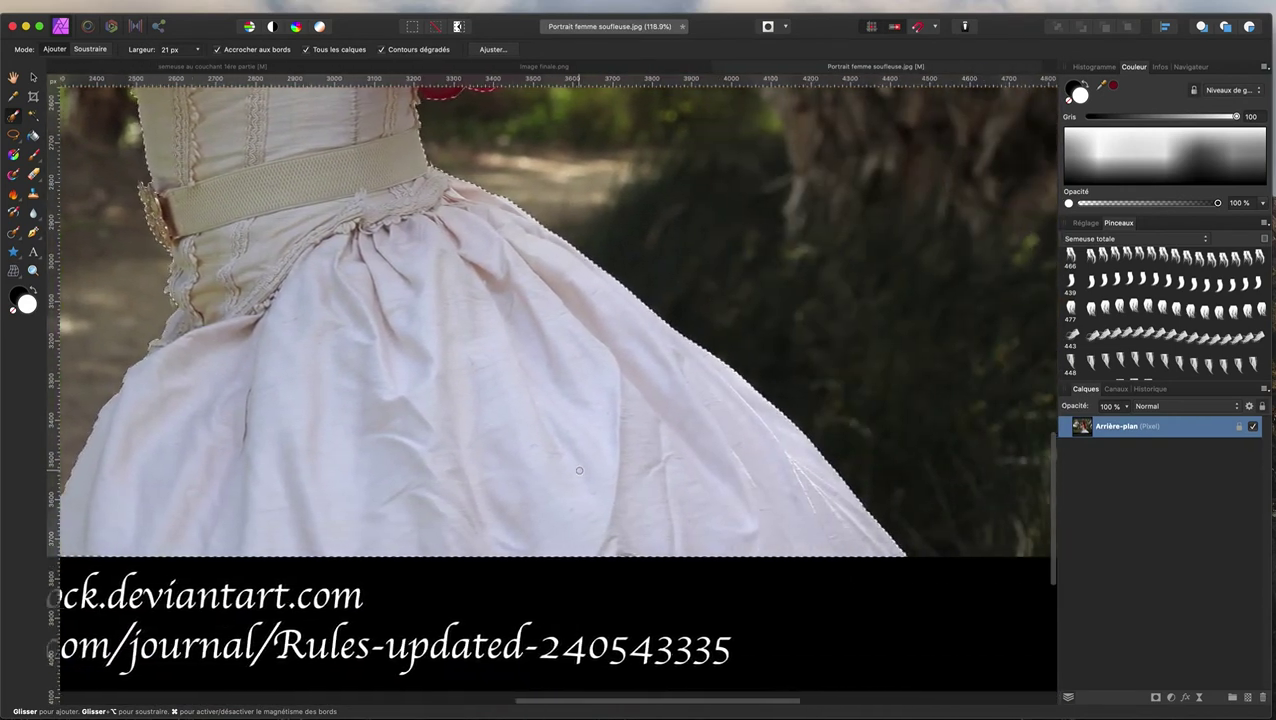
scroll(578, 470, up, 2)
scroll(578, 470, up, 3)
scroll(579, 470, left, 3)
scroll(579, 470, up, 3)
scroll(579, 470, up, 3)
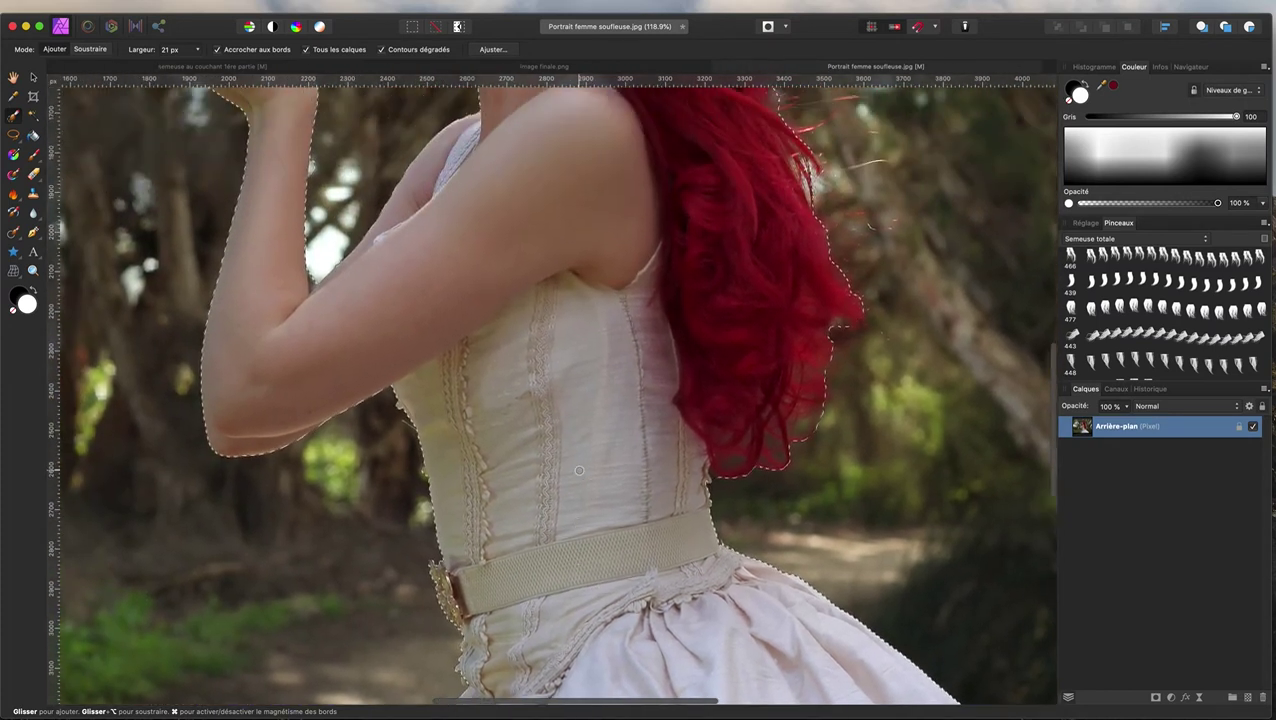
scroll(579, 470, up, 3)
scroll(579, 470, up, 2)
scroll(579, 470, up, 1)
scroll(579, 470, up, 1)
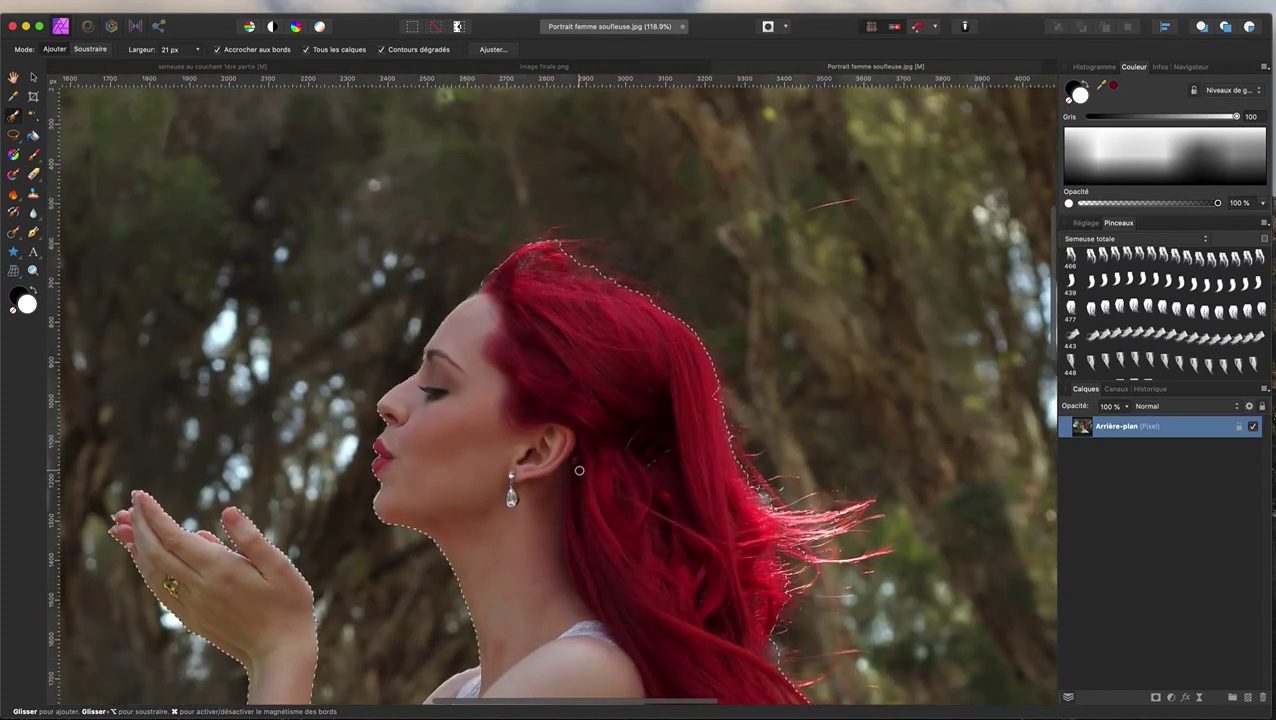
scroll(579, 470, up, 1)
scroll(579, 470, left, 2)
scroll(579, 470, left, 2)
scroll(579, 470, left, 2)
scroll(579, 470, down, 1)
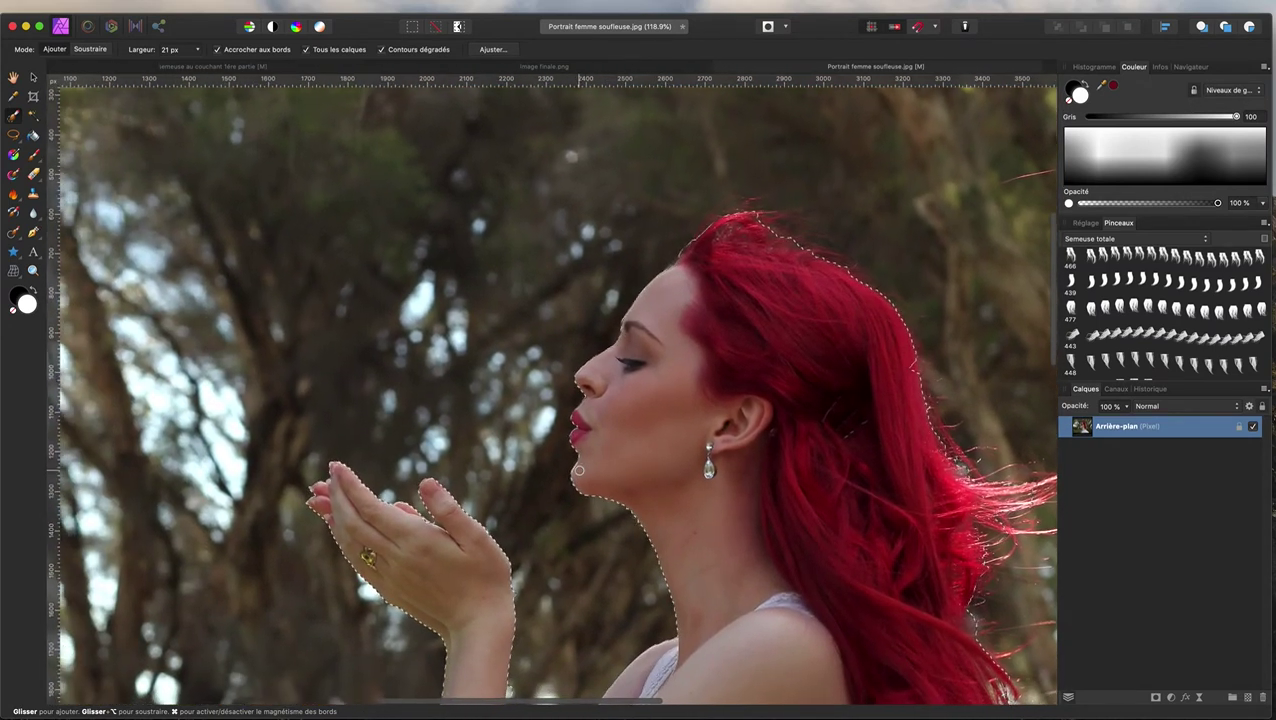
scroll(338, 513, down, 1)
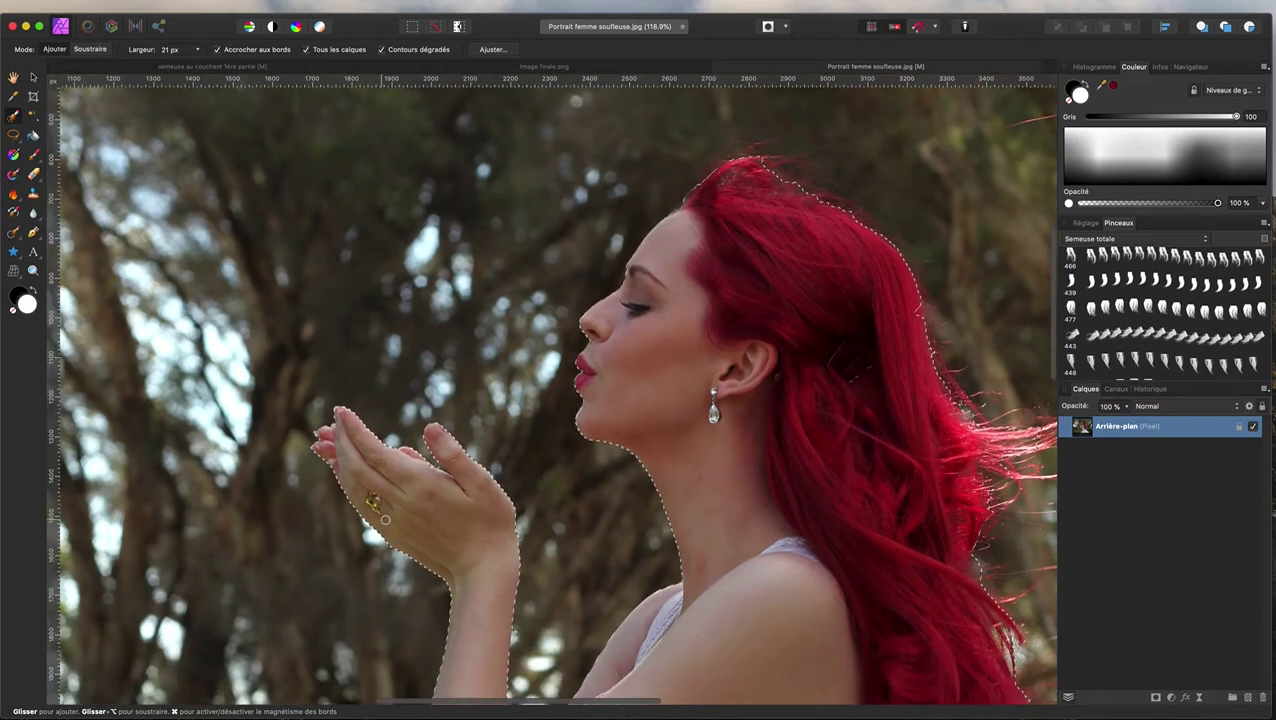
scroll(380, 510, down, 2)
scroll(430, 505, down, 1)
scroll(479, 501, down, 4)
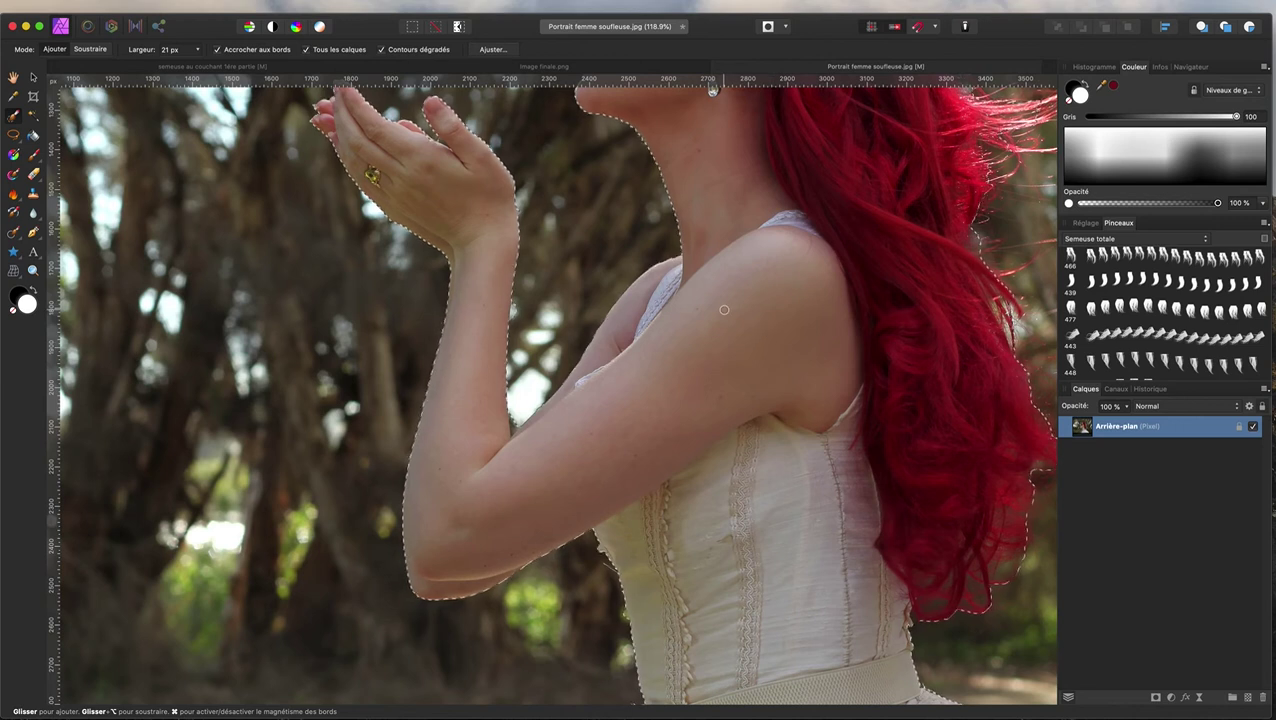
scroll(724, 310, right, 1)
scroll(724, 310, right, 1)
scroll(724, 310, down, 3)
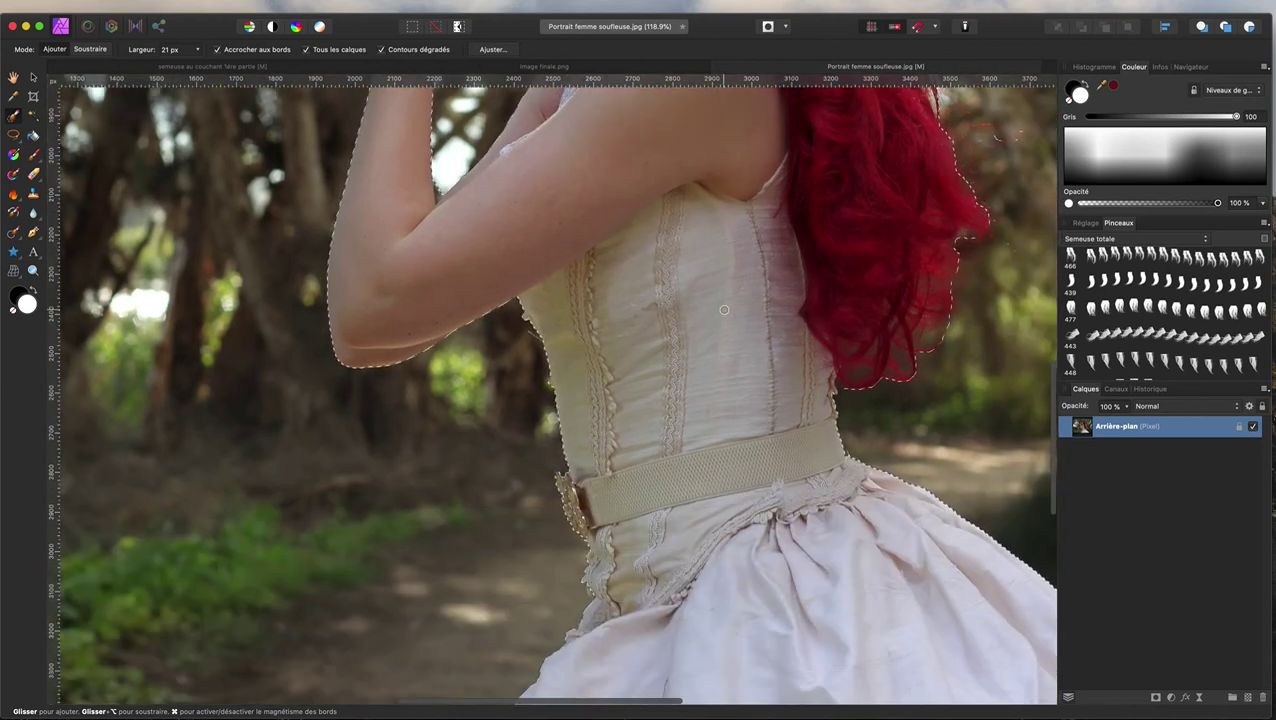
scroll(724, 310, down, 4)
scroll(724, 310, down, 1)
scroll(724, 310, right, 2)
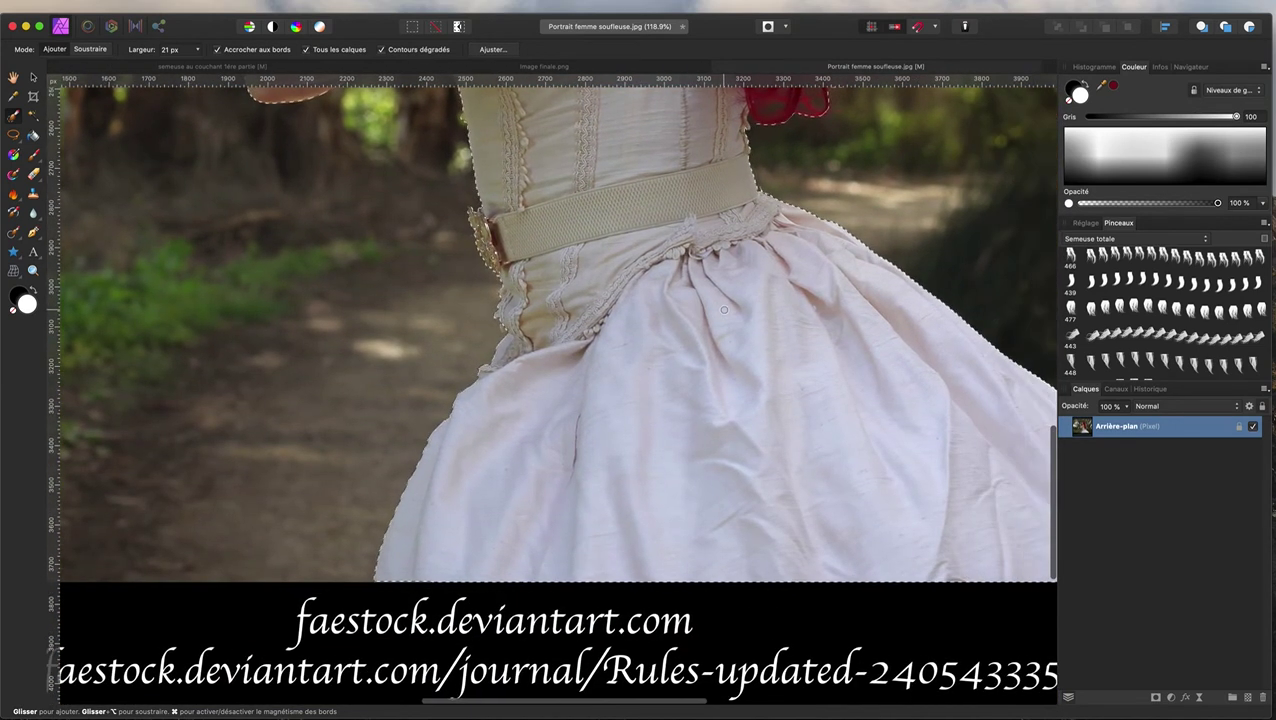
scroll(724, 310, left, 1)
scroll(724, 310, up, 1)
scroll(724, 310, up, 4)
scroll(724, 310, up, 3)
scroll(724, 310, up, 5)
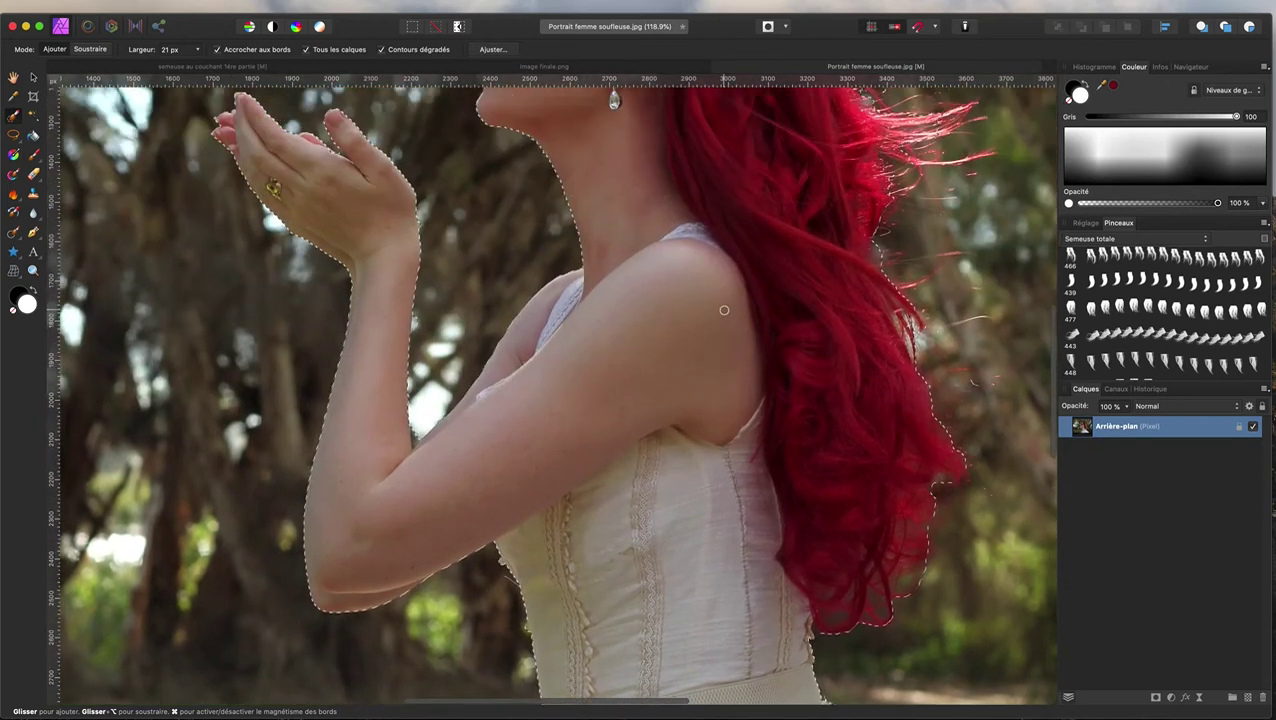
scroll(724, 310, up, 6)
scroll(724, 310, up, 1)
scroll(590, 293, left, 3)
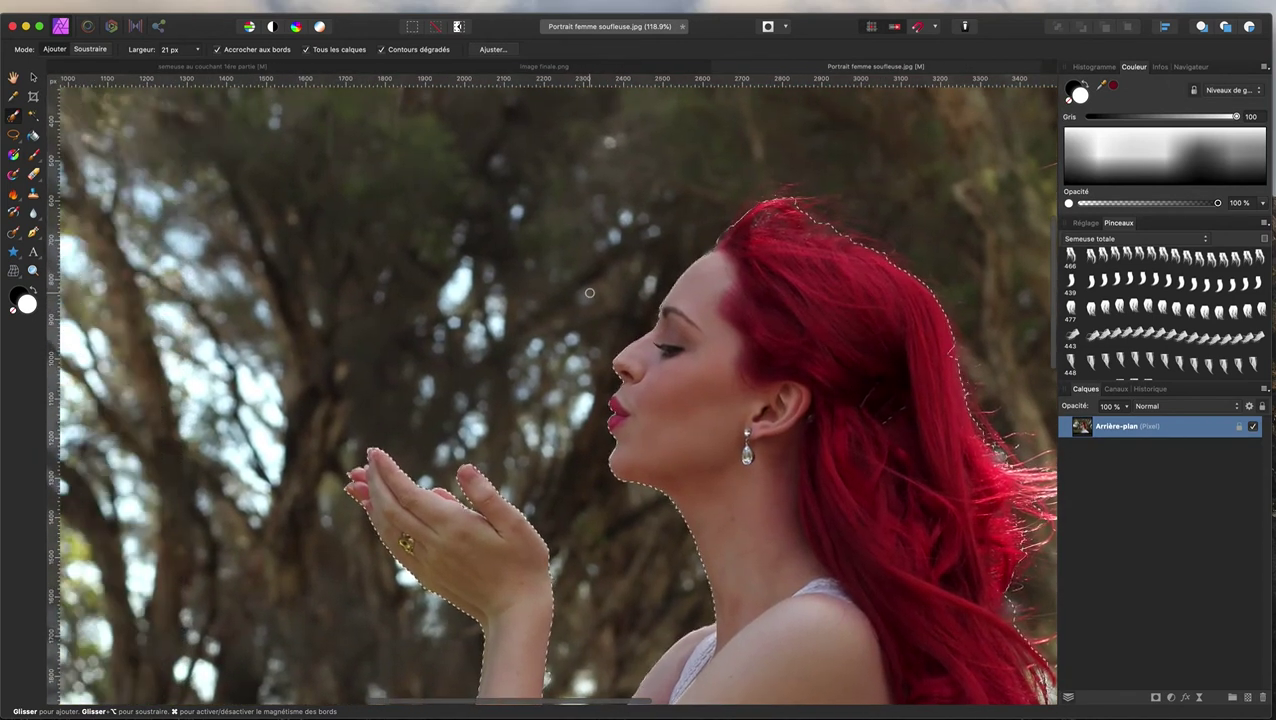
scroll(614, 287, up, 1)
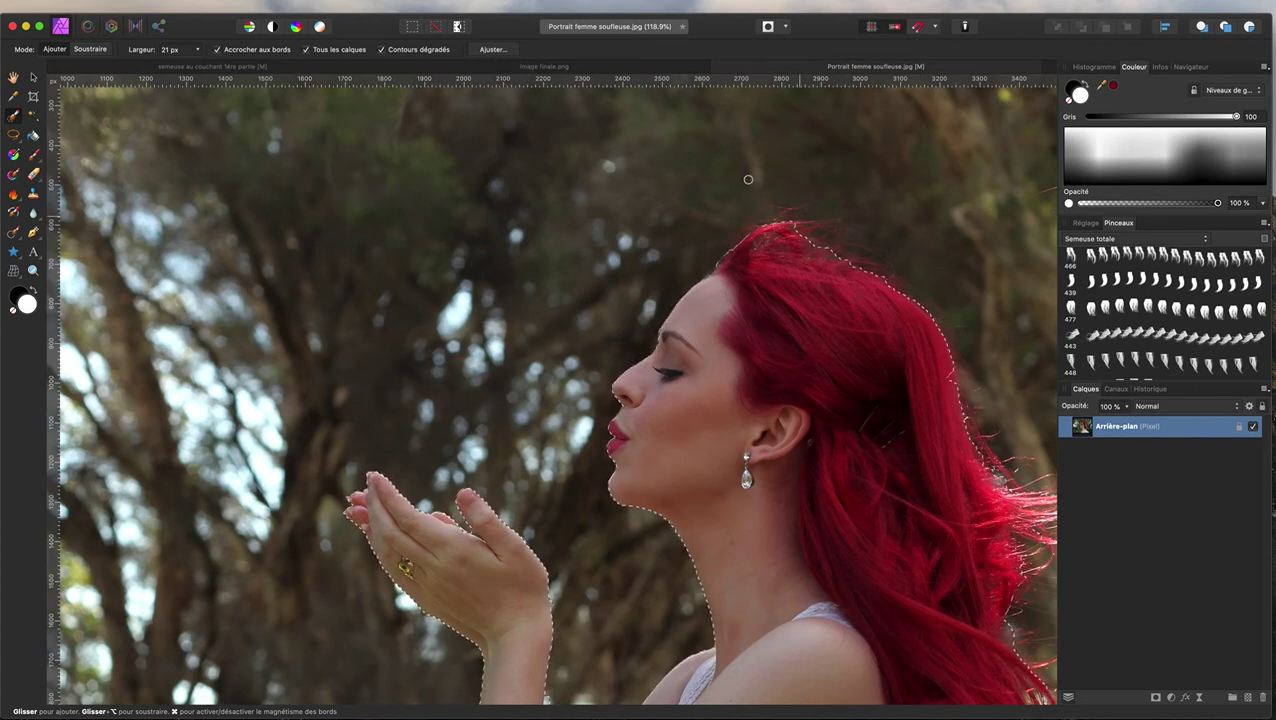
Step: Open Affiner la sélection, centre the woman's face and hair, and show the Aperçu preview modes
click(486, 54)
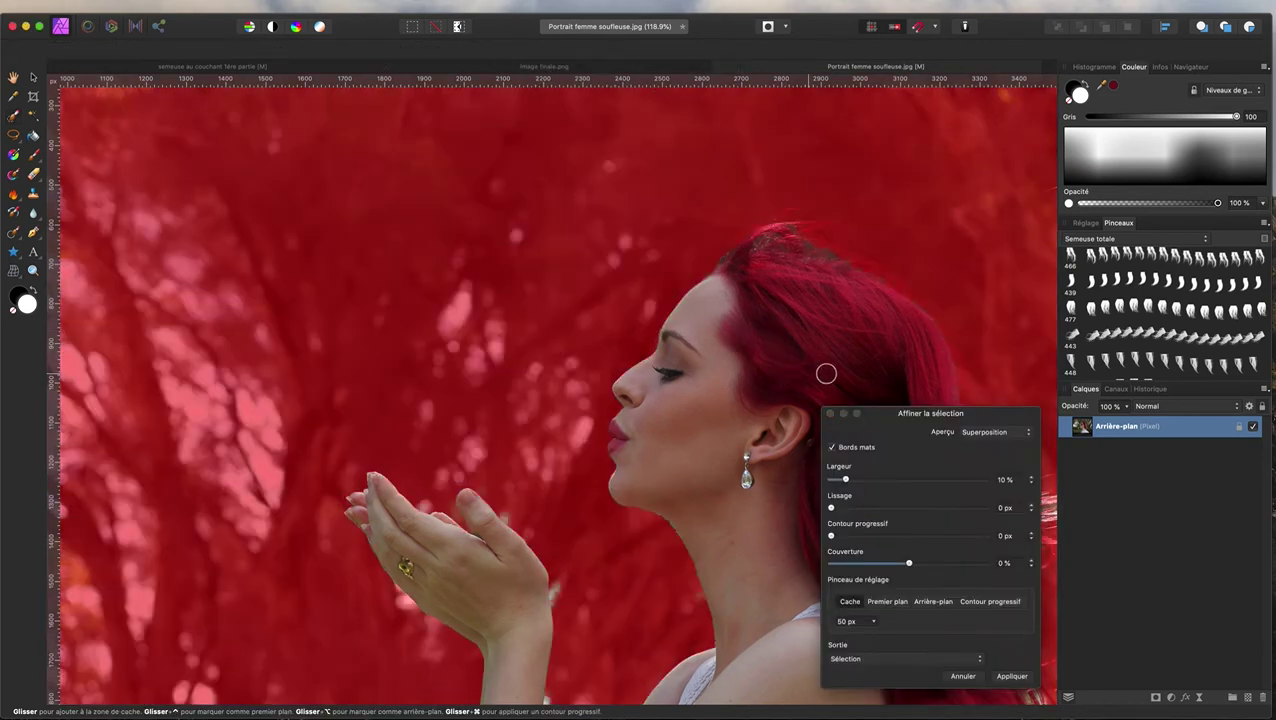
drag(871, 330, 564, 284)
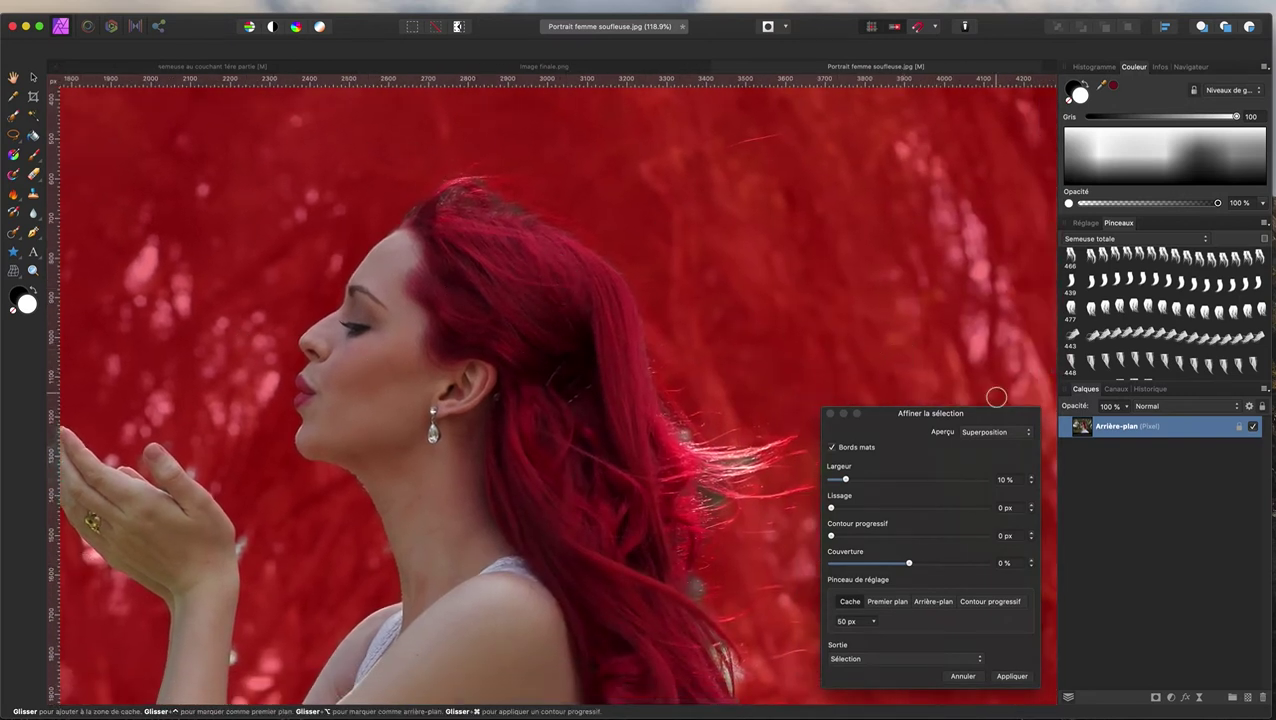
click(997, 436)
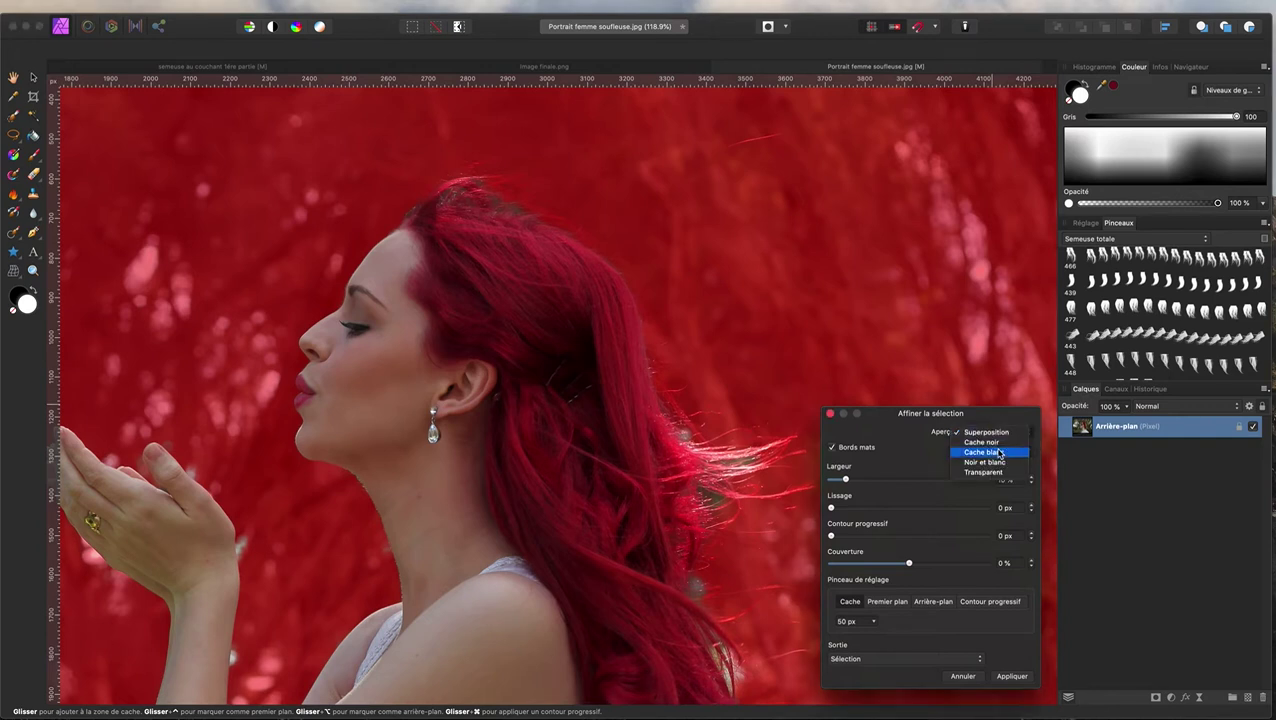
click(998, 449)
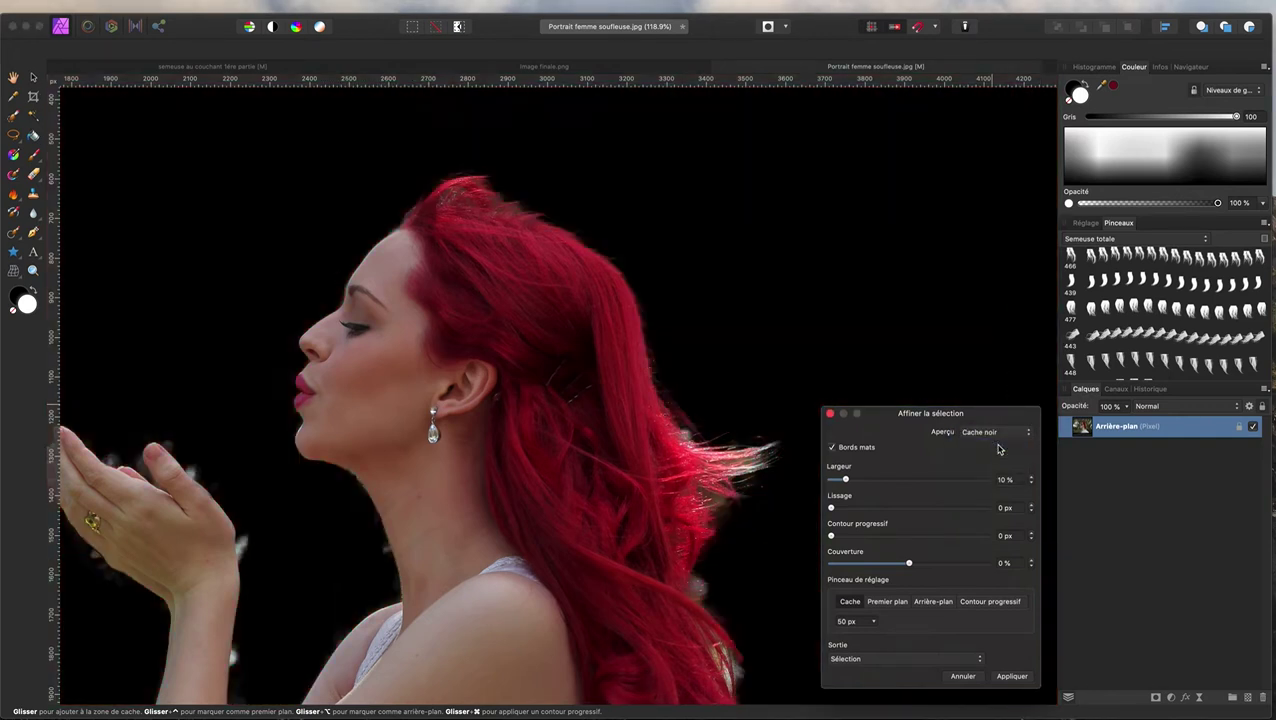
click(999, 436)
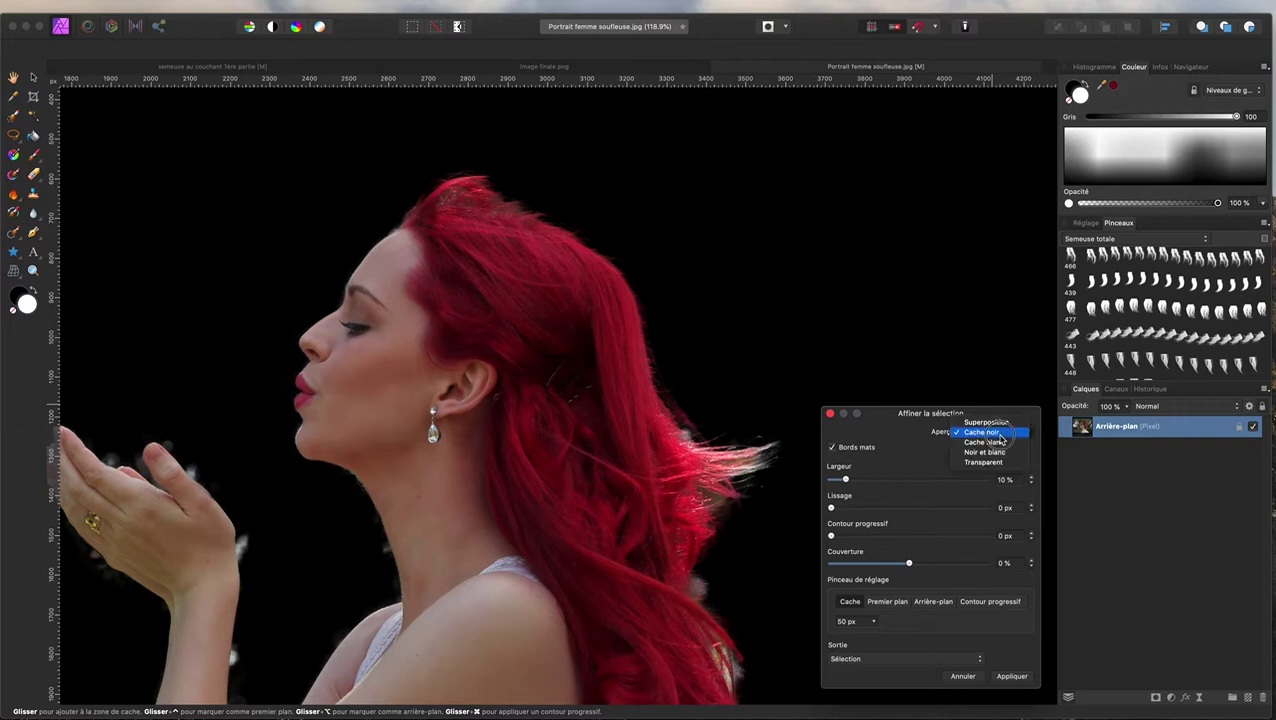
click(1001, 446)
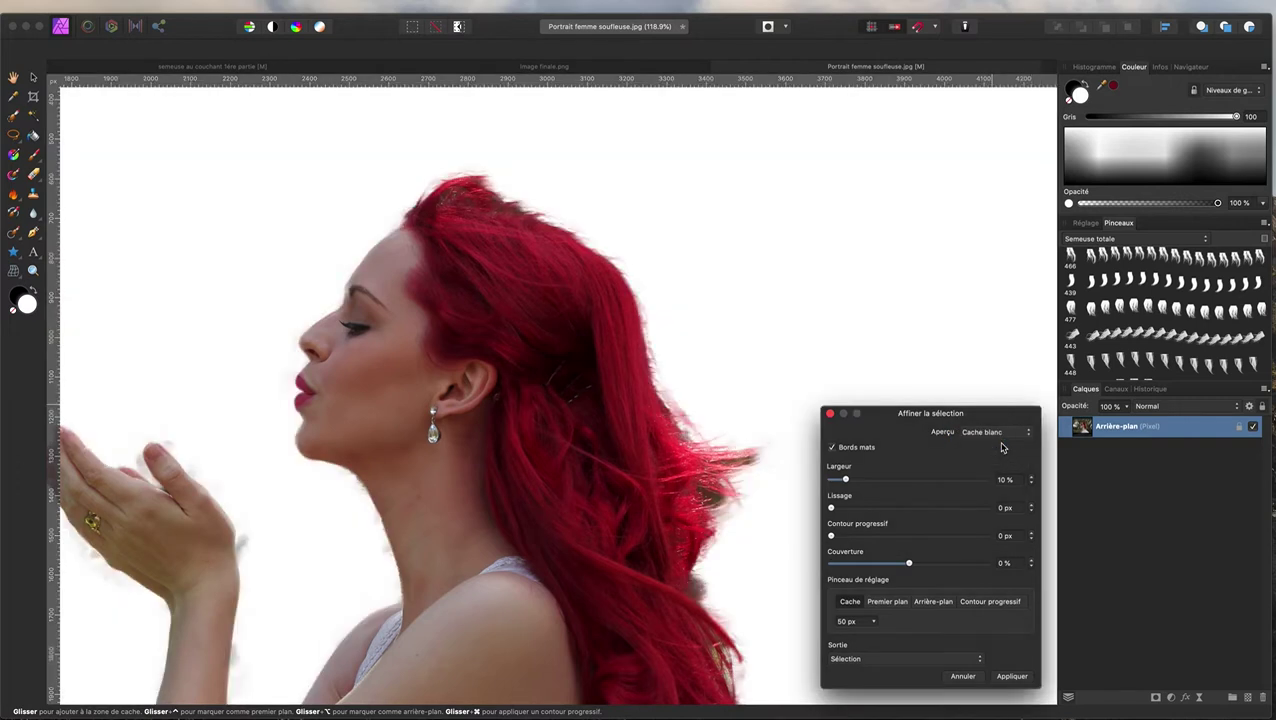
click(1002, 435)
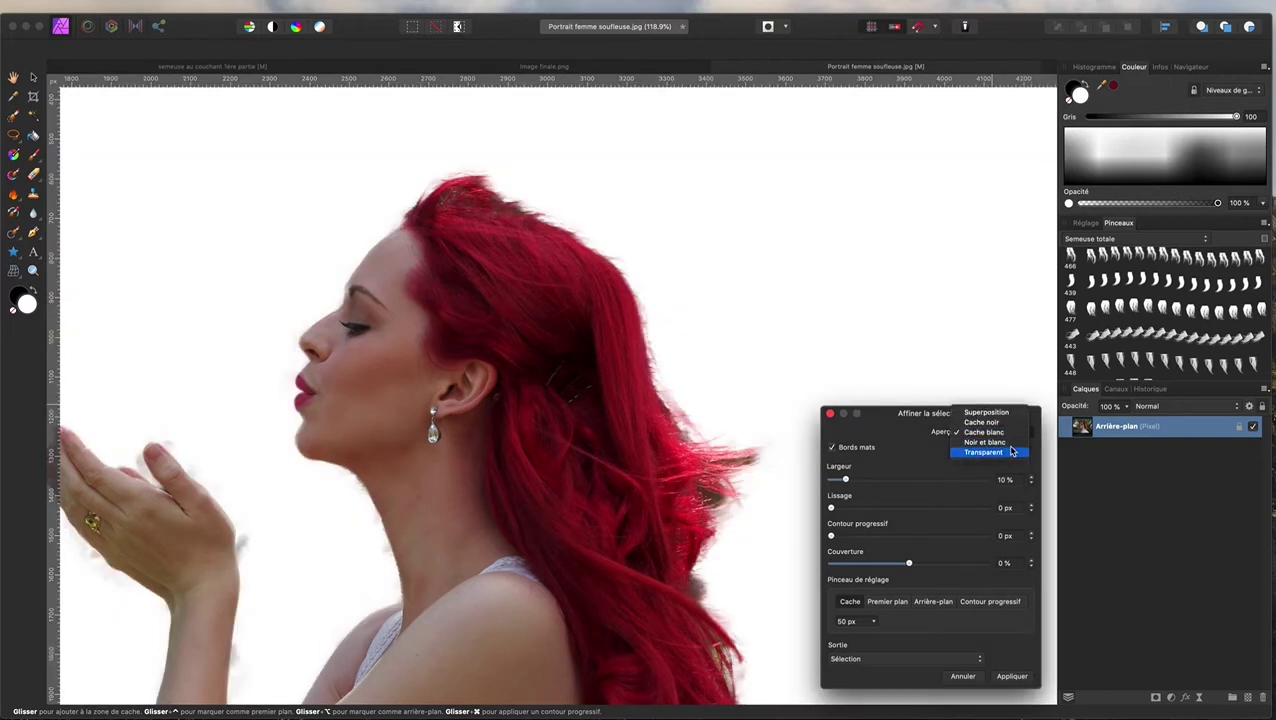
click(1009, 447)
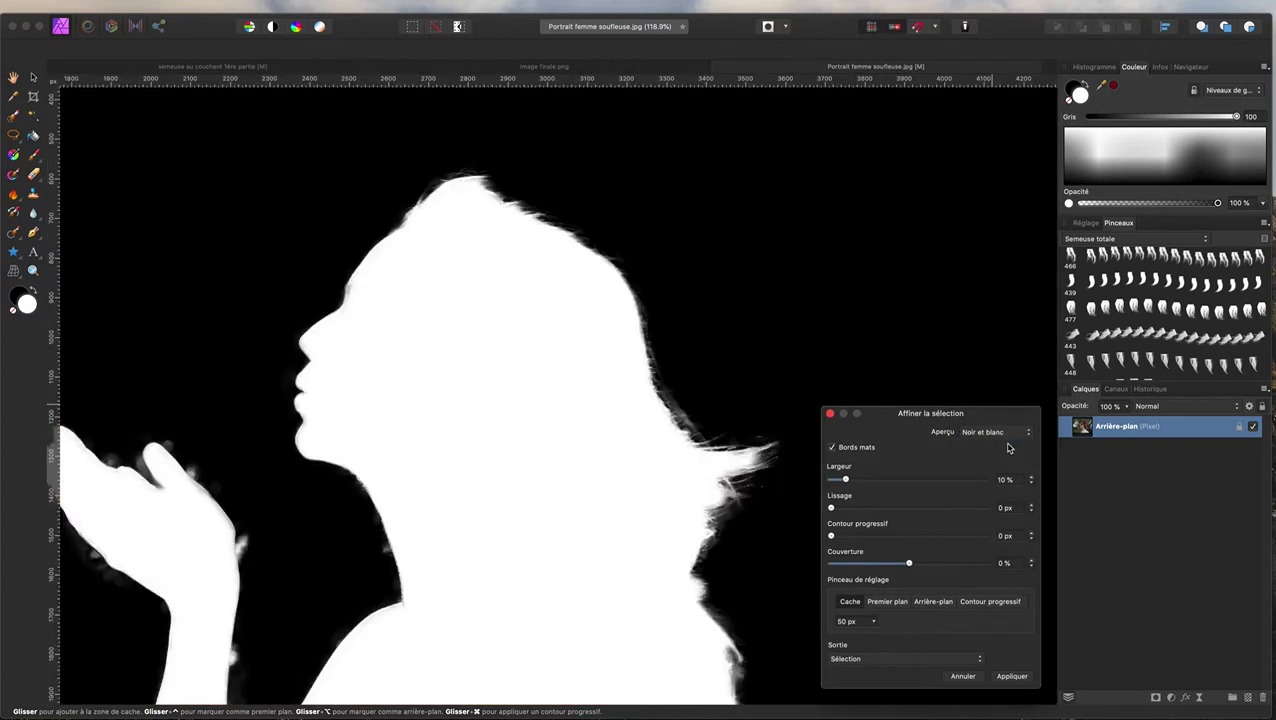
click(1004, 433)
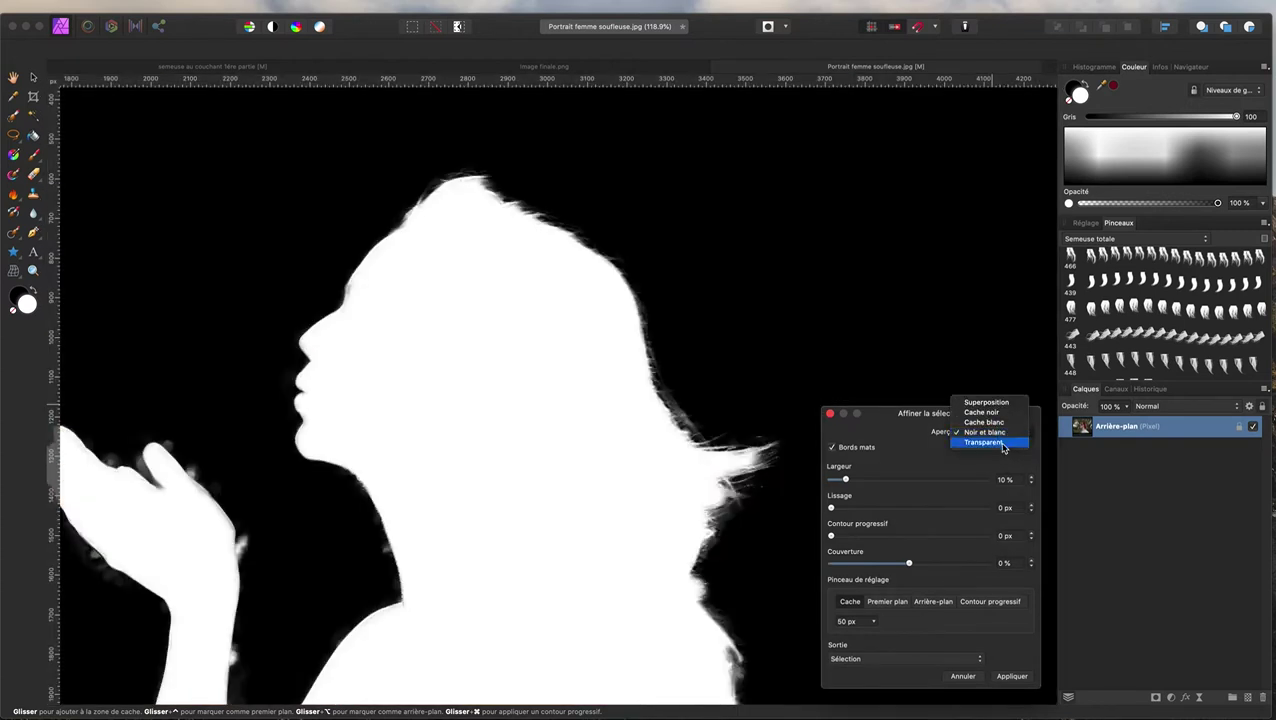
click(1003, 443)
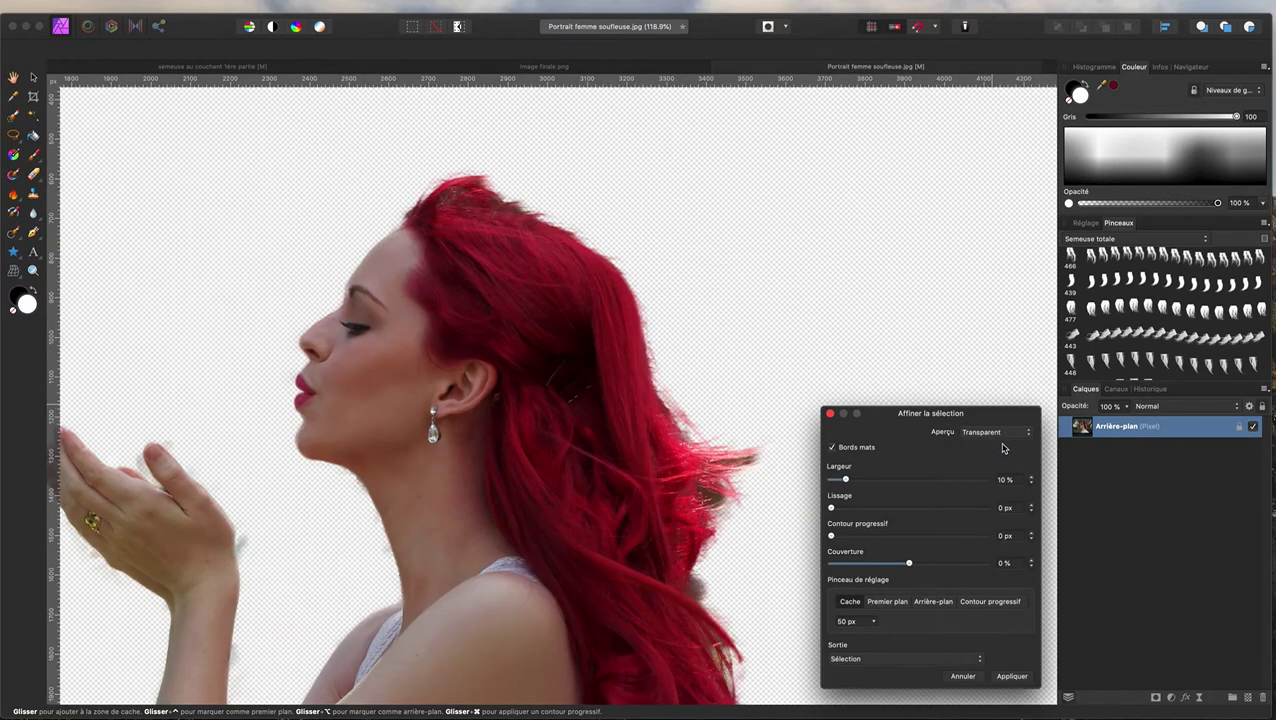
click(1004, 430)
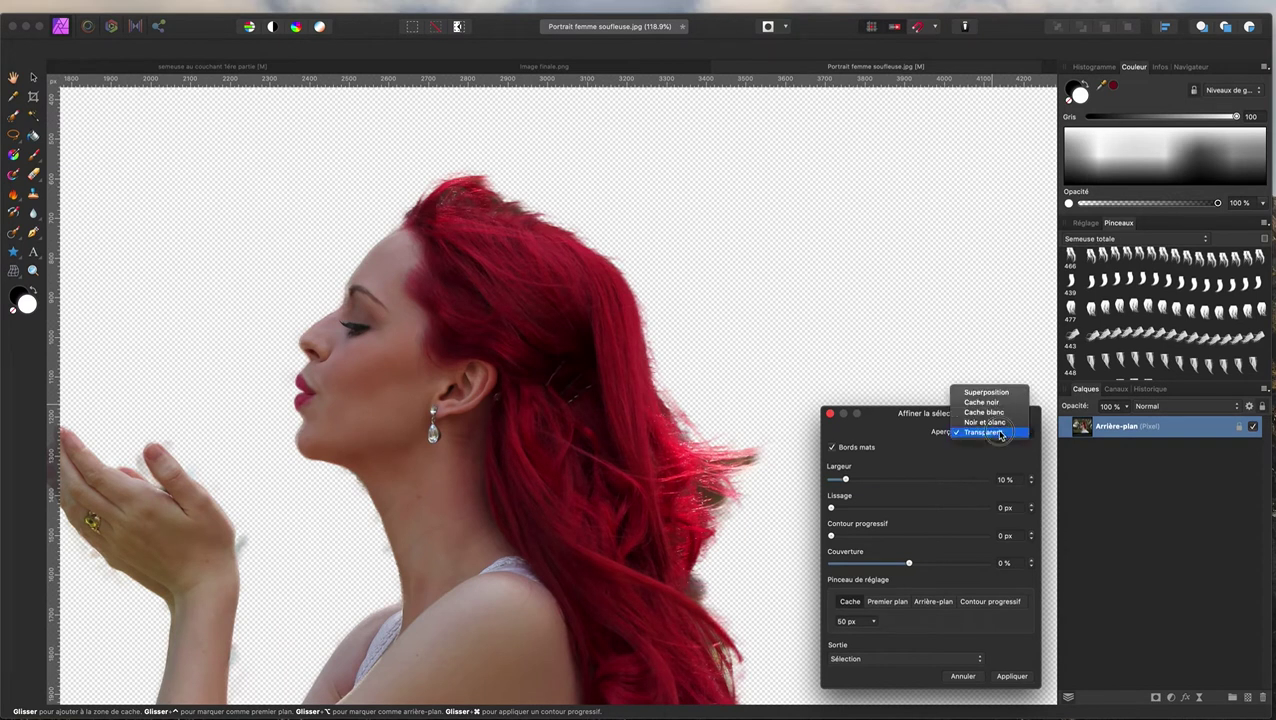
click(1003, 395)
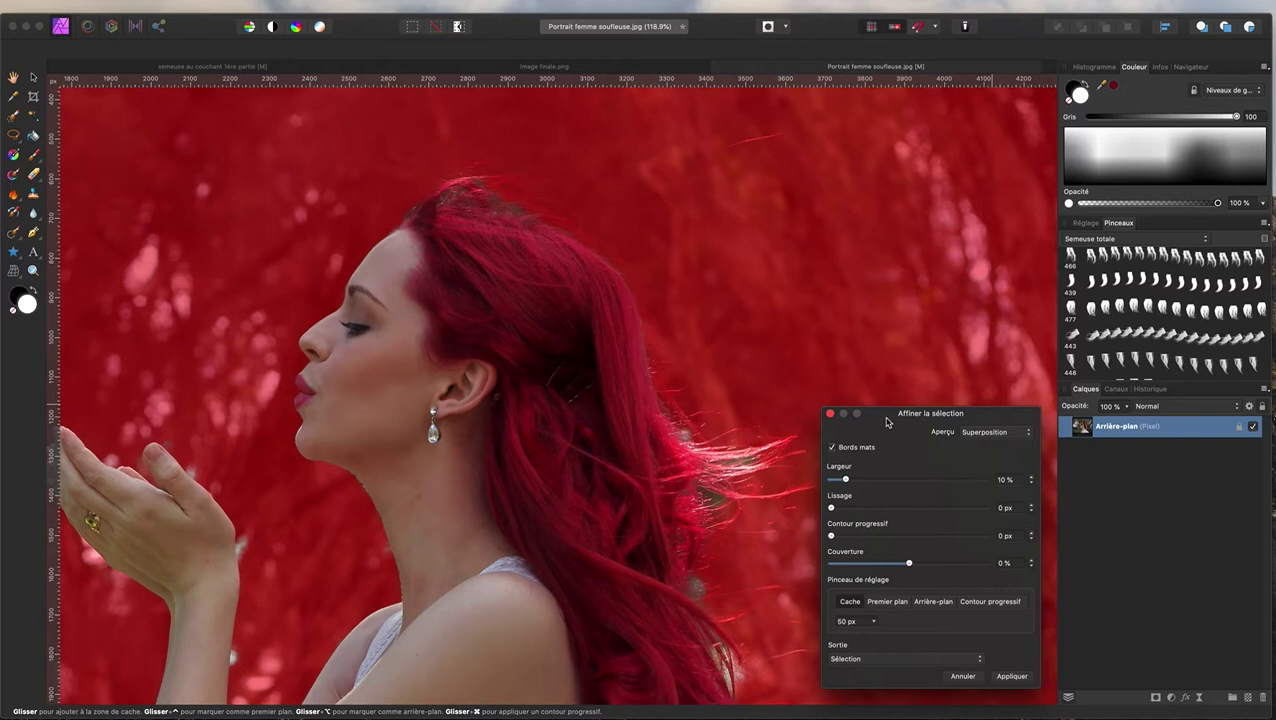
Step: Enlarge the refine brush to about 103 px and brush the matte edge along the top of the hair
drag(886, 421, 880, 127)
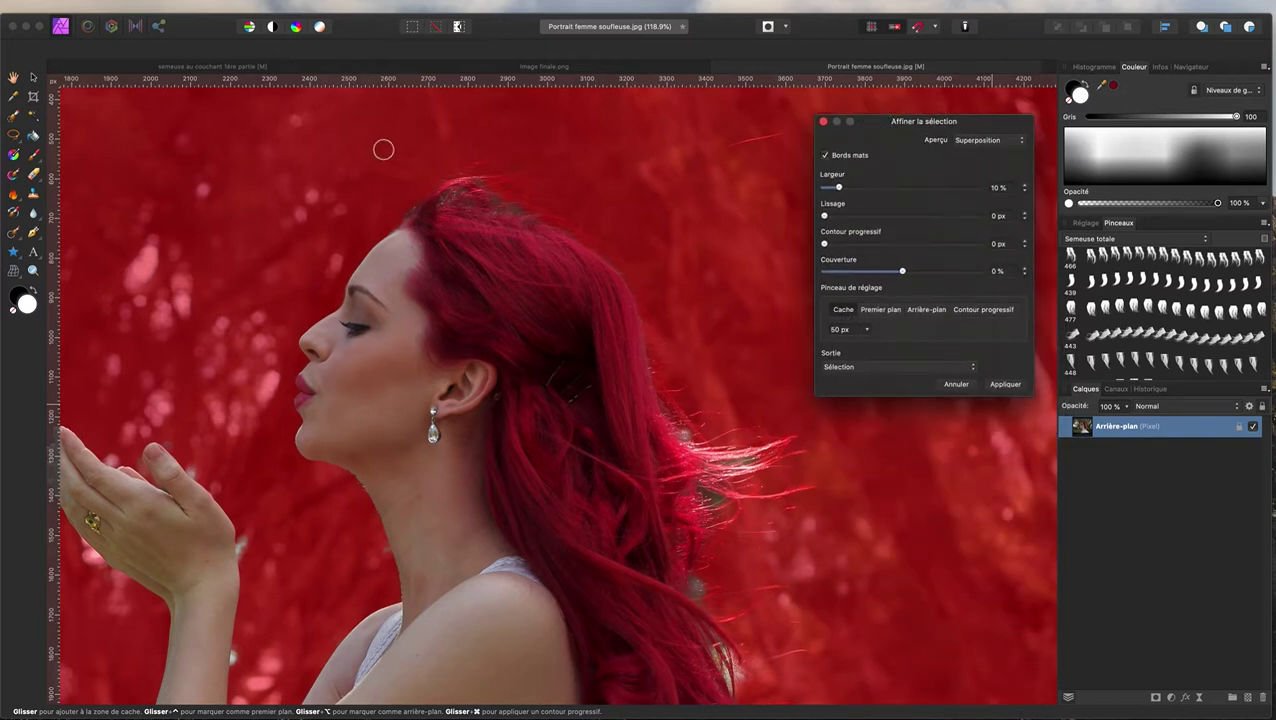
mouse_move(396, 230)
mouse_down()
mouse_move(470, 173)
mouse_move(521, 205)
mouse_move(547, 191)
mouse_move(488, 225)
mouse_up()
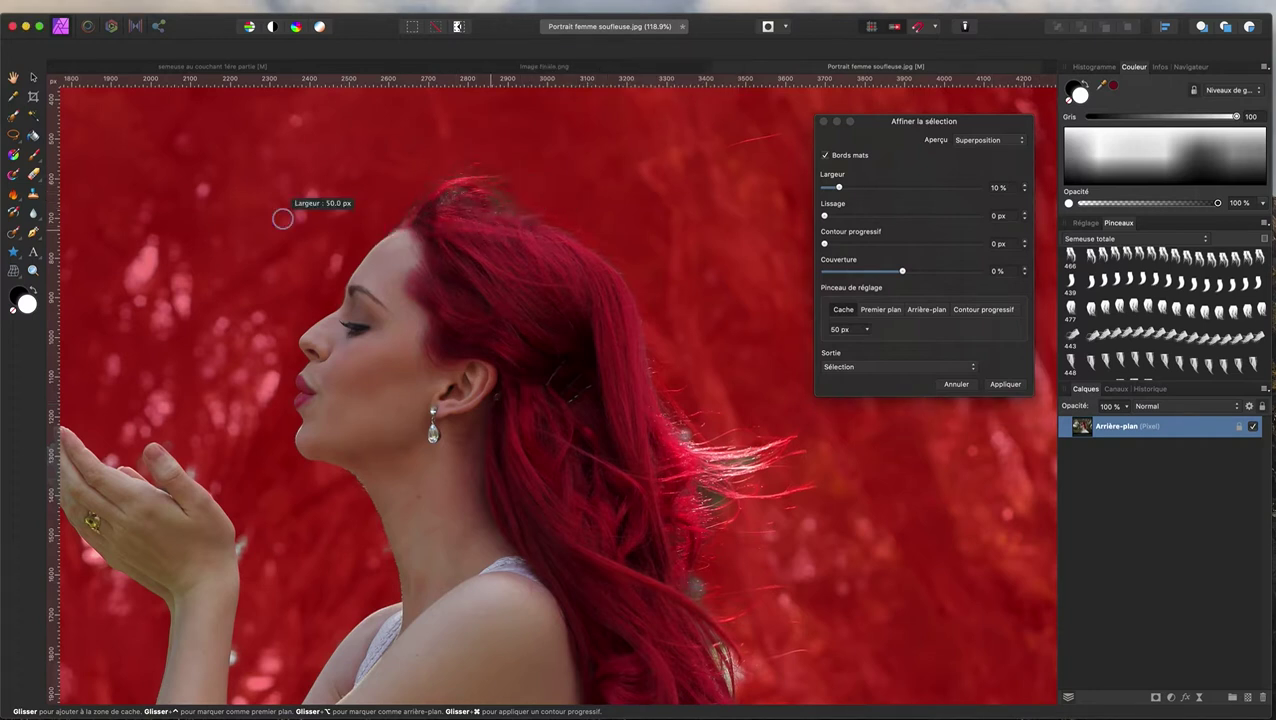
drag(282, 218, 282, 218)
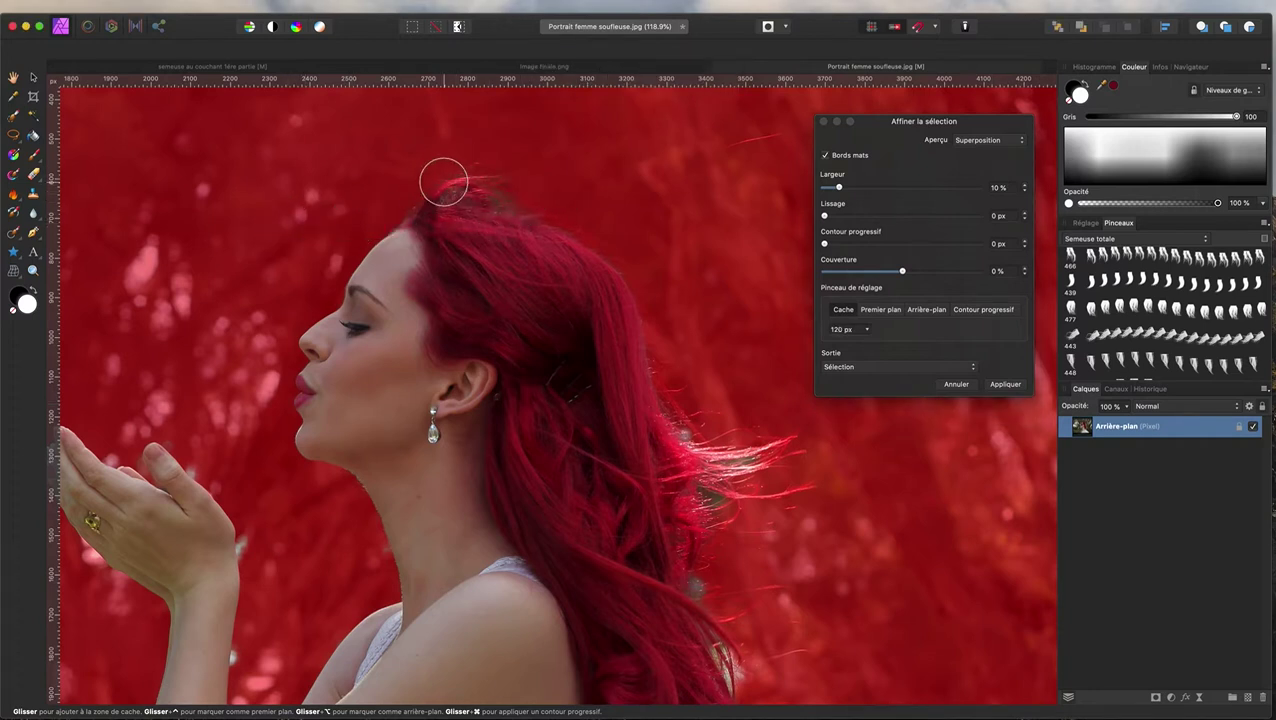
mouse_move(442, 180)
mouse_down()
mouse_move(427, 194)
mouse_move(483, 170)
mouse_move(635, 294)
mouse_move(632, 276)
mouse_move(649, 365)
mouse_move(733, 463)
mouse_move(755, 441)
mouse_move(692, 427)
mouse_move(649, 370)
mouse_move(743, 433)
mouse_move(638, 399)
mouse_up()
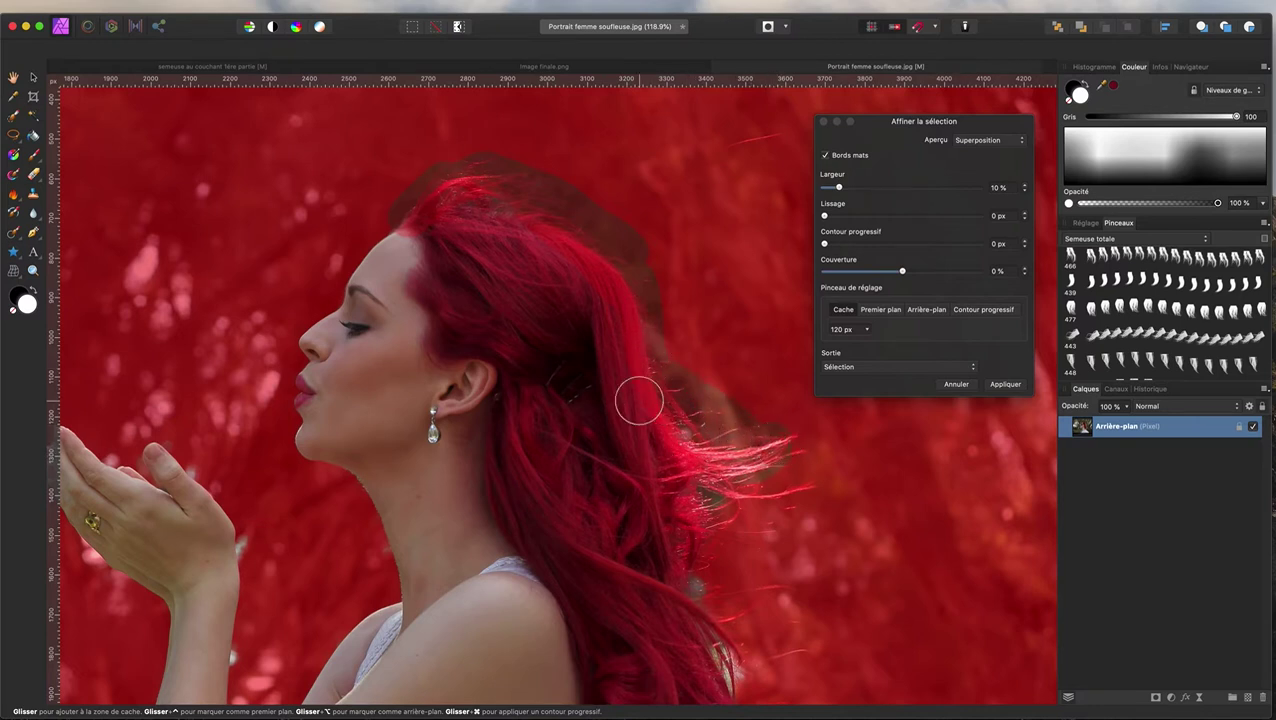
scroll(566, 328, down, 1)
scroll(566, 328, down, 1)
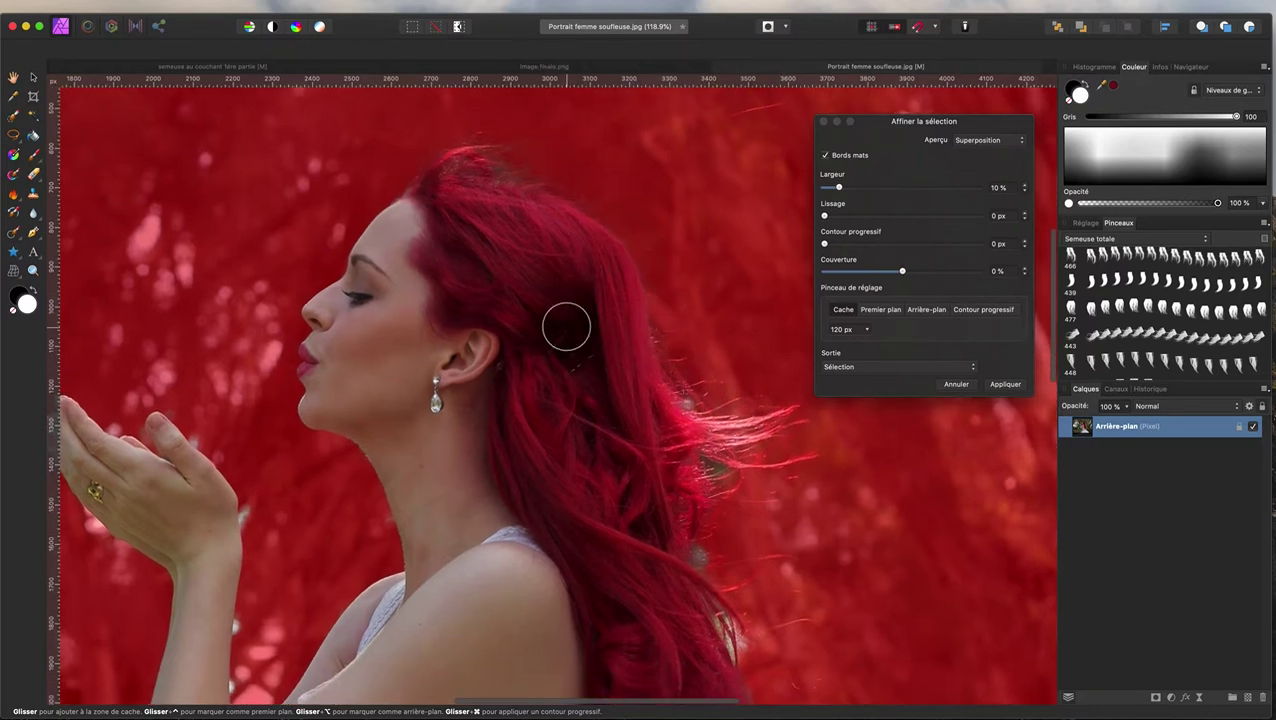
drag(493, 172, 541, 294)
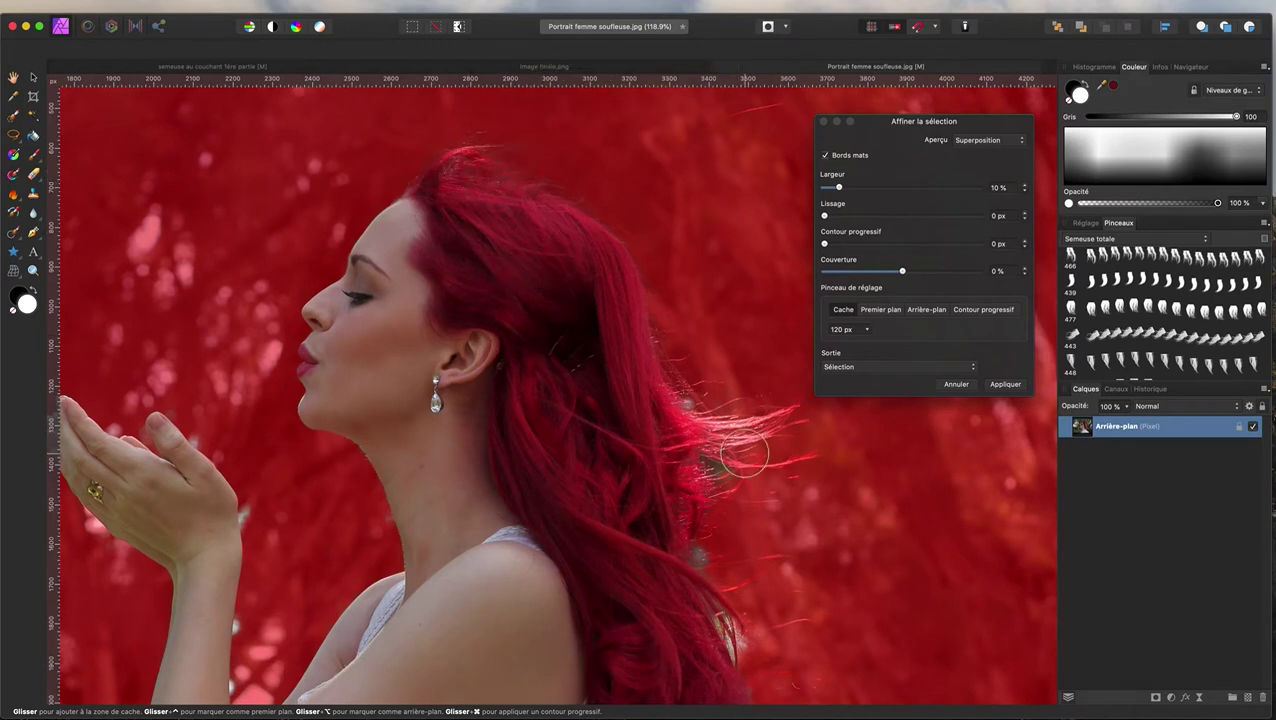
Step: Brush the flyaway strands near the shoulder and along the lower hair edge into the matte
mouse_move(669, 382)
mouse_down()
mouse_move(709, 487)
mouse_move(681, 524)
mouse_move(707, 598)
mouse_move(695, 530)
mouse_move(719, 465)
mouse_up()
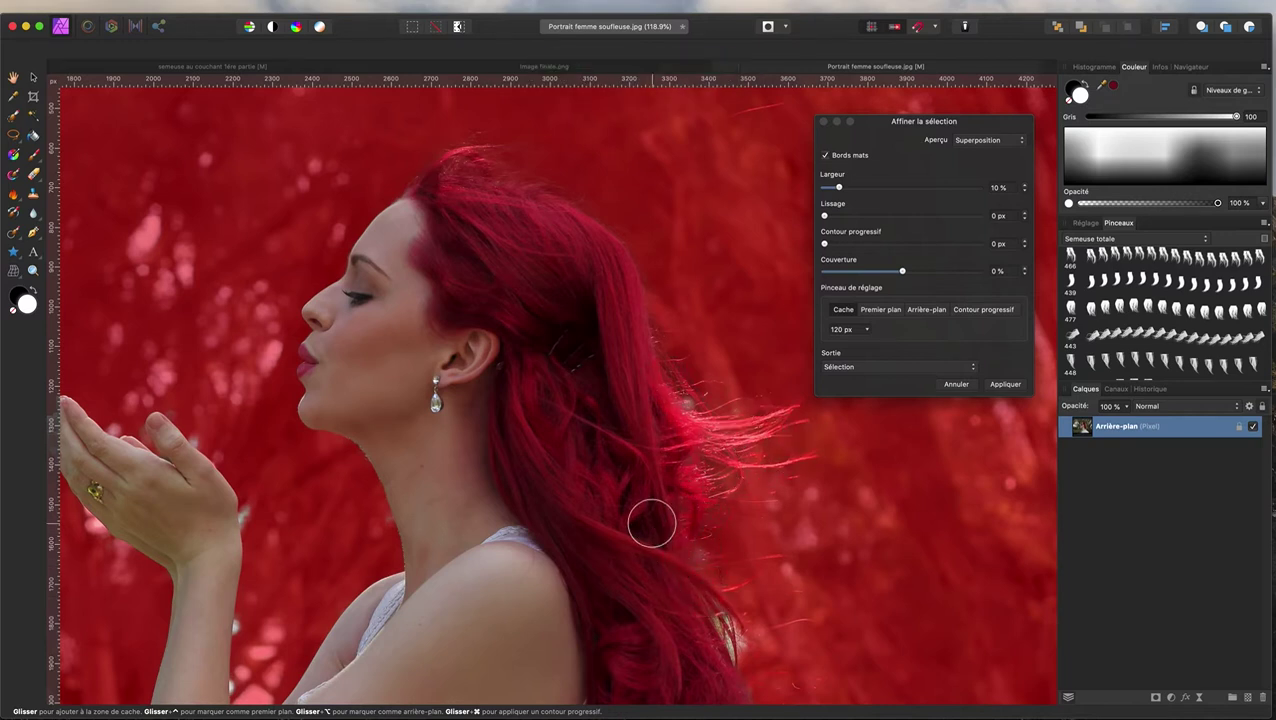
scroll(651, 524, down, 2)
scroll(651, 524, down, 2)
scroll(651, 524, right, 2)
mouse_move(644, 521)
mouse_down()
mouse_move(621, 490)
mouse_move(658, 572)
mouse_move(650, 481)
mouse_move(692, 453)
mouse_move(632, 513)
mouse_move(712, 484)
mouse_move(683, 537)
mouse_move(632, 567)
mouse_move(755, 581)
mouse_move(655, 621)
mouse_move(675, 628)
mouse_move(678, 666)
mouse_up()
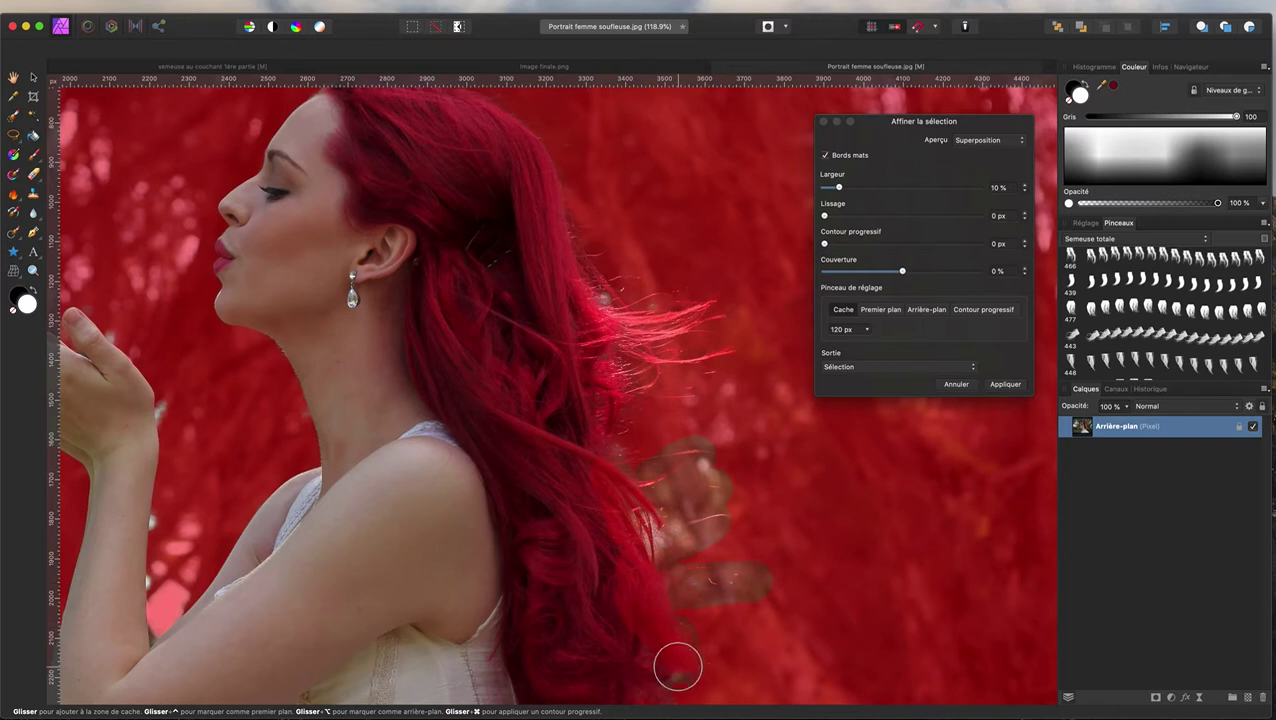
scroll(535, 489, down, 2)
scroll(535, 489, down, 3)
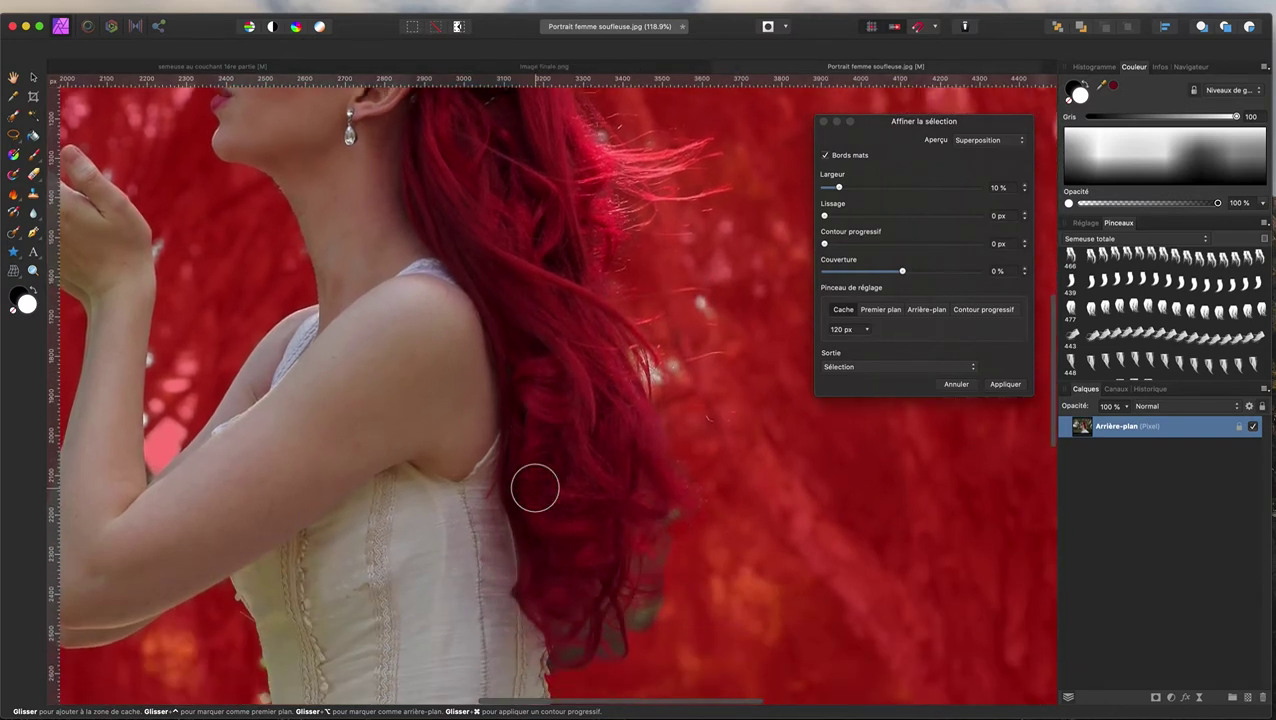
scroll(535, 489, down, 1)
mouse_move(681, 415)
mouse_down()
mouse_move(695, 481)
mouse_move(666, 566)
mouse_move(657, 538)
mouse_move(560, 590)
mouse_move(631, 521)
mouse_up()
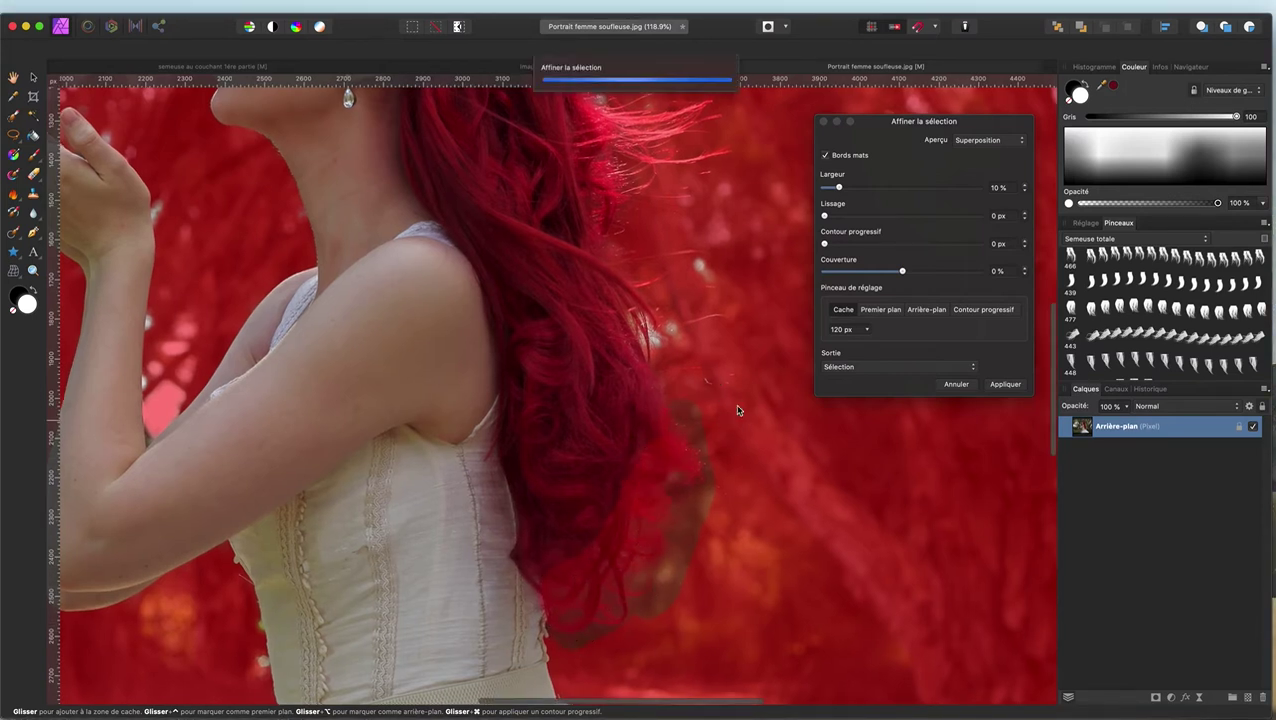
scroll(752, 530, up, 5)
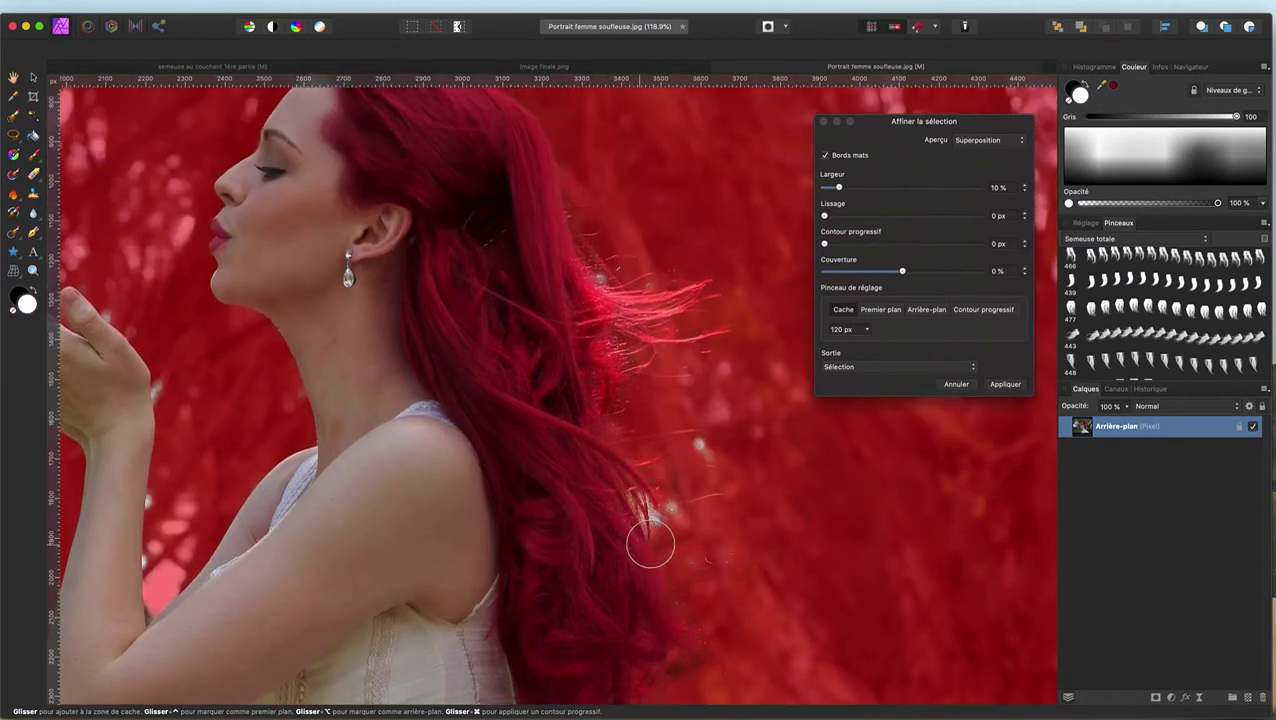
drag(629, 521, 652, 519)
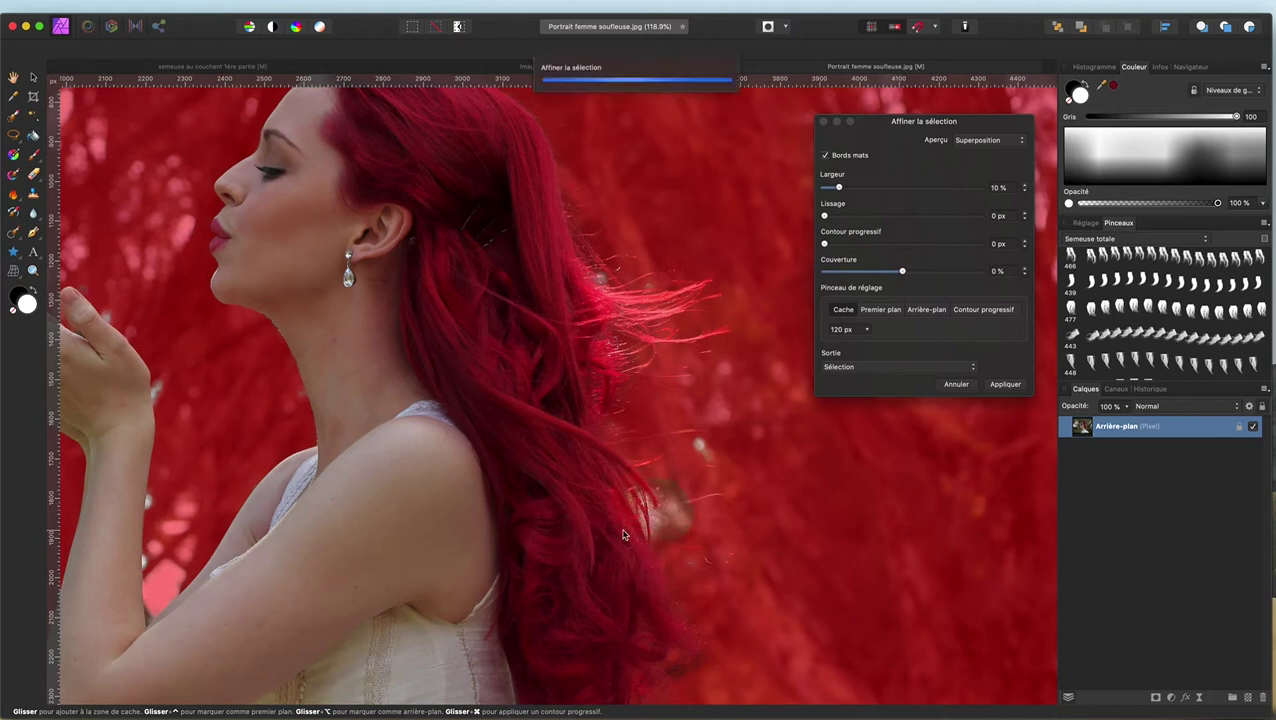
Step: Preview on Cache noir and paint out a white speck beside the hair with the Arrière-plan brush
click(988, 143)
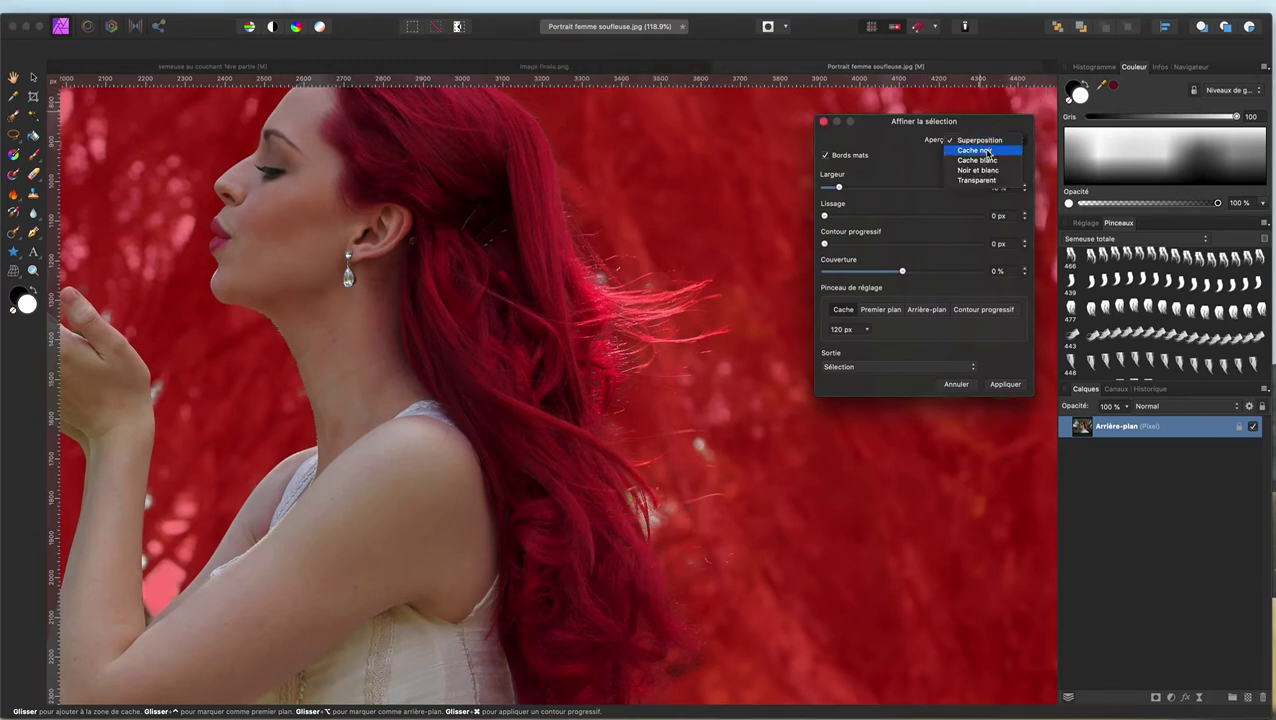
click(988, 152)
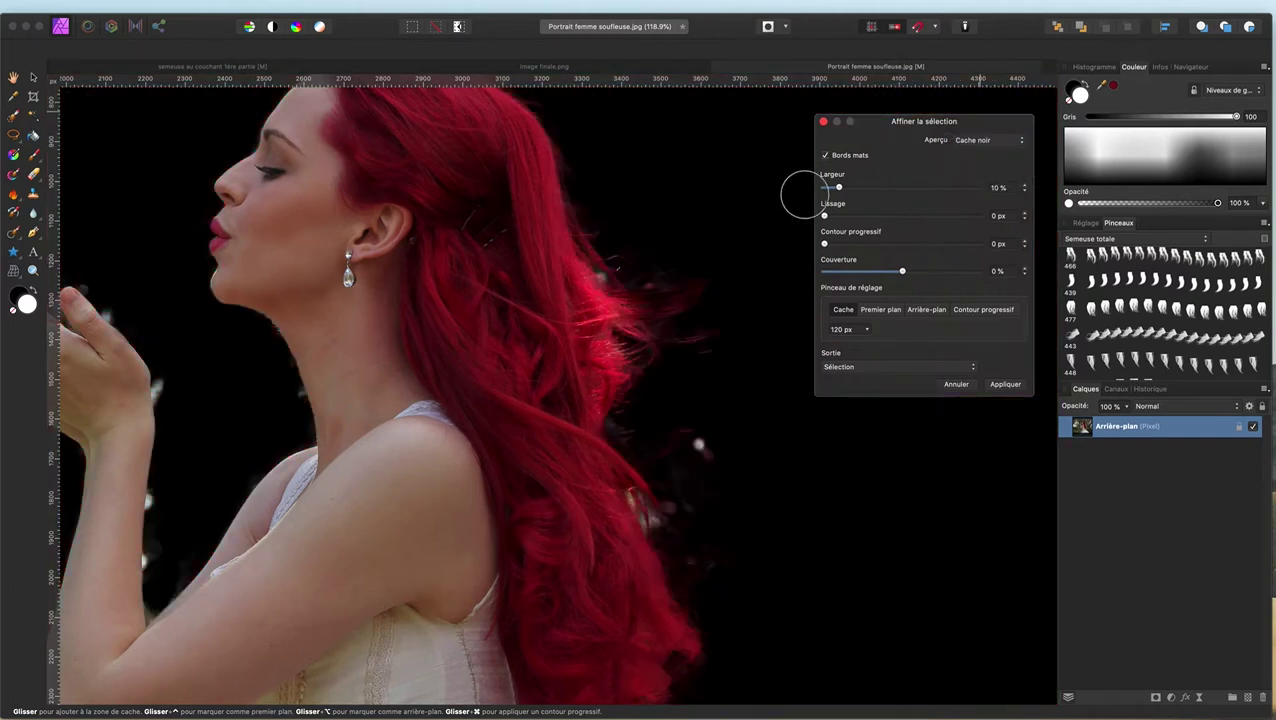
scroll(779, 188, up, 3)
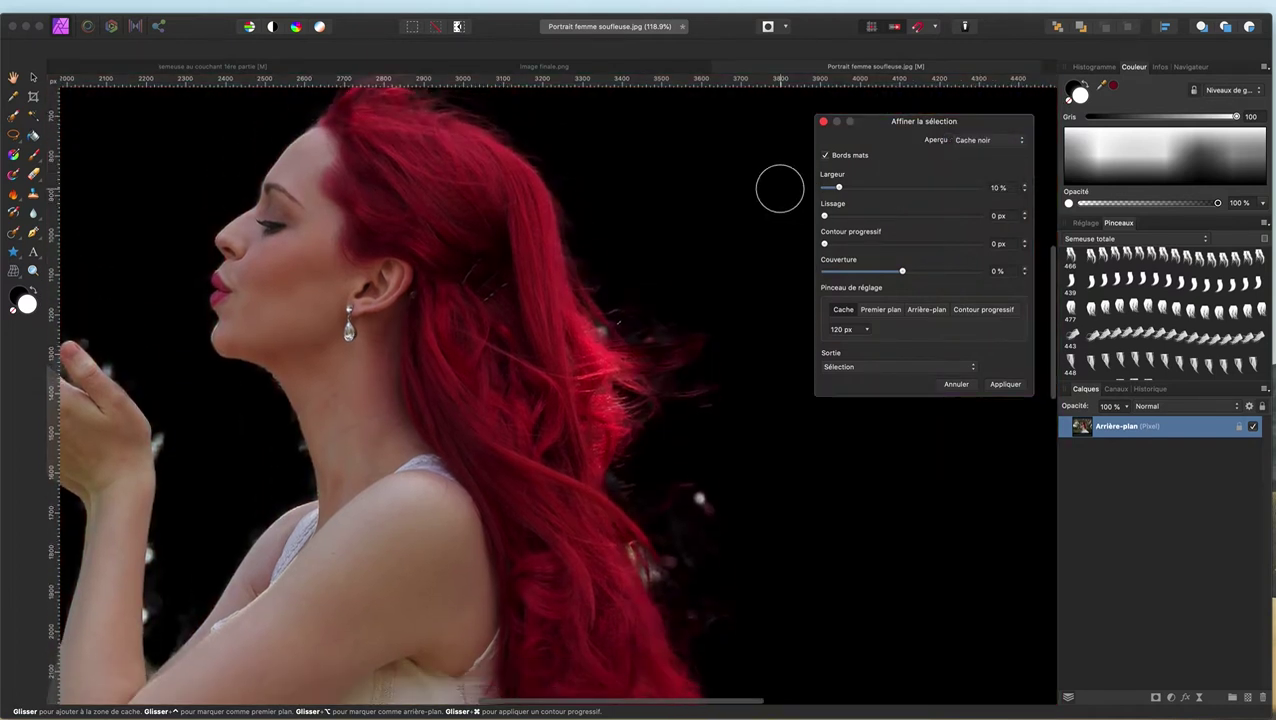
click(938, 316)
mouse_move(746, 519)
mouse_down()
mouse_move(706, 484)
mouse_move(700, 518)
mouse_move(683, 484)
mouse_move(700, 487)
mouse_move(720, 556)
mouse_up()
Step: Narrow the refine brush to 41 px and mark background along the hair edge
scroll(754, 412, up, 2)
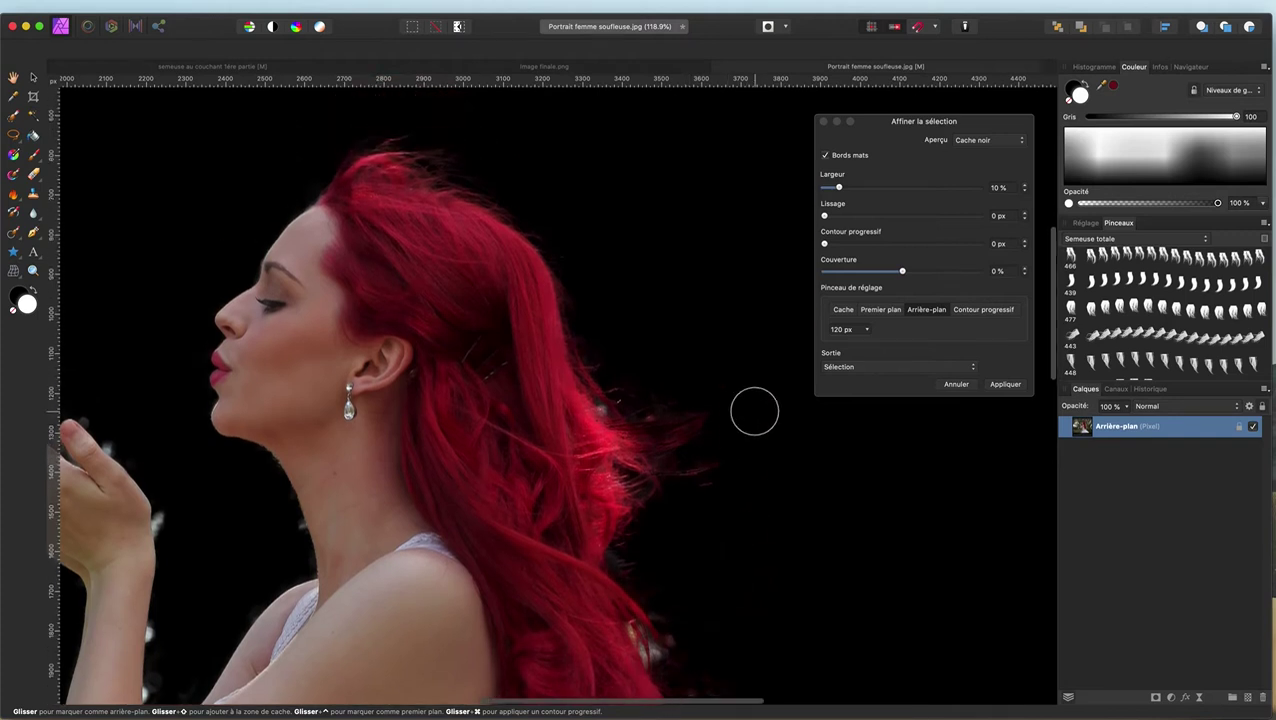
scroll(754, 412, up, 3)
scroll(754, 412, down, 3)
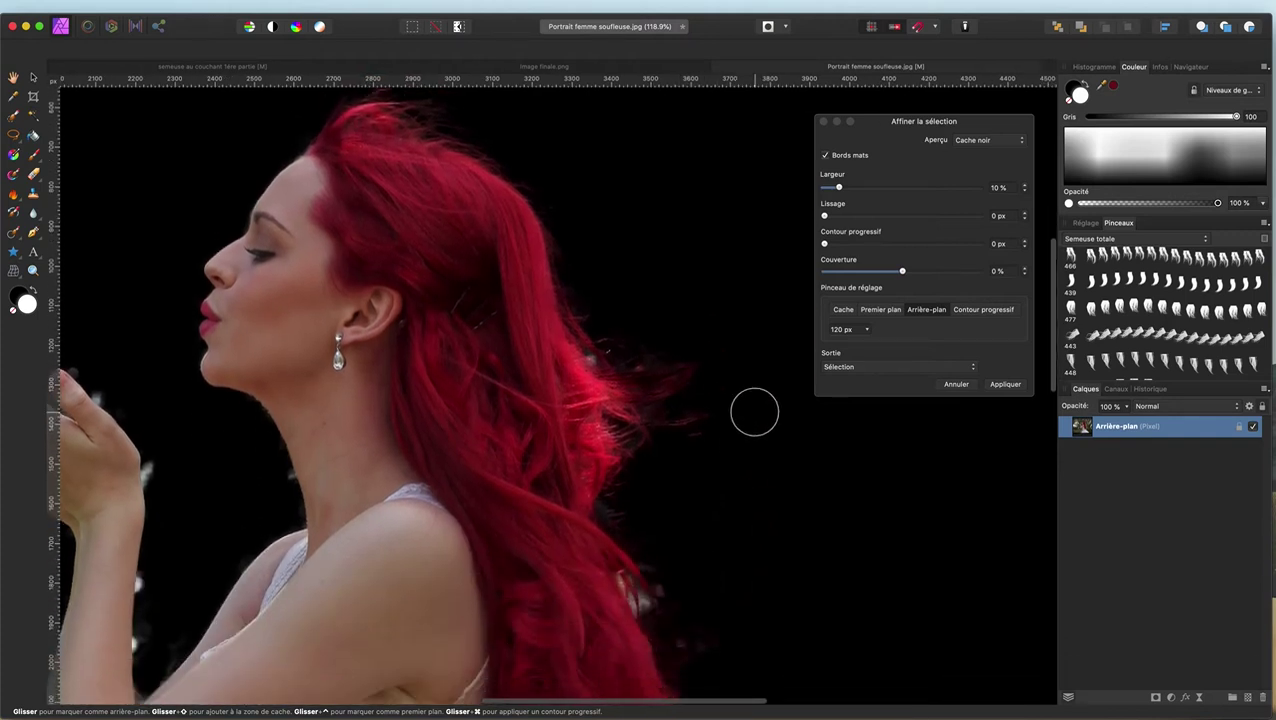
scroll(760, 470, down, 3)
drag(894, 489, 860, 489)
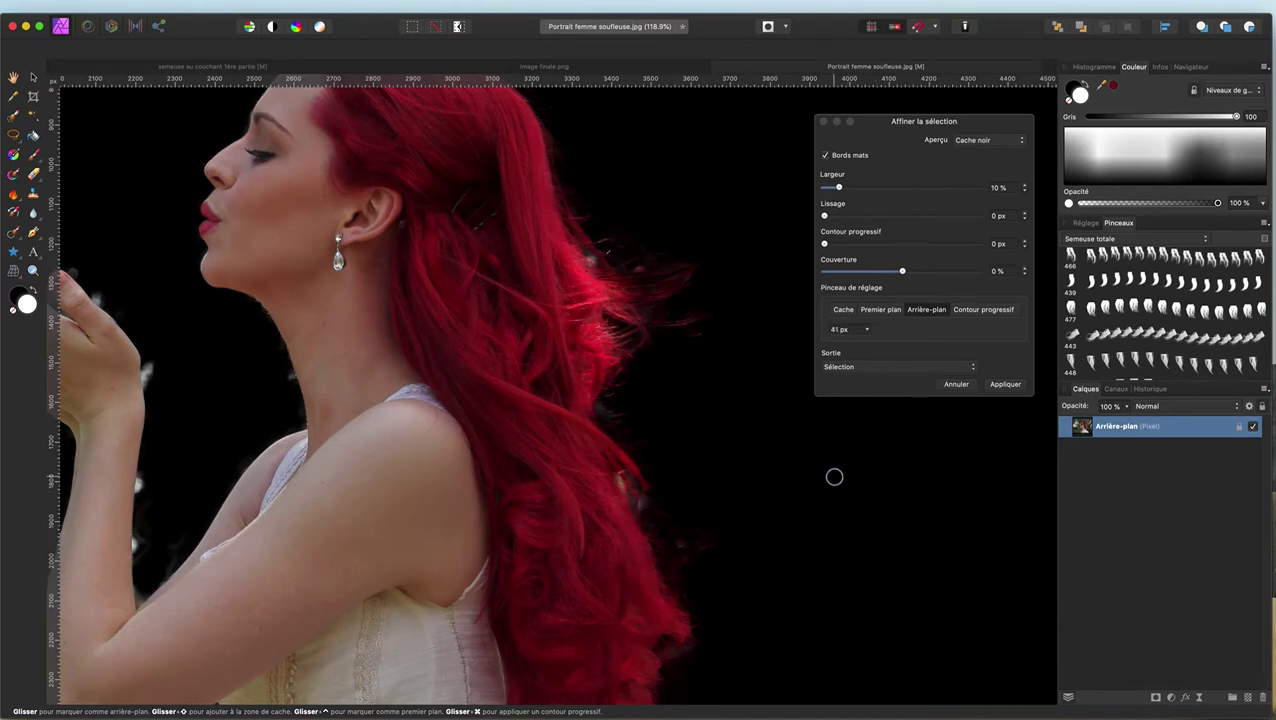
mouse_move(655, 514)
mouse_down()
mouse_move(607, 470)
mouse_move(644, 510)
mouse_up()
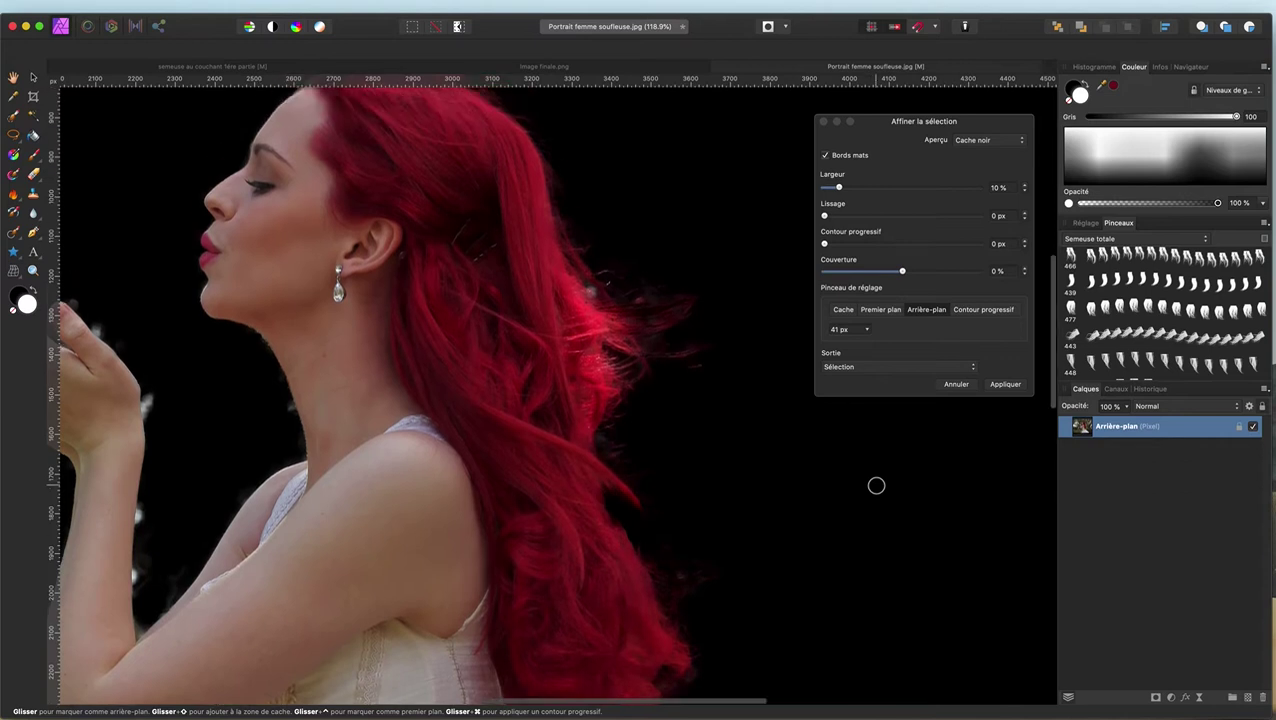
scroll(875, 488, down, 3)
scroll(876, 486, down, 5)
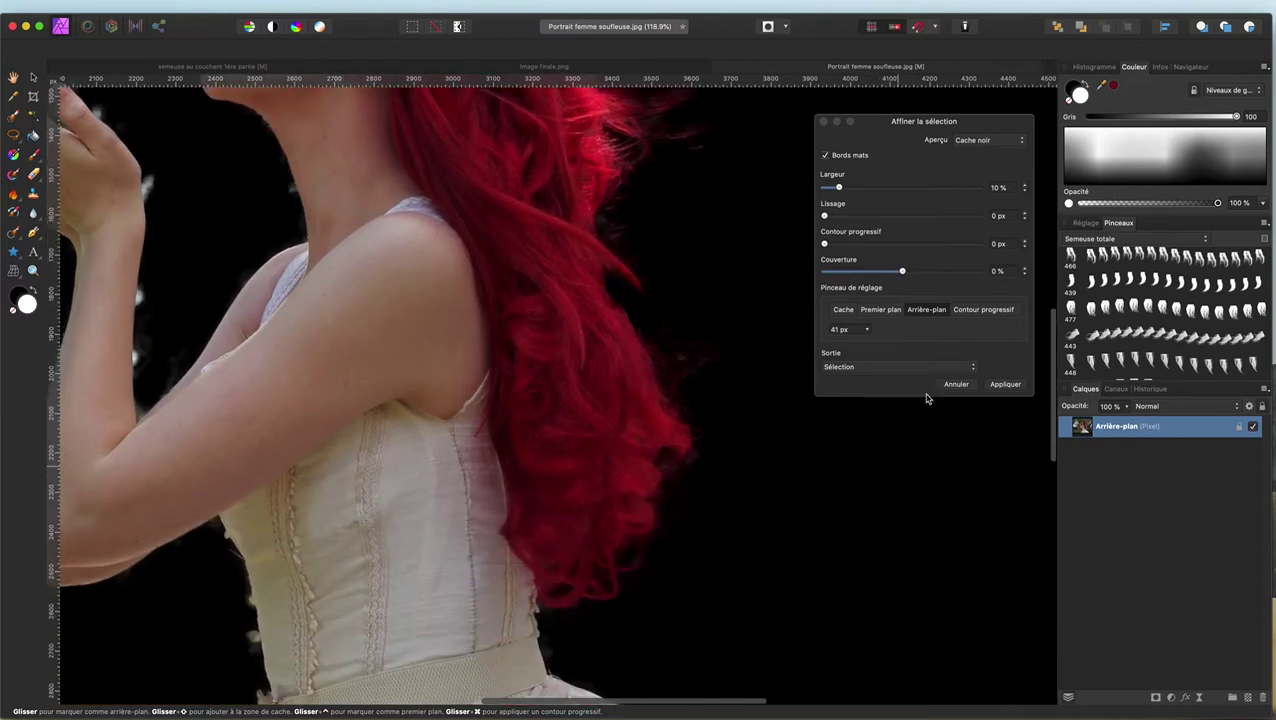
Step: Restore missed strands along the outer hair edge with the Premier plan brush
click(874, 310)
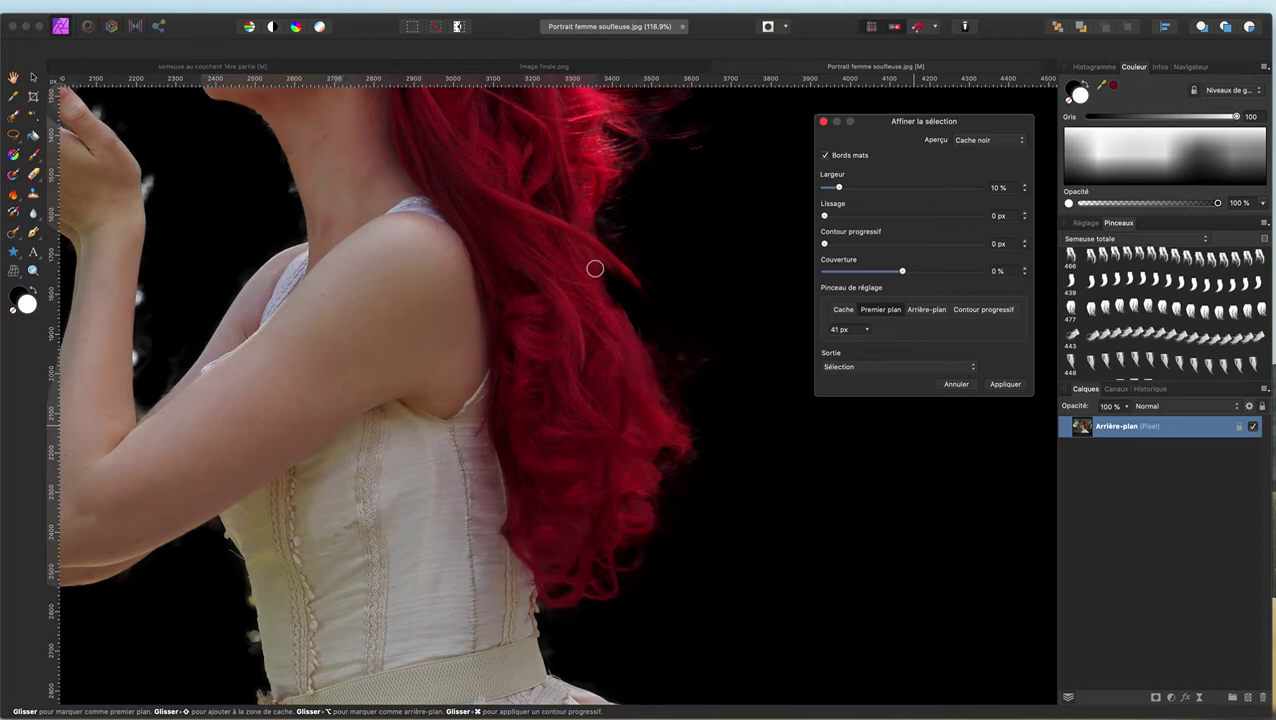
drag(595, 268, 609, 319)
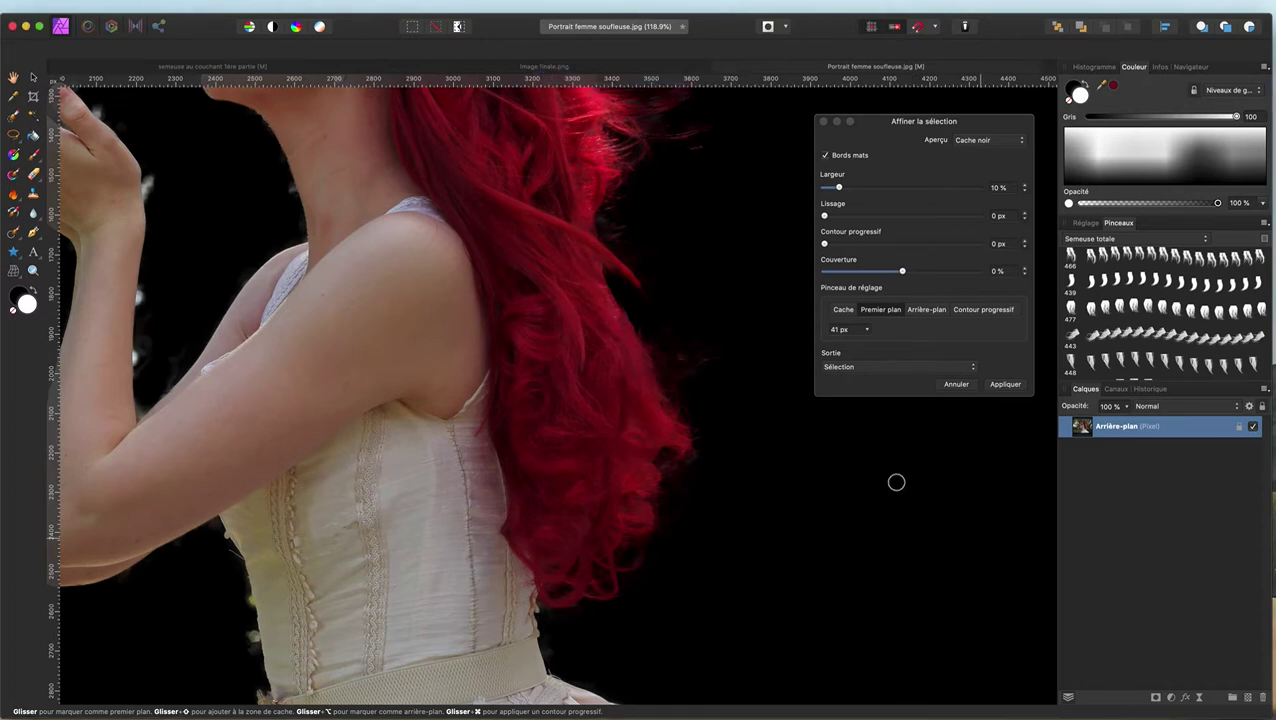
scroll(896, 482, down, 5)
scroll(689, 319, up, 5)
scroll(688, 321, up, 5)
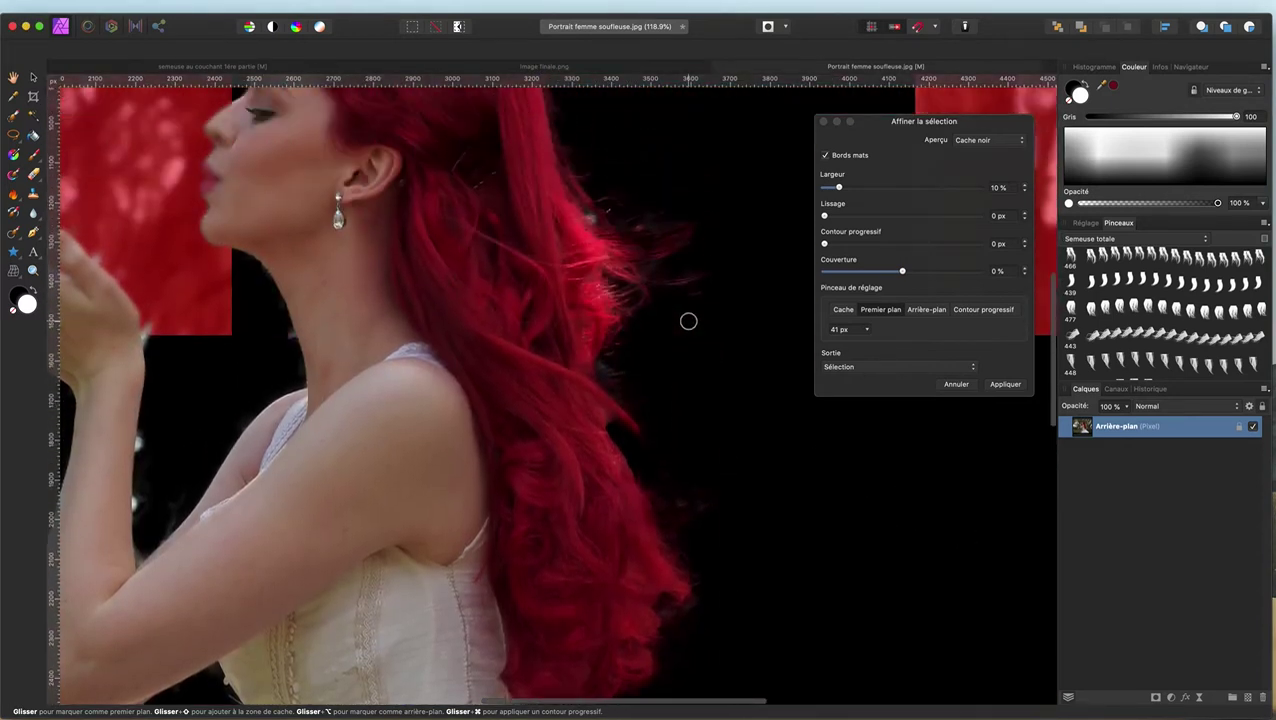
scroll(688, 321, up, 2)
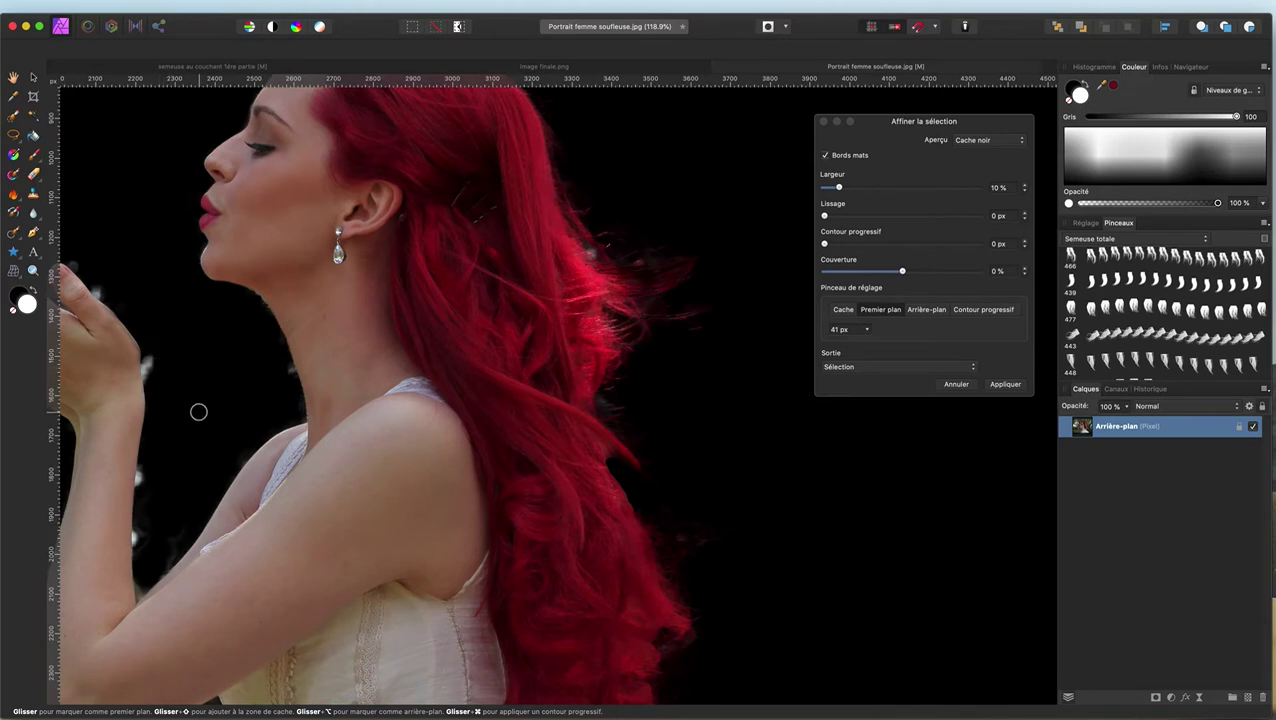
Step: Pan around the black-matte preview to inspect the woman's hair, face, hands and dress
scroll(206, 374, down, 5)
scroll(206, 374, up, 5)
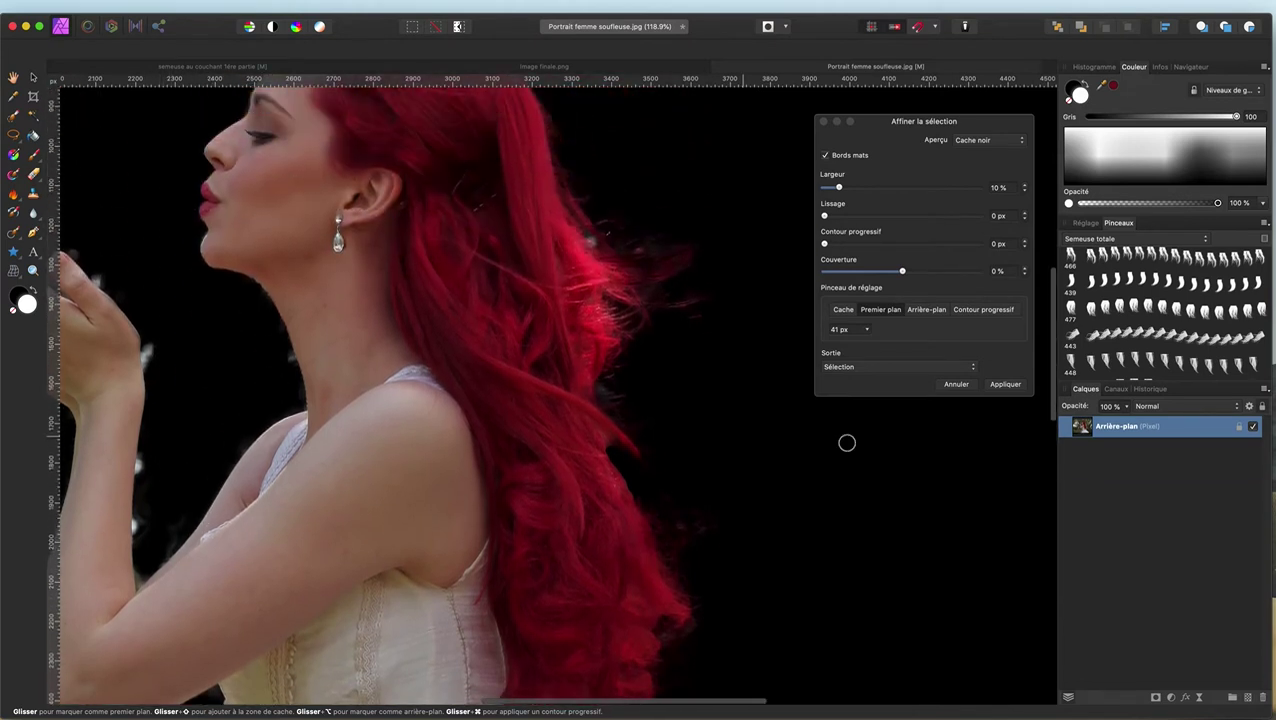
scroll(846, 443, up, 3)
scroll(846, 443, up, 3)
scroll(794, 433, left, 2)
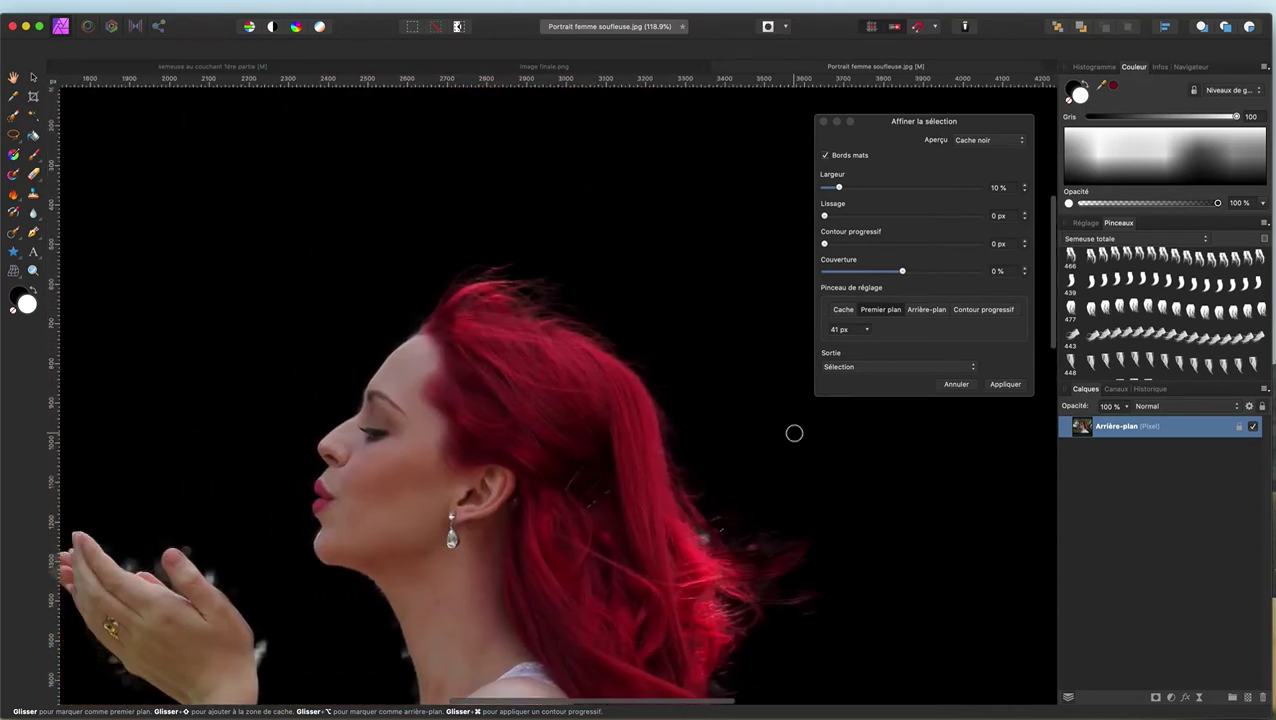
scroll(794, 433, left, 2)
scroll(794, 433, down, 2)
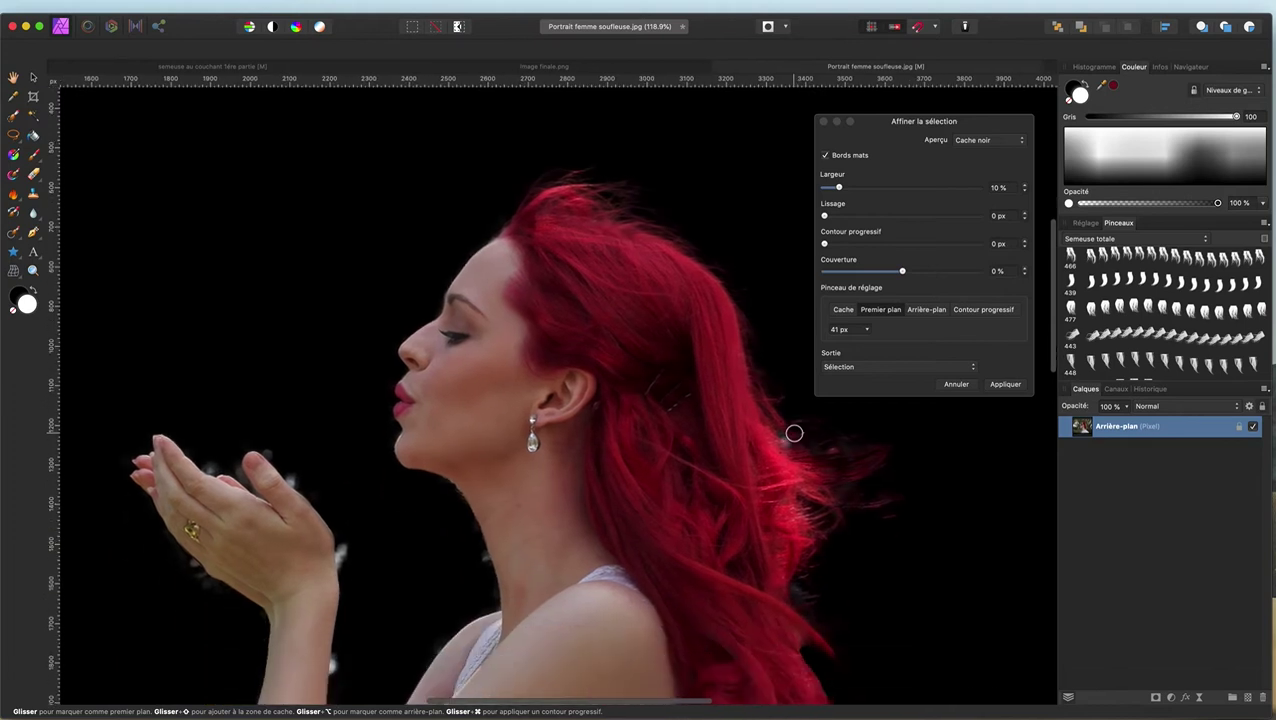
scroll(794, 433, right, 2)
scroll(794, 433, down, 2)
scroll(635, 205, down, 1)
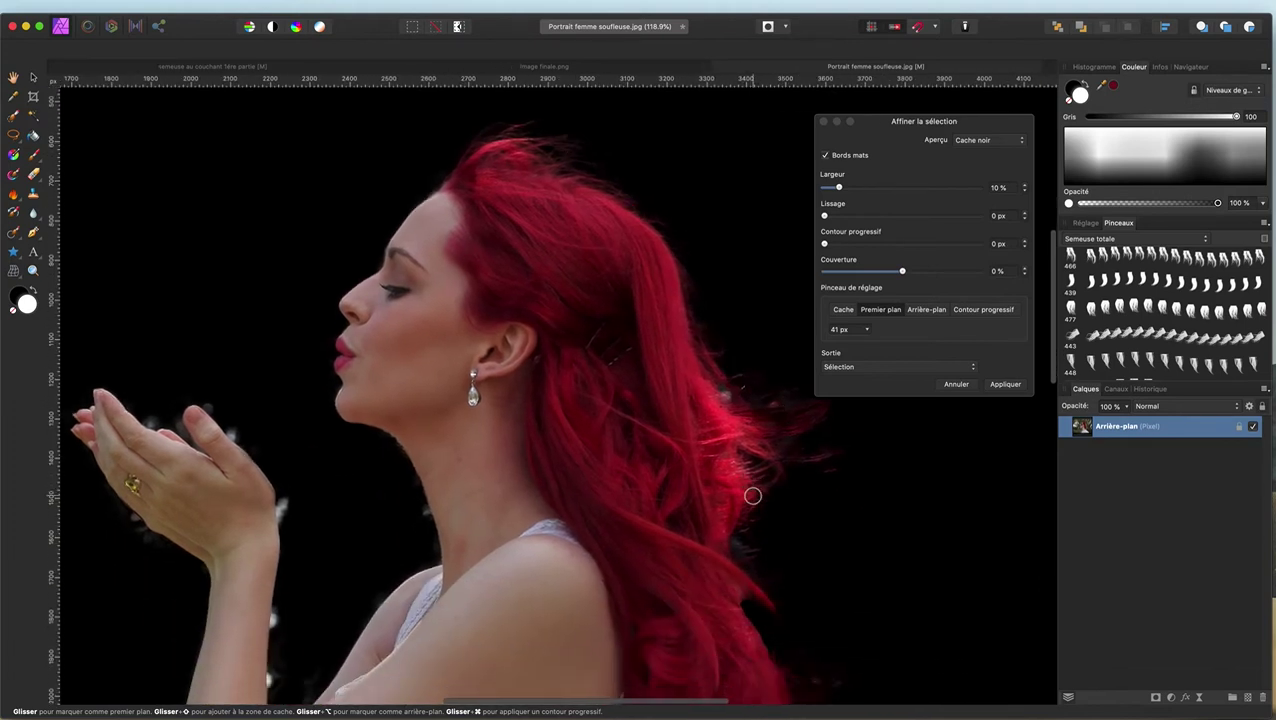
scroll(752, 495, down, 2)
scroll(752, 495, down, 3)
scroll(751, 493, down, 1)
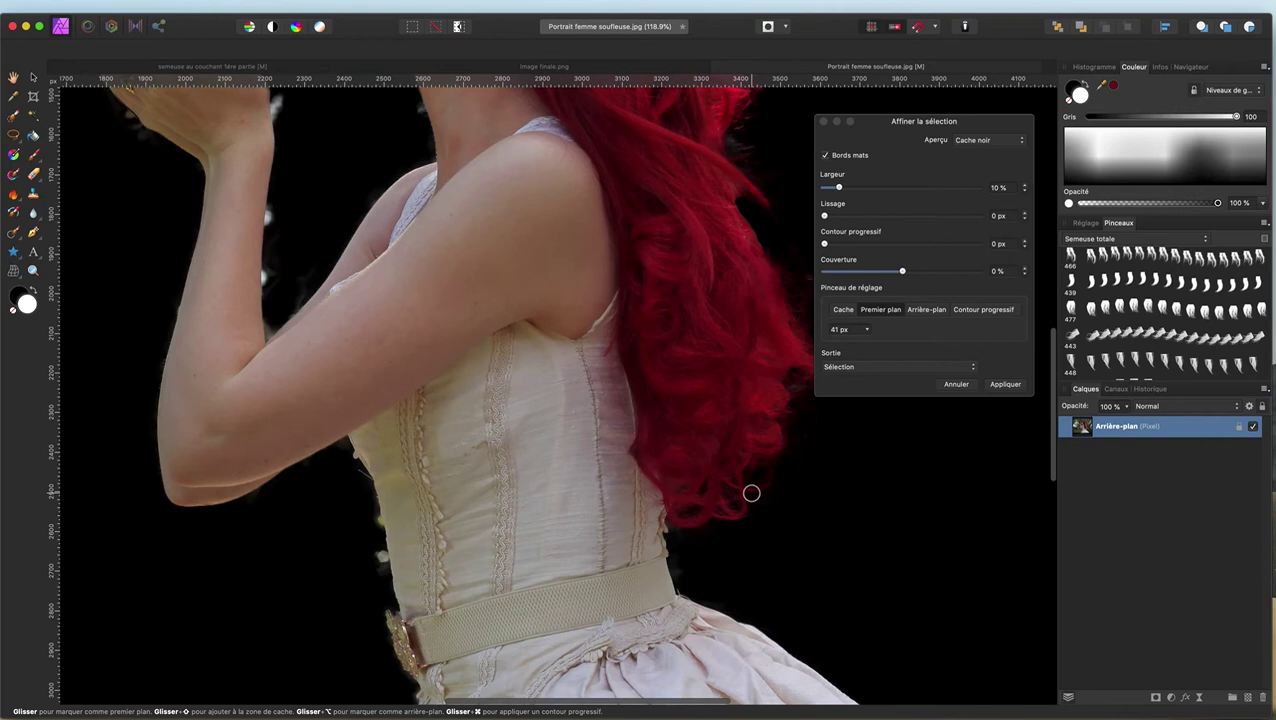
scroll(751, 493, up, 2)
scroll(751, 493, up, 1)
scroll(751, 493, up, 3)
scroll(751, 493, up, 2)
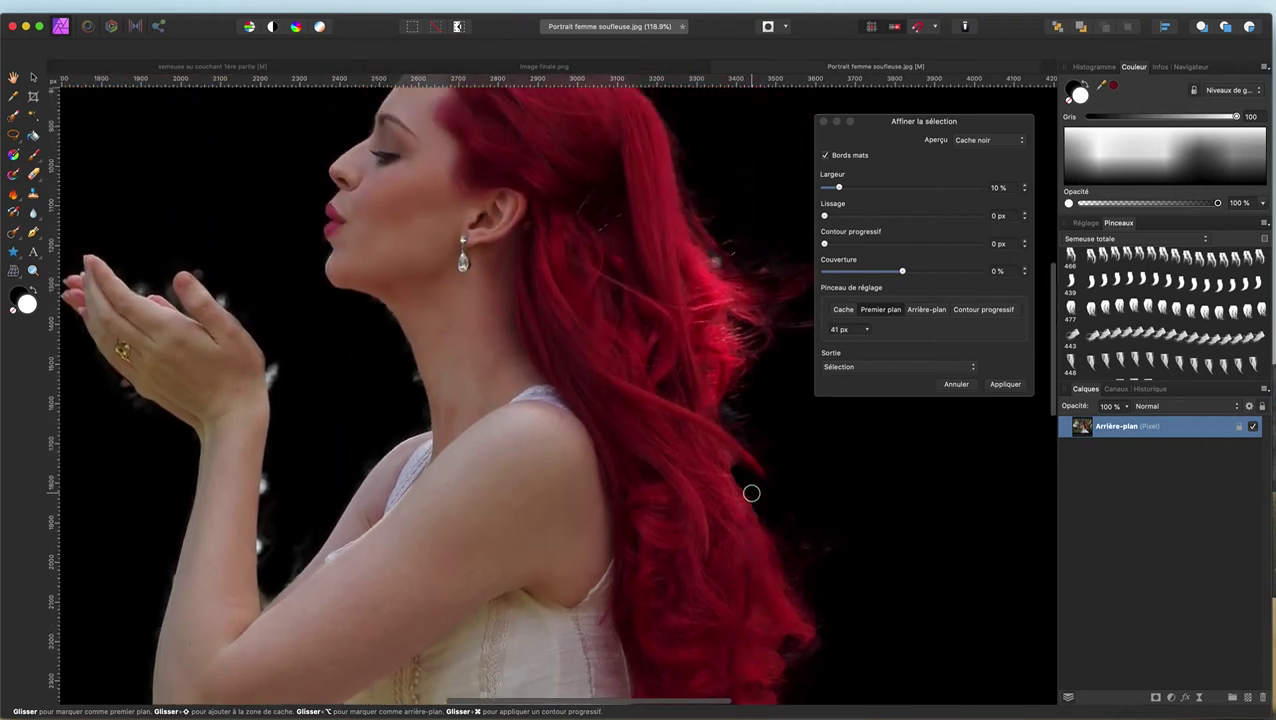
scroll(751, 493, up, 2)
scroll(751, 493, up, 2)
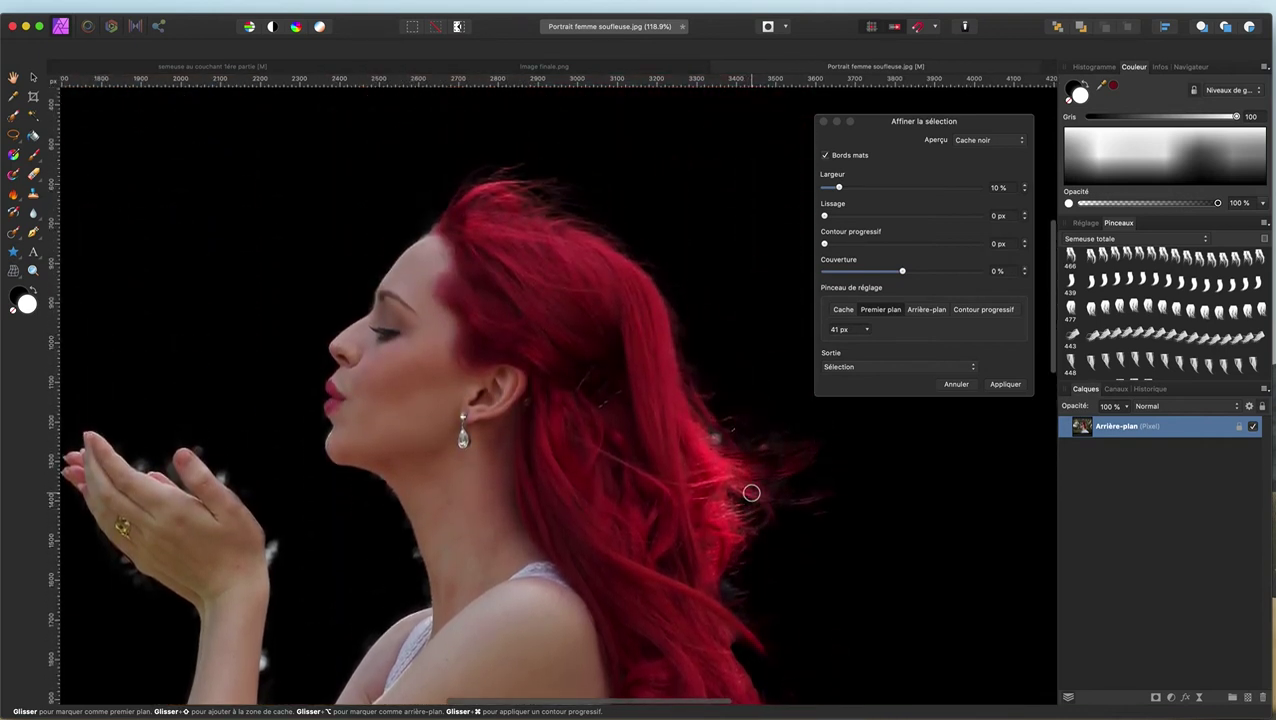
Step: Output the refined selection as Nouveau calque avec masque and apply it
click(919, 369)
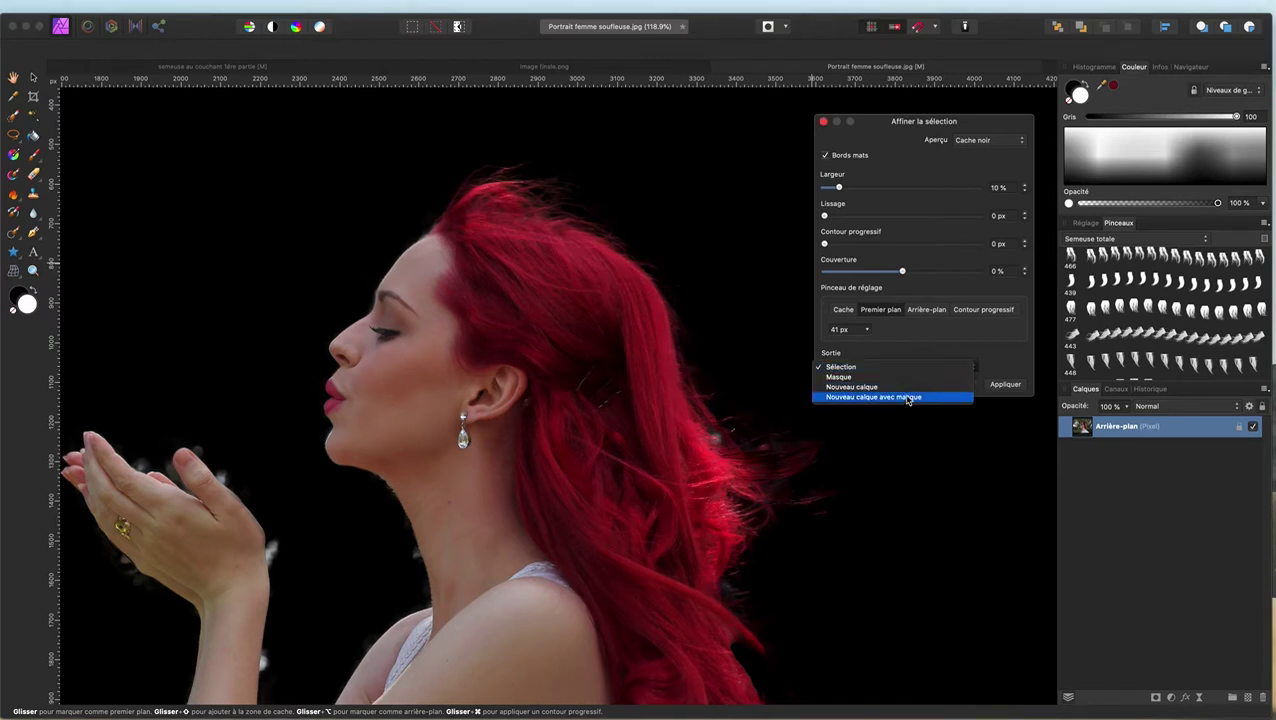
click(908, 397)
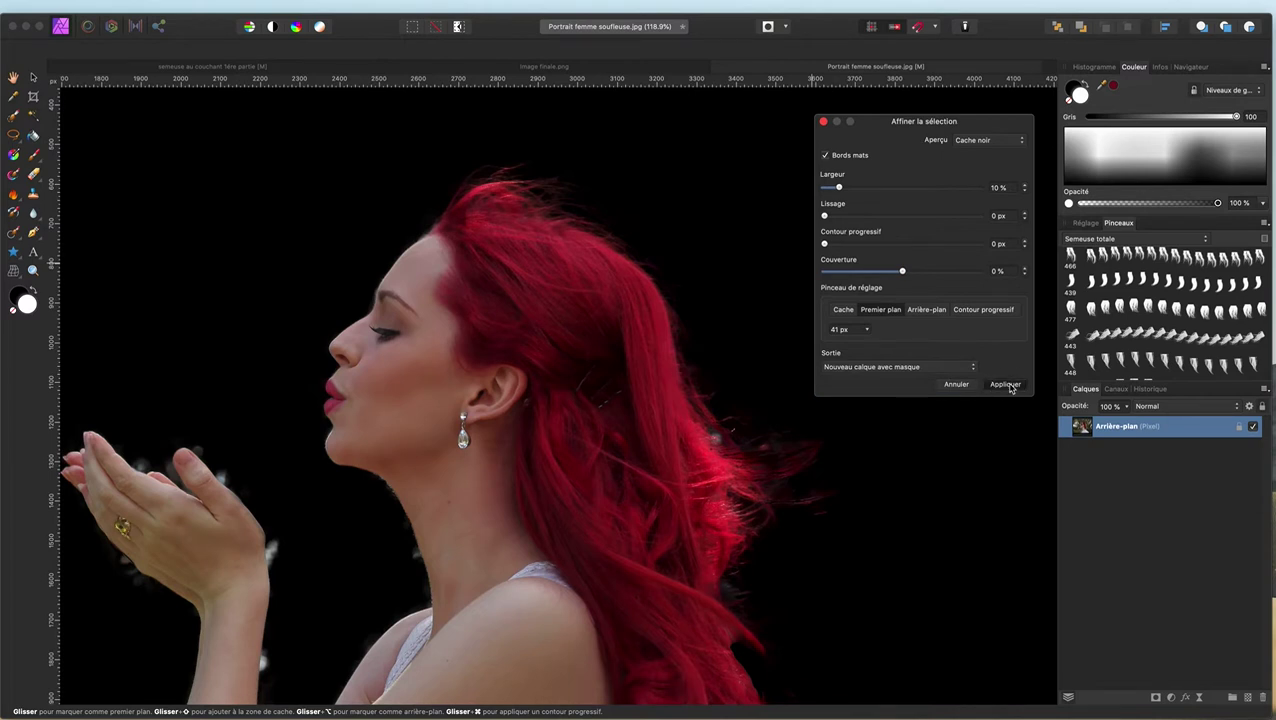
click(1008, 385)
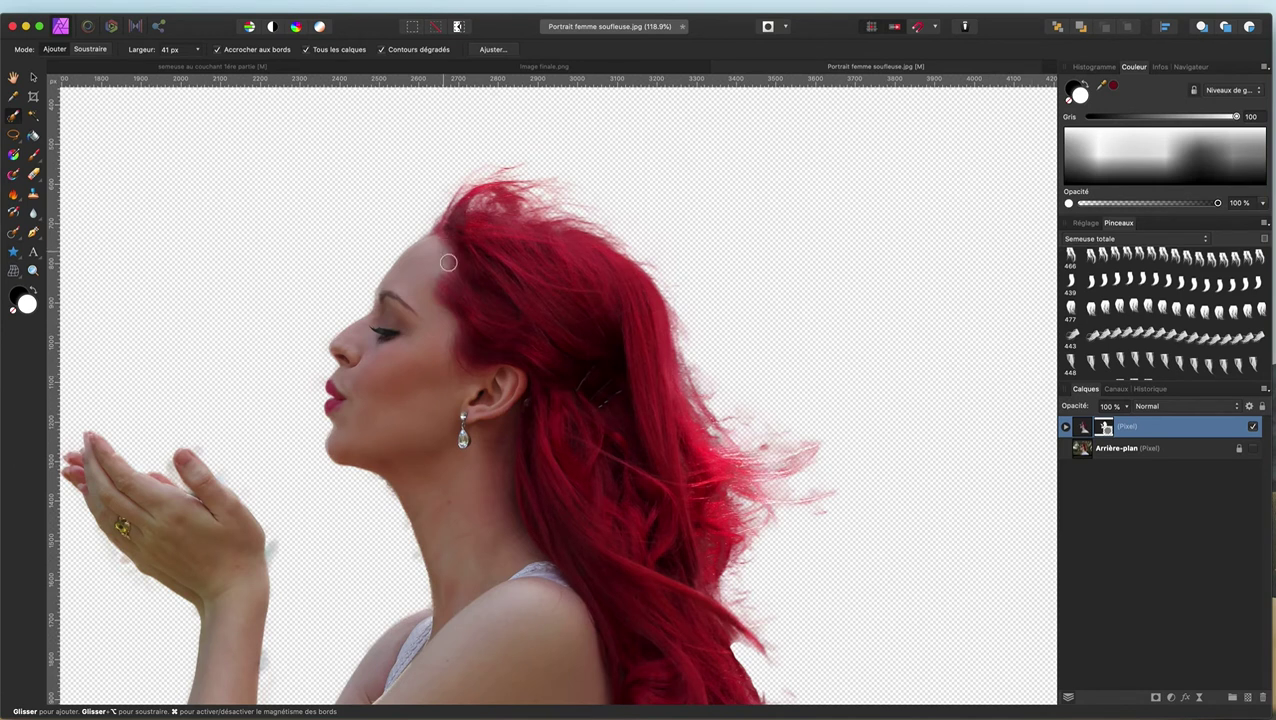
Step: Target the woman's layer mask, make black the painting colour and widen the brush to 206 px
scroll(501, 283, down, 3)
scroll(501, 283, down, 2)
scroll(501, 283, up, 3)
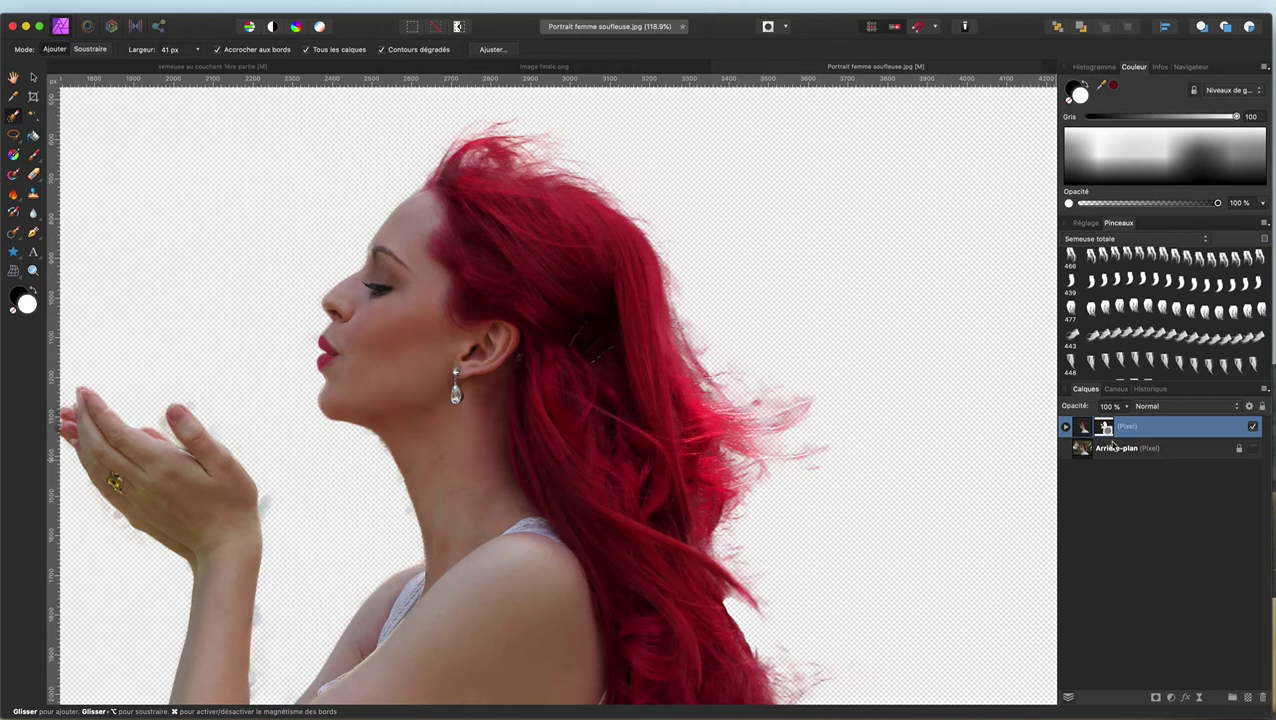
click(1066, 428)
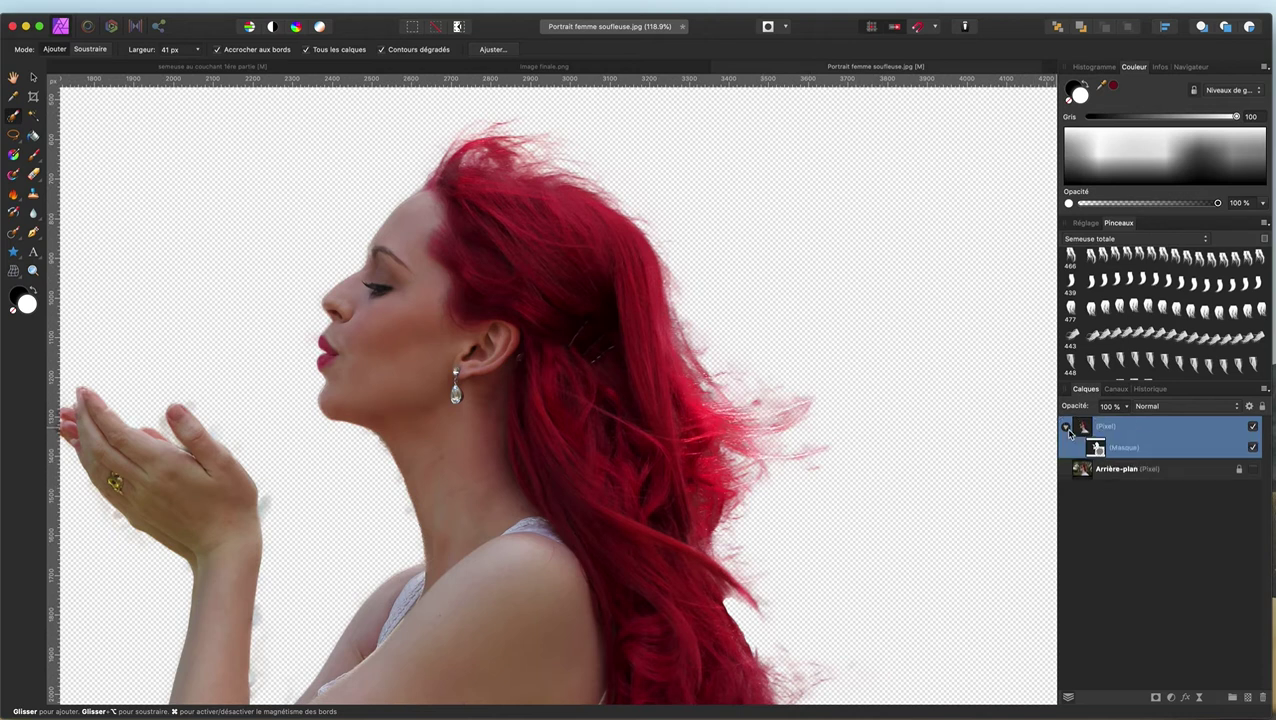
scroll(734, 360, down, 8)
scroll(734, 360, up, 2)
scroll(734, 360, up, 3)
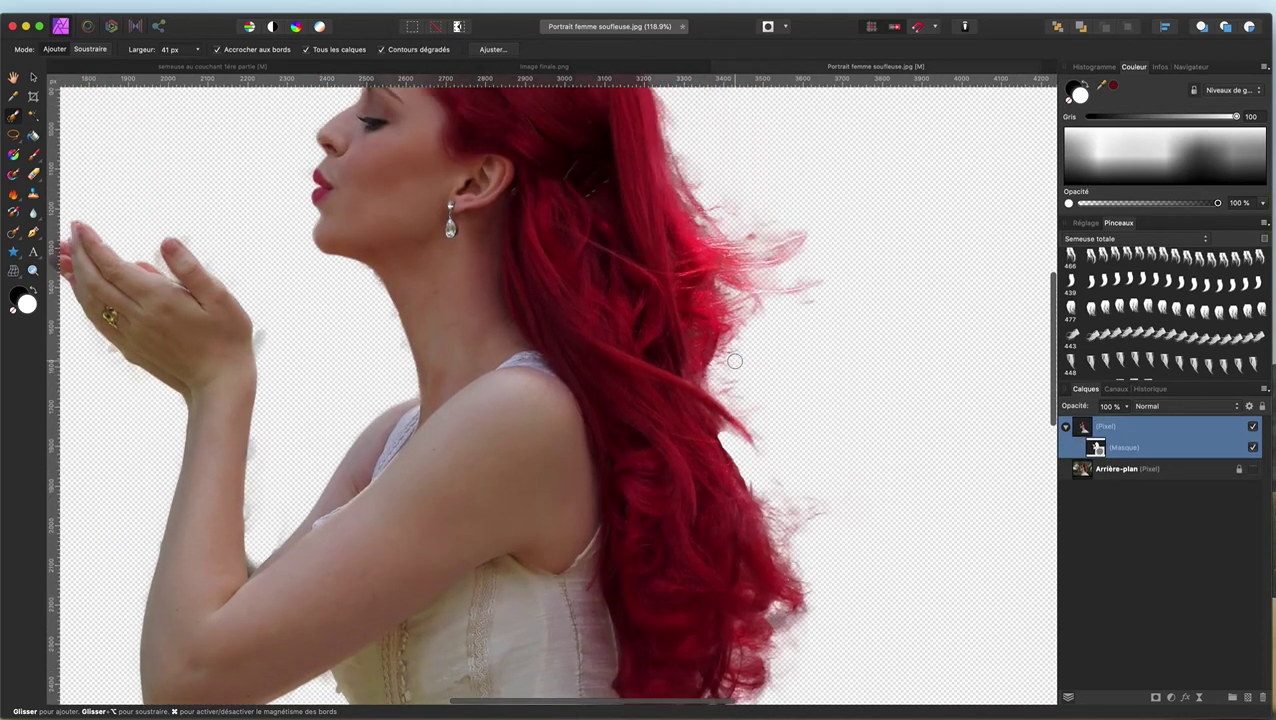
scroll(734, 360, up, 2)
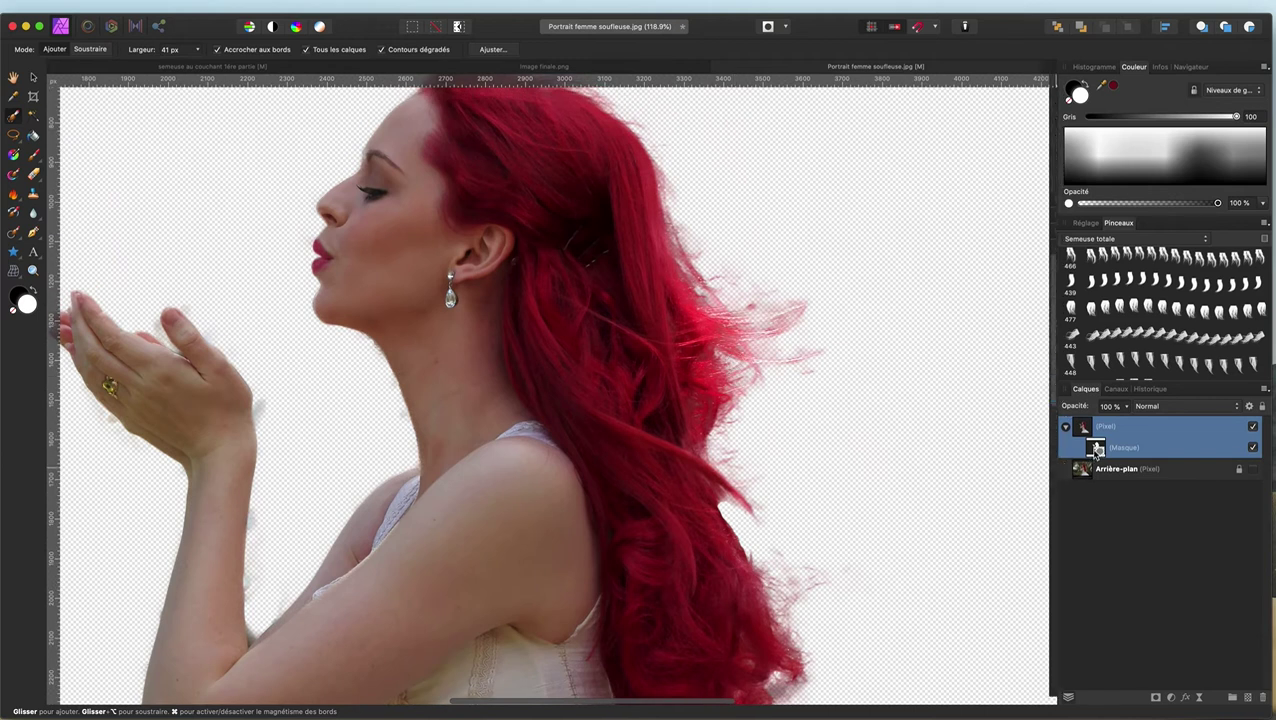
click(1097, 451)
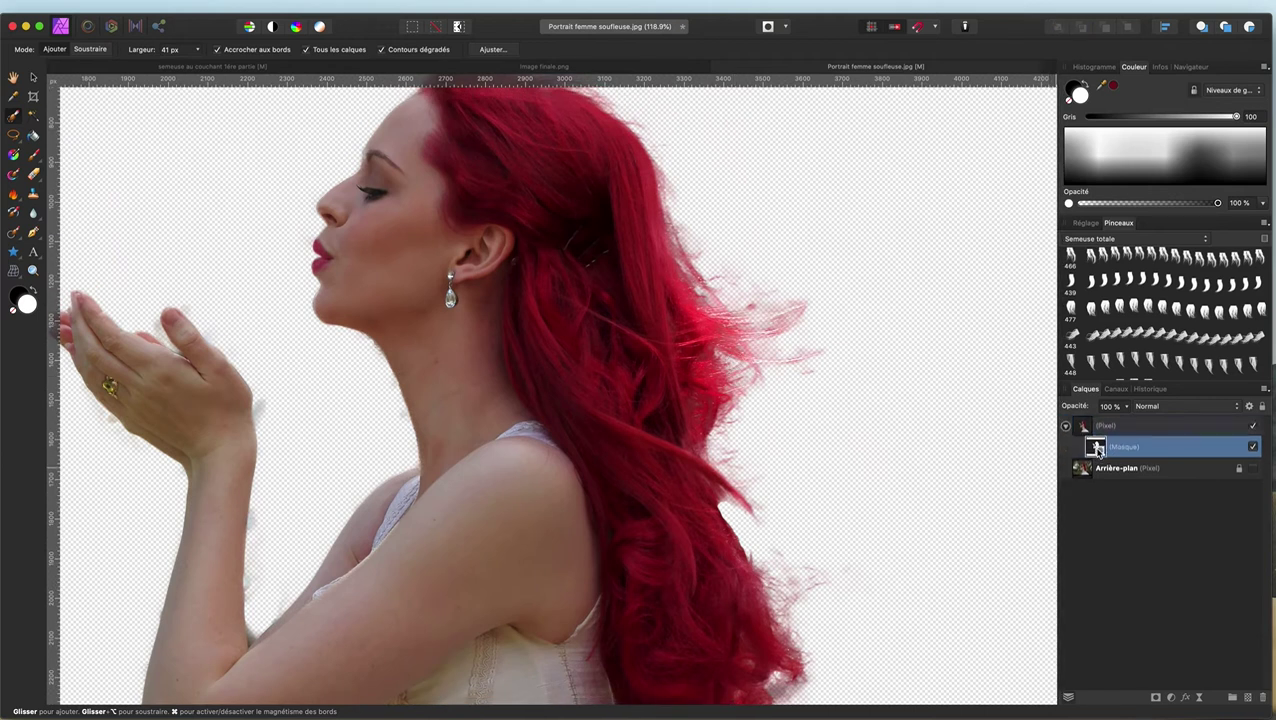
click(35, 289)
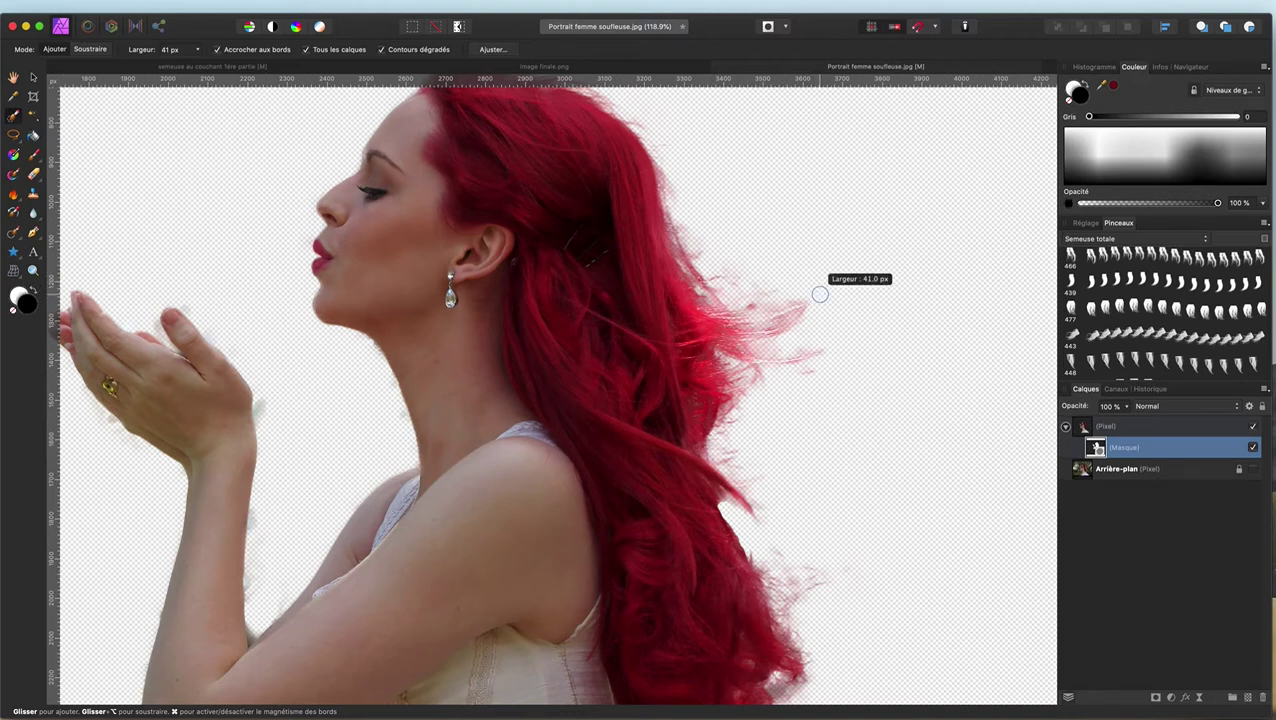
drag(820, 295, 903, 295)
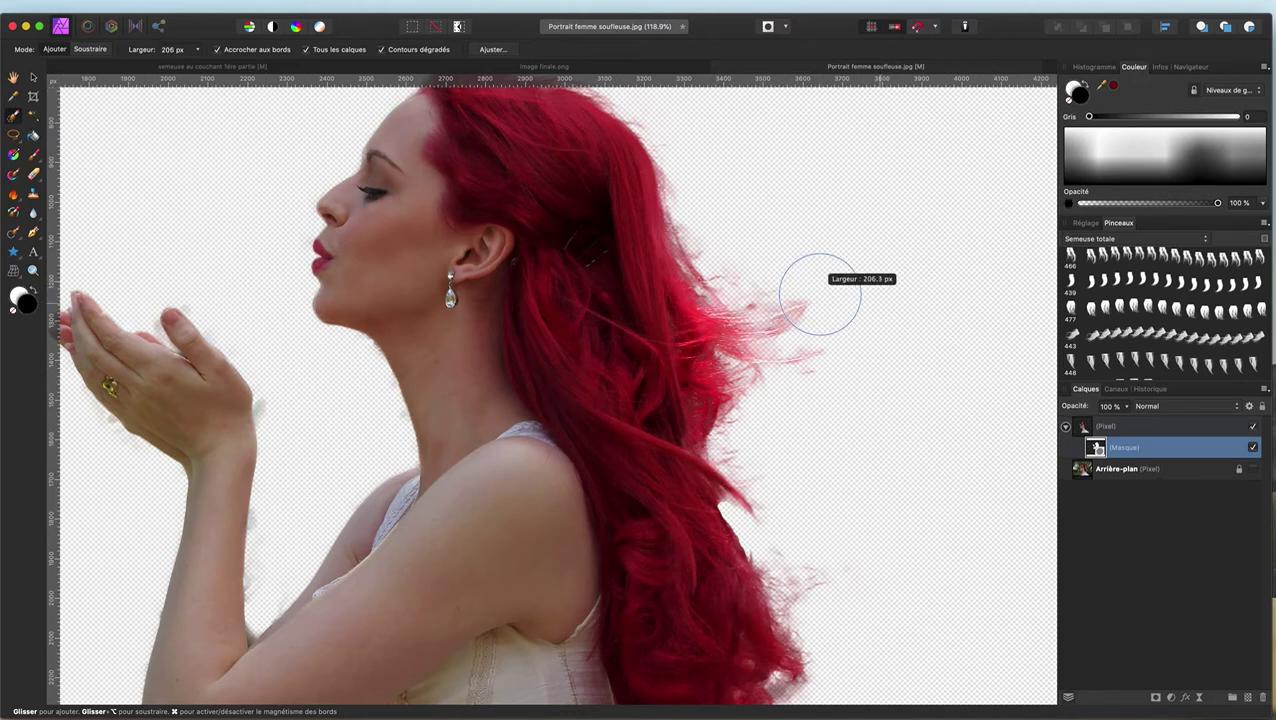
Step: Switch to the Paint Brush with the soft 128 Basique perso brush, enlarged to about 365 px
click(35, 156)
key(x)
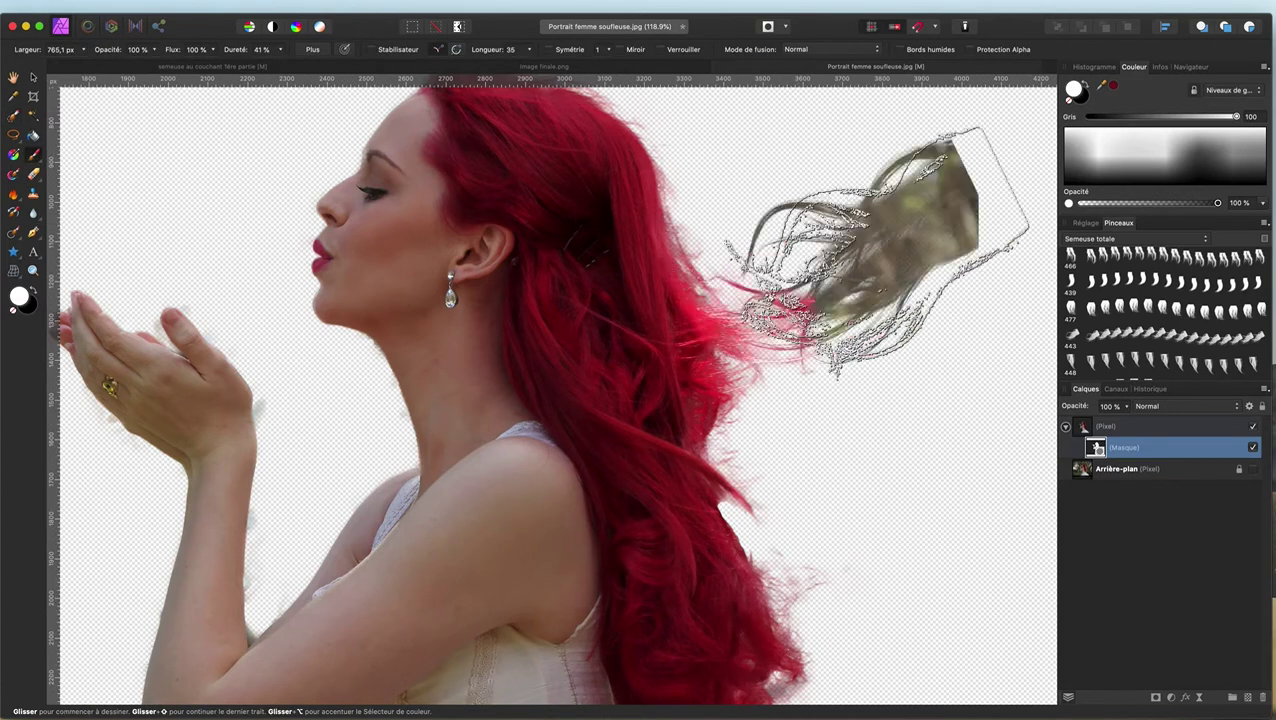
click(1110, 238)
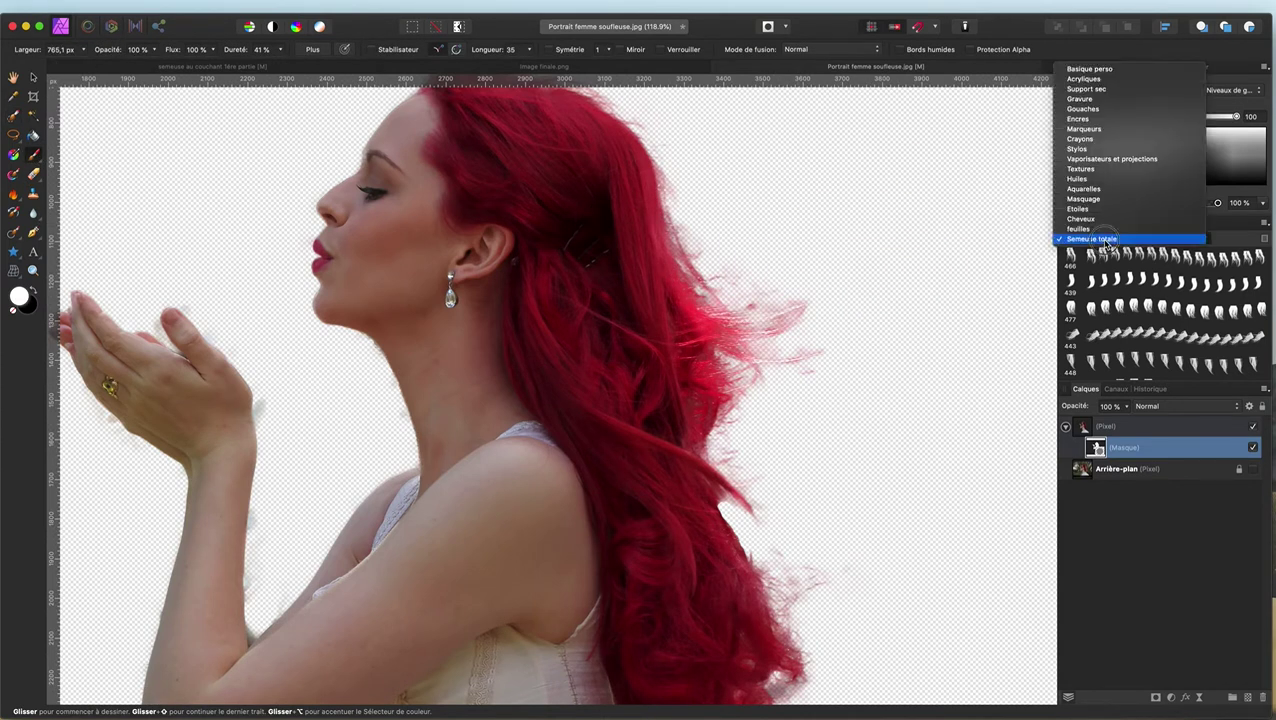
key(Escape)
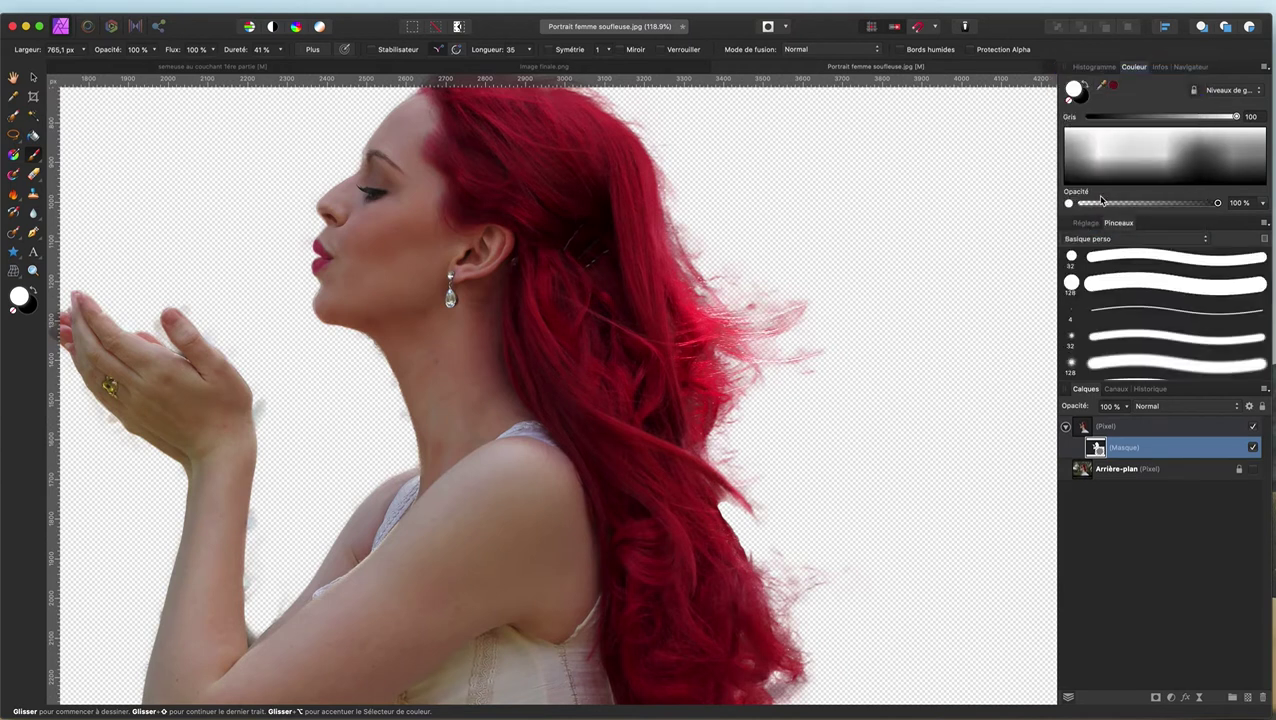
drag(1106, 364, 1076, 222)
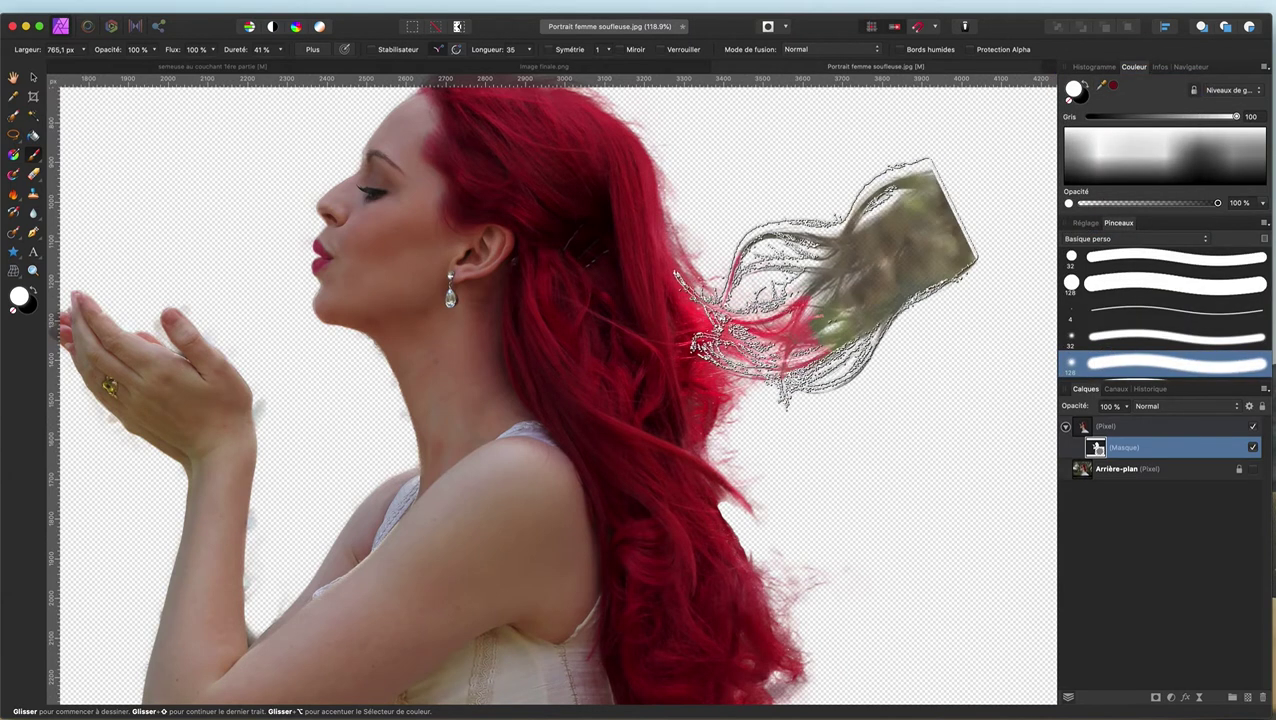
click(1137, 370)
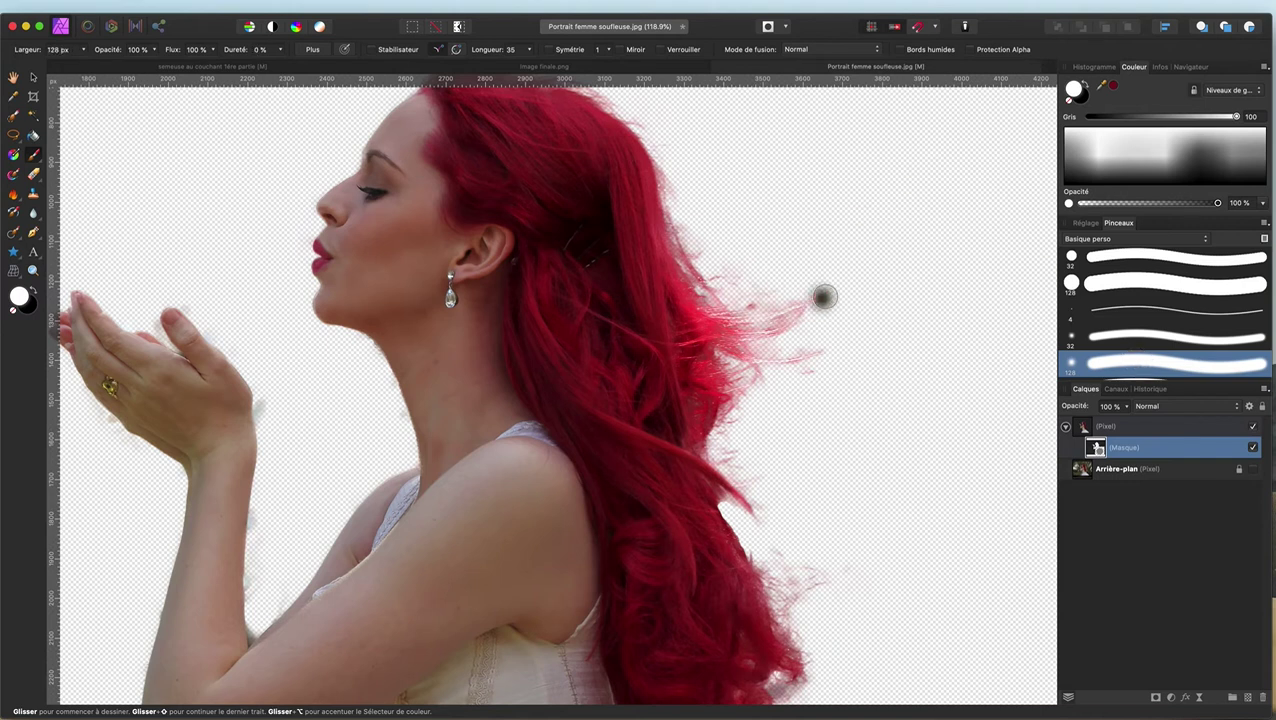
drag(823, 296, 837, 262)
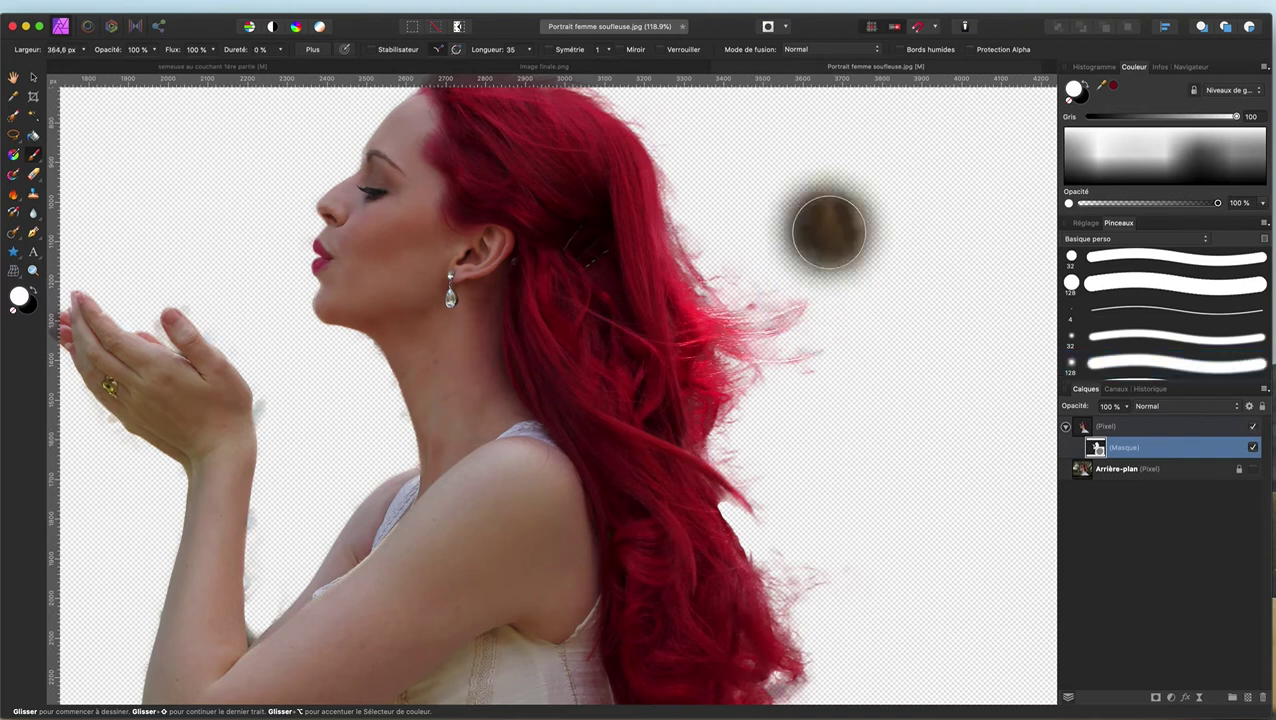
Step: Lower flow to 42% and paint black over the flyaway strands along the hair's right edge
click(823, 100)
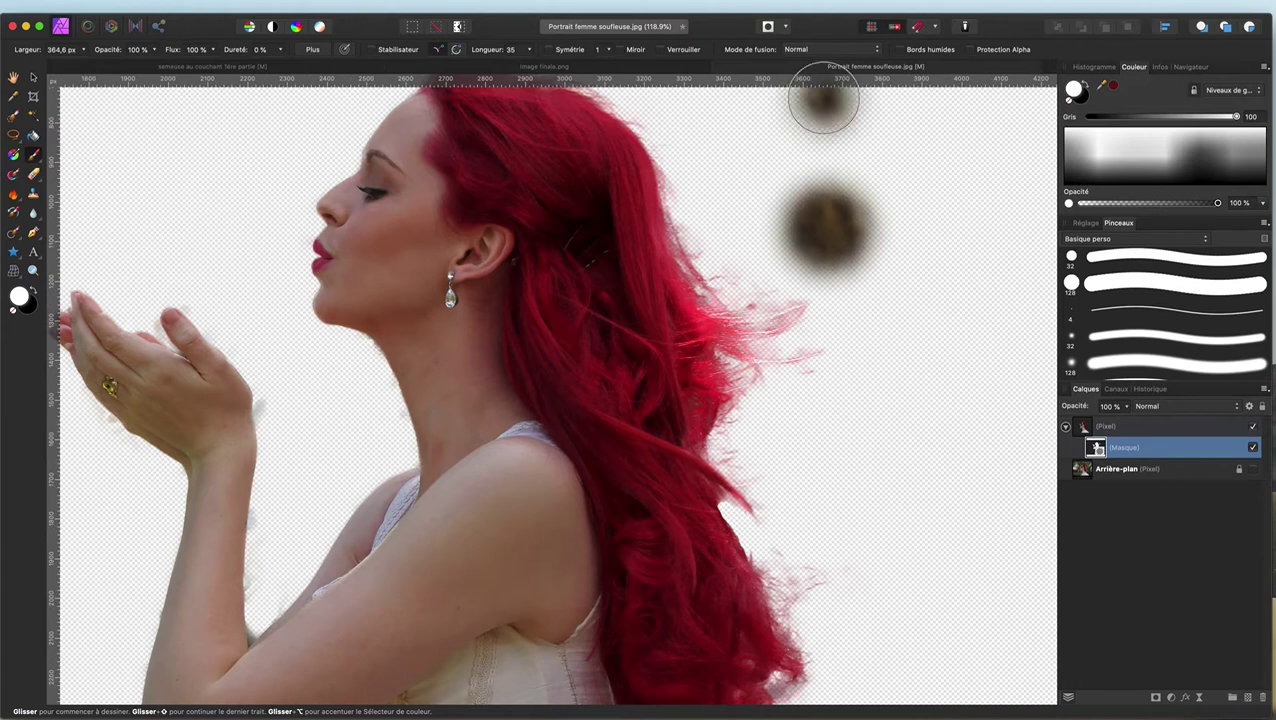
key(super+z)
key(super+z)
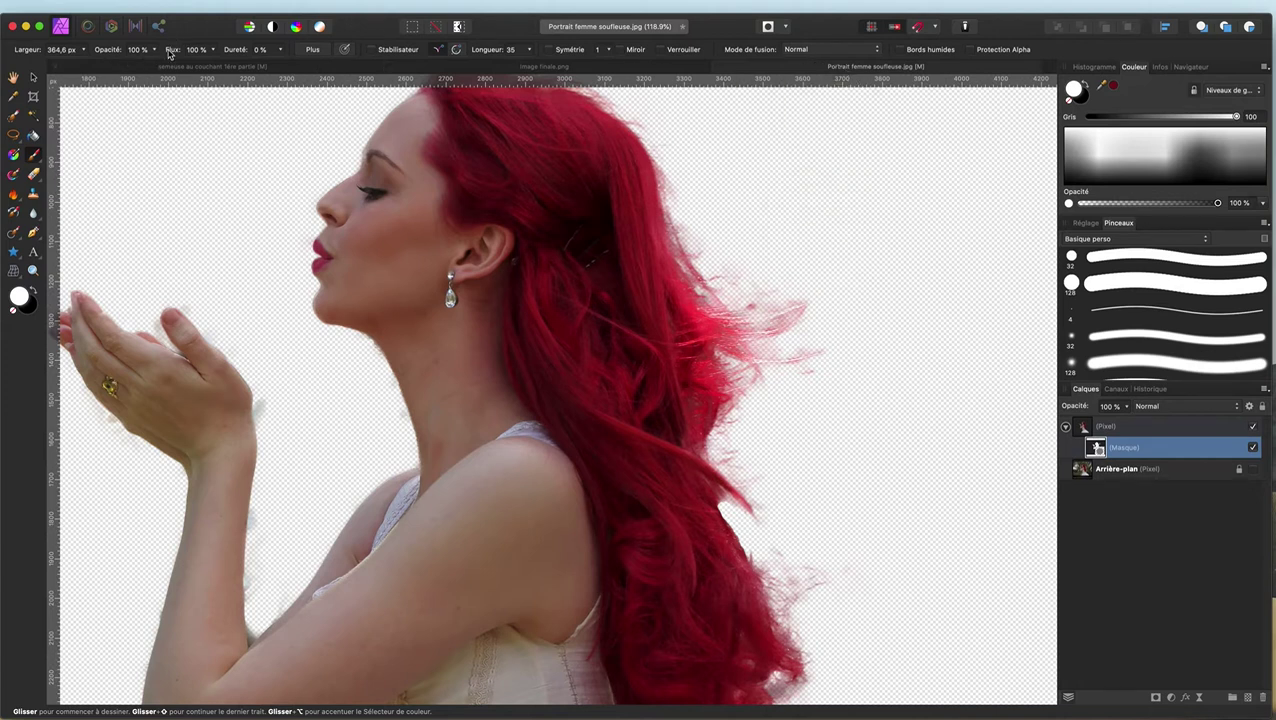
drag(173, 53, 130, 52)
click(32, 289)
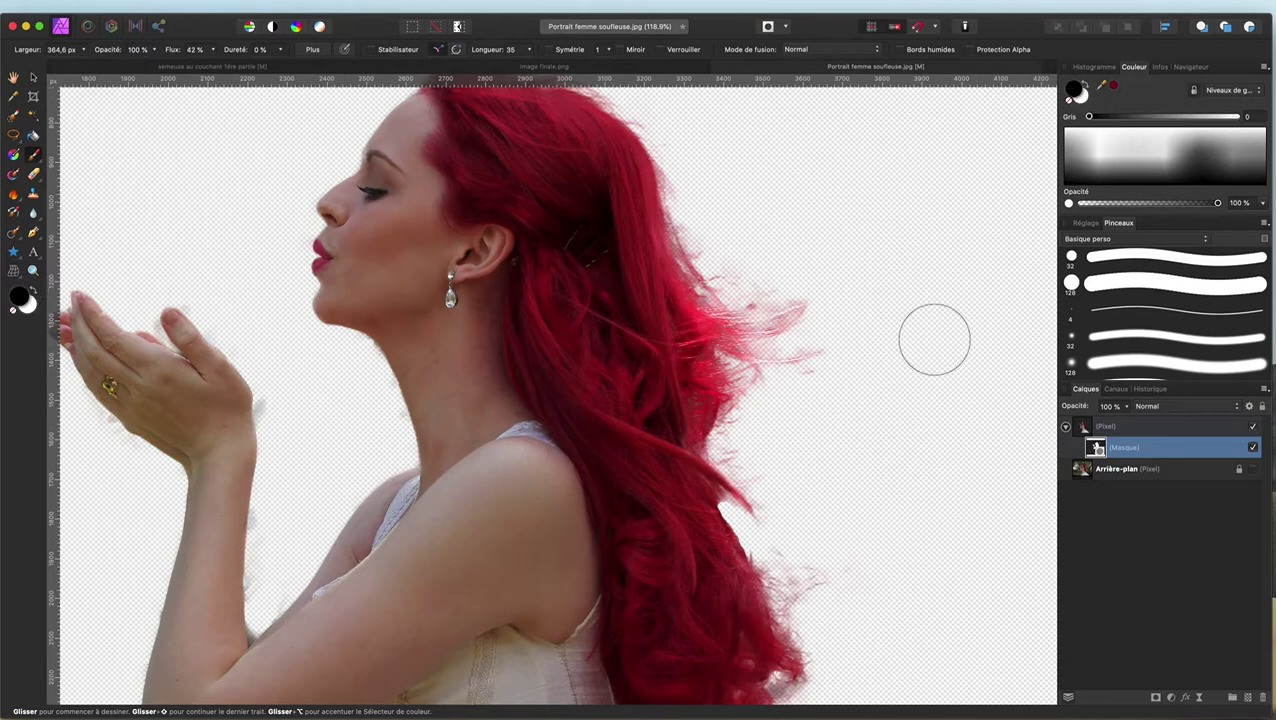
drag(817, 339, 800, 250)
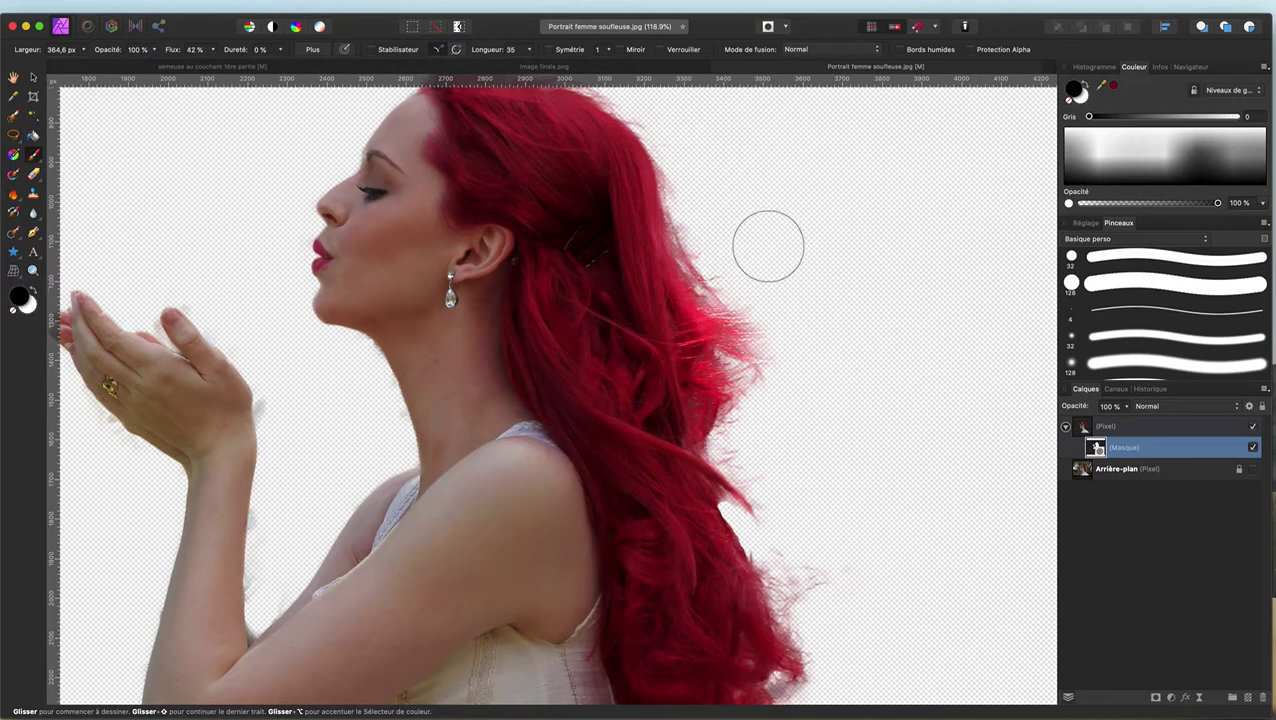
mouse_move(781, 401)
mouse_down()
mouse_move(792, 419)
mouse_move(778, 436)
mouse_move(809, 470)
mouse_move(829, 567)
mouse_move(803, 558)
mouse_move(823, 598)
mouse_move(782, 636)
mouse_up()
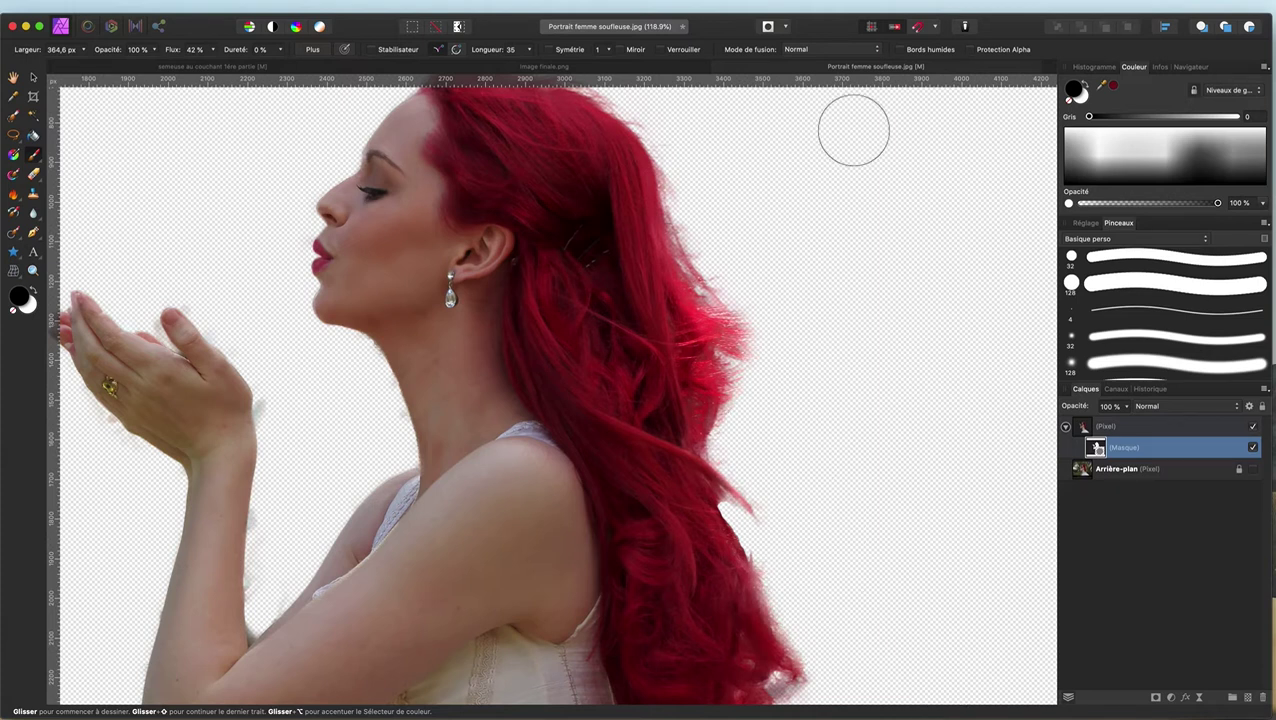
Step: Set the brush flow back to 100% and raise its hardness
scroll(849, 139, down, 1)
scroll(849, 139, down, 8)
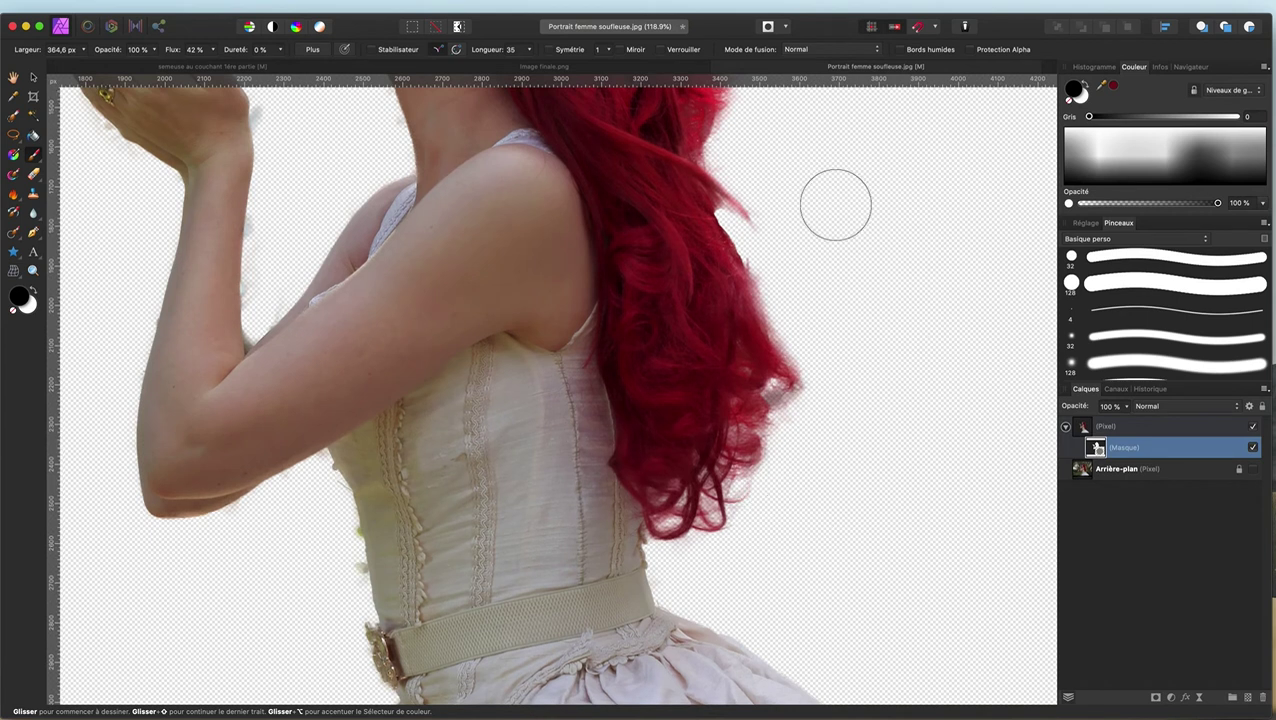
scroll(835, 205, up, 8)
scroll(822, 380, up, 2)
scroll(822, 380, up, 3)
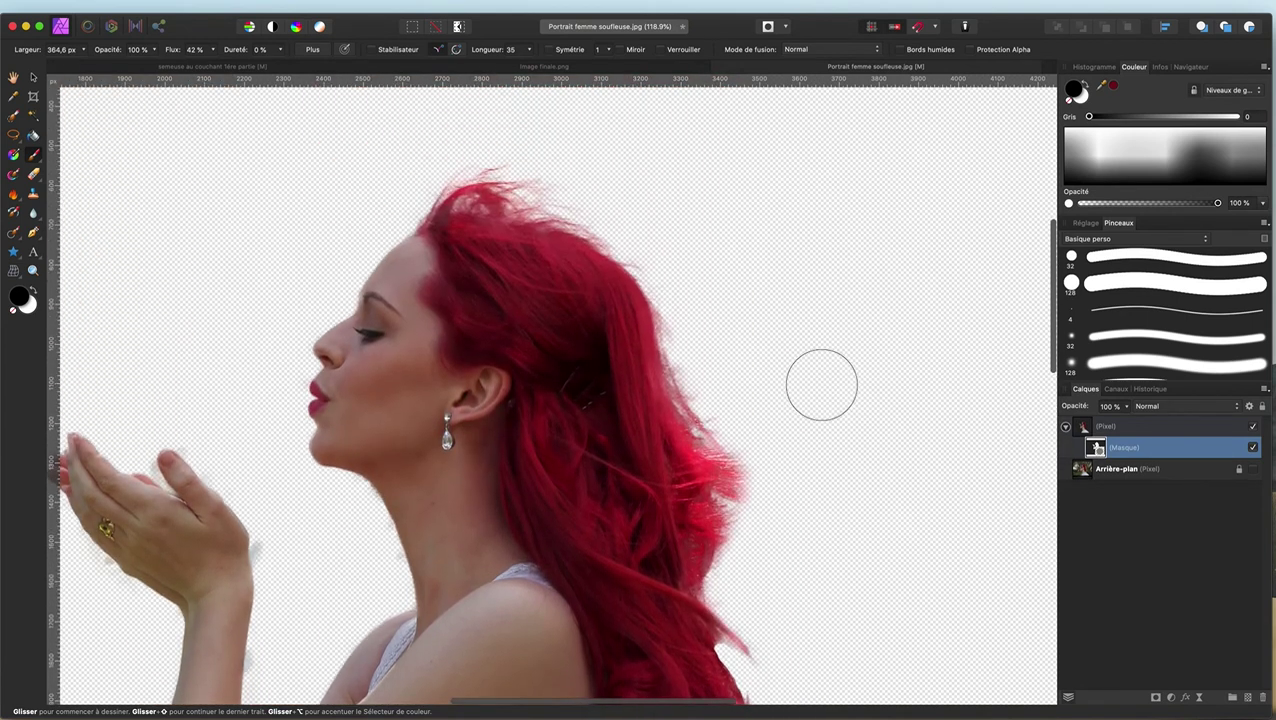
scroll(895, 184, down, 5)
scroll(895, 184, left, 3)
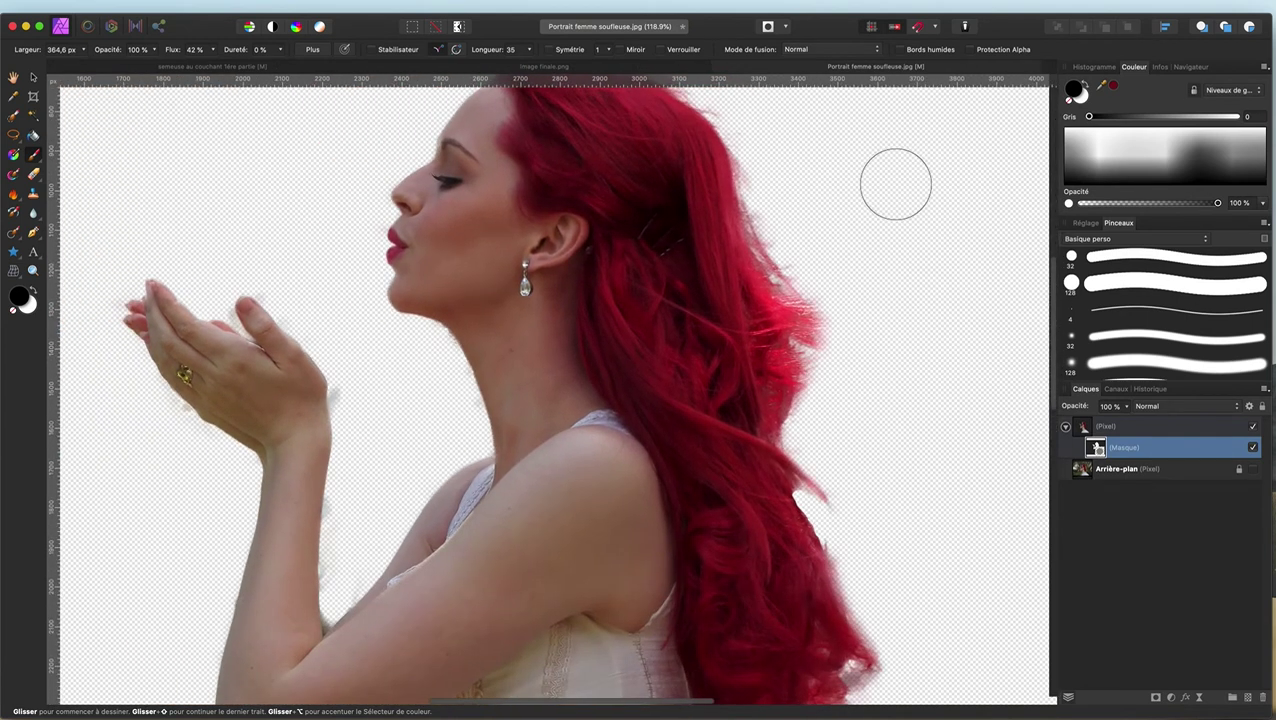
scroll(895, 184, right, 1)
scroll(895, 184, right, 1)
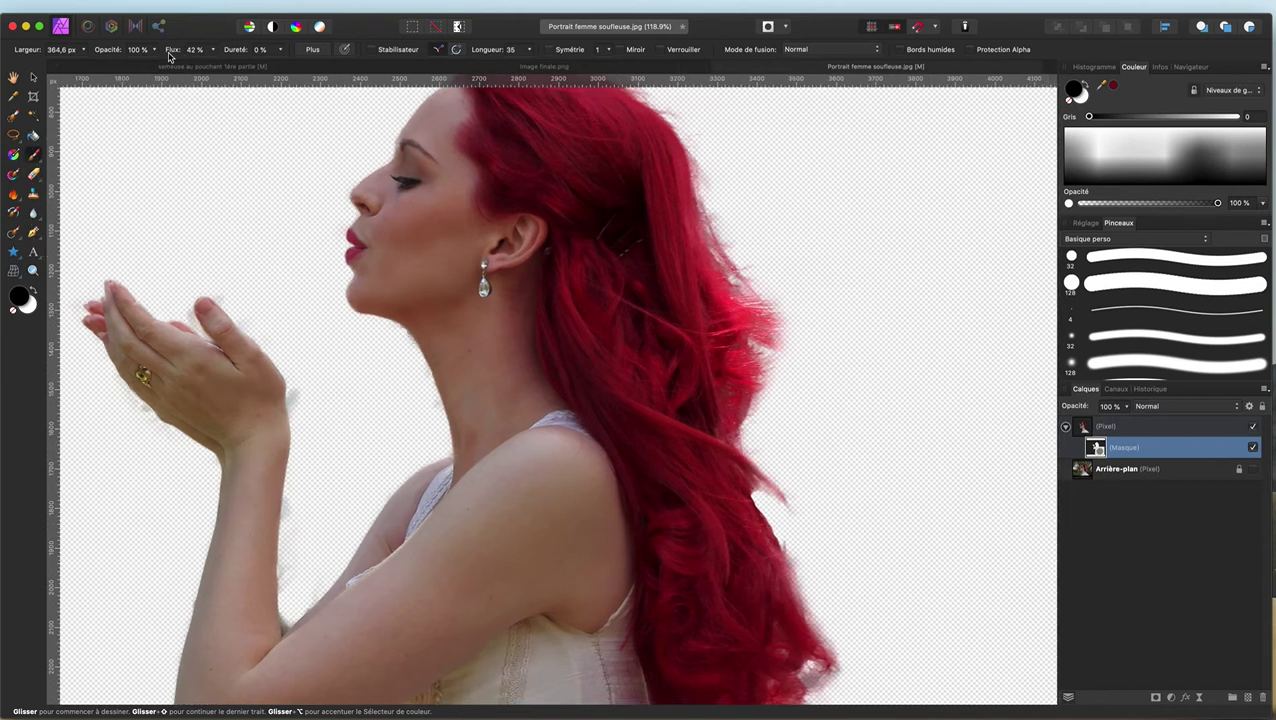
drag(169, 54, 265, 49)
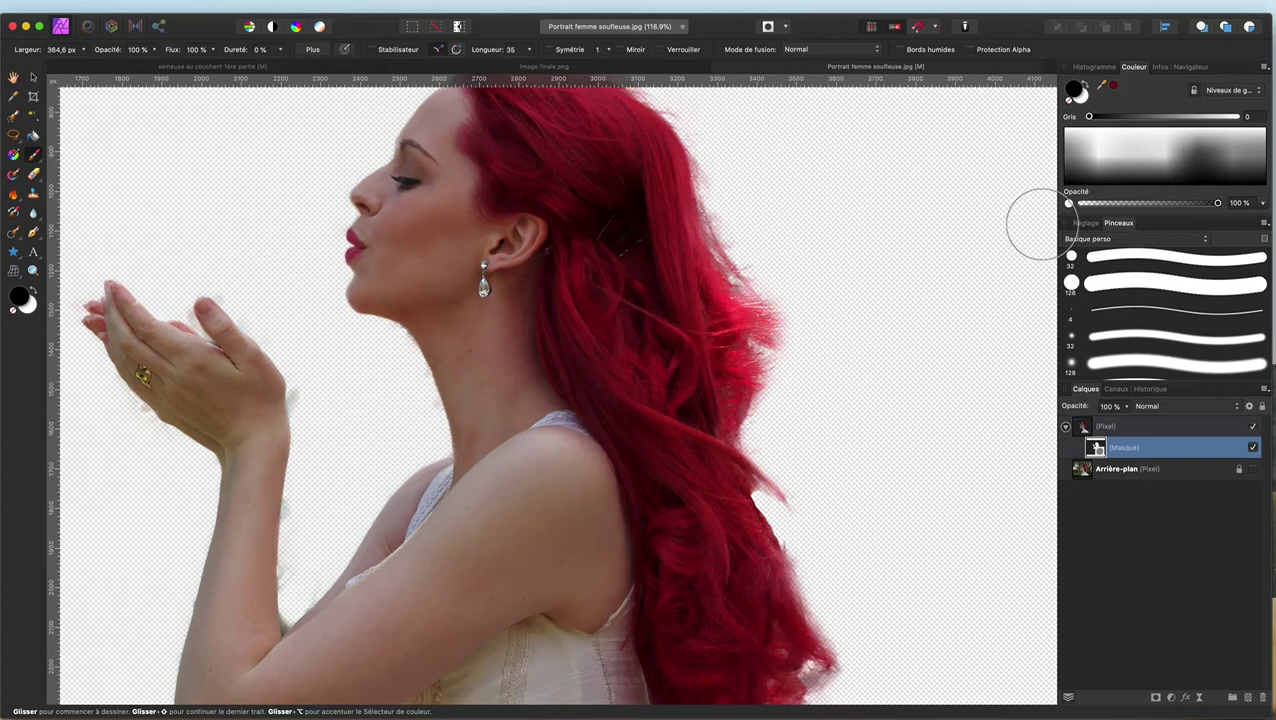
mouse_move(880, 212)
mouse_down()
mouse_move(880, 170)
mouse_move(780, 212)
mouse_up()
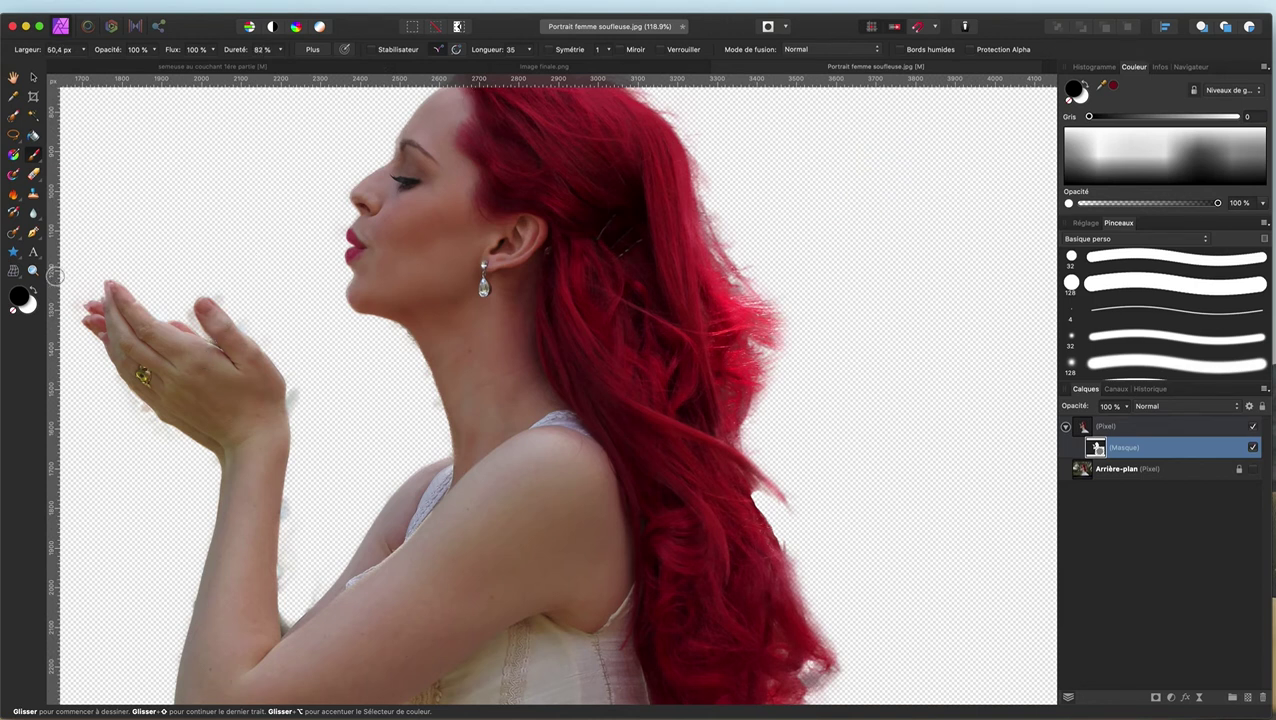
Step: Paint black over the faint smears below the hands and along the forearm edge
click(33, 291)
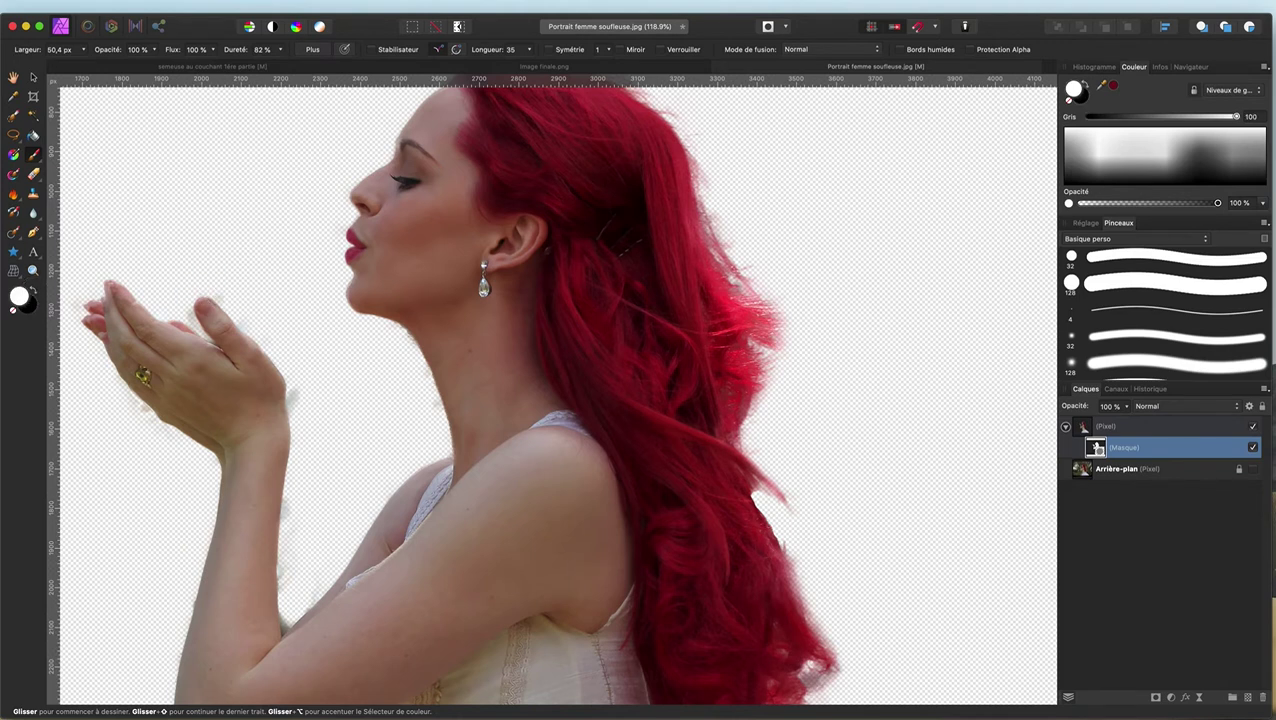
click(33, 291)
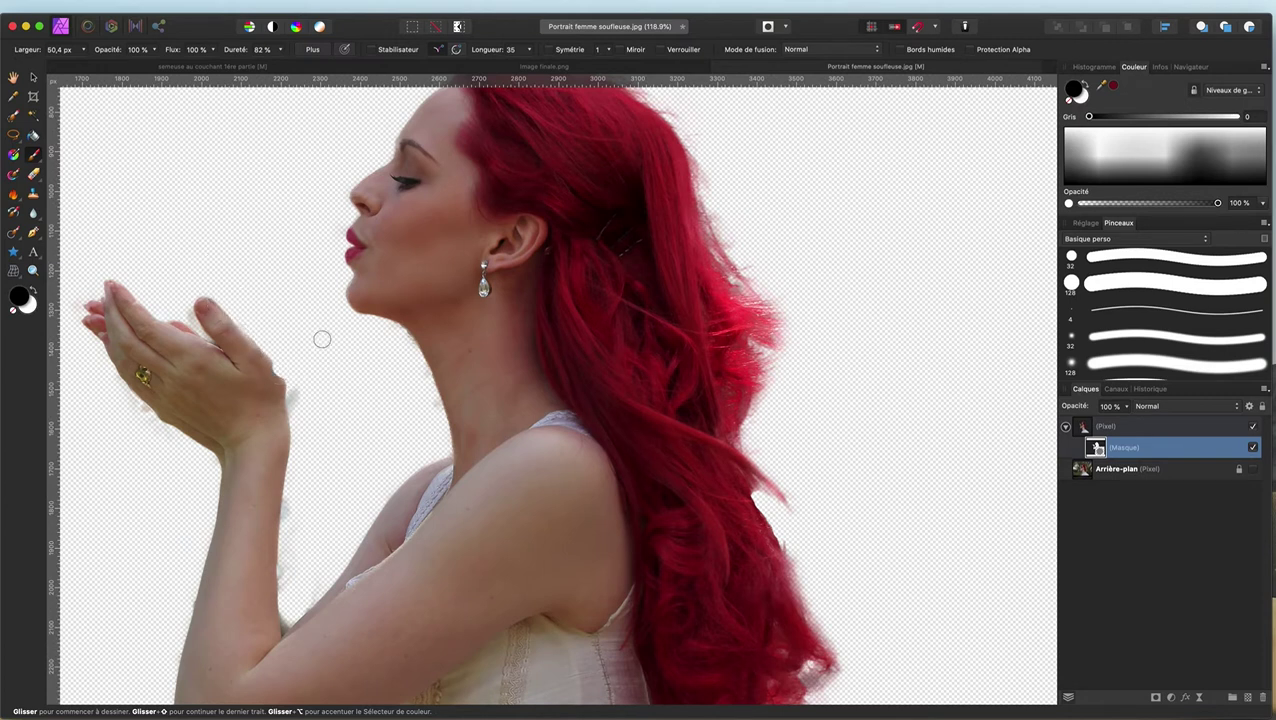
mouse_move(300, 375)
mouse_down()
mouse_move(299, 406)
mouse_move(321, 390)
mouse_up()
mouse_move(307, 481)
mouse_down()
mouse_move(288, 575)
mouse_move(290, 501)
mouse_move(290, 515)
mouse_up()
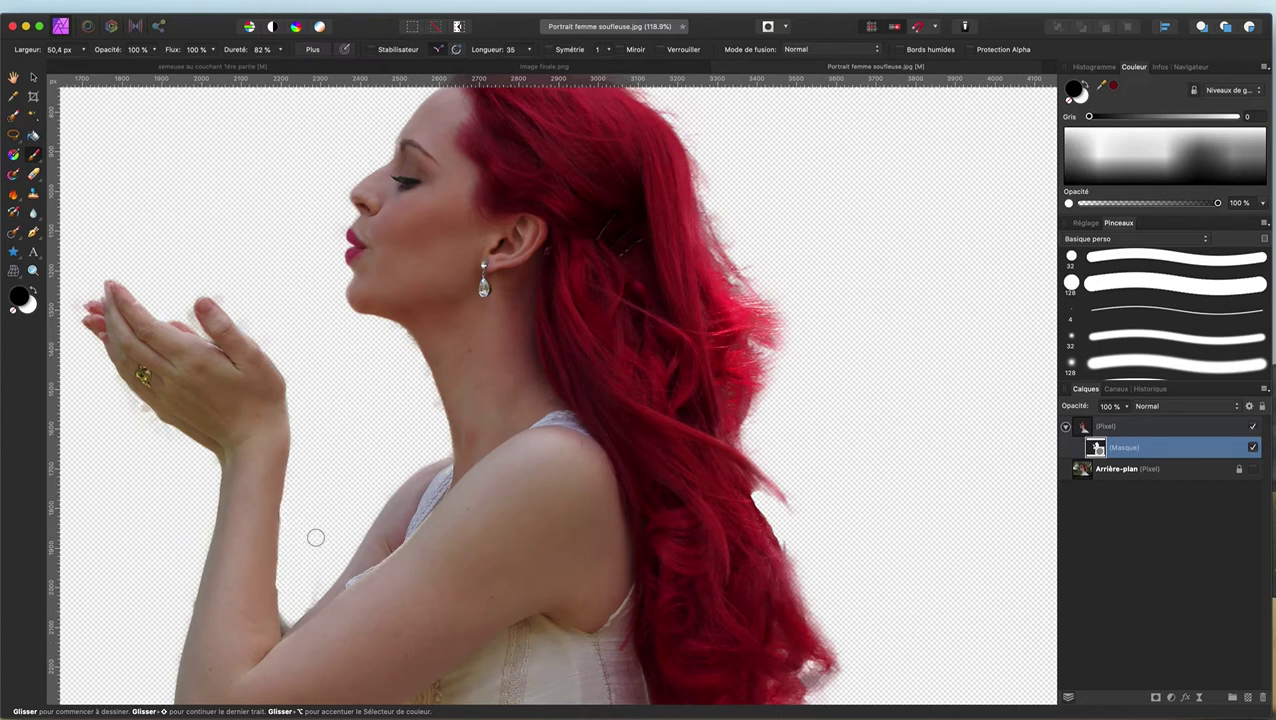
scroll(867, 205, down, 3)
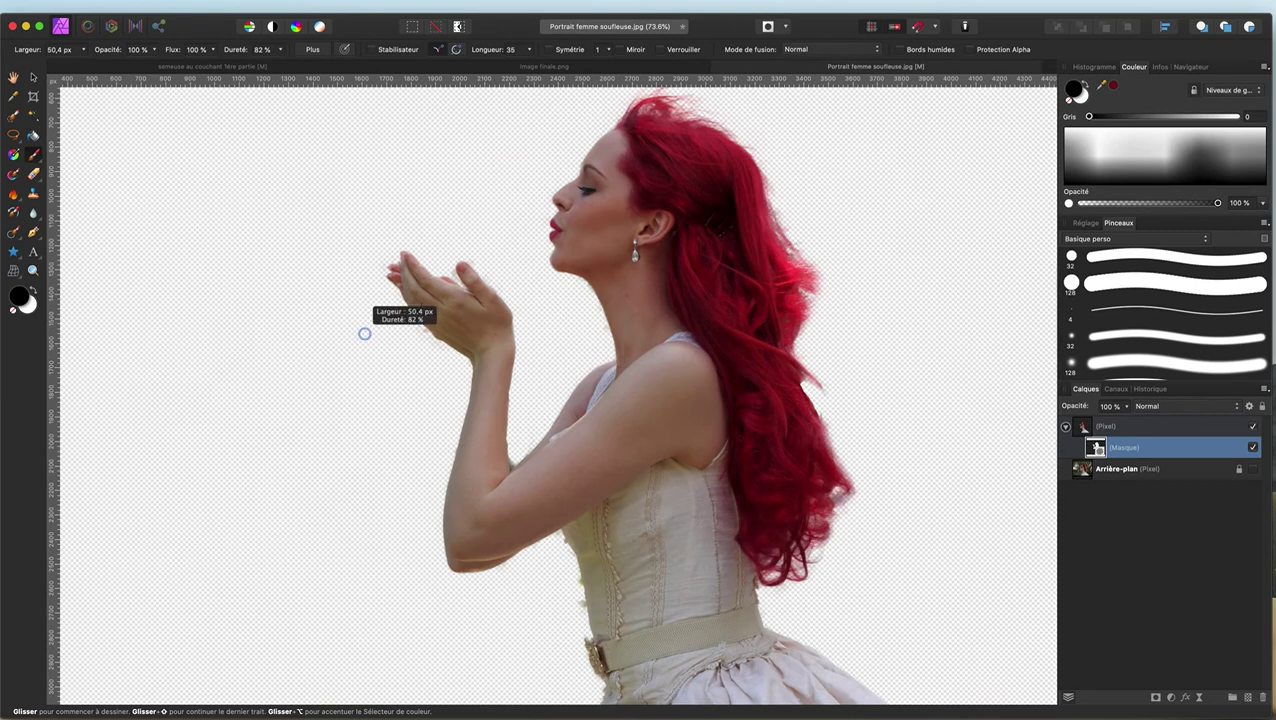
Step: Zoom in on the hands and mask out the fringe along the fingertips and finger edges
scroll(365, 331, up, 3)
scroll(400, 333, up, 1)
scroll(441, 334, up, 2)
scroll(441, 332, up, 1)
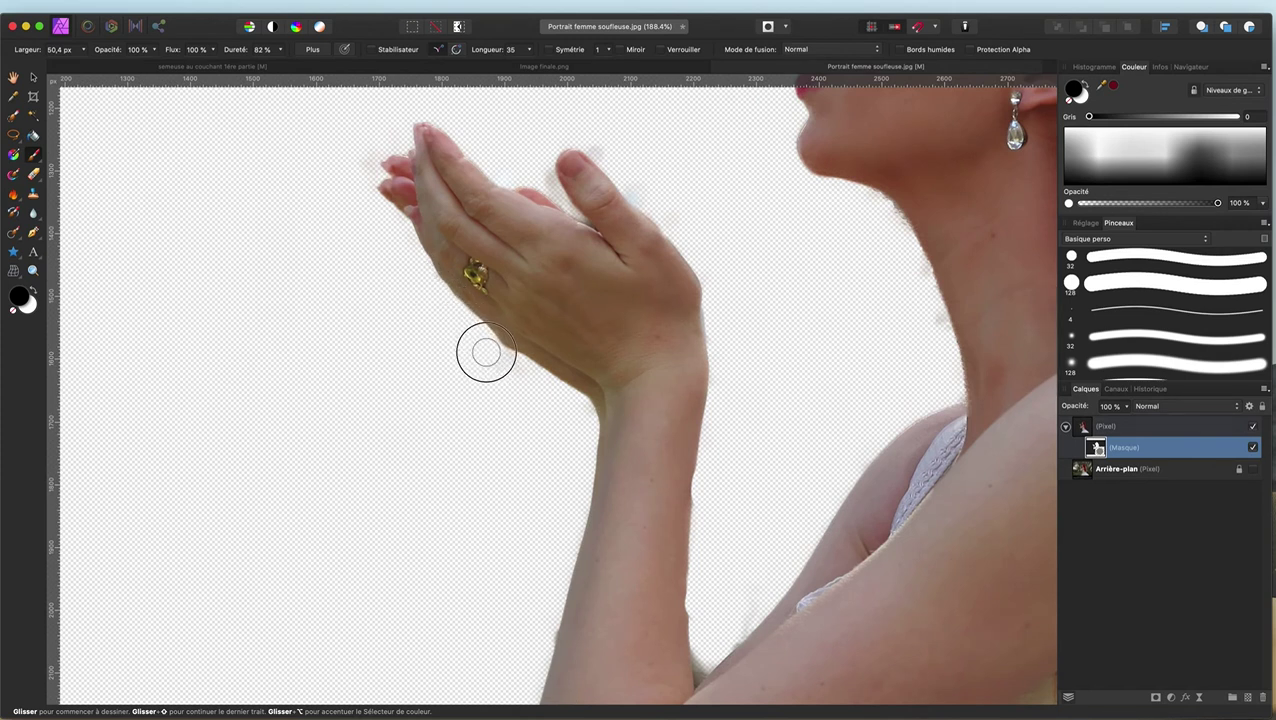
mouse_move(353, 143)
mouse_down()
mouse_move(365, 172)
mouse_move(365, 154)
mouse_up()
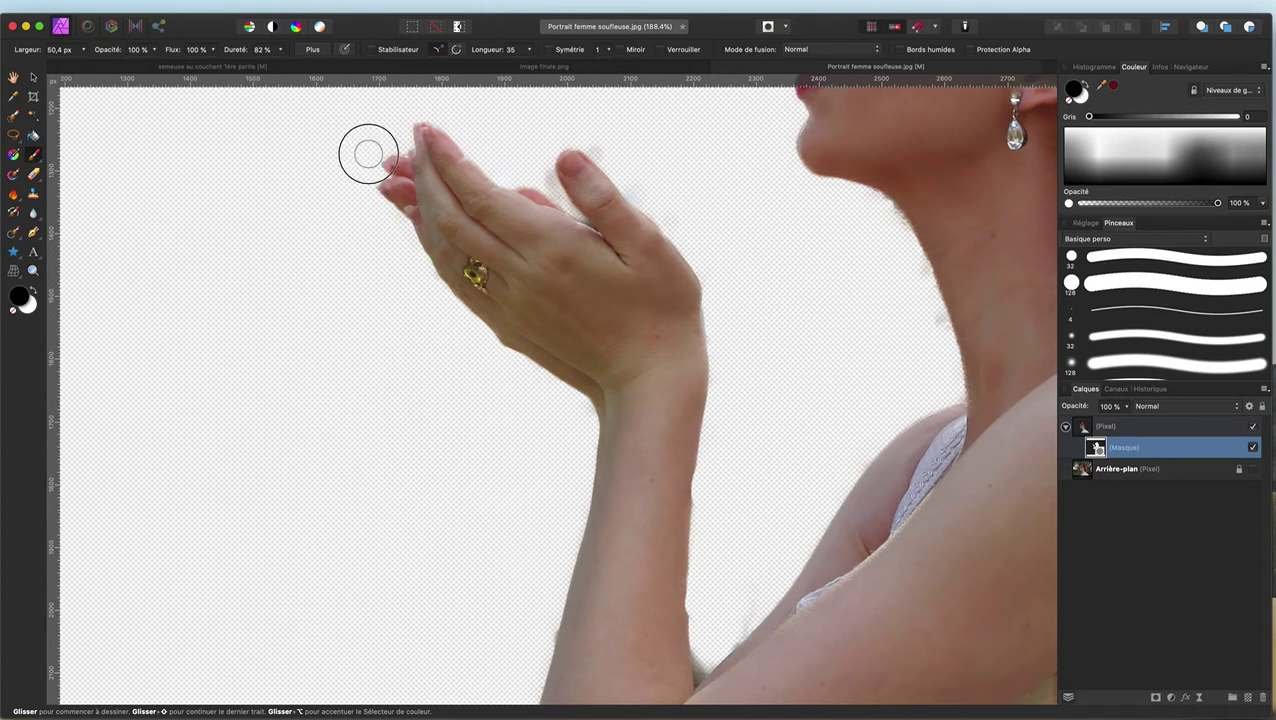
drag(600, 137, 632, 182)
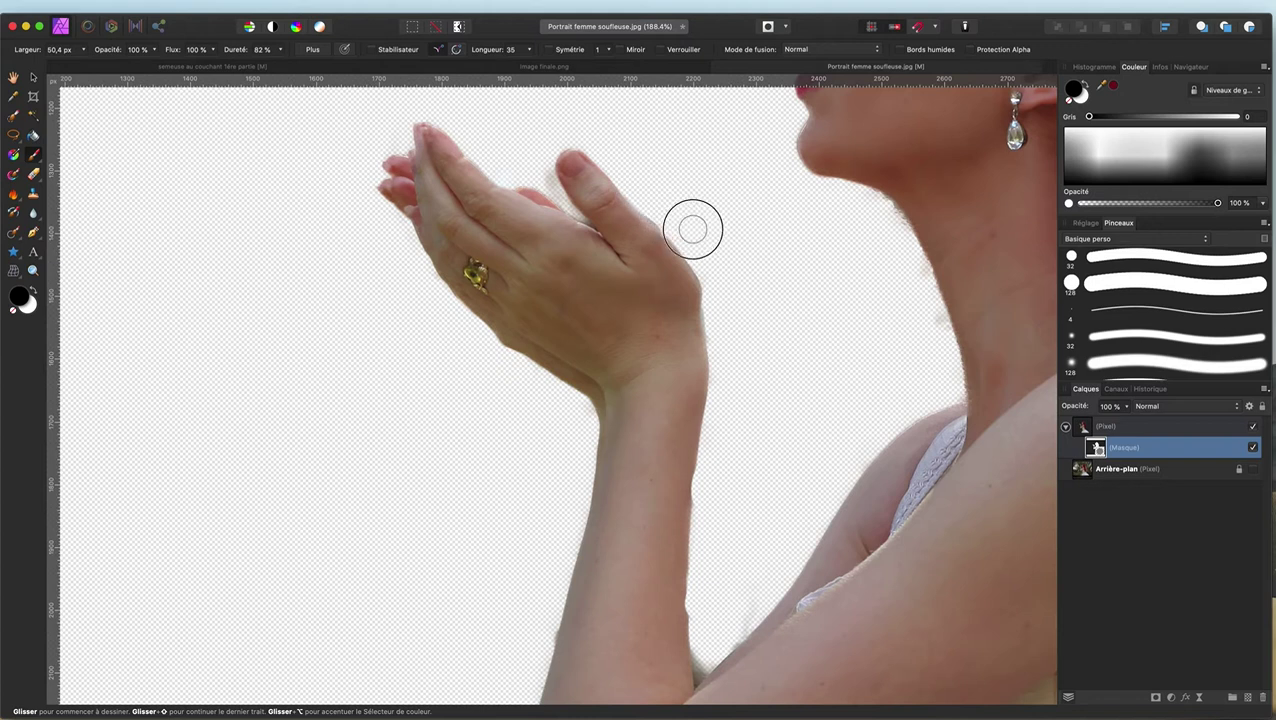
drag(632, 182, 655, 215)
Step: Narrow the brush to about 14 px and switch the painting colour to white
mouse_move(530, 117)
mouse_down()
mouse_move(490, 117)
mouse_move(543, 117)
mouse_up()
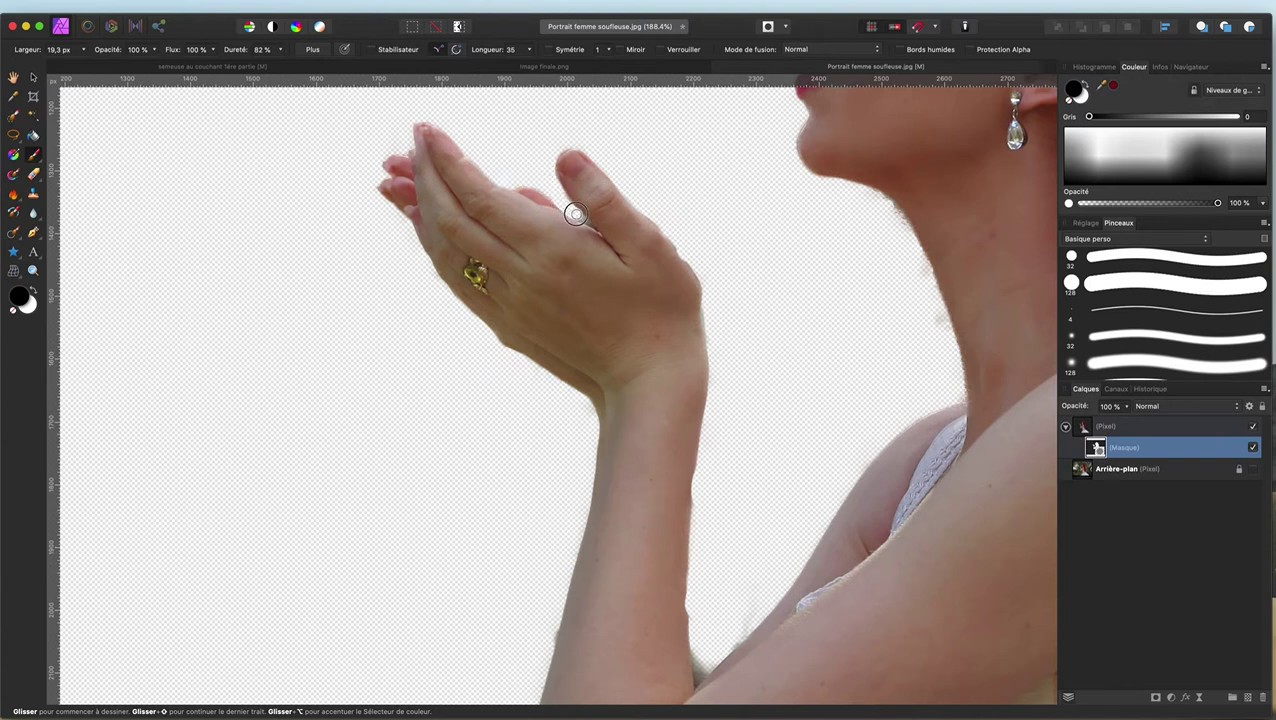
drag(528, 116, 517, 117)
drag(553, 207, 545, 207)
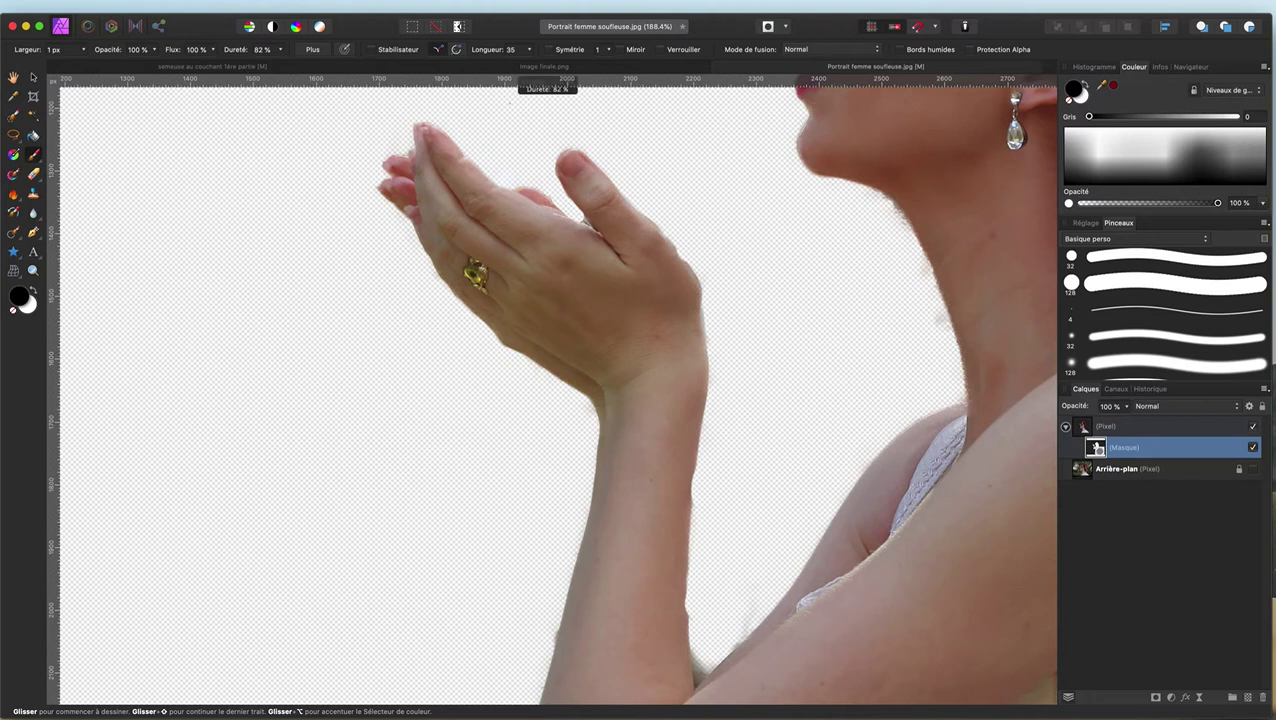
drag(517, 124, 523, 123)
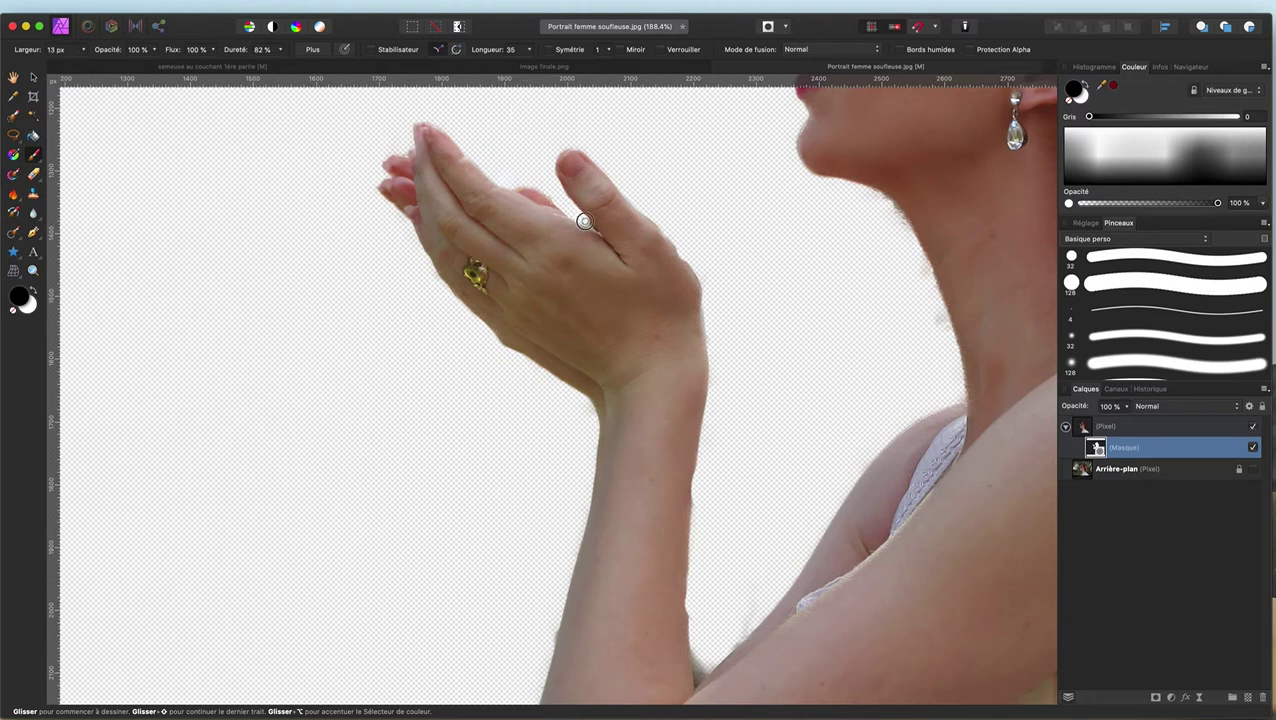
drag(578, 218, 574, 216)
key(x)
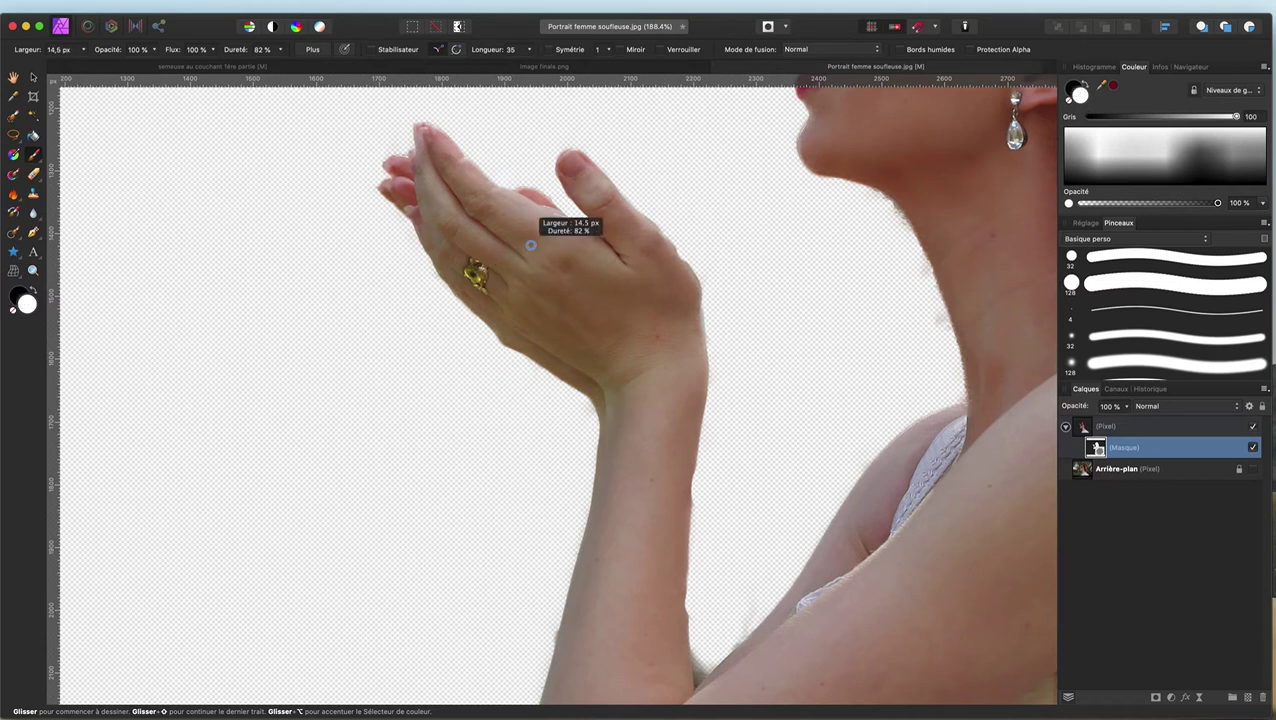
drag(530, 245, 524, 245)
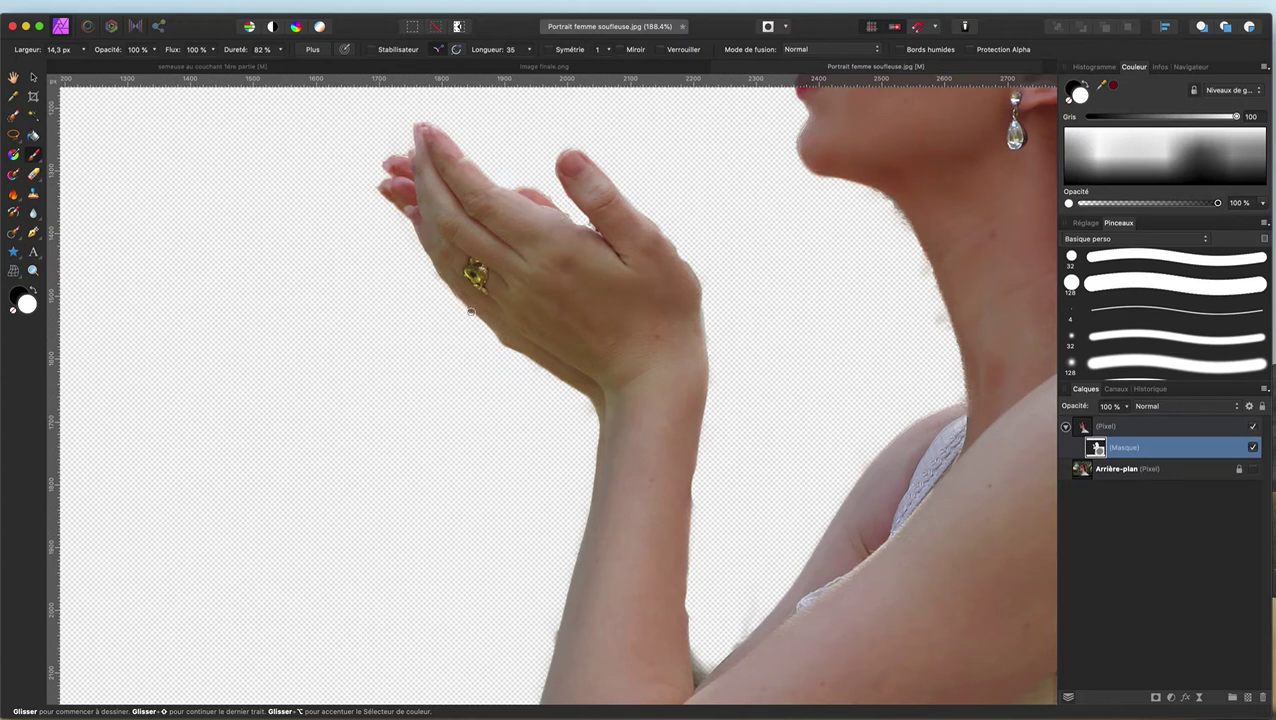
Step: Enlarge the brush to about 48 px and repaint the mask along the forearm edge
scroll(633, 396, down, 3)
scroll(672, 400, down, 2)
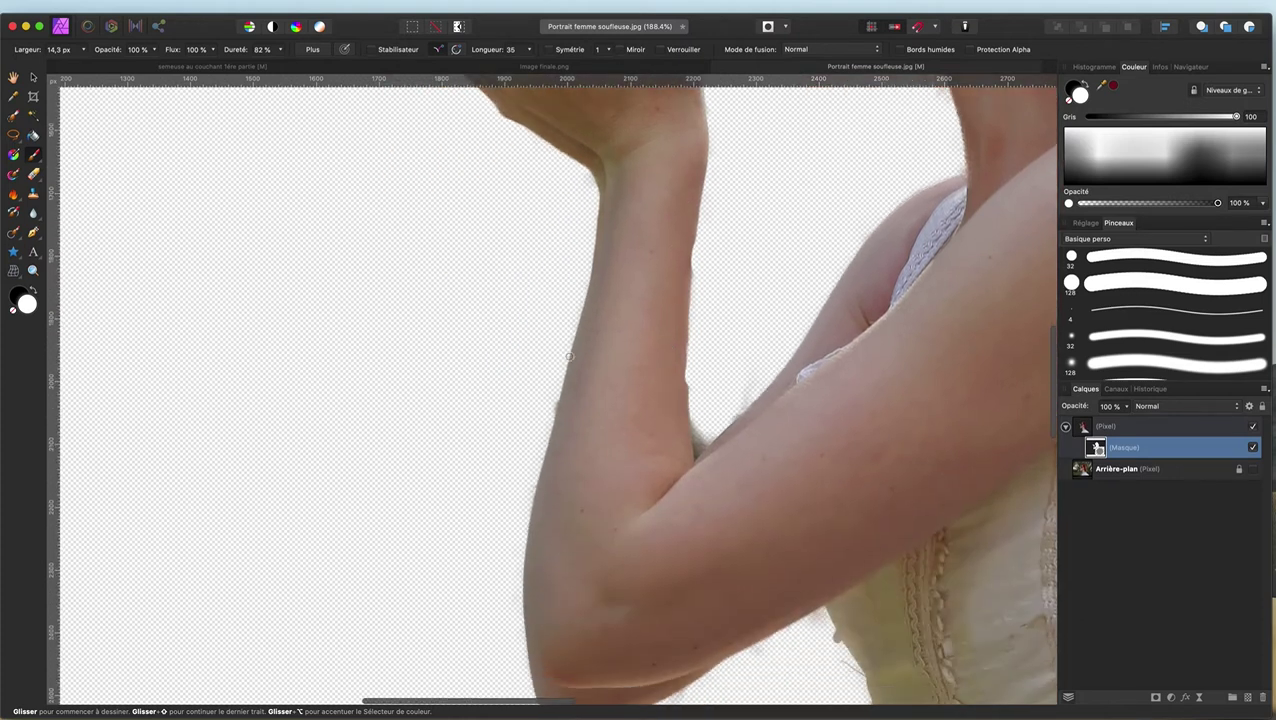
drag(524, 245, 558, 245)
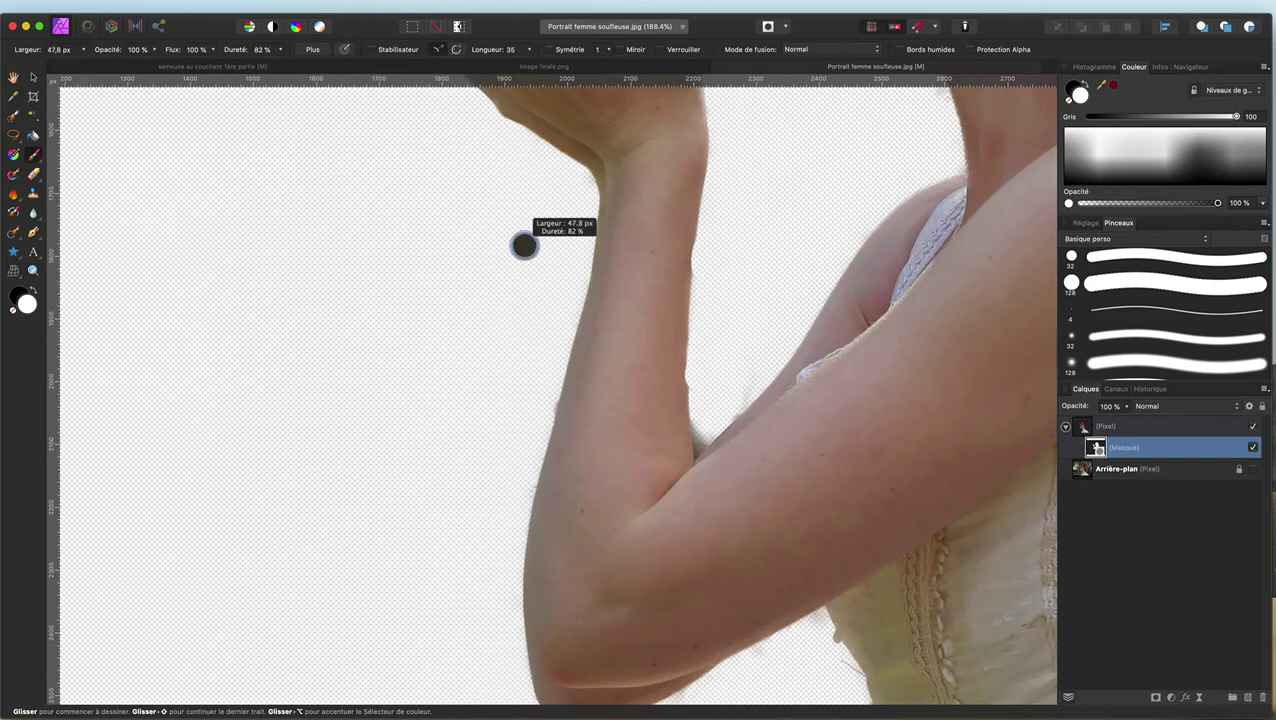
key(x)
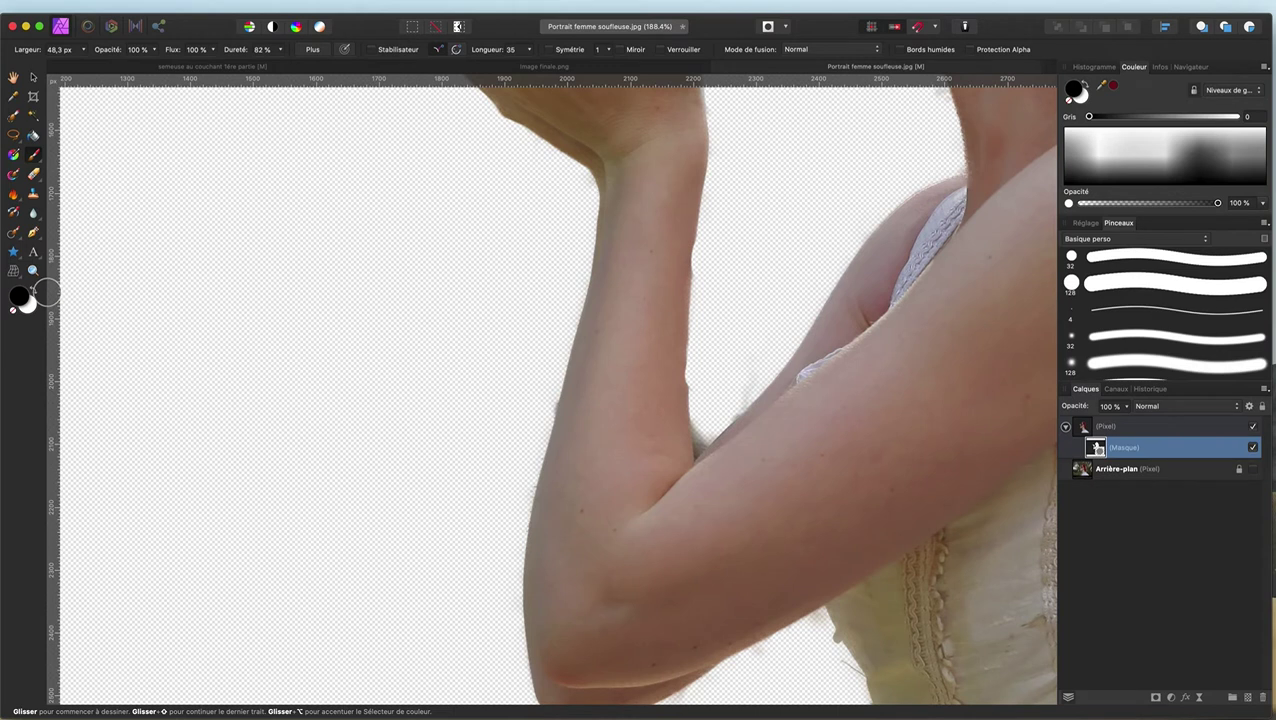
key(x)
key(x)
mouse_move(556, 308)
mouse_down()
mouse_move(552, 377)
mouse_move(493, 587)
mouse_up()
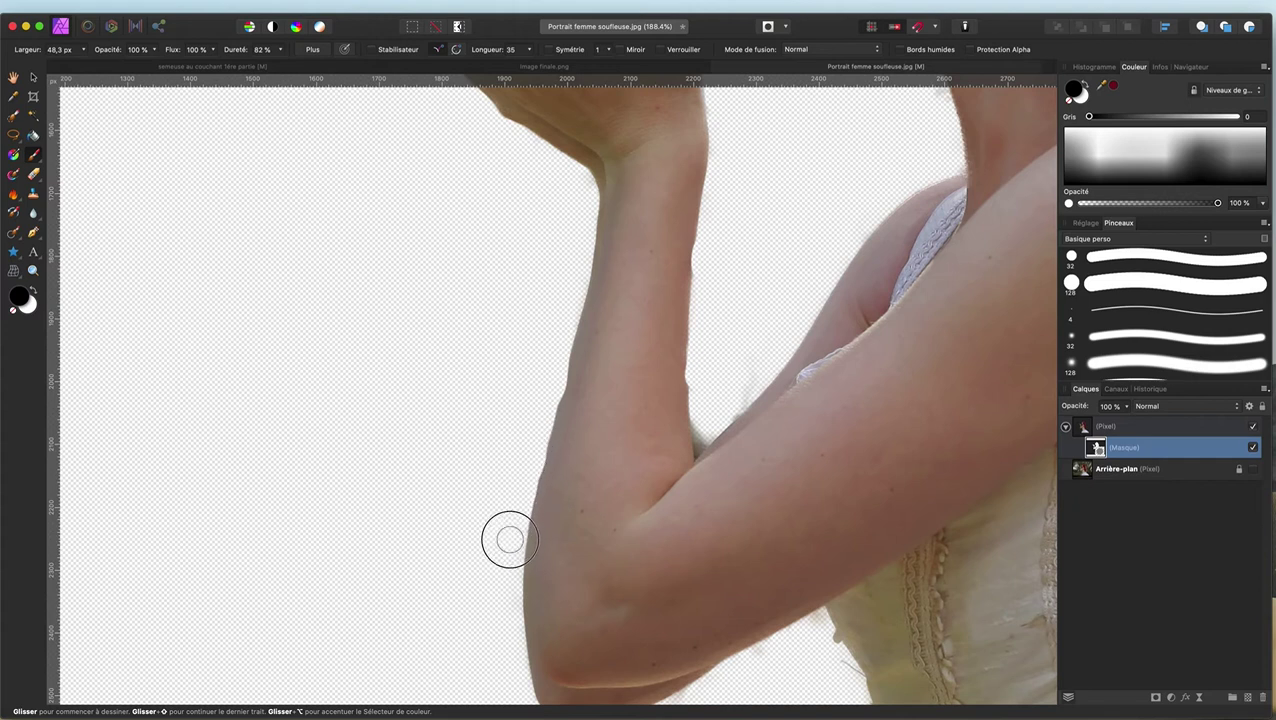
click(688, 226)
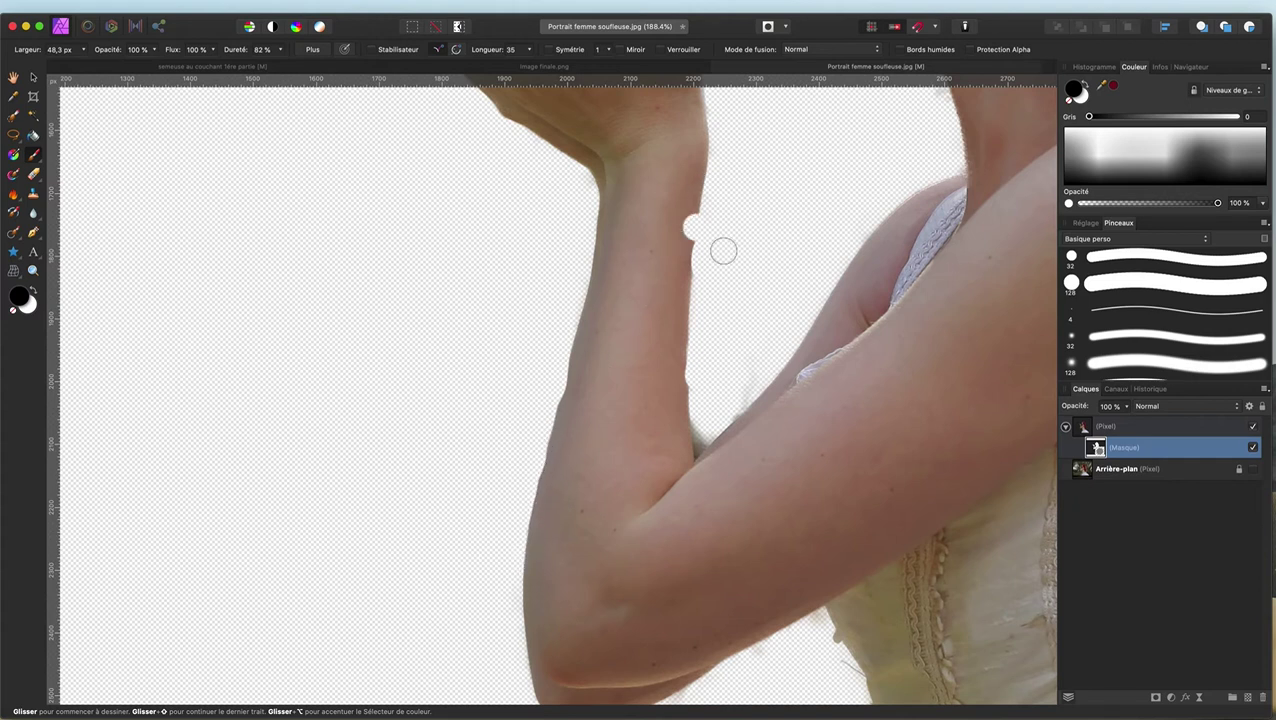
mouse_move(716, 246)
mouse_down()
mouse_move(706, 287)
mouse_move(748, 376)
mouse_up()
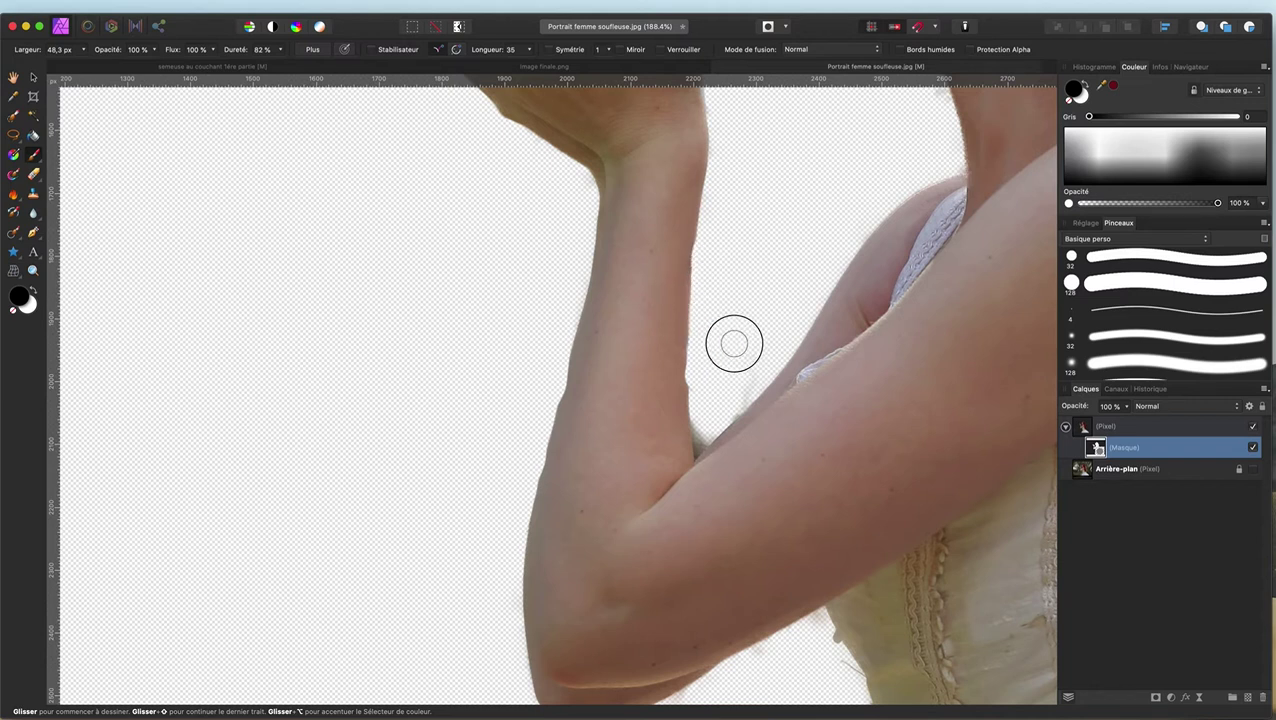
Step: Reveal the lace and arm edge near the armpit in white, then return to black
key(x)
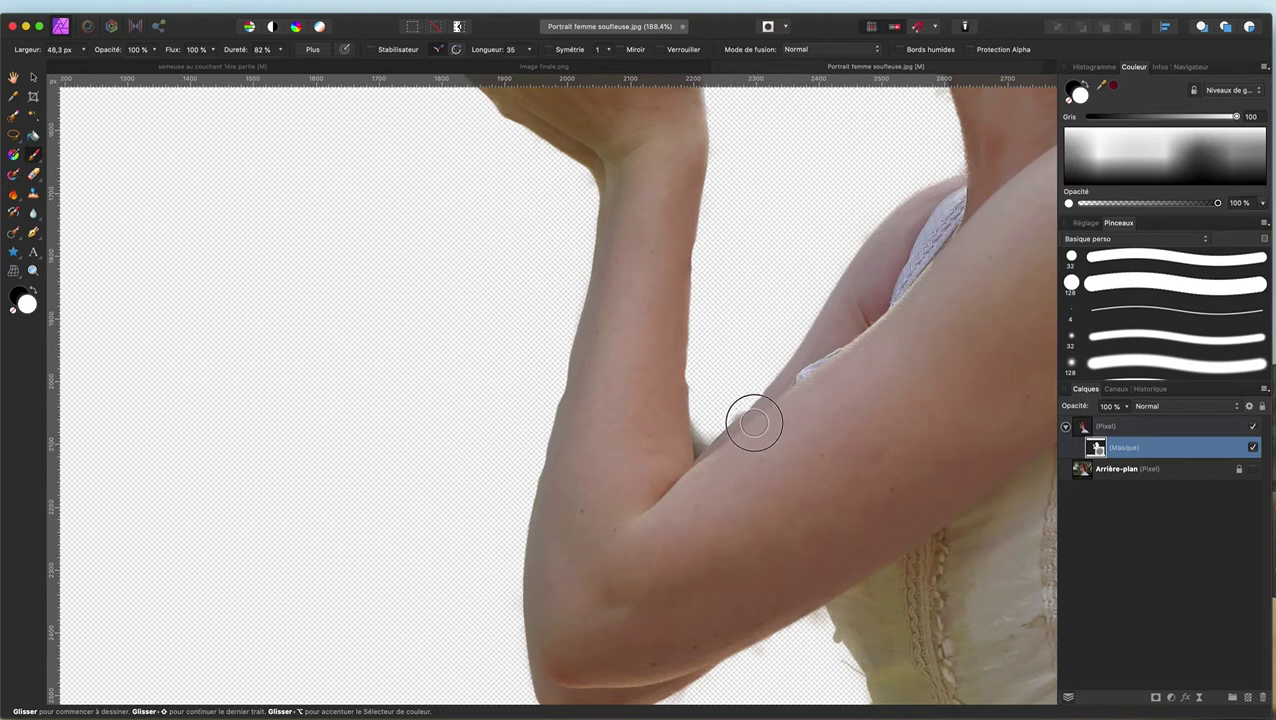
mouse_move(782, 398)
mouse_down()
mouse_move(744, 353)
mouse_move(734, 363)
mouse_up()
key(x)
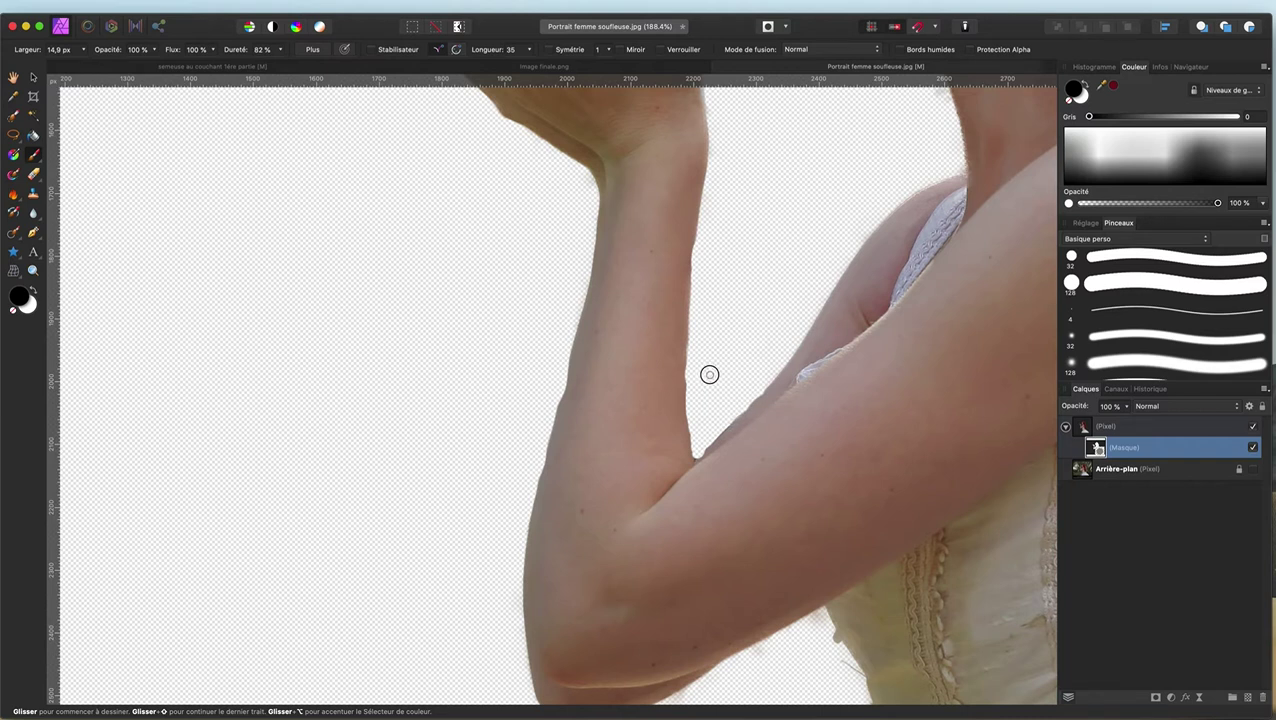
Step: Widen the brush to about 69 px and clean the fuzz under the arm and dress edge
scroll(624, 411, down, 3)
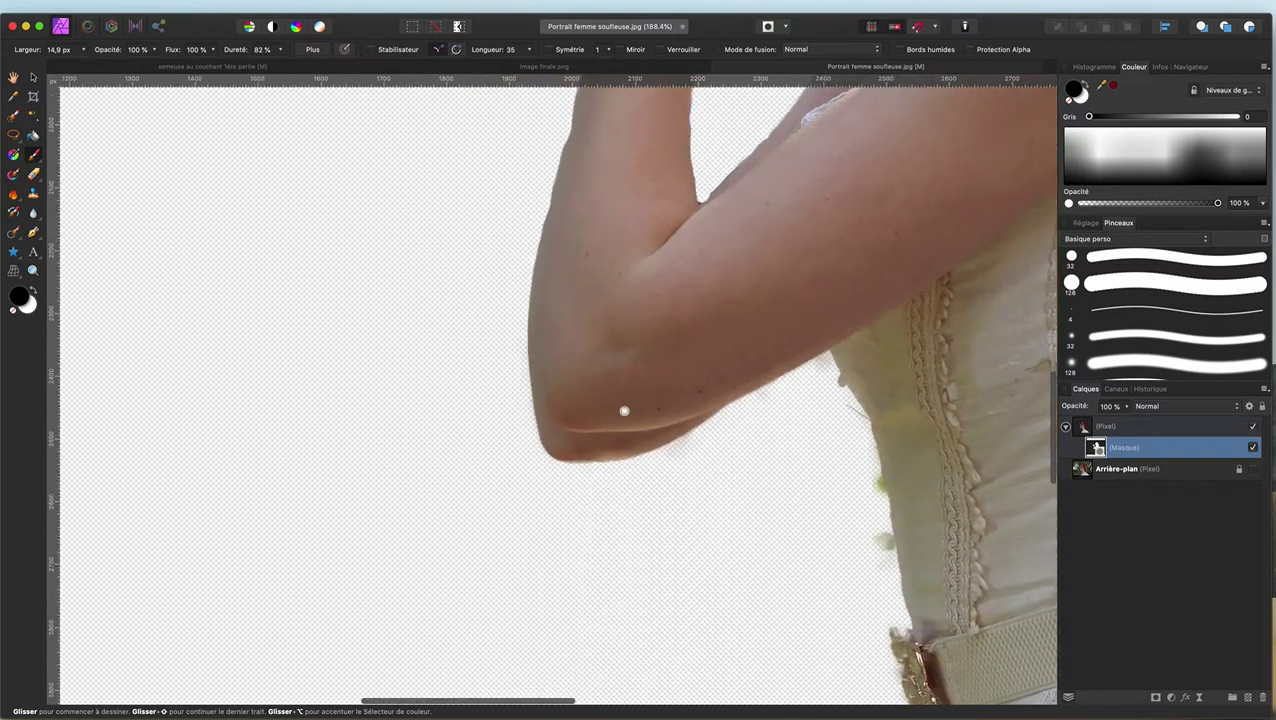
drag(734, 489, 788, 485)
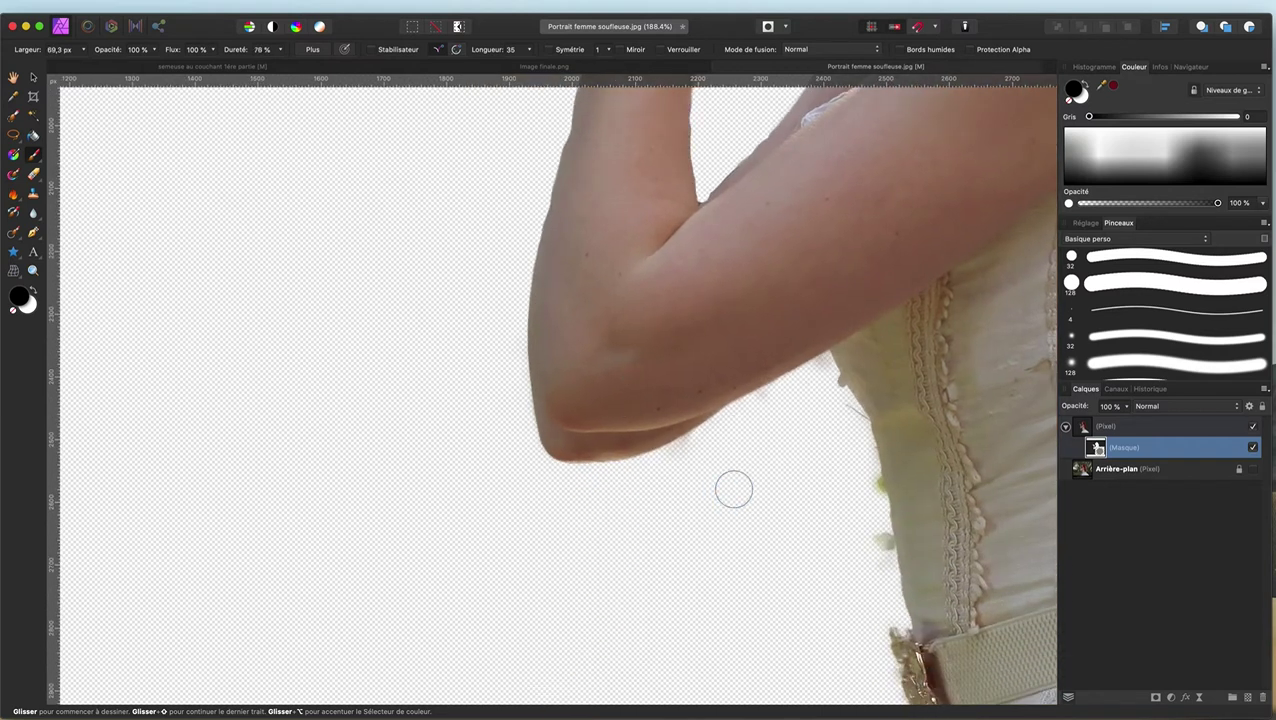
mouse_move(749, 431)
mouse_down()
mouse_move(709, 452)
mouse_move(817, 371)
mouse_up()
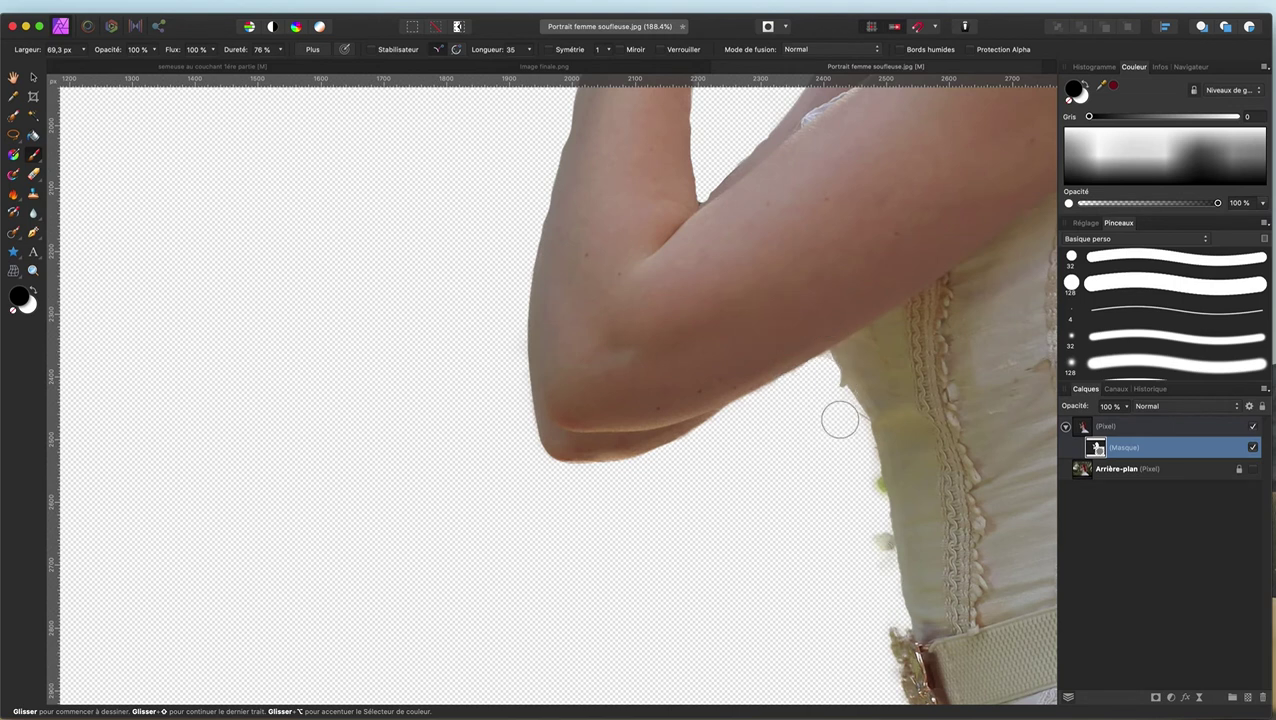
mouse_move(840, 420)
mouse_down()
mouse_move(860, 466)
mouse_move(874, 593)
mouse_up()
Step: Clean the mask along the edge of the hair ends
scroll(866, 589, down, 6)
scroll(867, 589, down, 3)
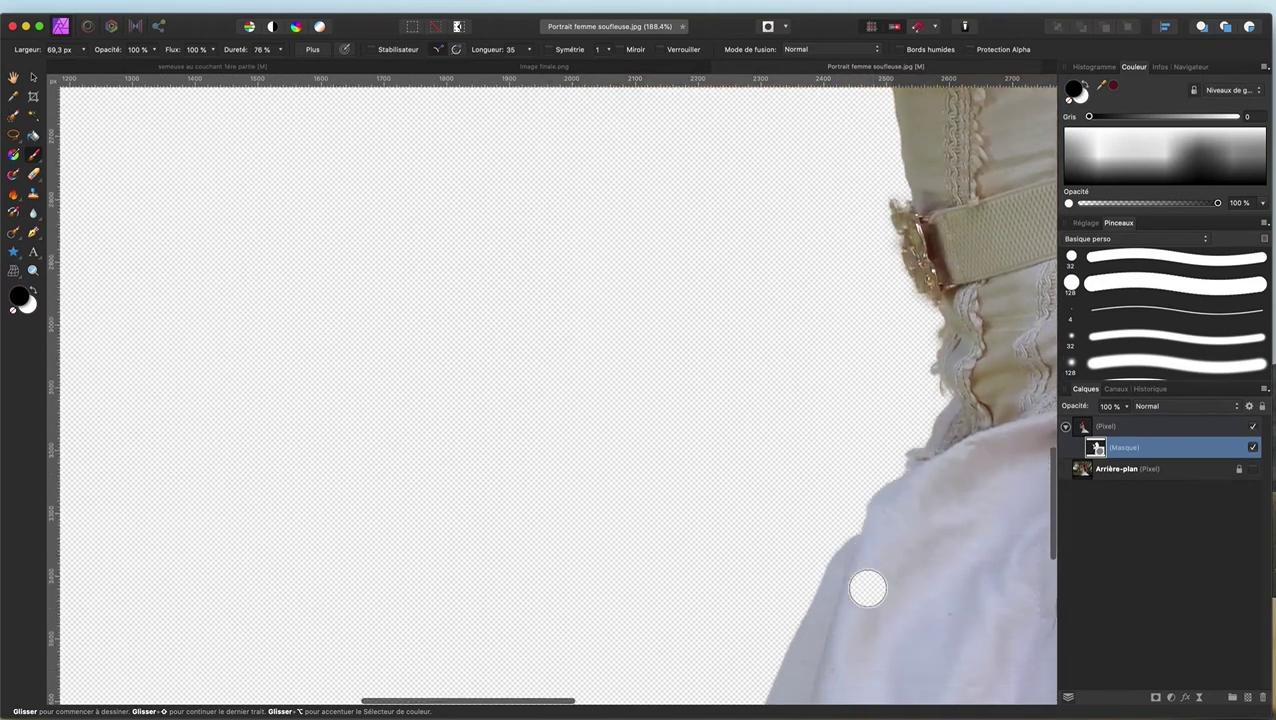
scroll(867, 589, right, 2)
scroll(867, 589, right, 3)
scroll(868, 588, right, 5)
scroll(869, 586, right, 2)
scroll(870, 584, down, 3)
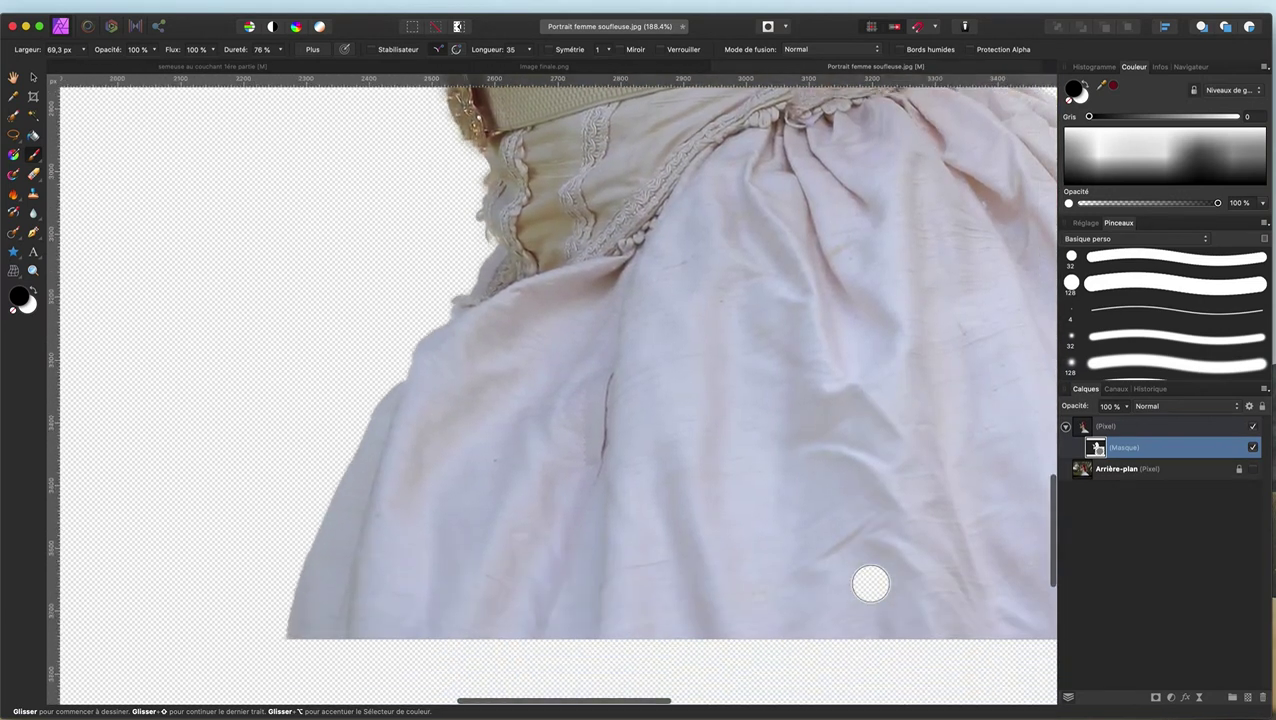
scroll(870, 584, down, 3)
scroll(871, 583, right, 5)
scroll(872, 582, right, 5)
scroll(873, 581, up, 3)
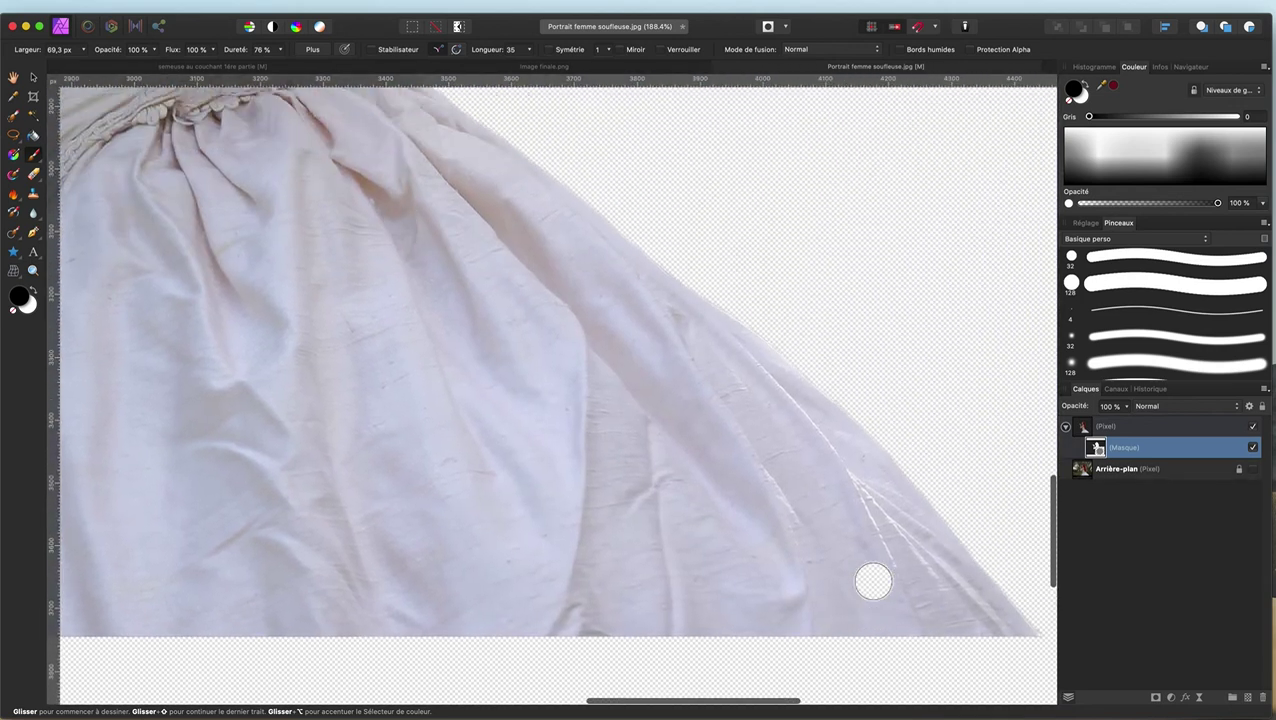
scroll(873, 581, up, 5)
scroll(871, 581, left, 3)
scroll(871, 581, up, 3)
scroll(871, 584, left, 2)
scroll(871, 584, up, 3)
scroll(912, 512, up, 2)
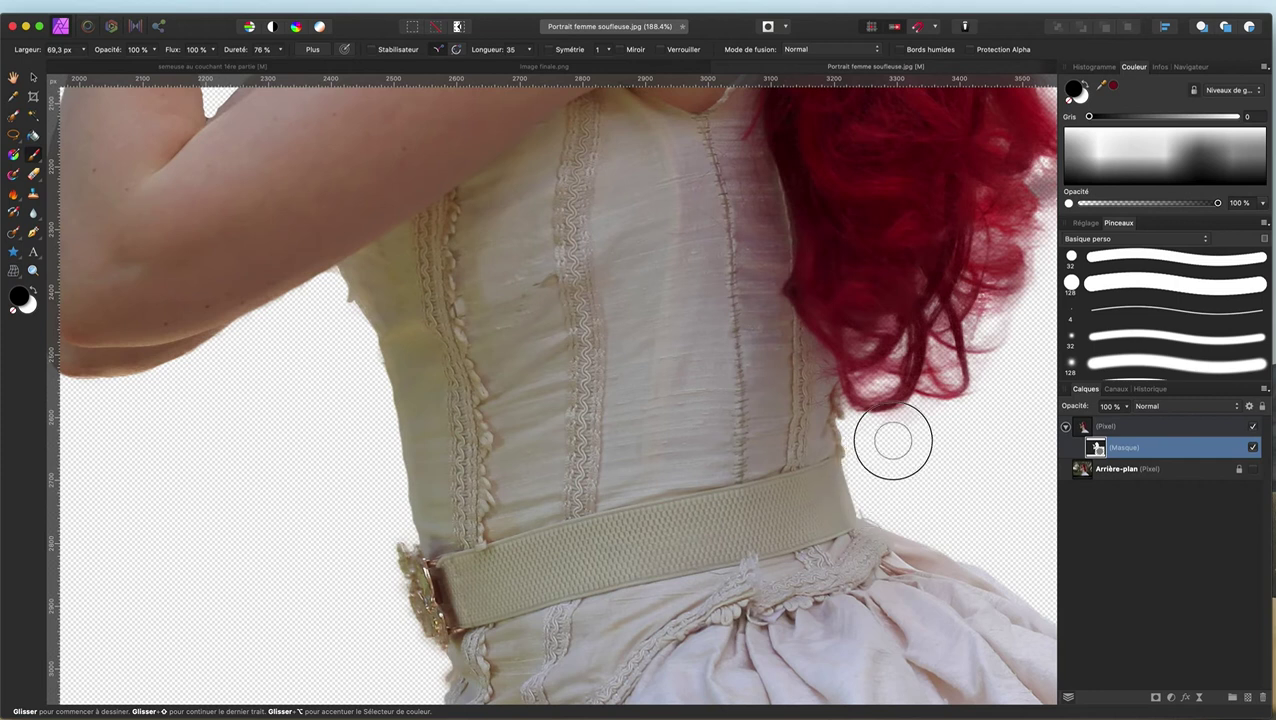
scroll(957, 456, right, 5)
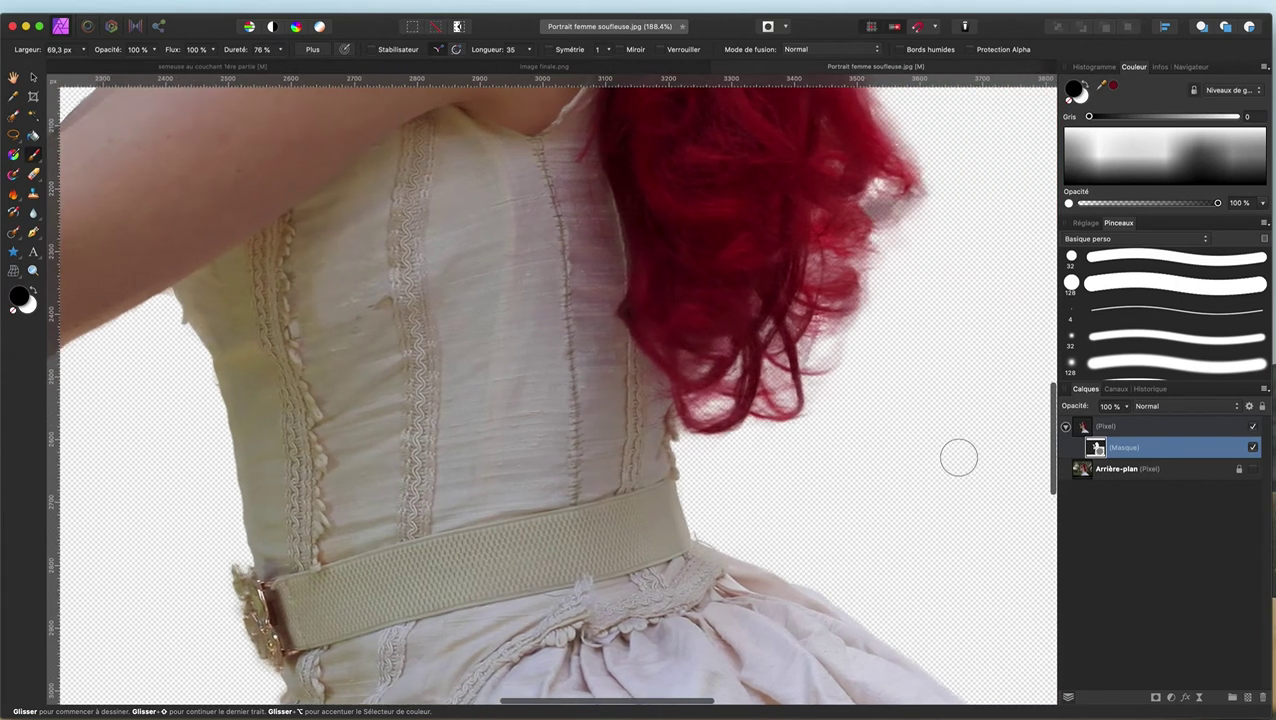
scroll(955, 450, up, 5)
mouse_move(928, 399)
mouse_down()
mouse_move(887, 436)
mouse_move(866, 516)
mouse_up()
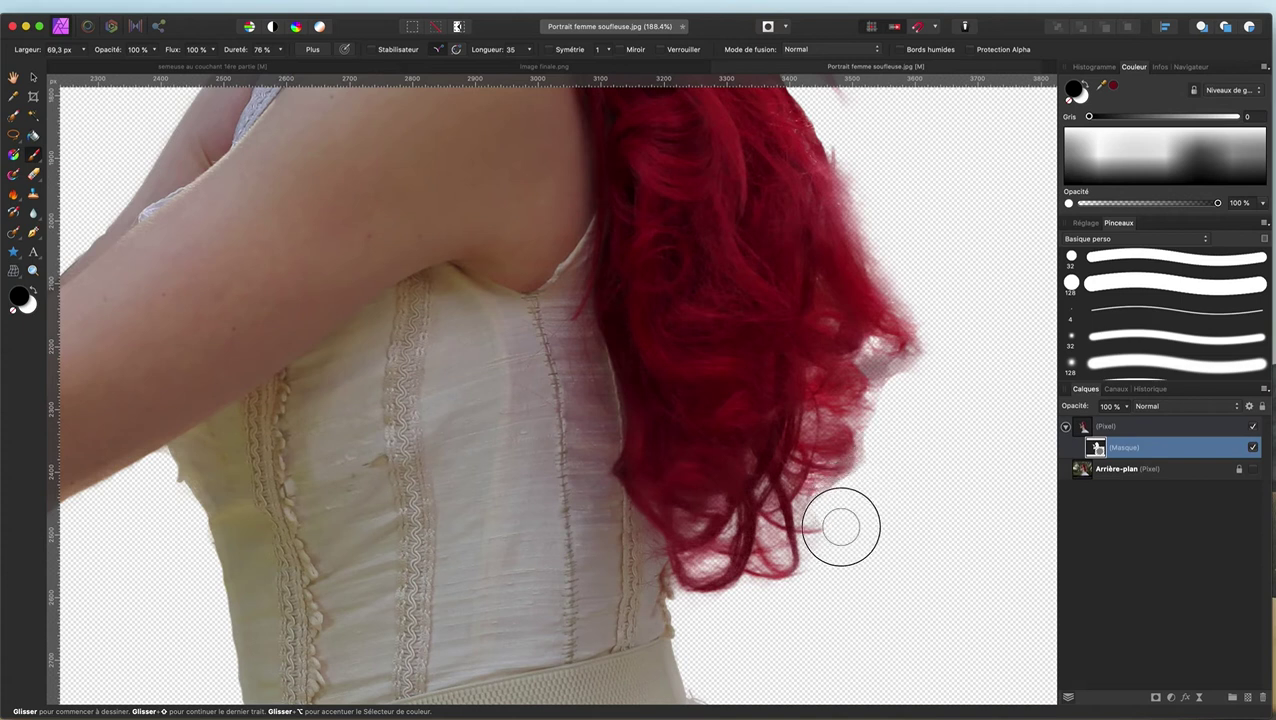
Step: Hide the fringe along the chin, jaw and neck
scroll(921, 452, up, 5)
scroll(921, 452, up, 5)
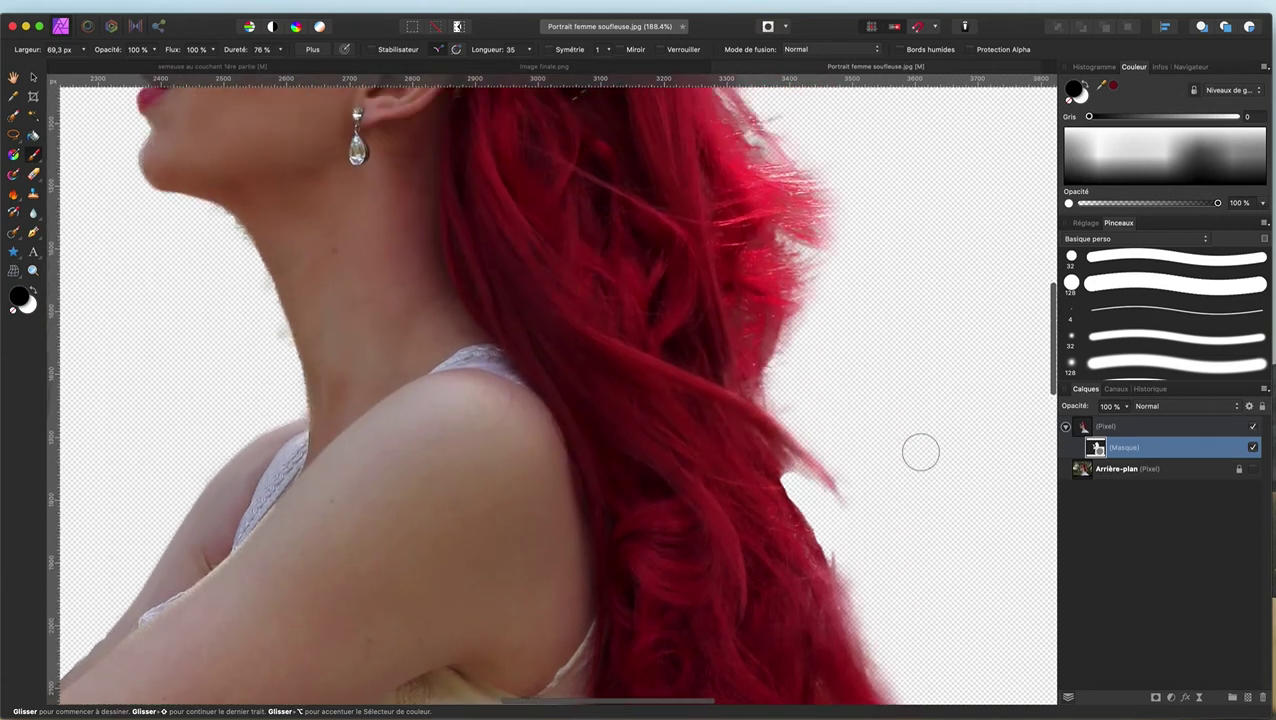
scroll(921, 452, up, 5)
scroll(921, 452, down, 5)
scroll(921, 452, up, 2)
scroll(921, 452, up, 2)
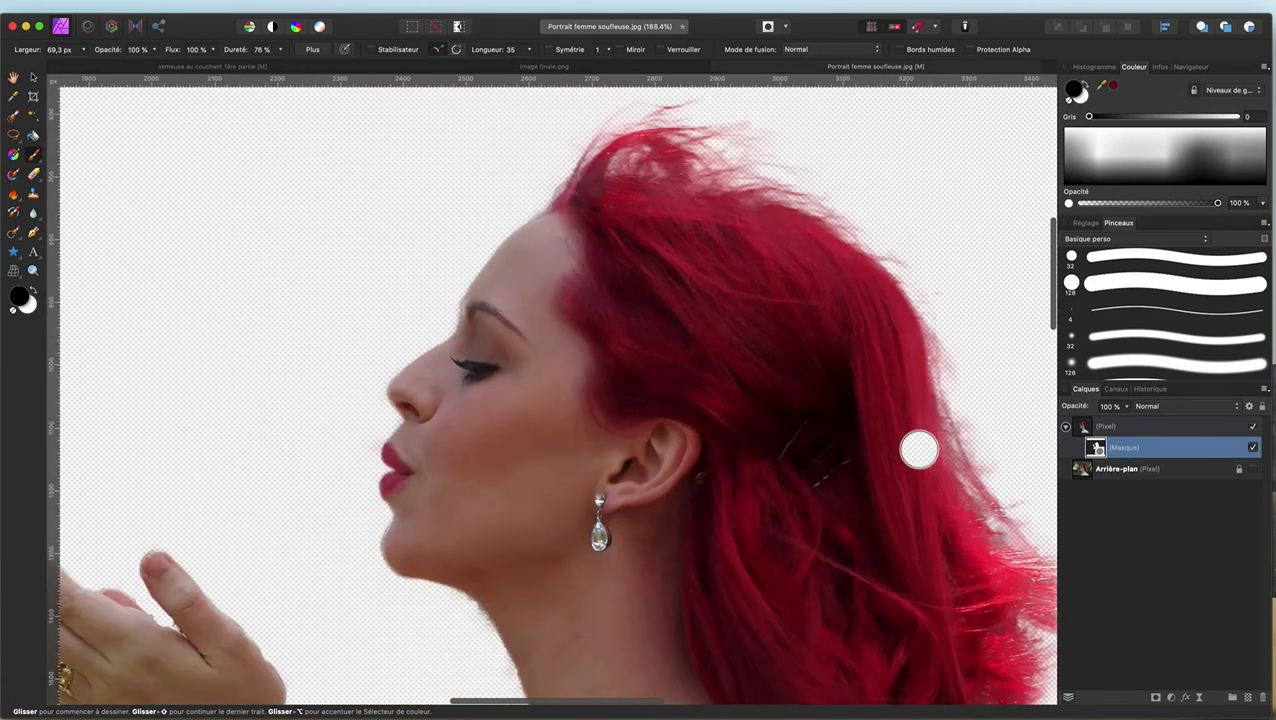
scroll(918, 452, up, 2)
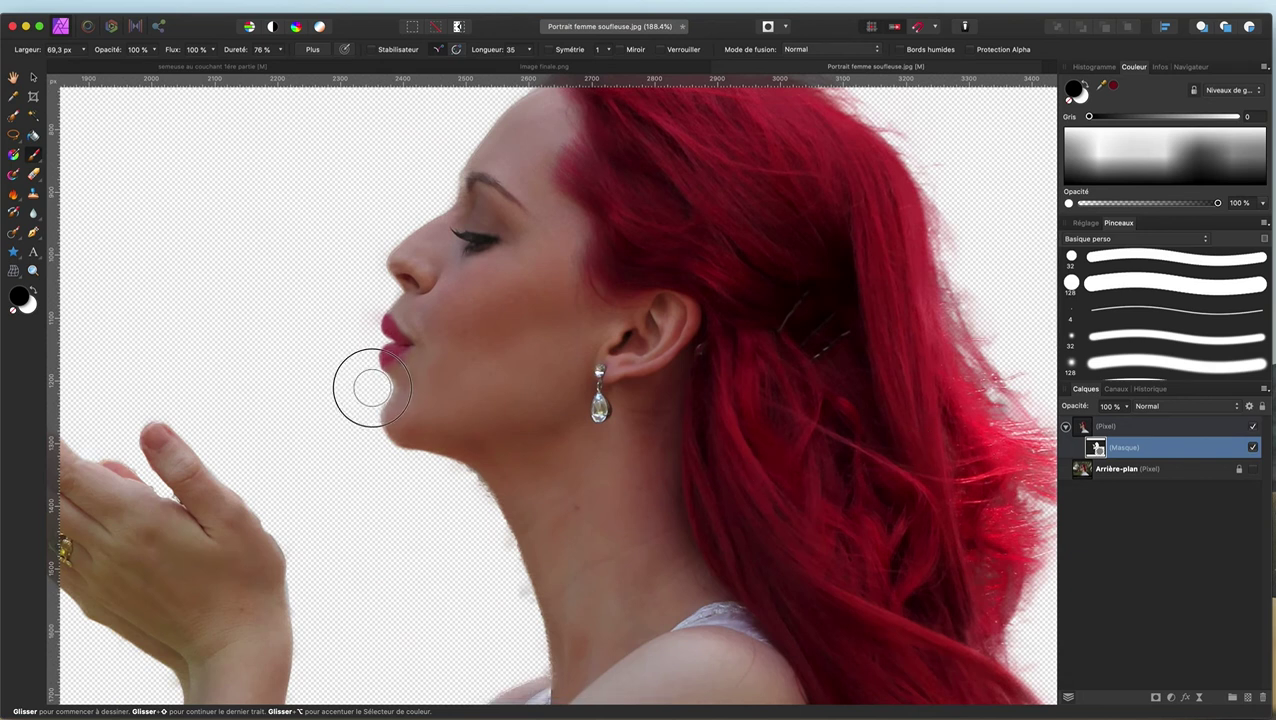
click(364, 396)
mouse_move(364, 396)
mouse_down()
mouse_move(384, 462)
mouse_move(454, 481)
mouse_up()
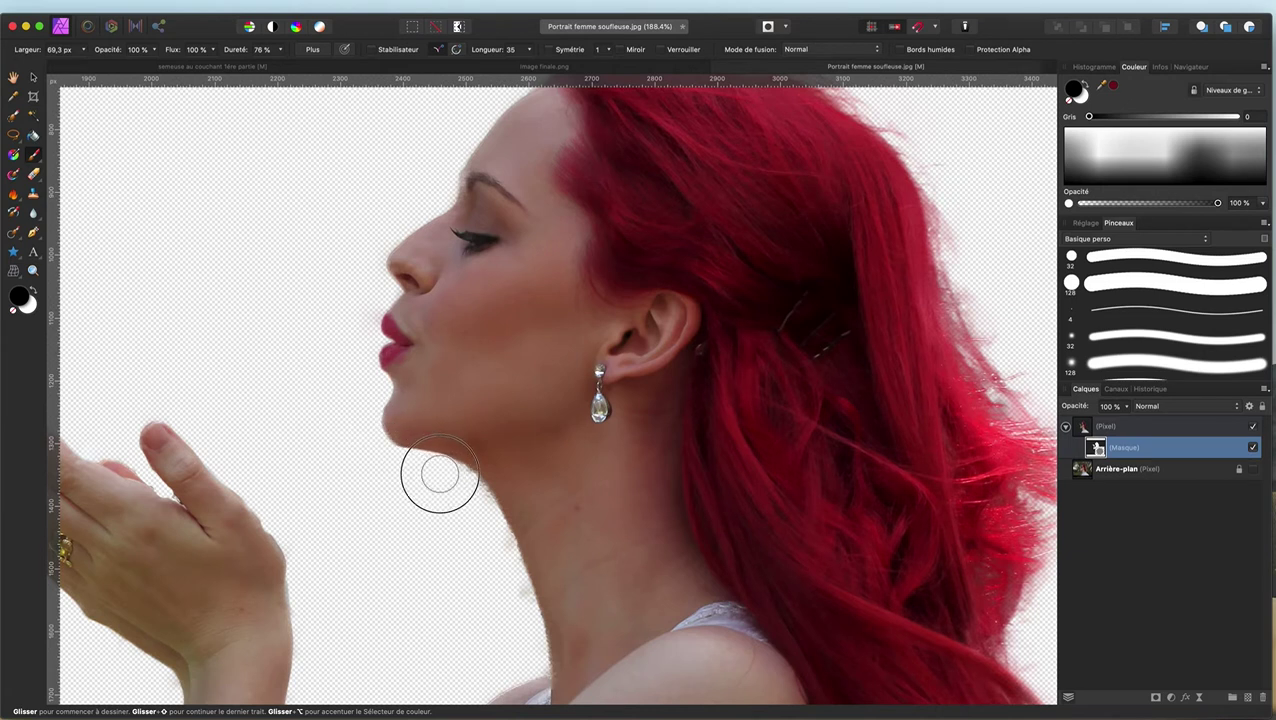
mouse_move(454, 481)
mouse_down()
mouse_move(498, 561)
mouse_move(497, 545)
mouse_move(484, 527)
mouse_move(519, 615)
mouse_move(480, 604)
mouse_move(515, 612)
mouse_move(530, 656)
mouse_move(518, 661)
mouse_up()
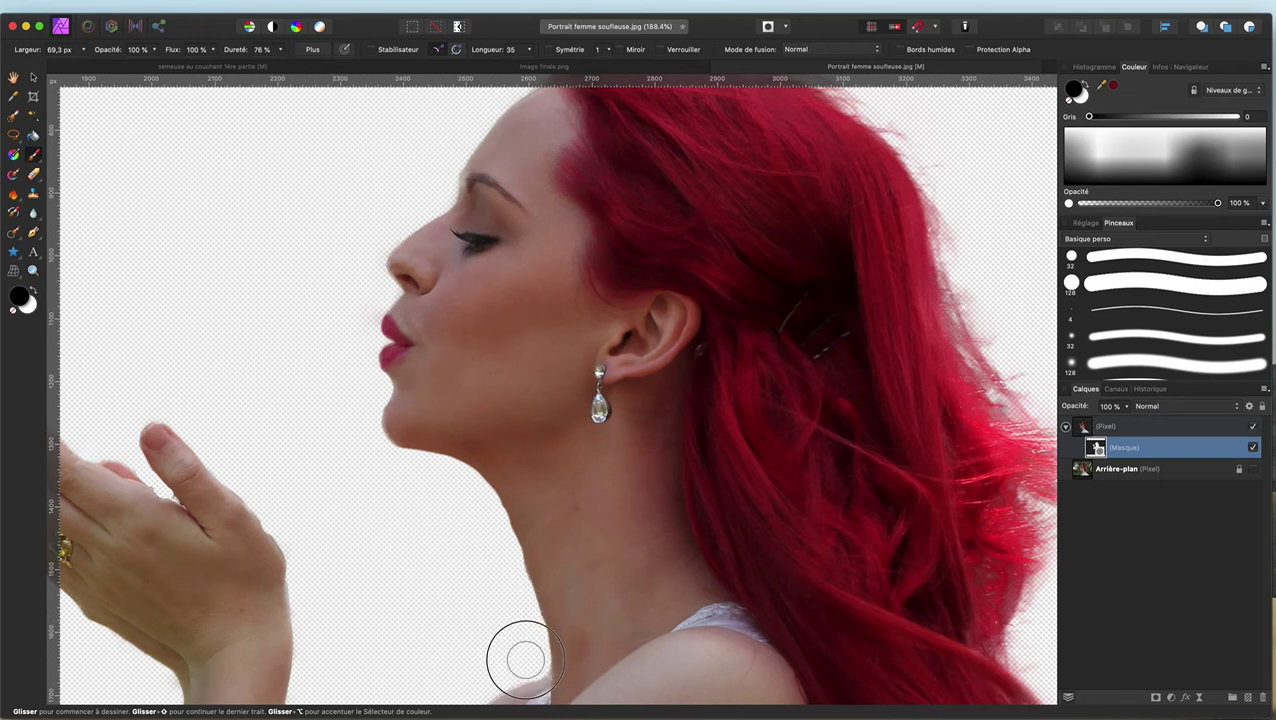
Step: Paint white to restore the forearm's missing edge from the wrist downward
scroll(467, 456, down, 5)
scroll(466, 461, down, 2)
scroll(466, 461, down, 3)
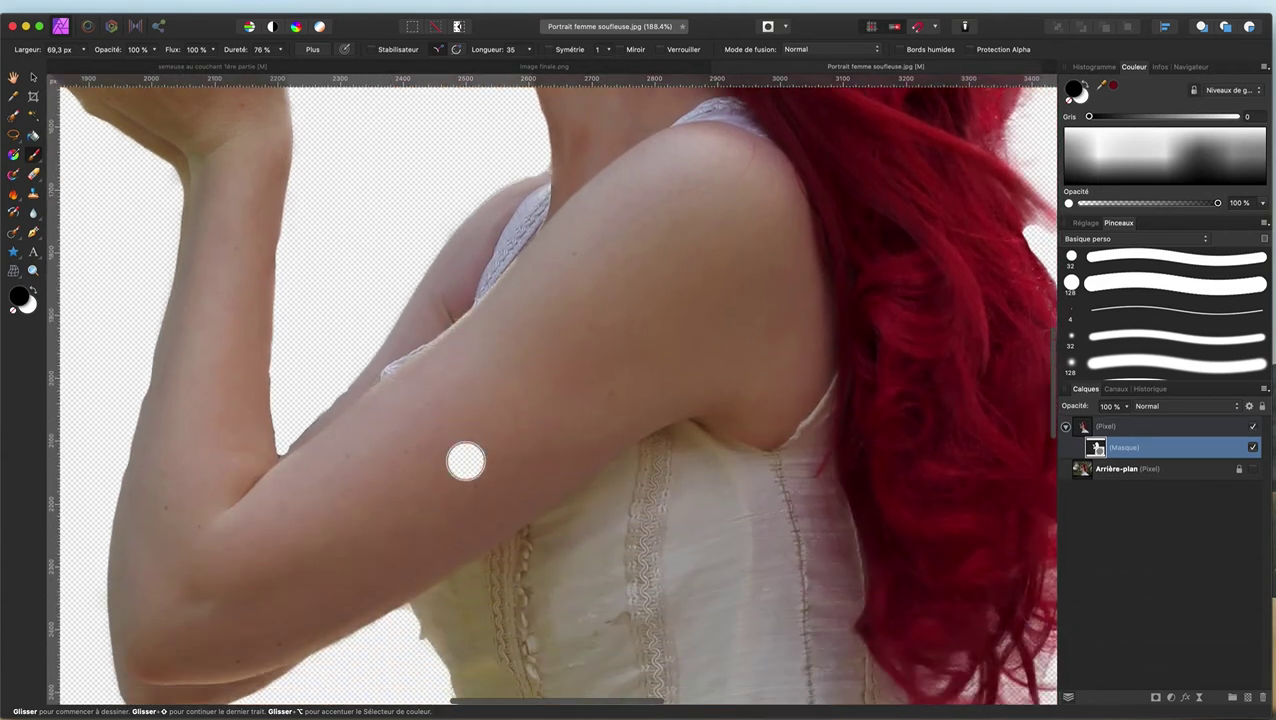
scroll(466, 461, up, 1)
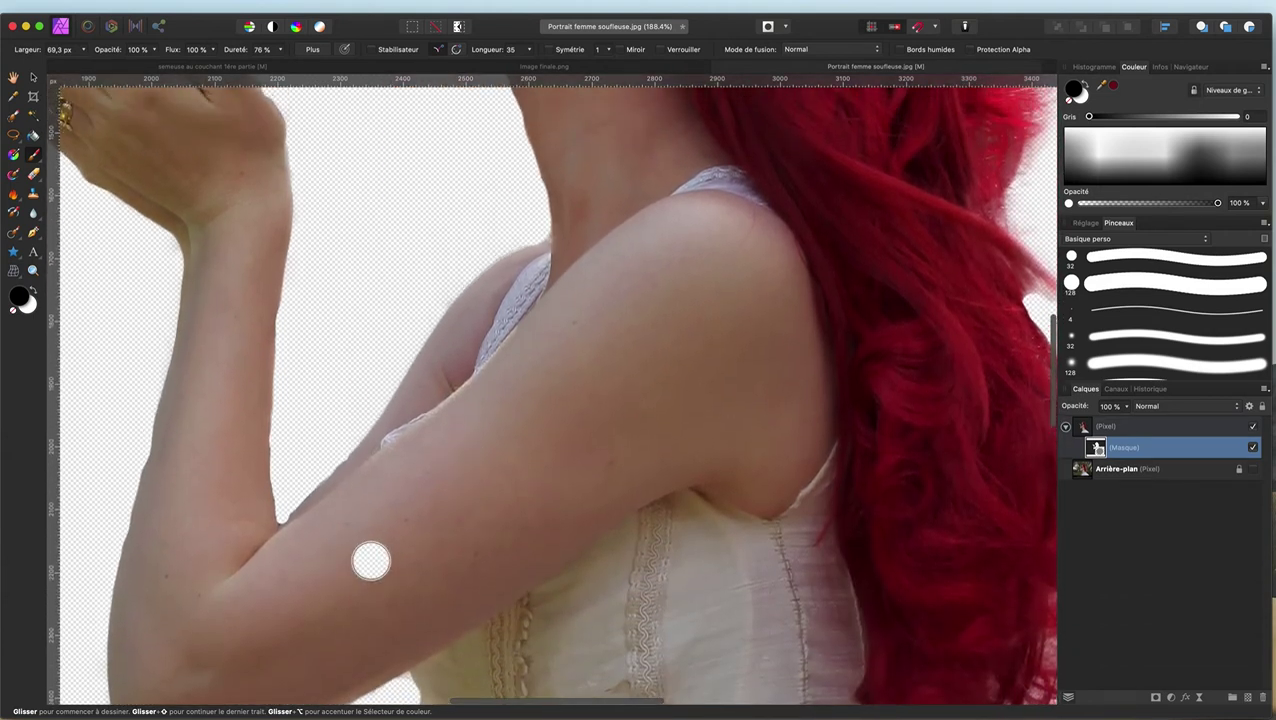
key(x)
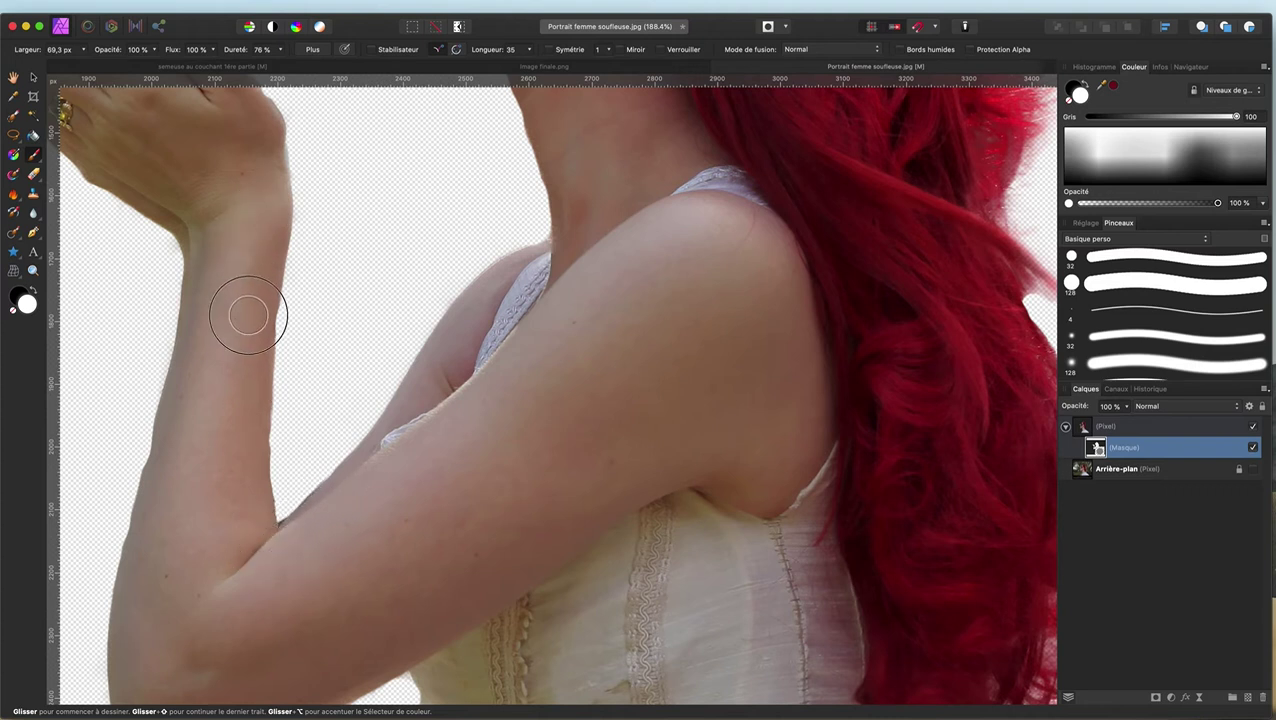
drag(257, 299, 251, 327)
drag(250, 421, 242, 501)
Step: Pan up to inspect the woman's face and flowing hair on the mask
scroll(245, 502, down, 5)
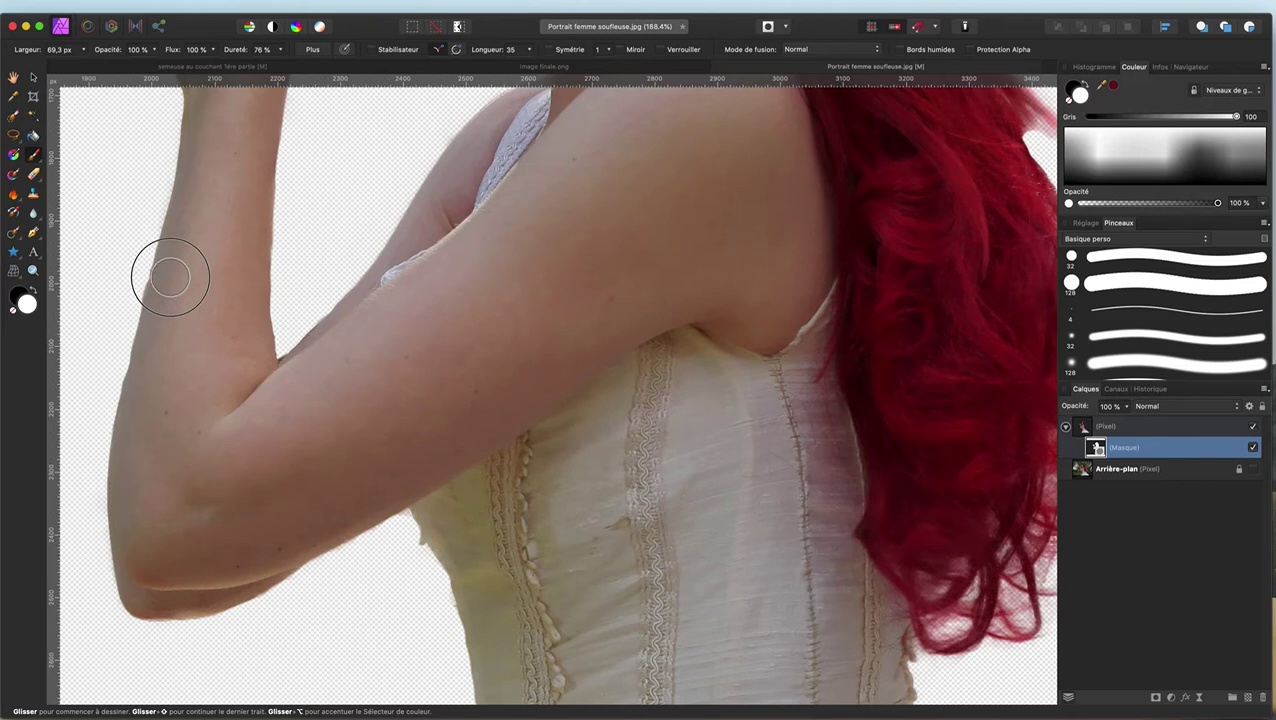
scroll(220, 243, down, 2)
scroll(220, 243, down, 5)
scroll(239, 242, up, 3)
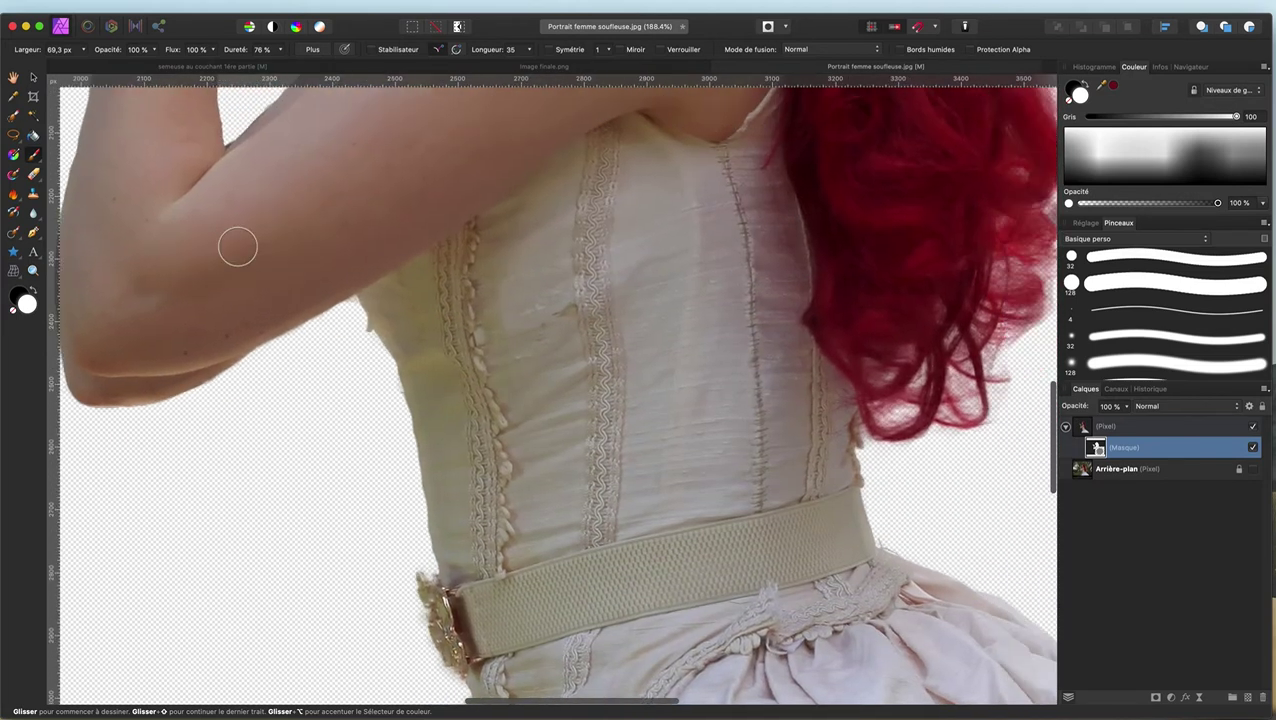
scroll(276, 257, right, 4)
scroll(276, 257, up, 3)
scroll(260, 252, up, 3)
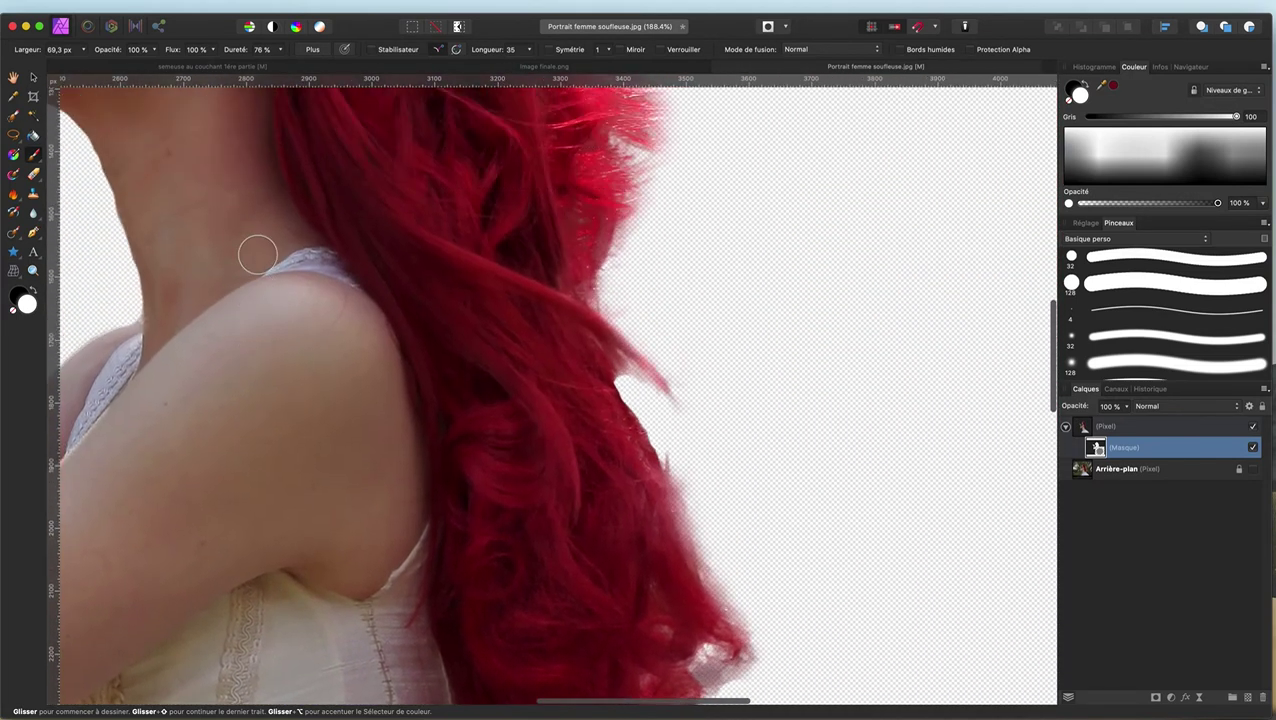
scroll(258, 252, up, 3)
scroll(265, 255, left, 2)
scroll(265, 255, up, 4)
scroll(260, 253, left, 2)
scroll(257, 252, up, 5)
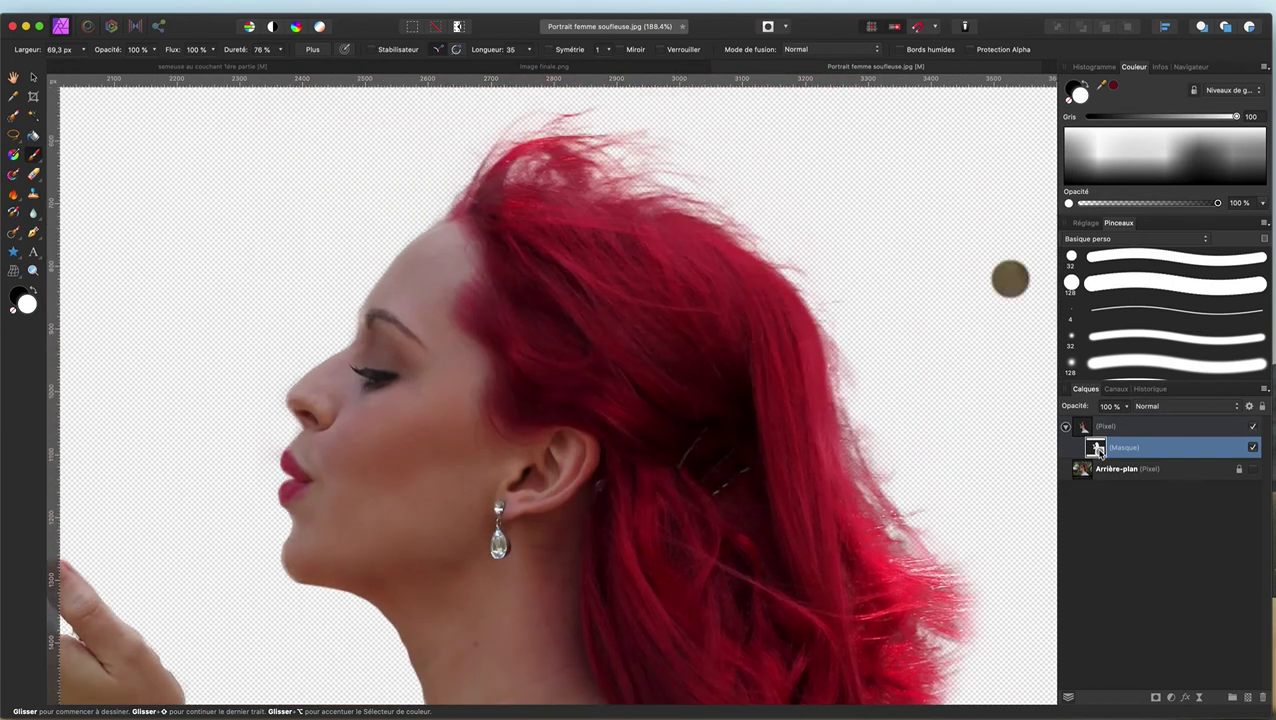
Step: View the mask alone in black and white, zoomed out to fit the whole canvas
alt+click(1097, 449)
scroll(703, 240, up, 3)
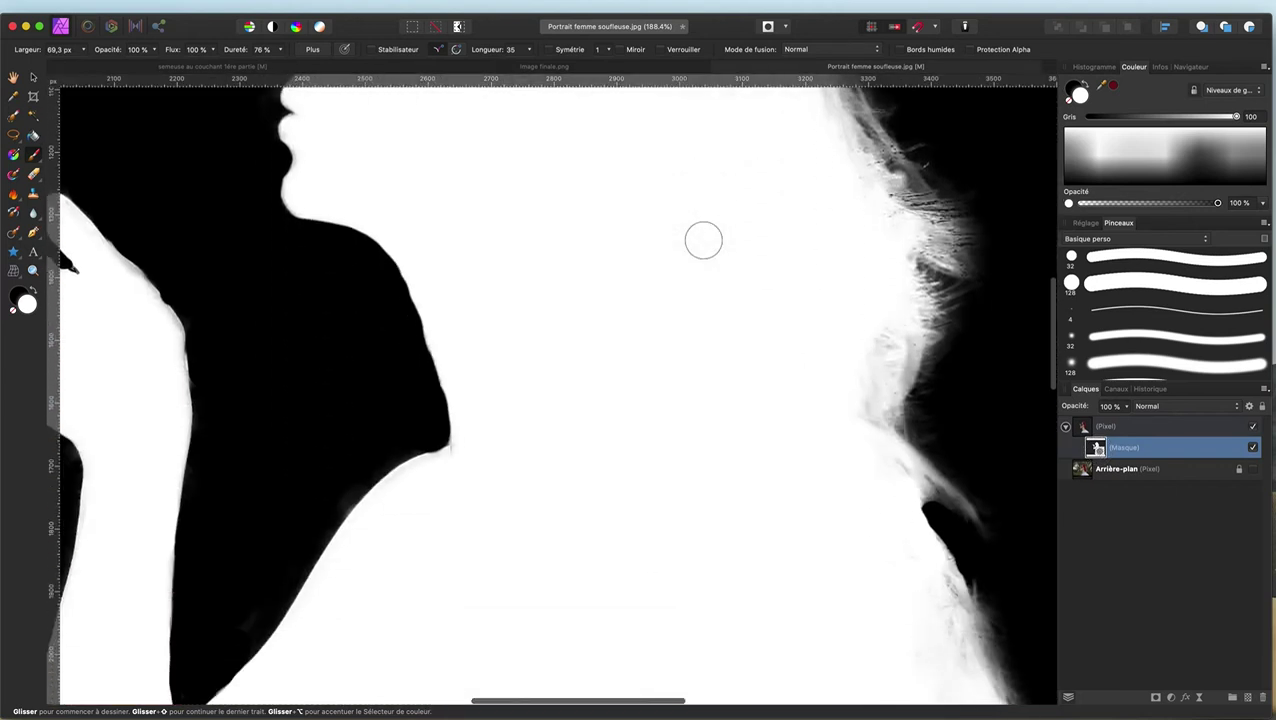
scroll(703, 240, up, 2)
key(super+0)
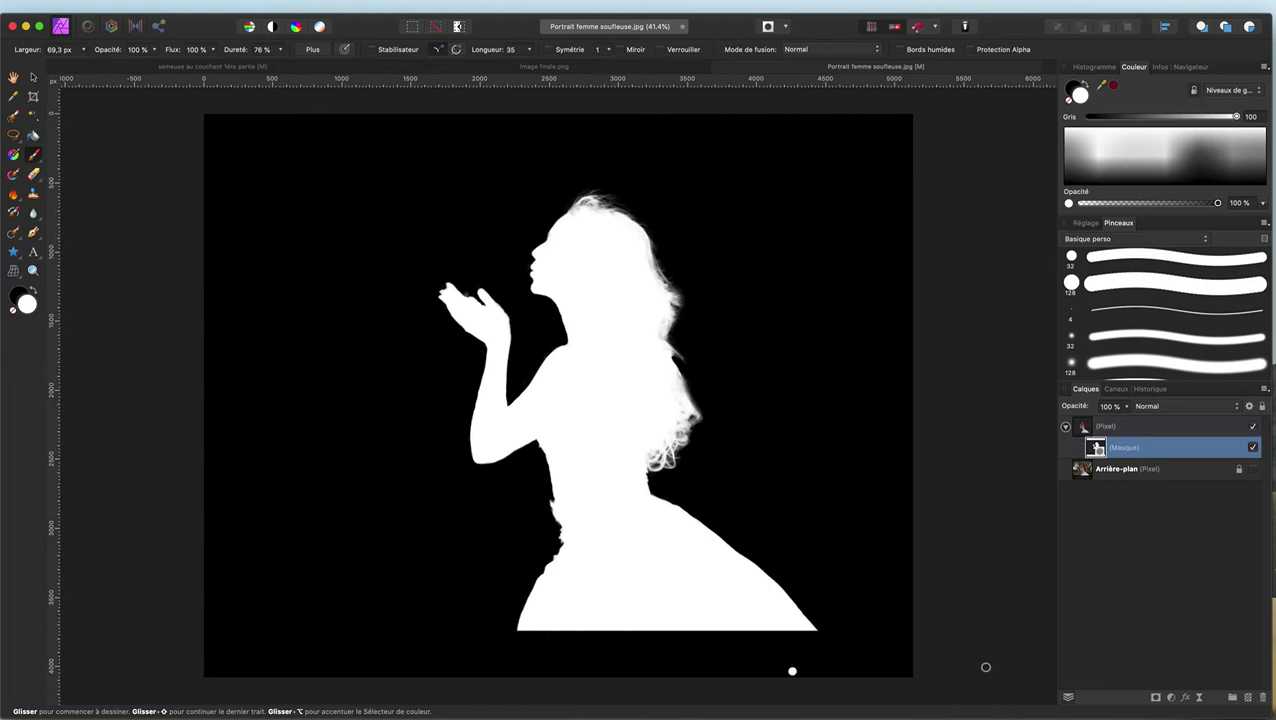
Step: Inspect the whole mask, then return to the colour Pixel layer
scroll(666, 287, up, 2)
scroll(651, 268, up, 3)
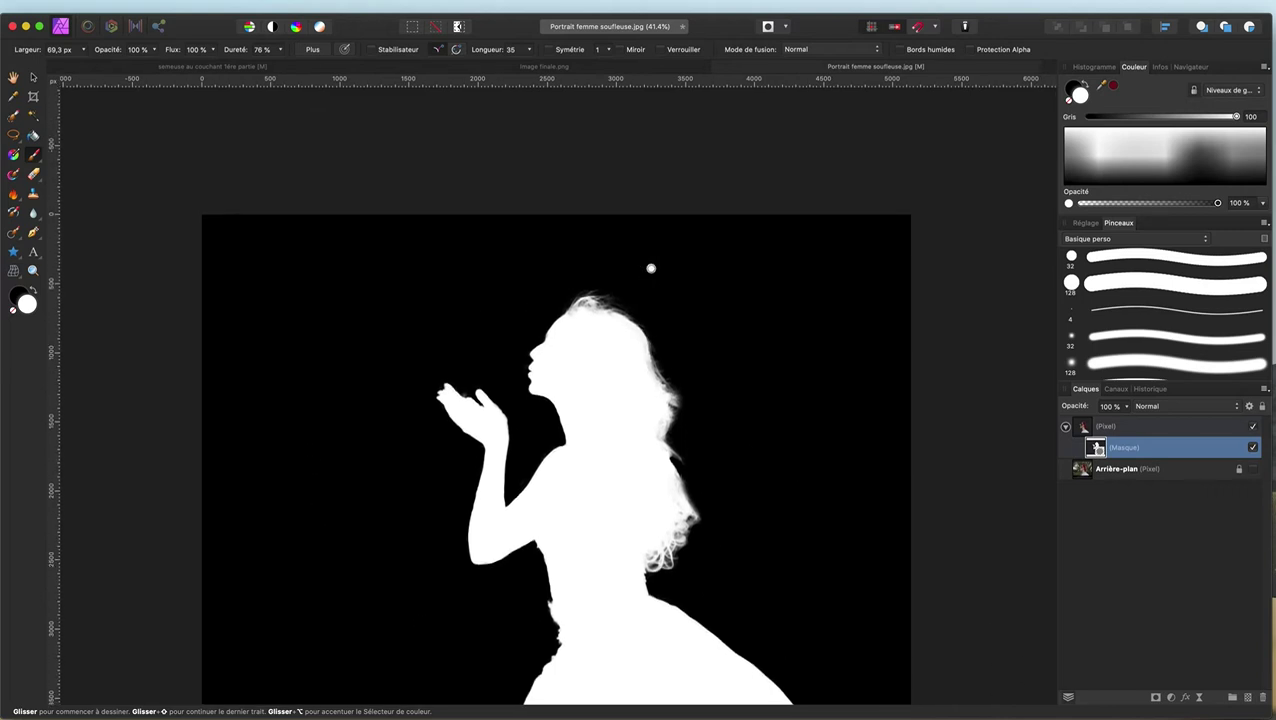
scroll(651, 268, down, 5)
scroll(651, 268, down, 4)
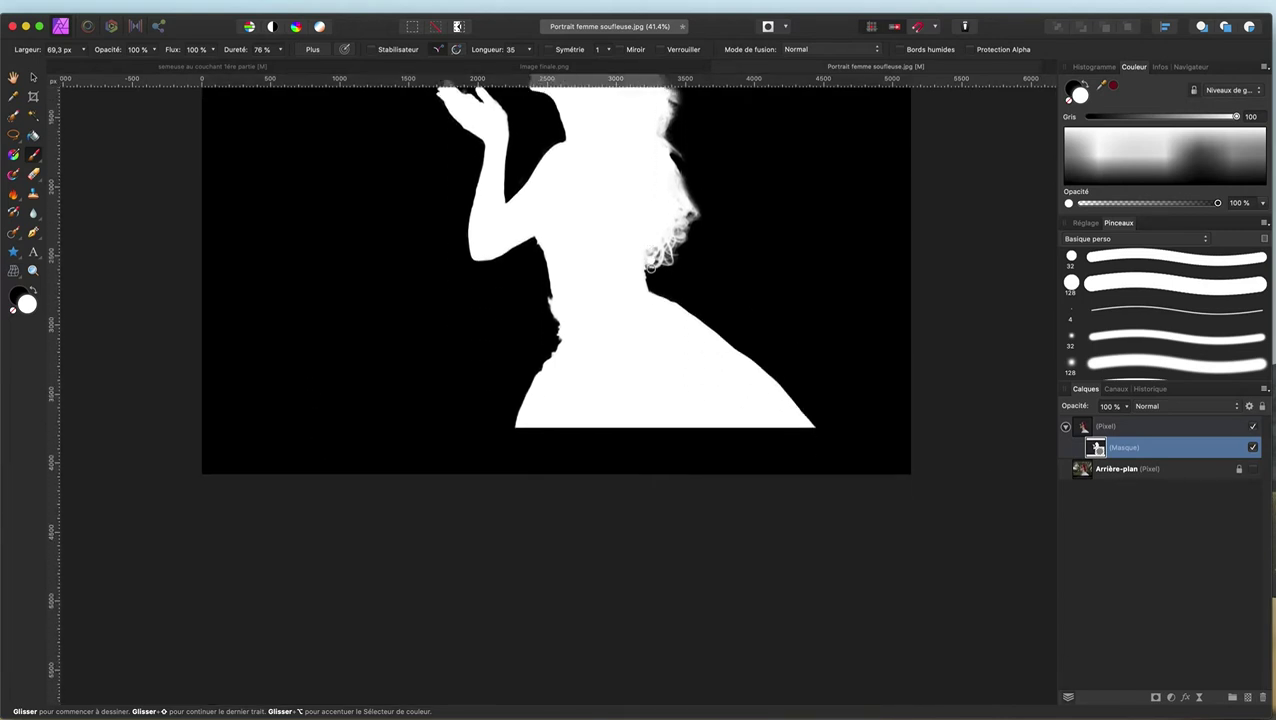
scroll(651, 268, up, 3)
scroll(651, 268, up, 2)
scroll(651, 268, up, 1)
scroll(651, 268, down, 2)
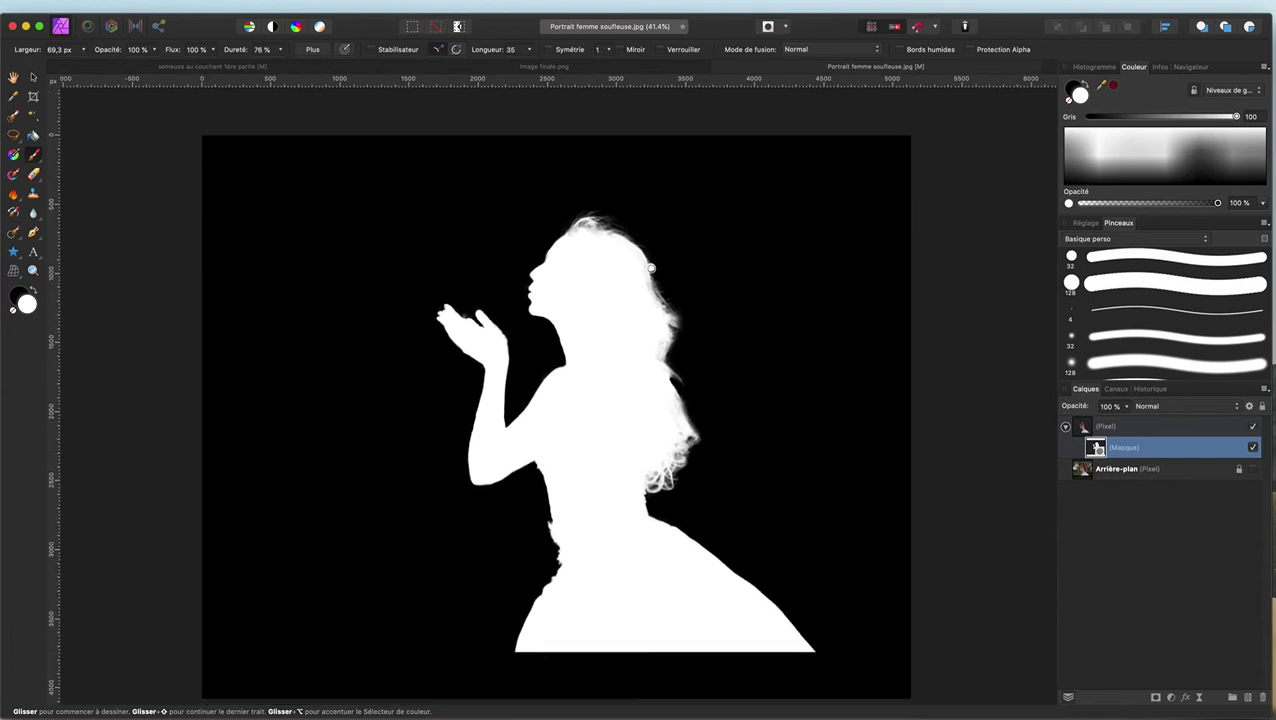
scroll(651, 268, down, 2)
scroll(651, 268, up, 1)
scroll(651, 268, up, 1)
scroll(651, 268, right, 1)
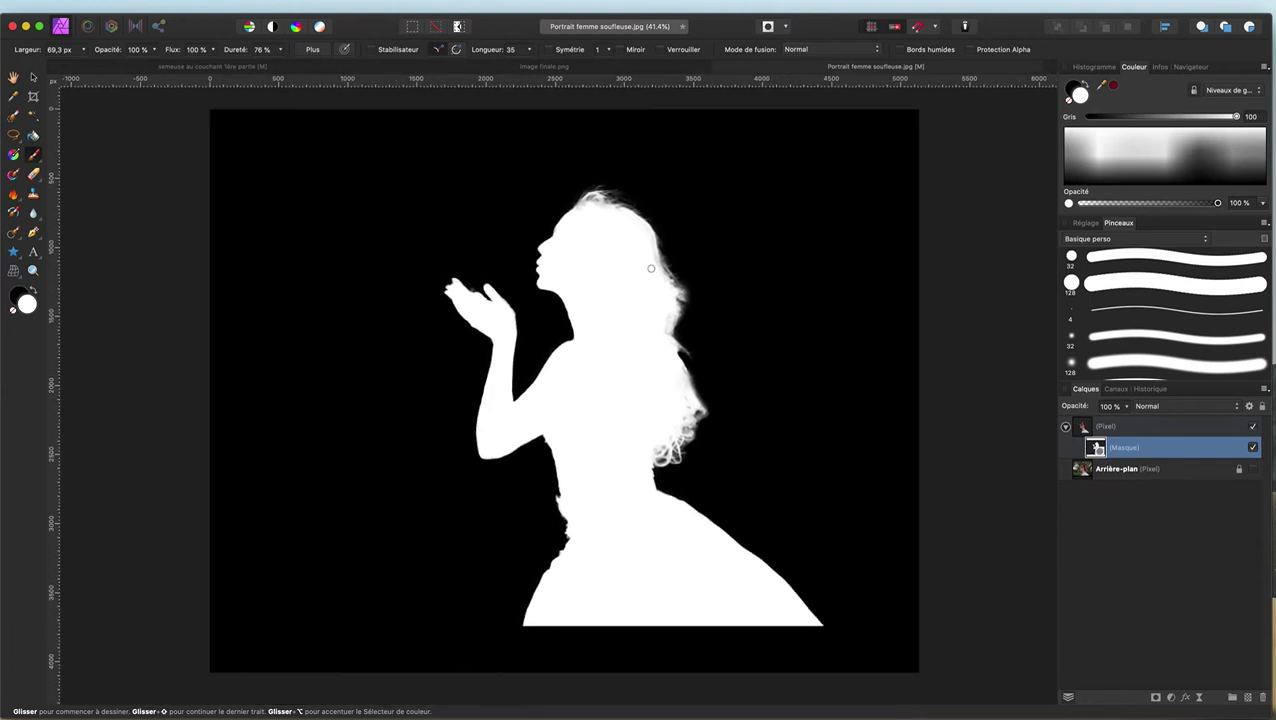
click(1146, 434)
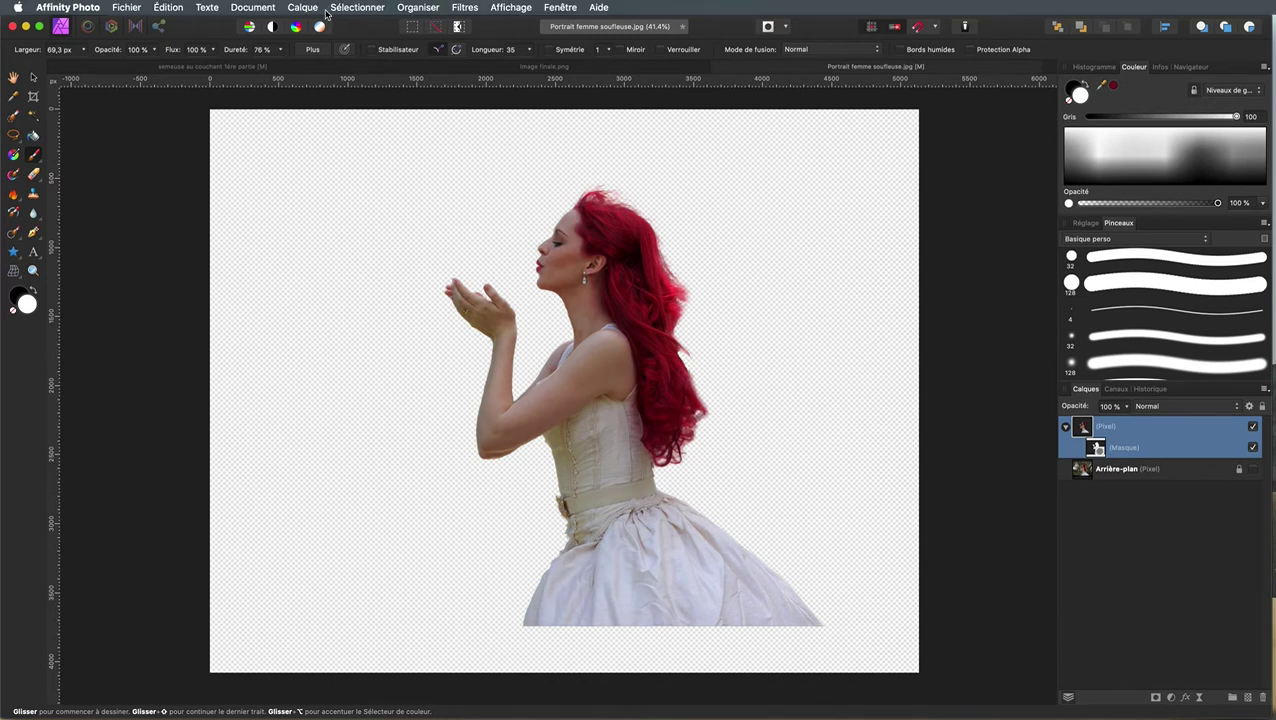
Step: Flip the woman horizontally so she faces right
click(413, 10)
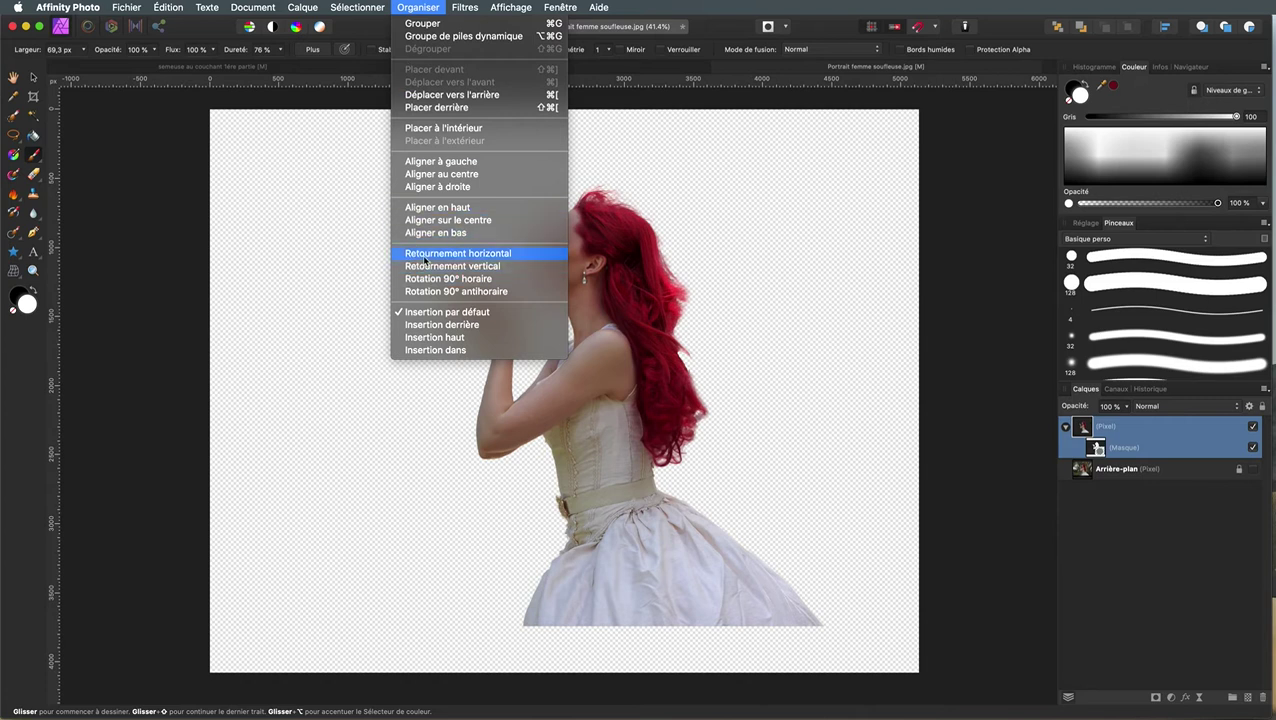
click(424, 257)
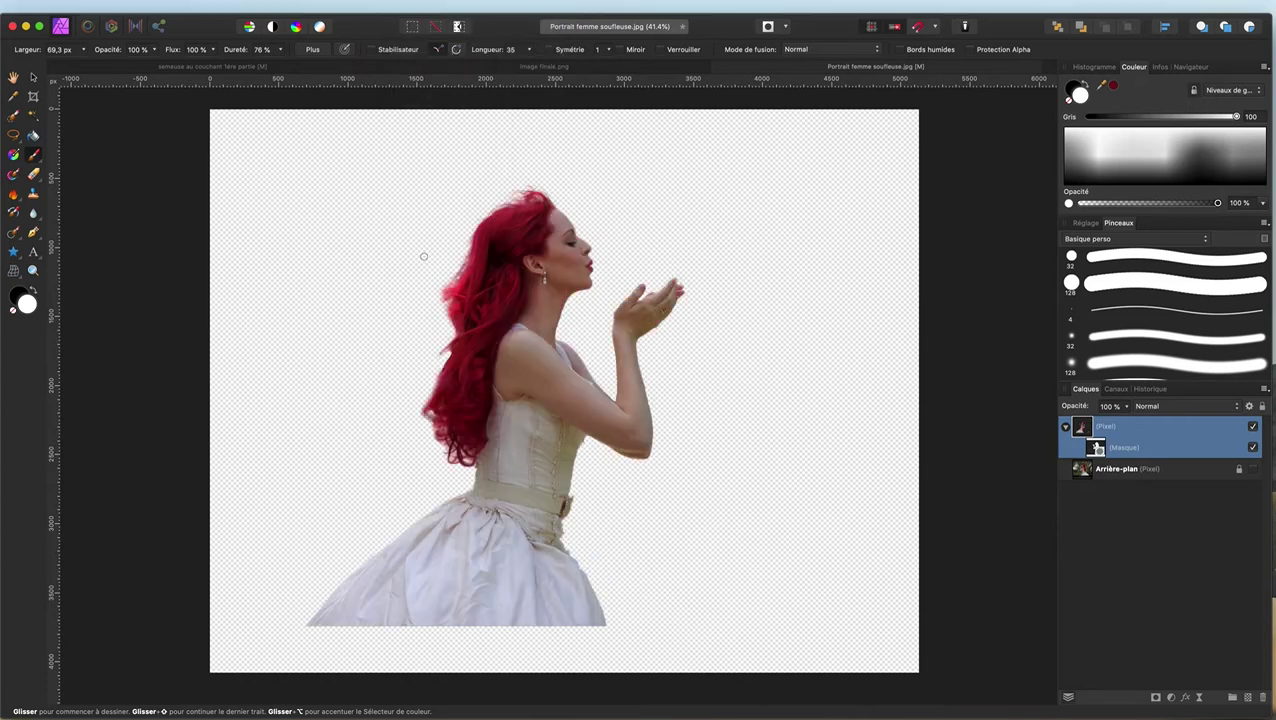
click(1185, 430)
Step: Add a new empty pixel layer above the woman and name it 'cheveux'
click(1247, 699)
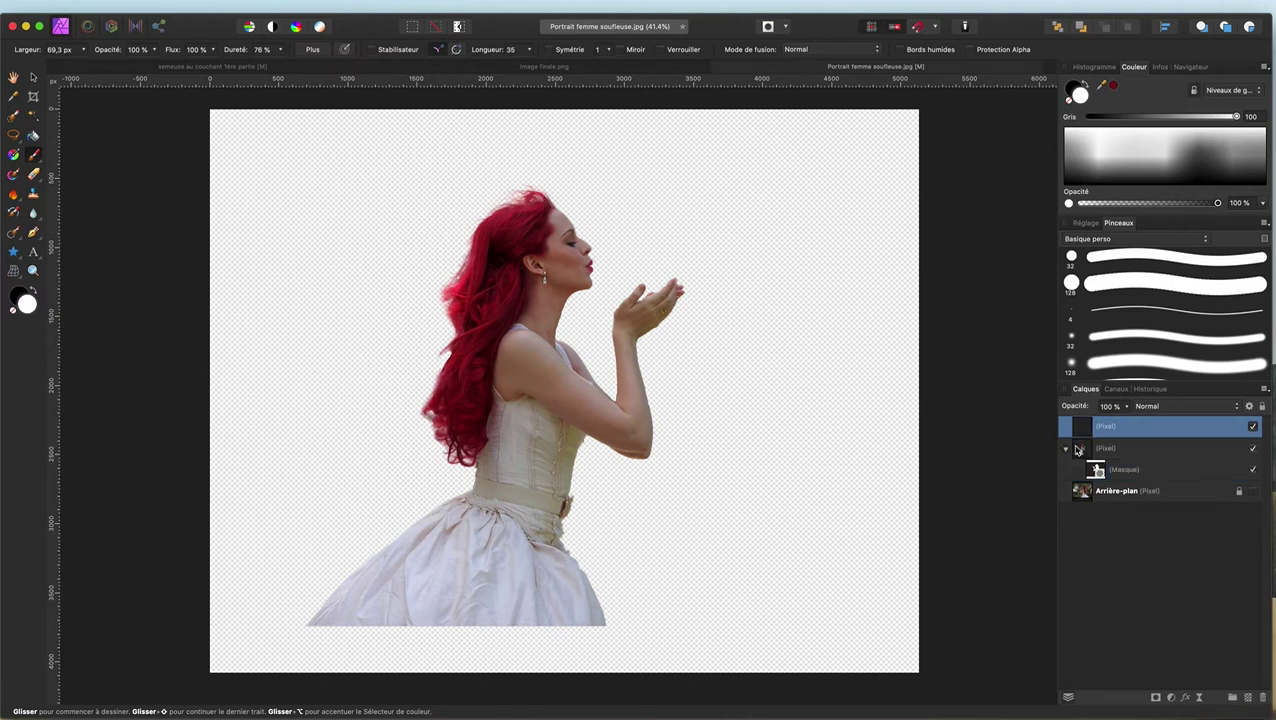
double_click(1105, 427)
text(cheveux)
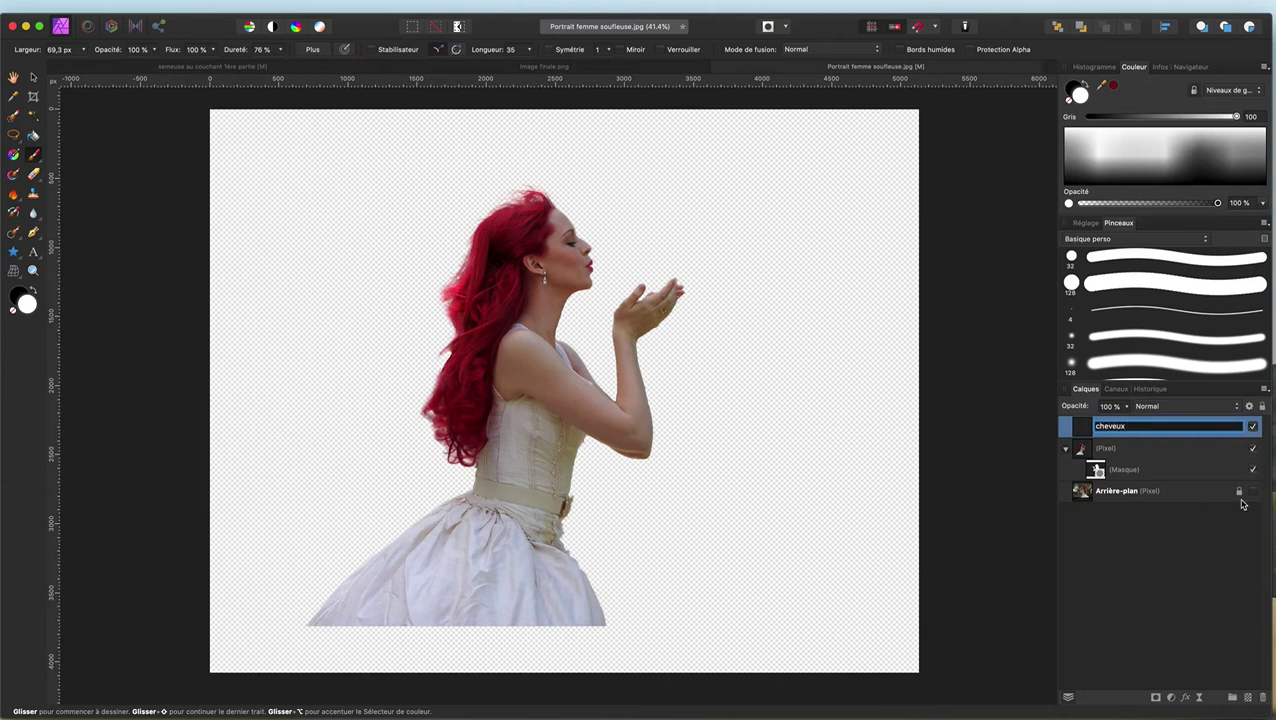
click(1177, 592)
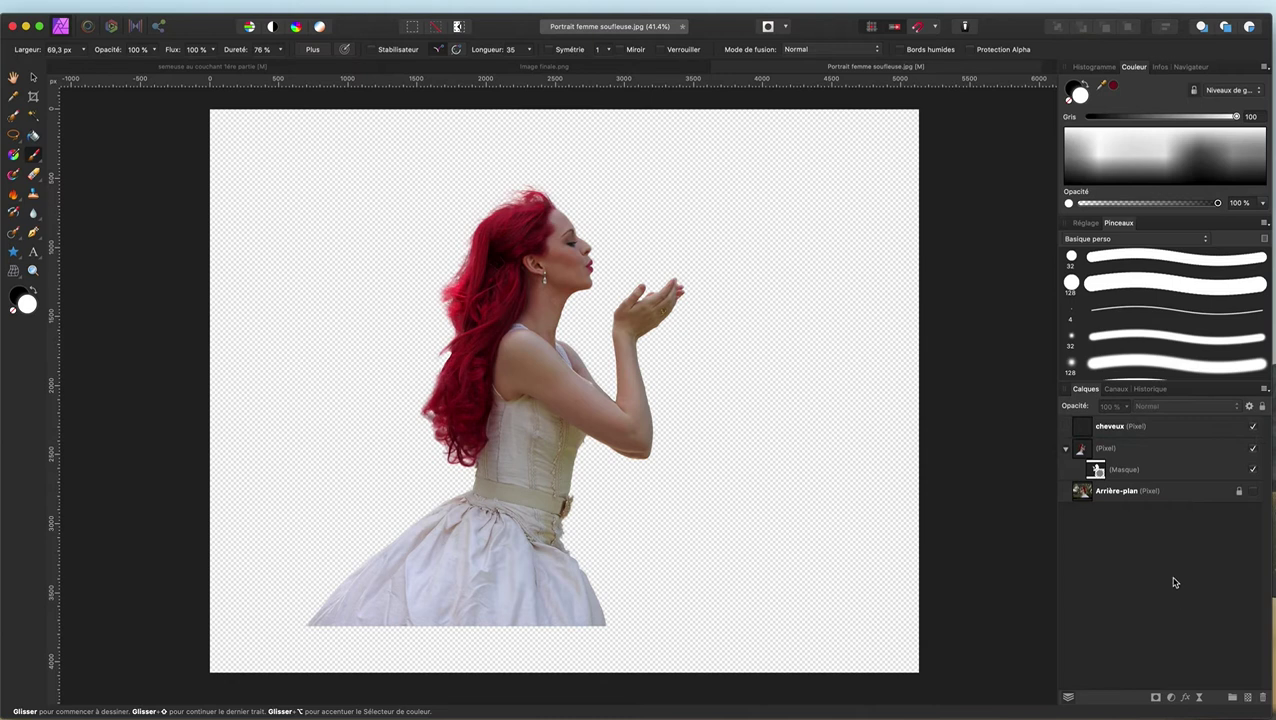
click(1111, 434)
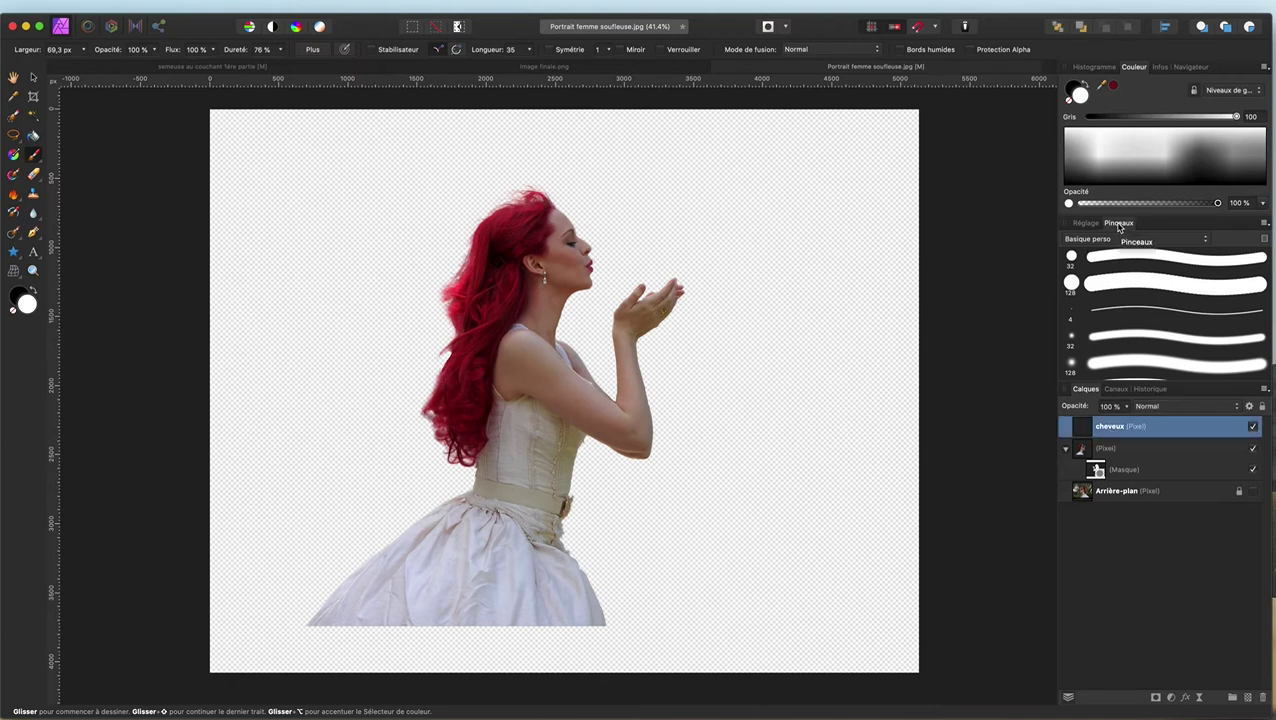
click(1105, 243)
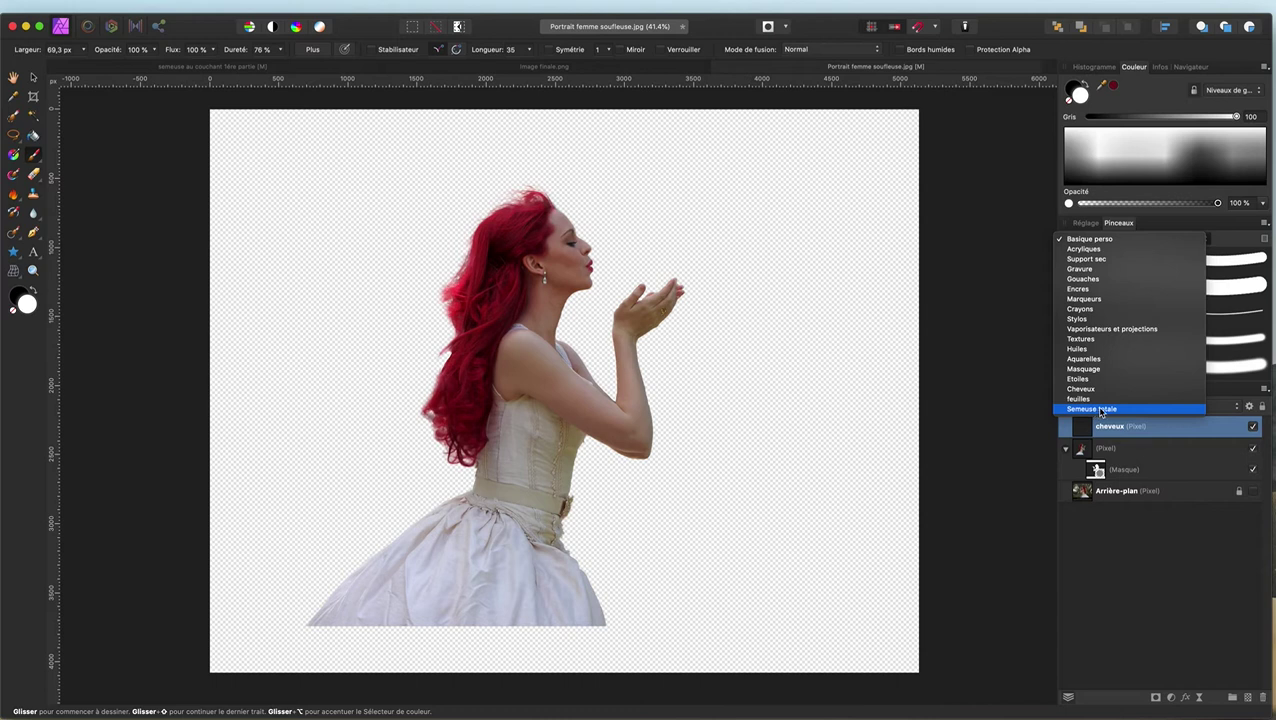
click(1149, 554)
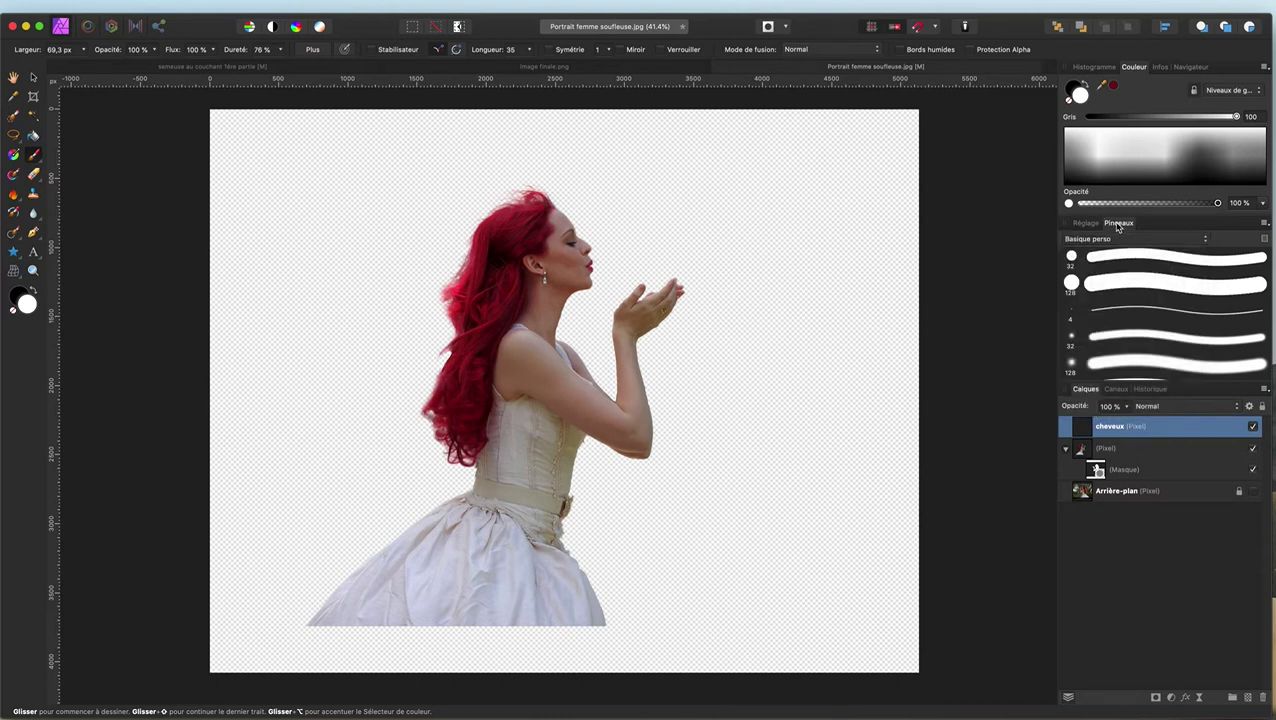
click(1265, 224)
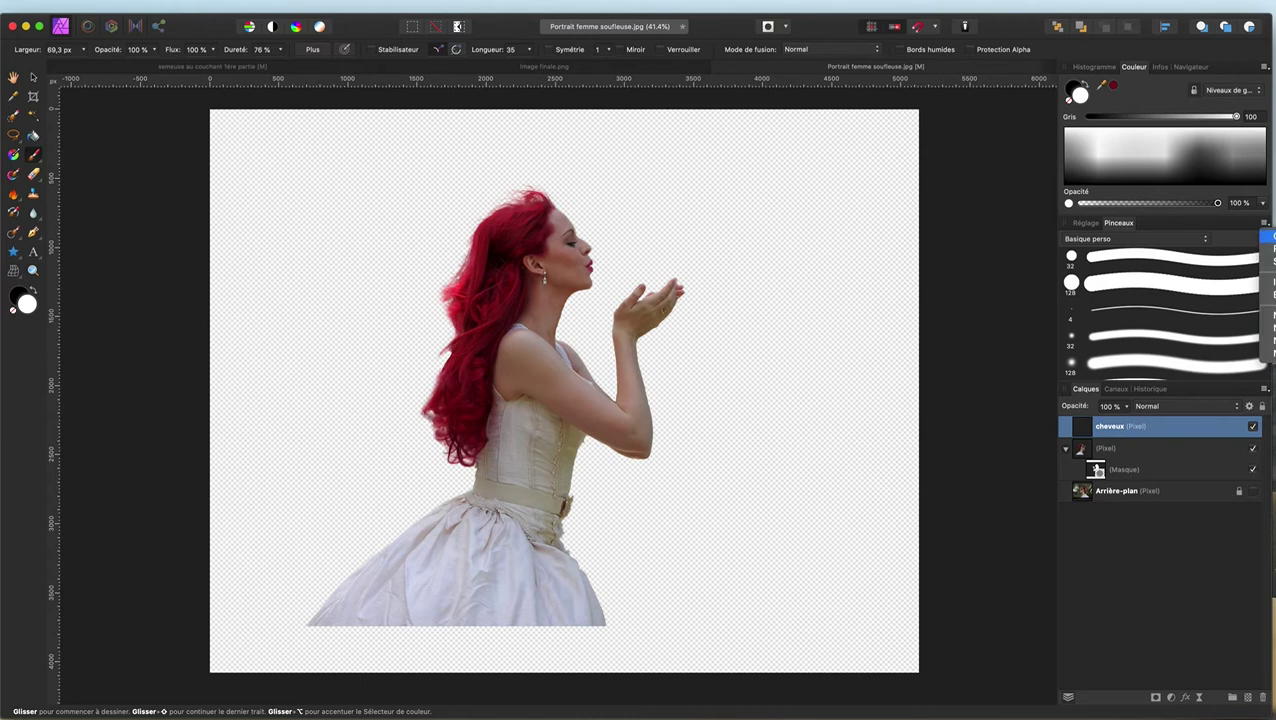
click(1267, 283)
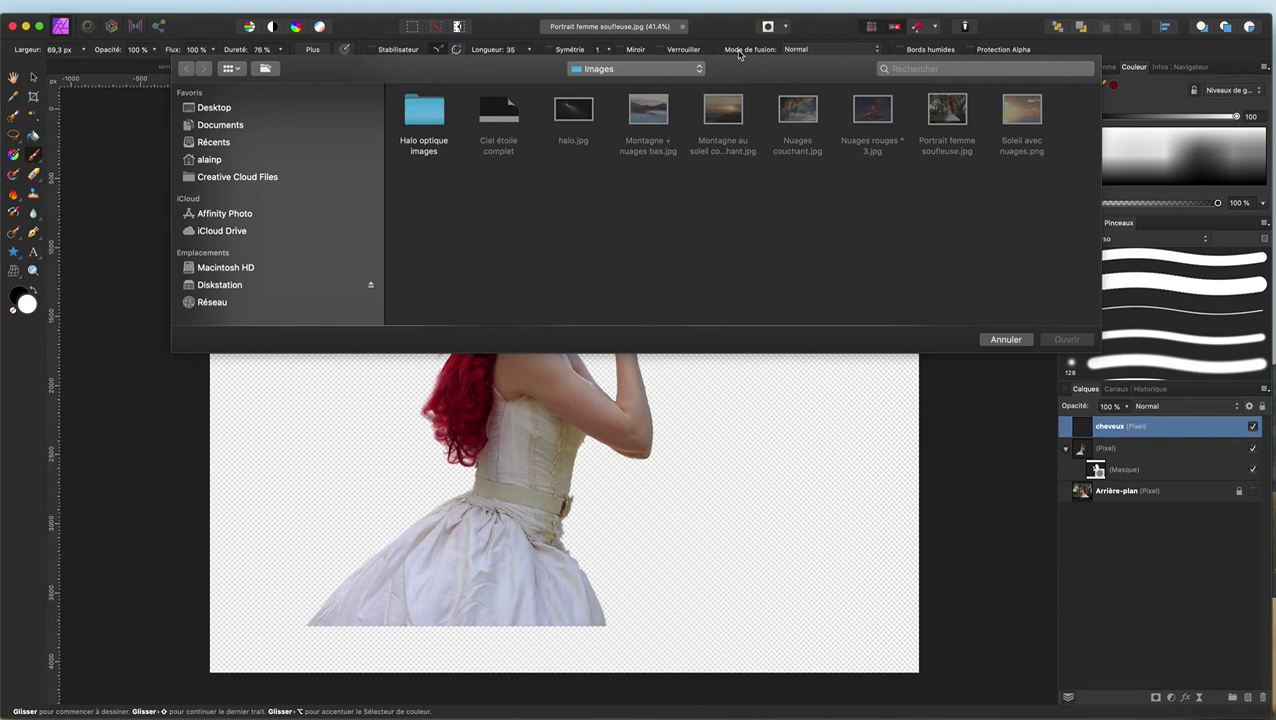
click(637, 69)
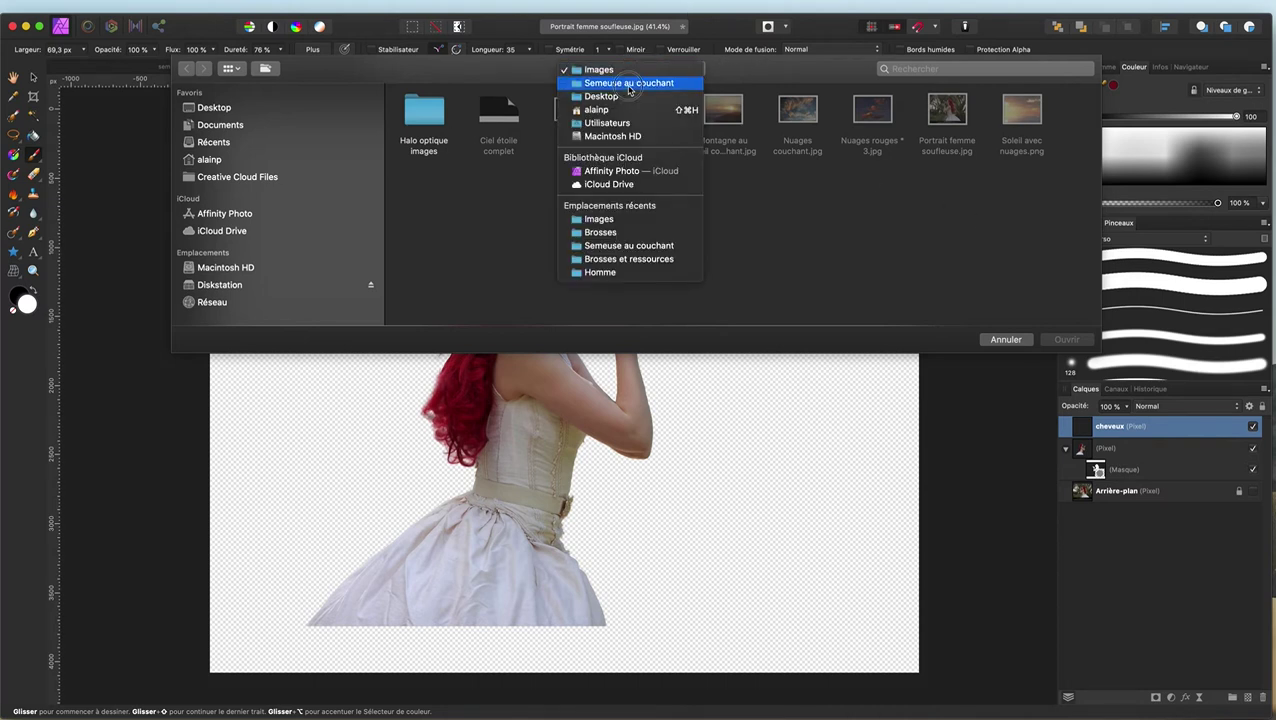
click(629, 84)
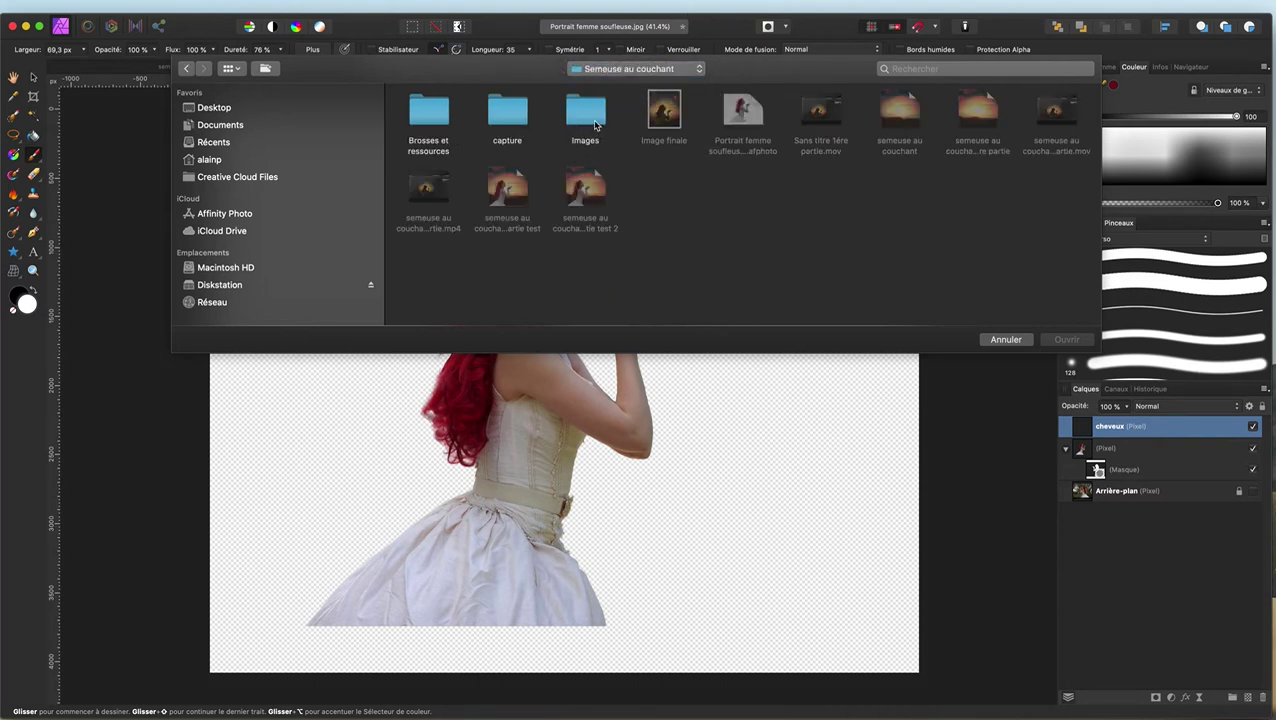
click(596, 125)
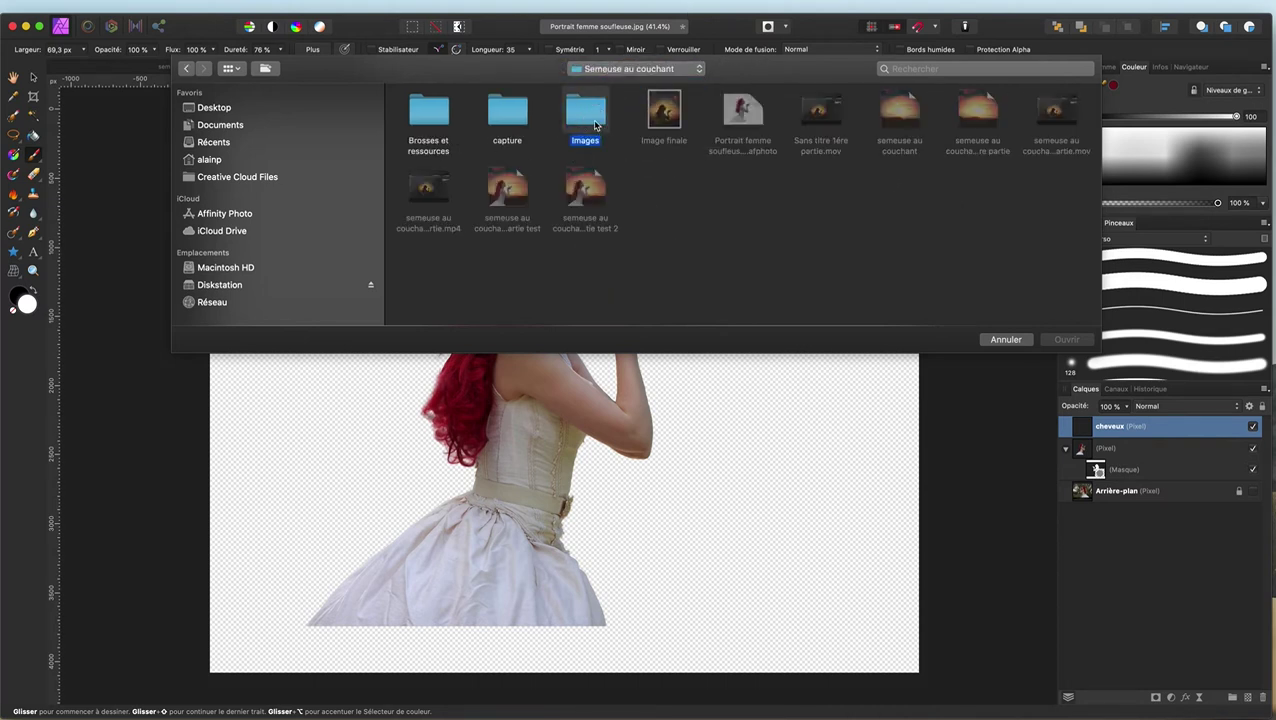
double_click(435, 114)
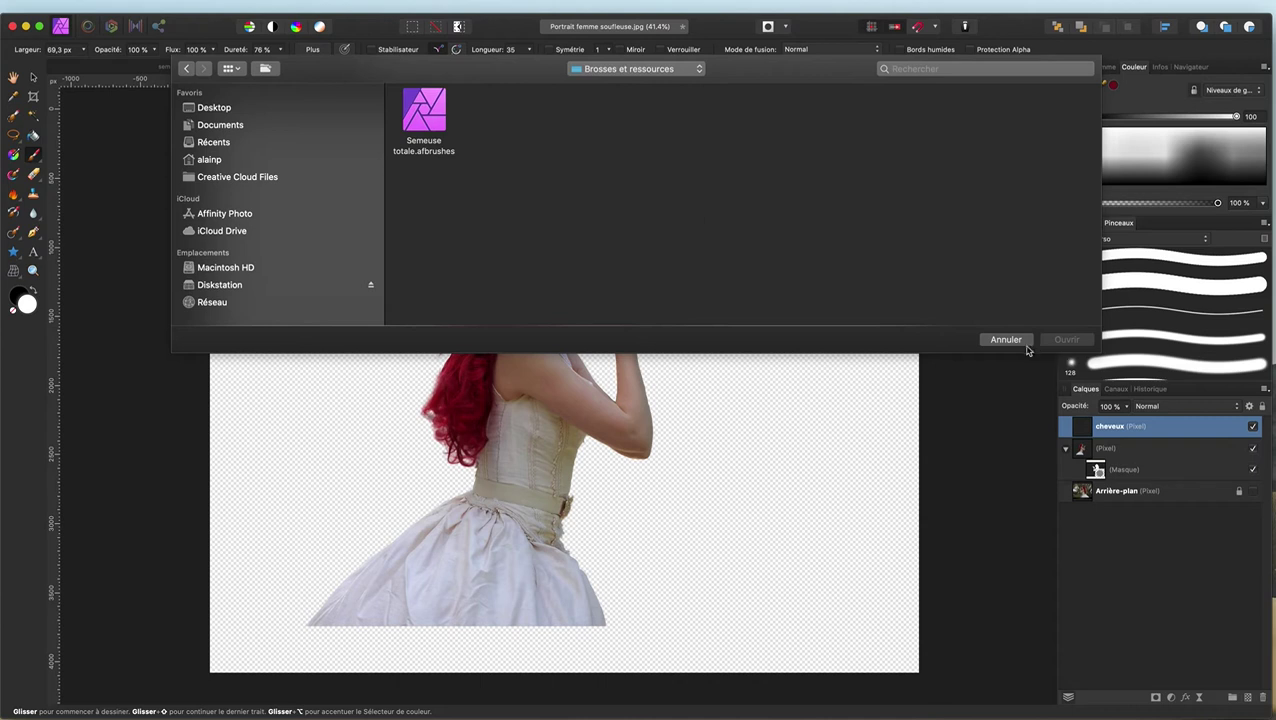
click(996, 341)
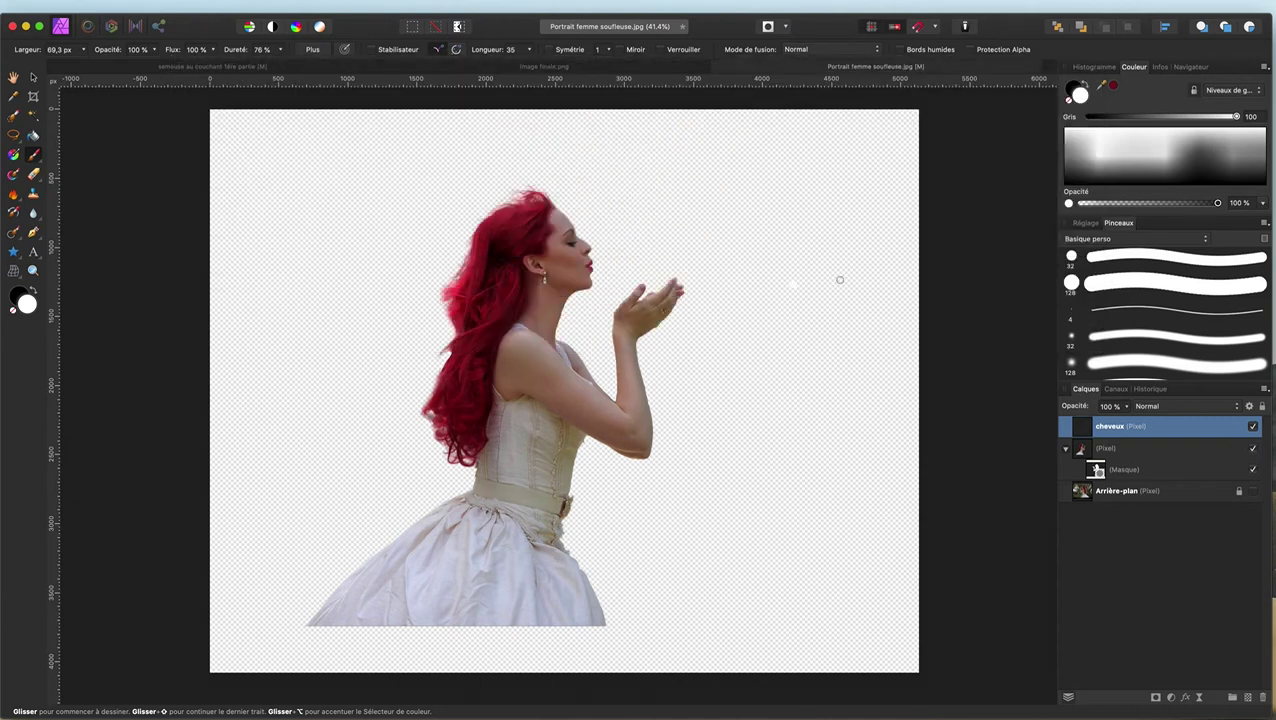
Step: Switch the Brushes panel category to Semeuse totale and browse its hair-strand brushes
click(1142, 637)
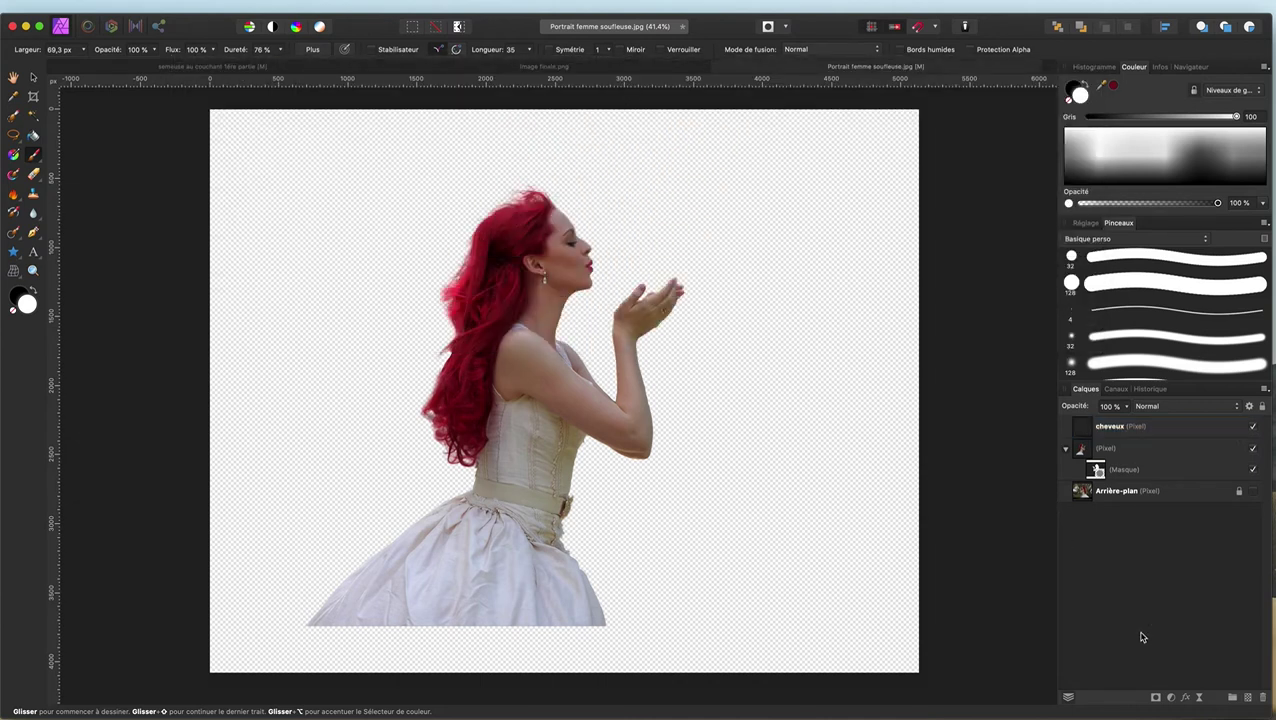
click(1114, 238)
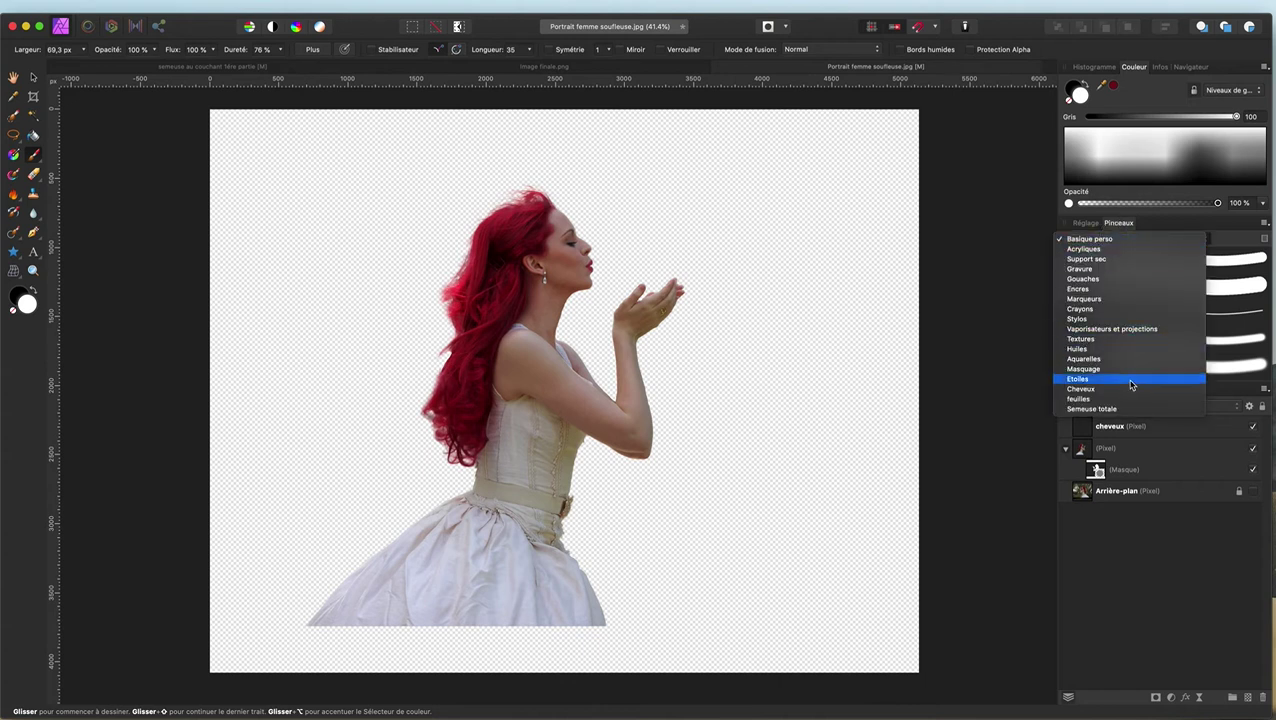
click(1128, 413)
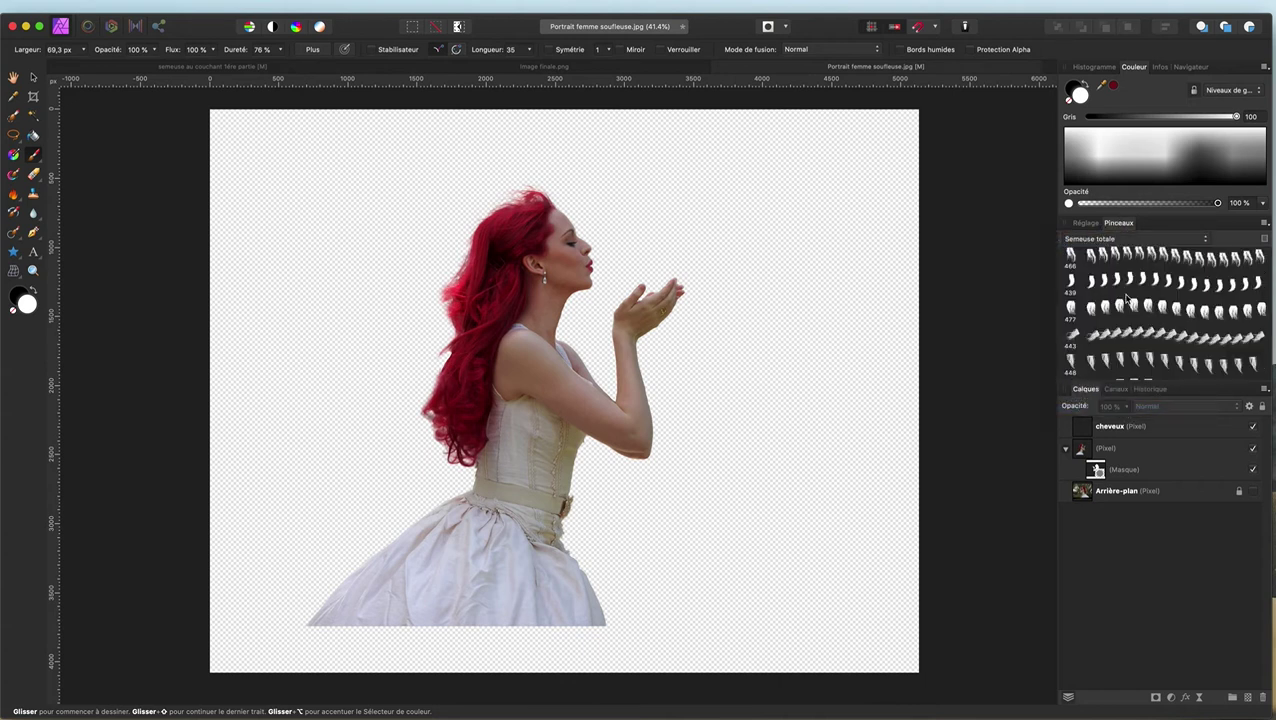
scroll(1127, 298, down, 2)
scroll(1127, 298, down, 2)
scroll(1127, 298, down, 2)
scroll(1127, 298, down, 2)
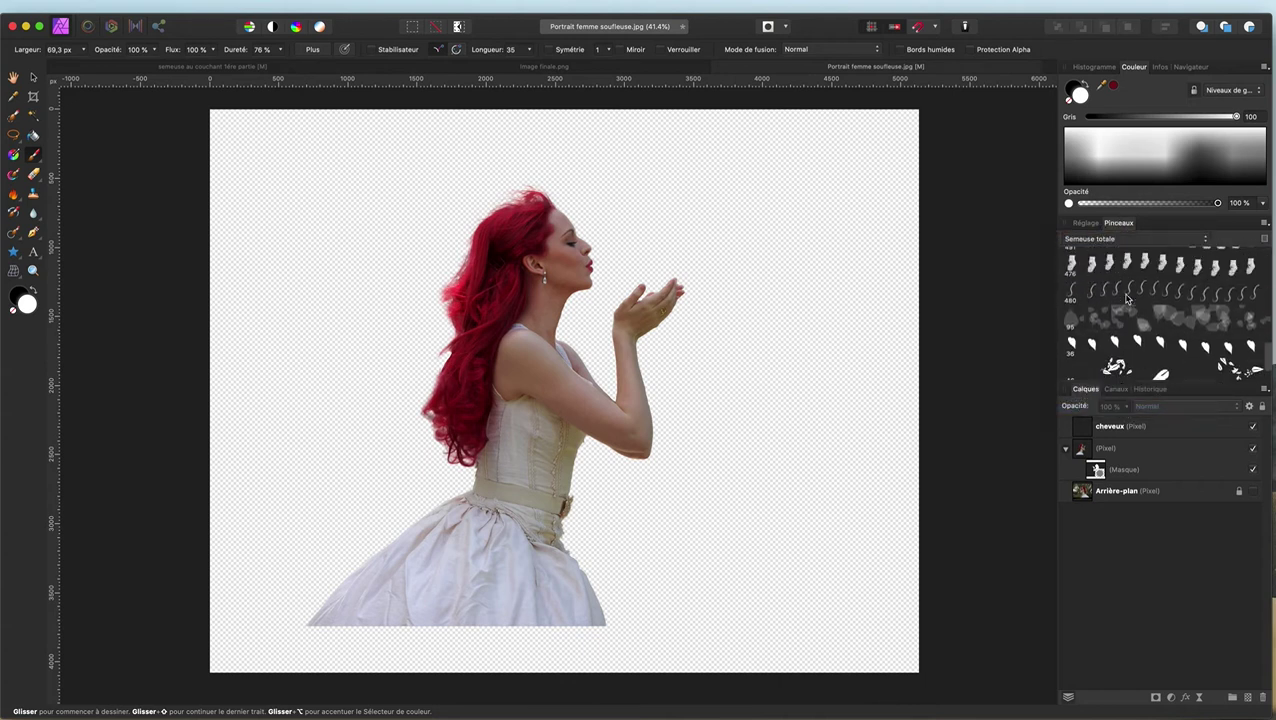
scroll(1127, 298, down, 1)
scroll(1127, 298, down, 1)
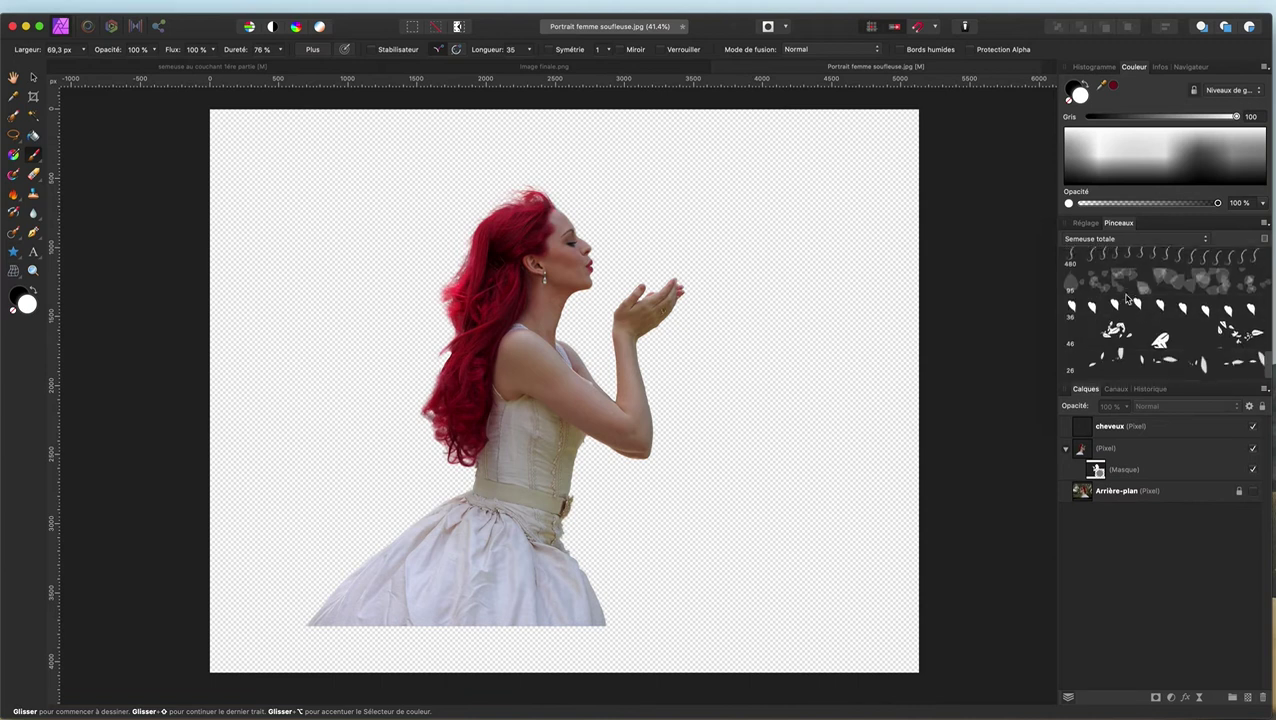
scroll(1129, 280, up, 3)
scroll(1129, 280, up, 3)
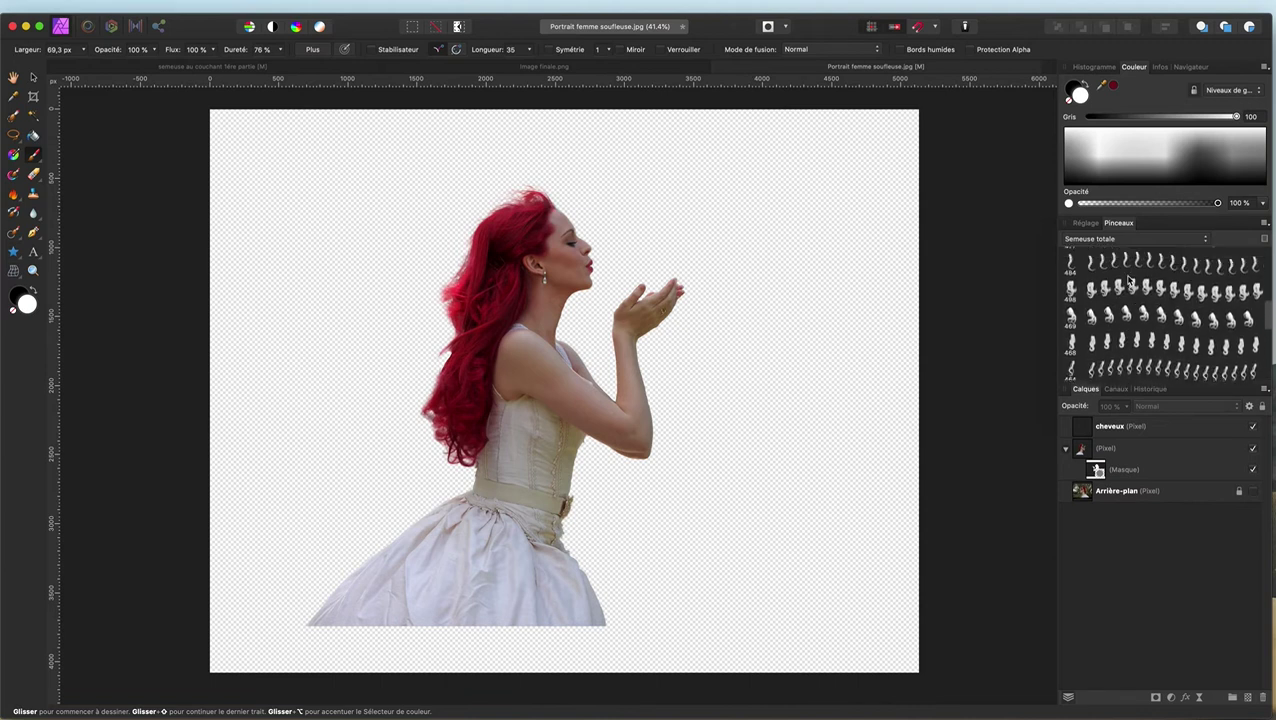
scroll(1129, 280, up, 3)
scroll(1129, 280, up, 2)
scroll(1128, 280, down, 1)
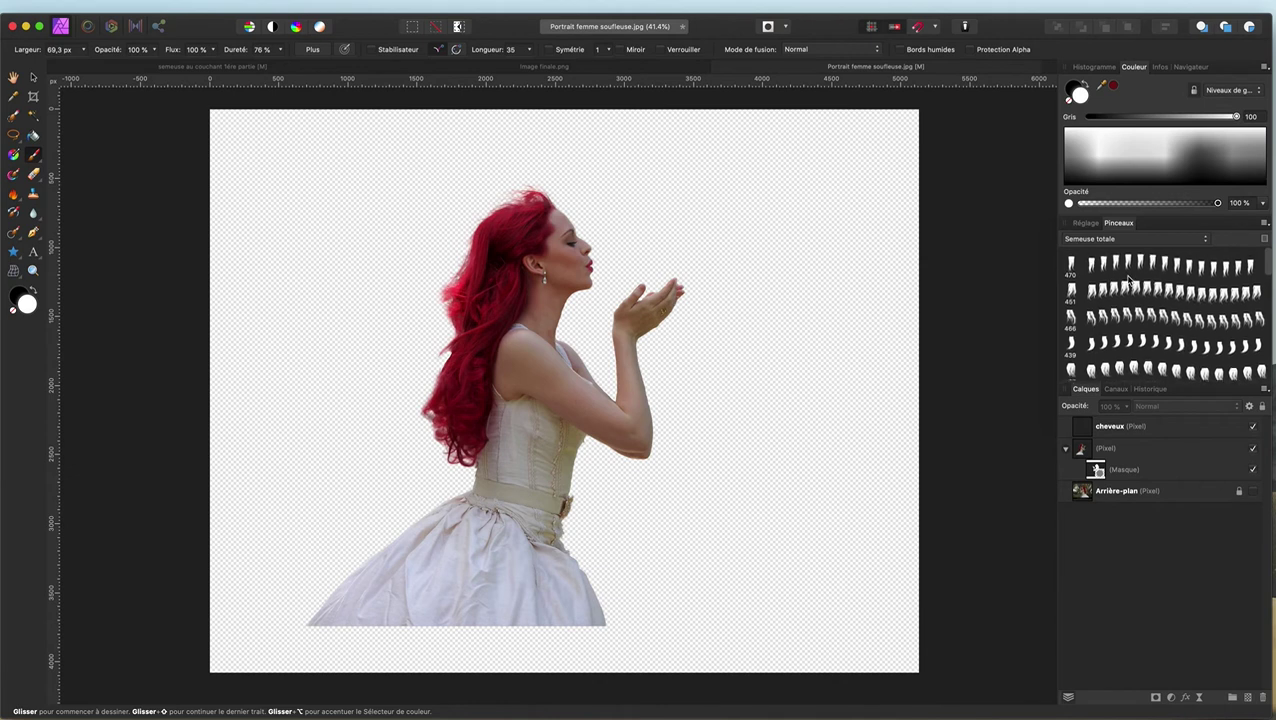
scroll(234, 213, up, 3)
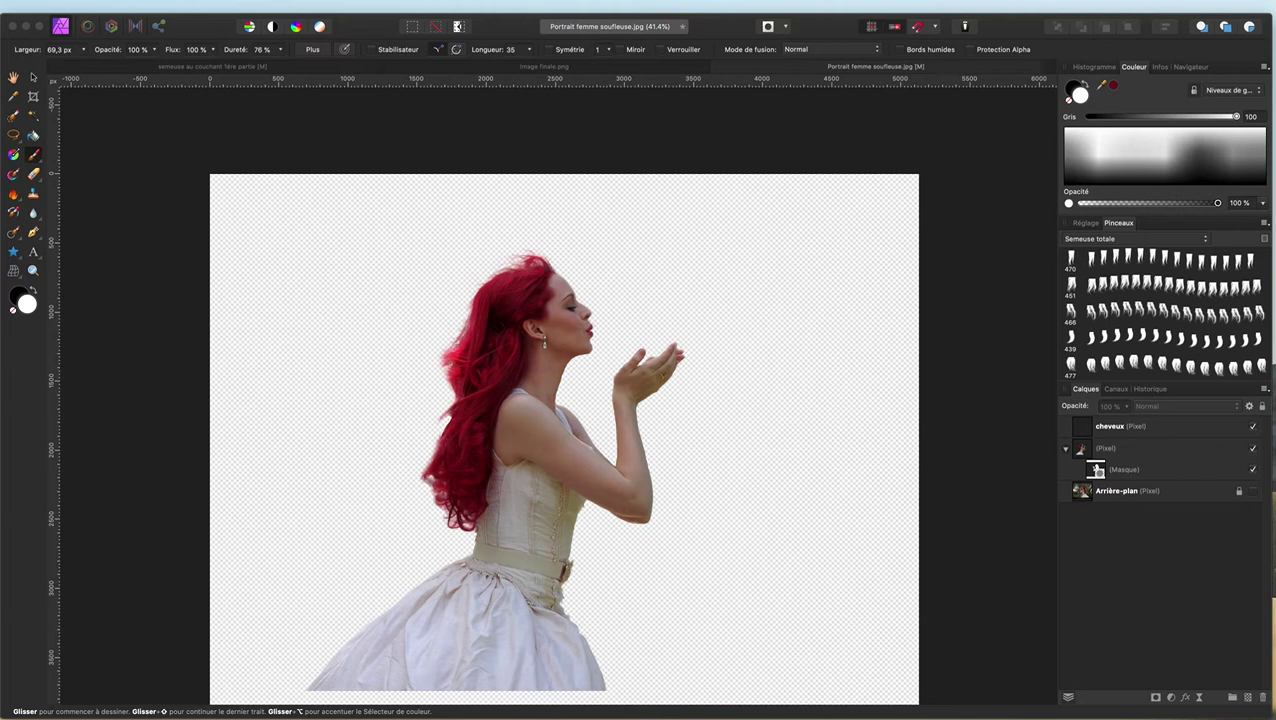
Step: Browse the Semeuse totale brushes and choose the hair2 brush
scroll(447, 393, up, 3)
scroll(447, 393, up, 2)
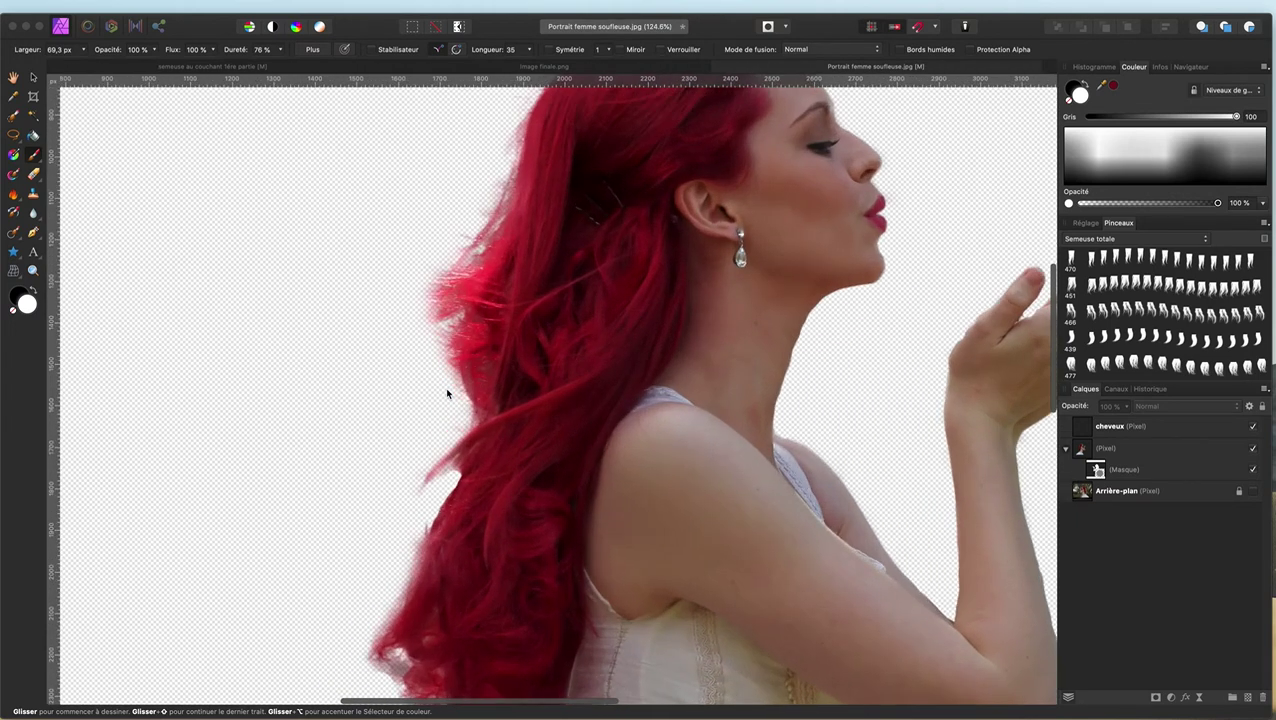
scroll(447, 393, up, 5)
scroll(447, 393, right, 3)
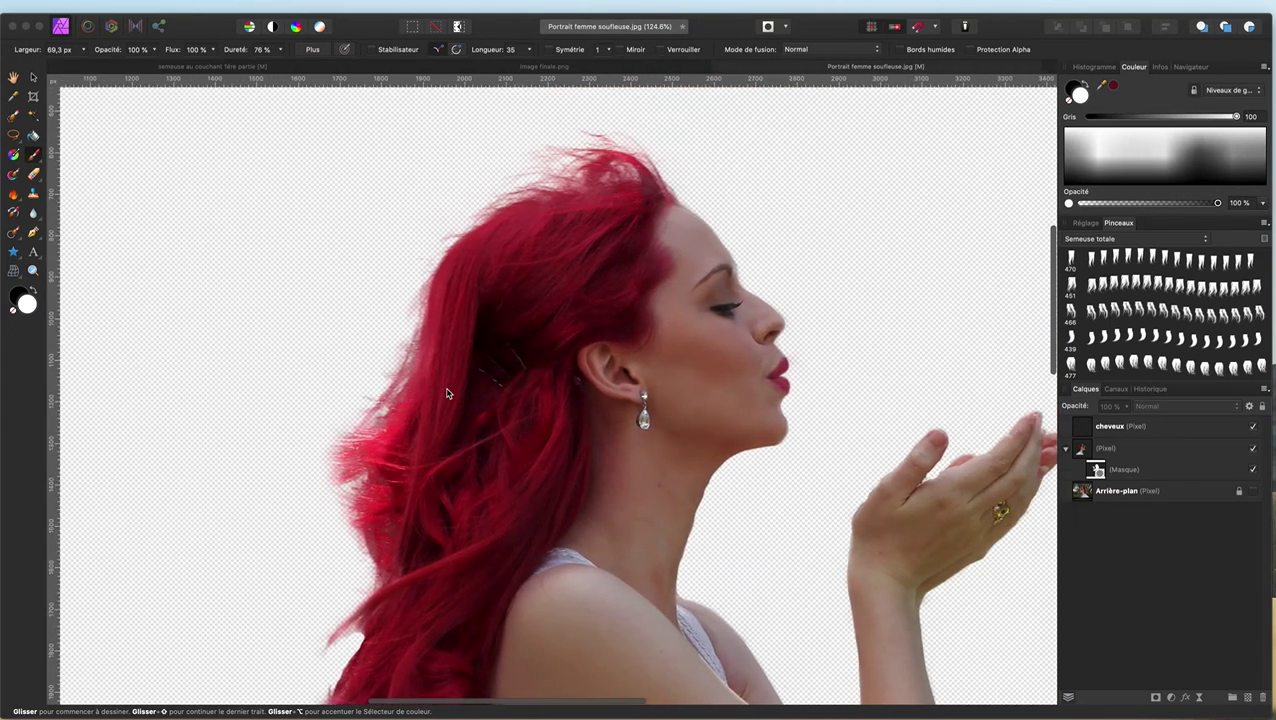
scroll(447, 393, right, 2)
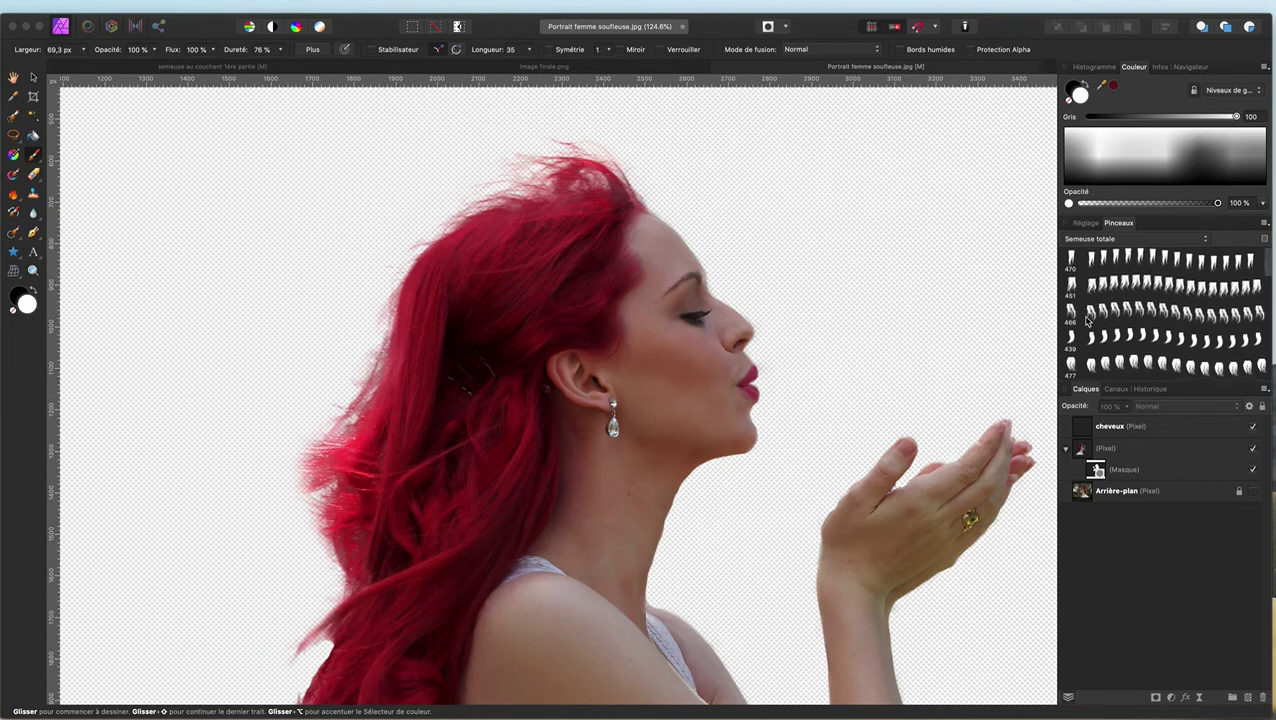
scroll(1087, 318, down, 3)
scroll(1085, 338, down, 2)
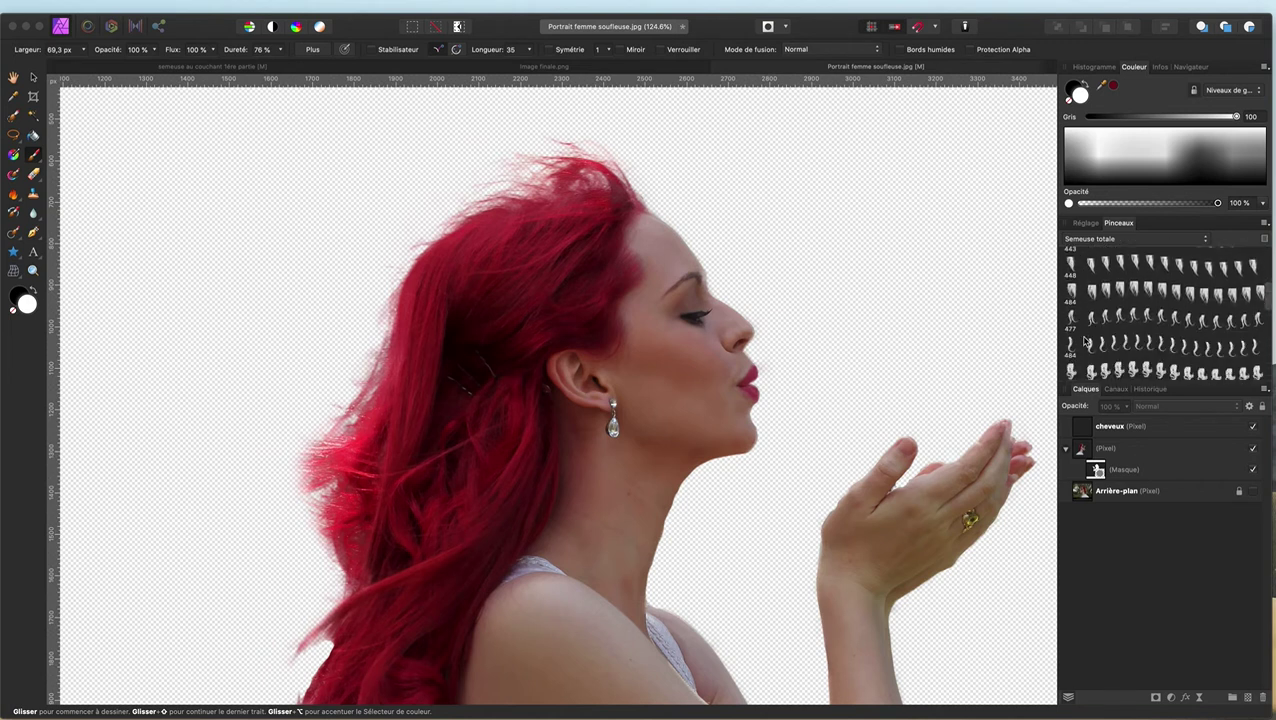
scroll(1088, 335, down, 1)
click(1097, 312)
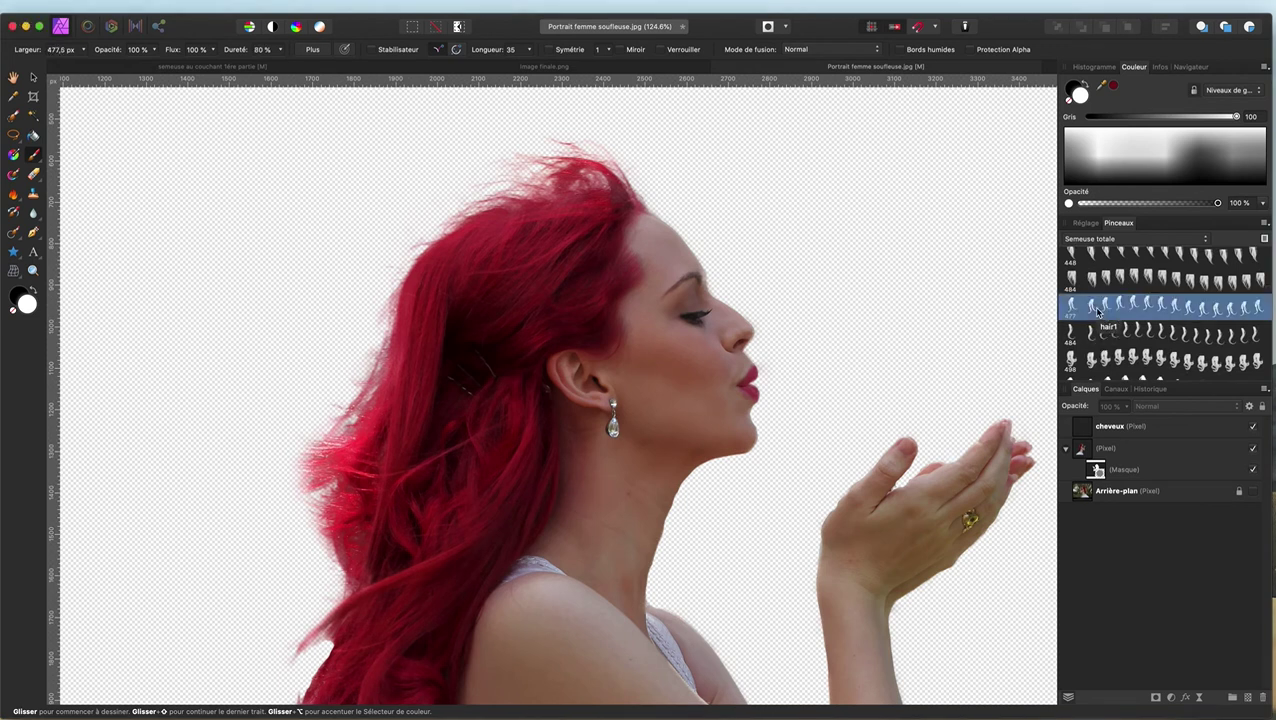
click(1090, 338)
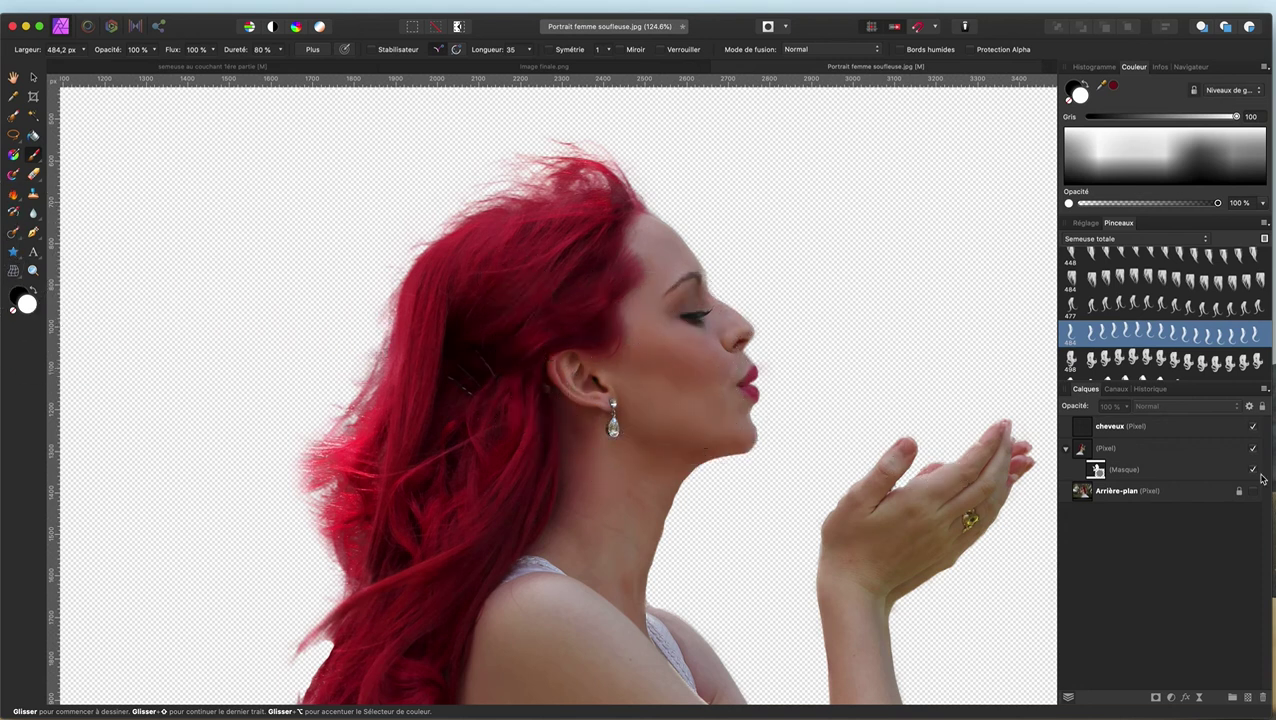
Step: Select the cheveux layer and sample a deep red from the woman's hair
click(1180, 431)
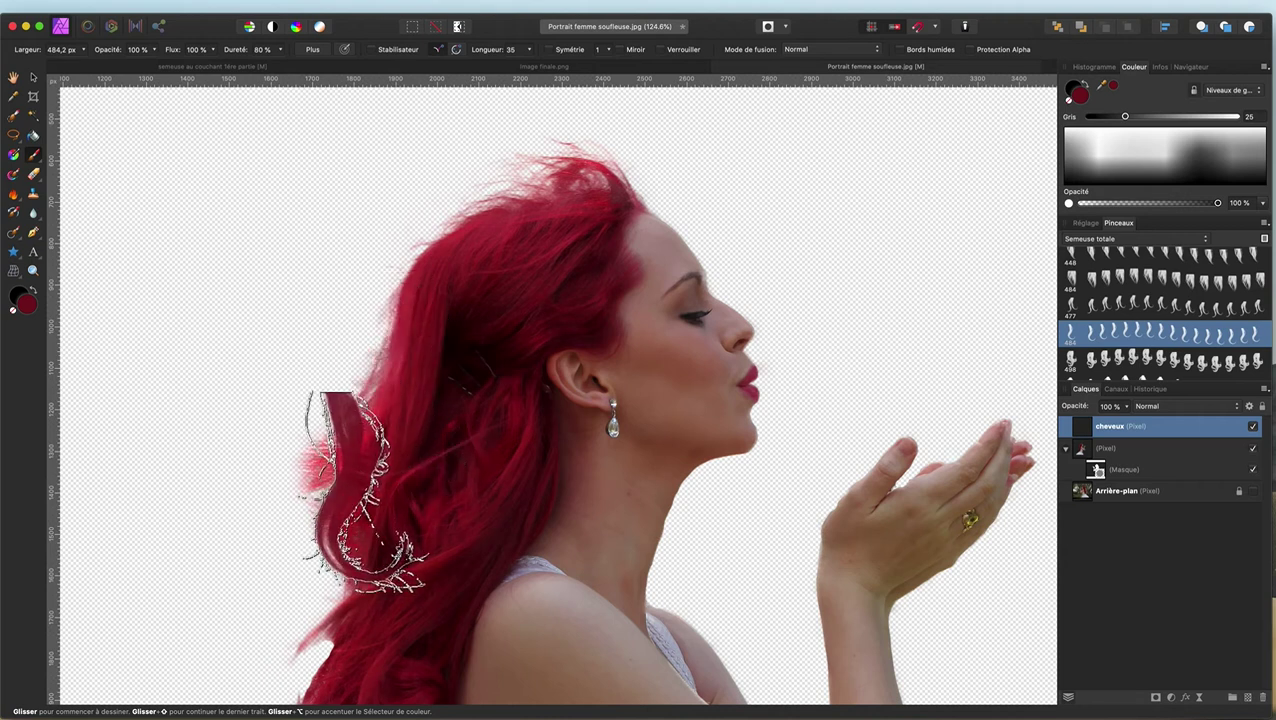
alt+click(380, 490)
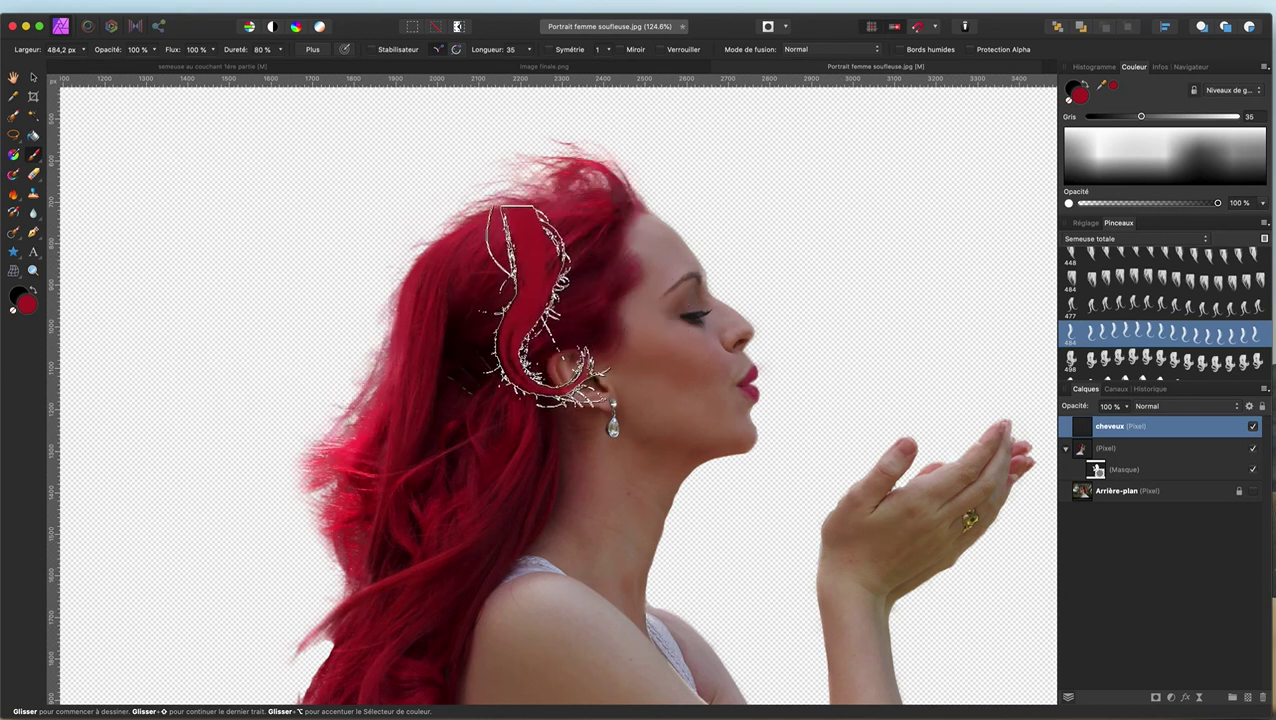
alt+click(565, 290)
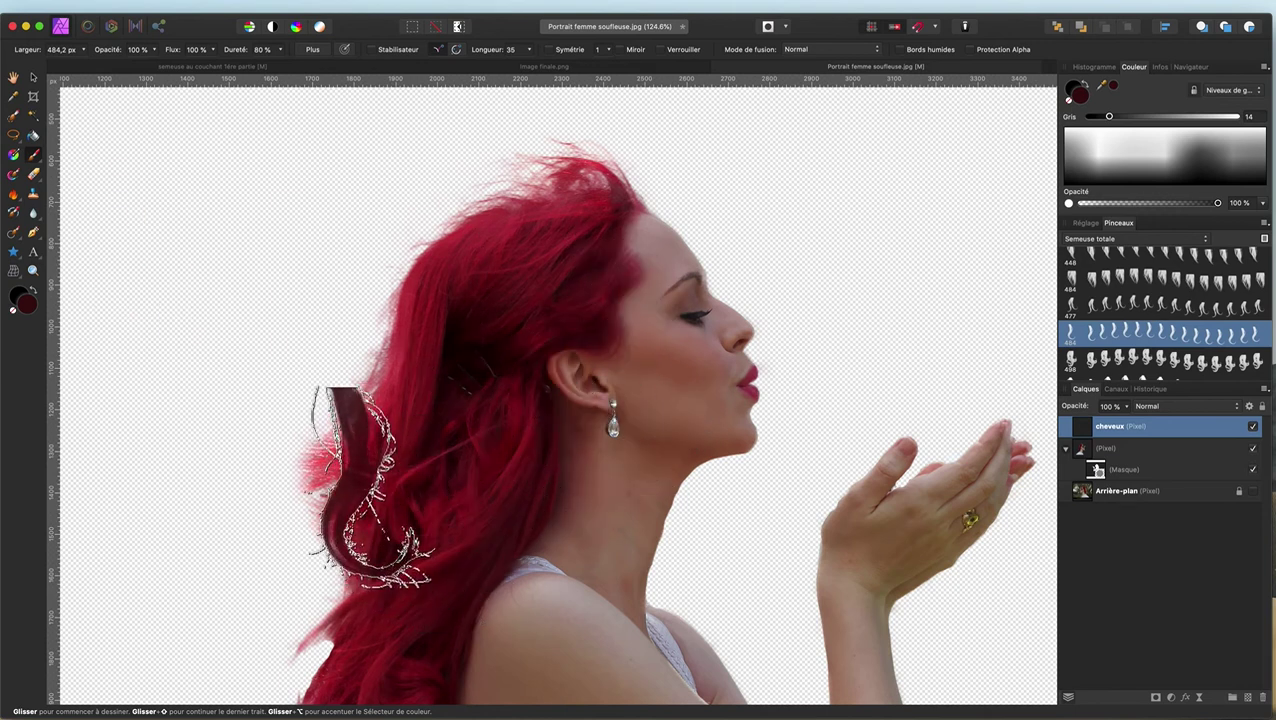
alt+click(372, 487)
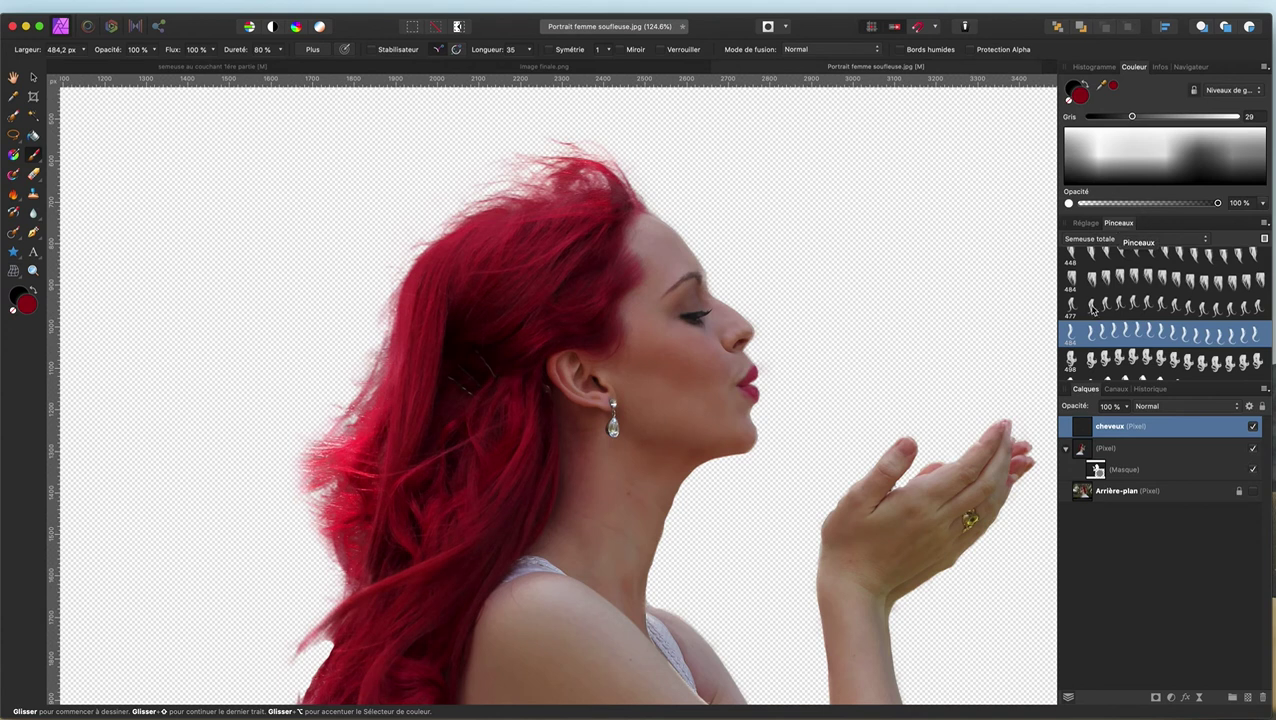
Step: Set the hair2 brush to about 17% rotation and 700 px, and stamp a leftward strand
double_click(1070, 340)
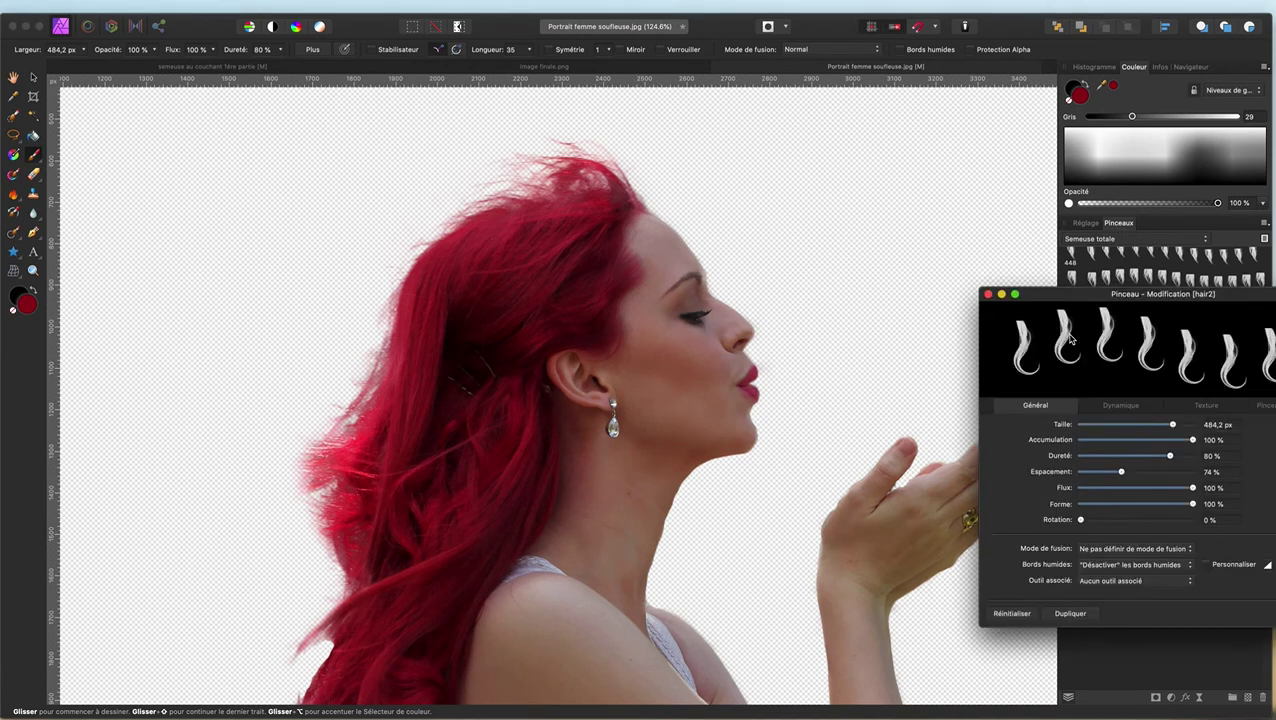
drag(1061, 302, 861, 79)
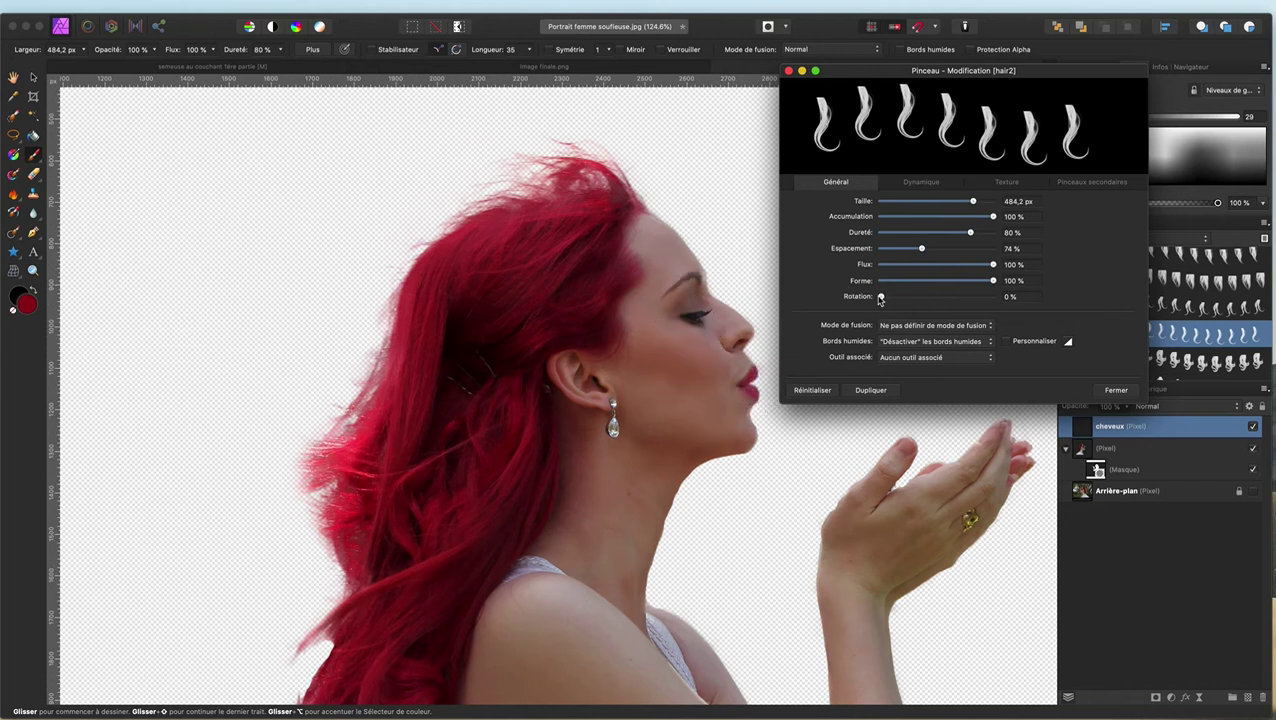
drag(880, 298, 913, 303)
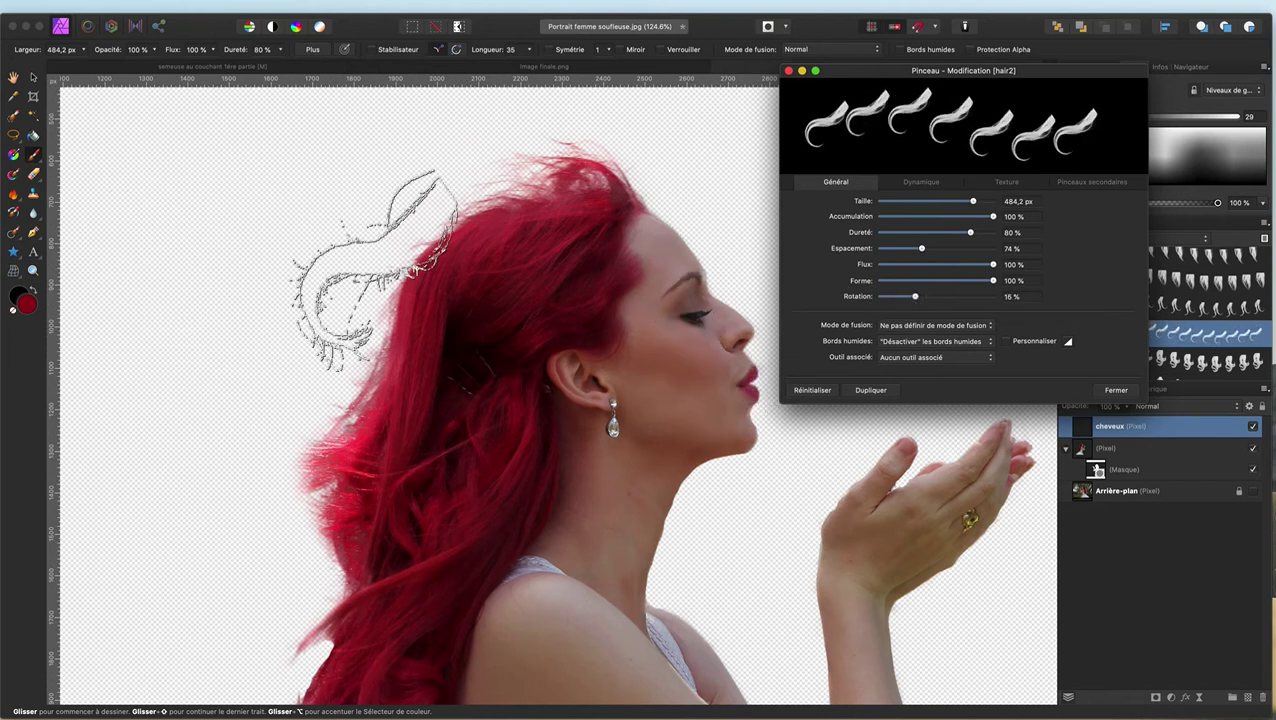
drag(290, 350, 330, 350)
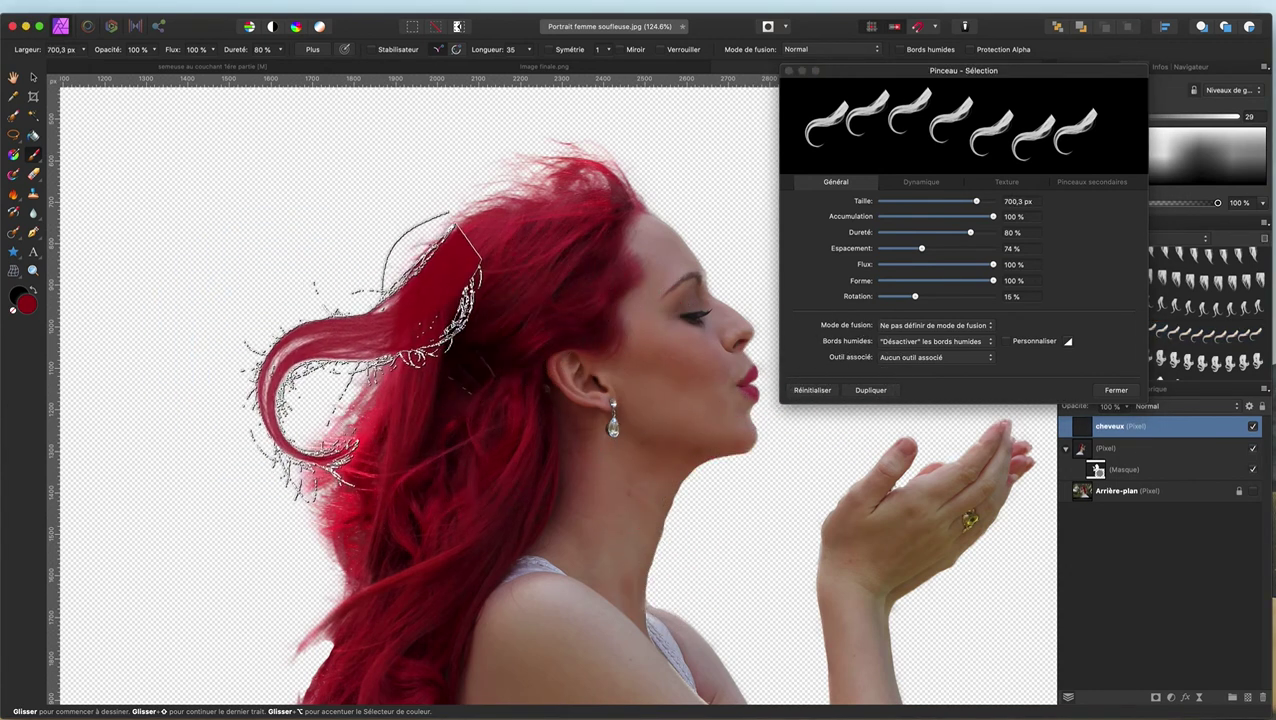
click(360, 350)
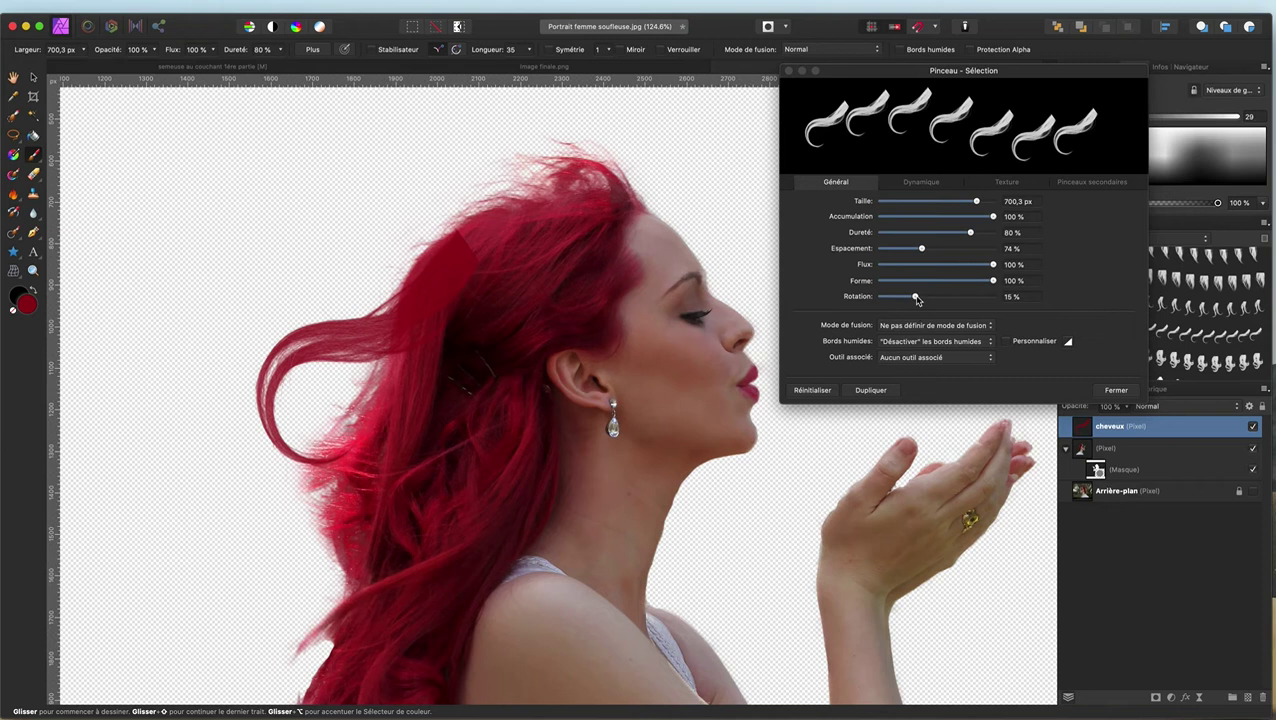
Step: Paint more dark-red strands down the left side, lowering brush rotation to 4%
drag(916, 299, 901, 300)
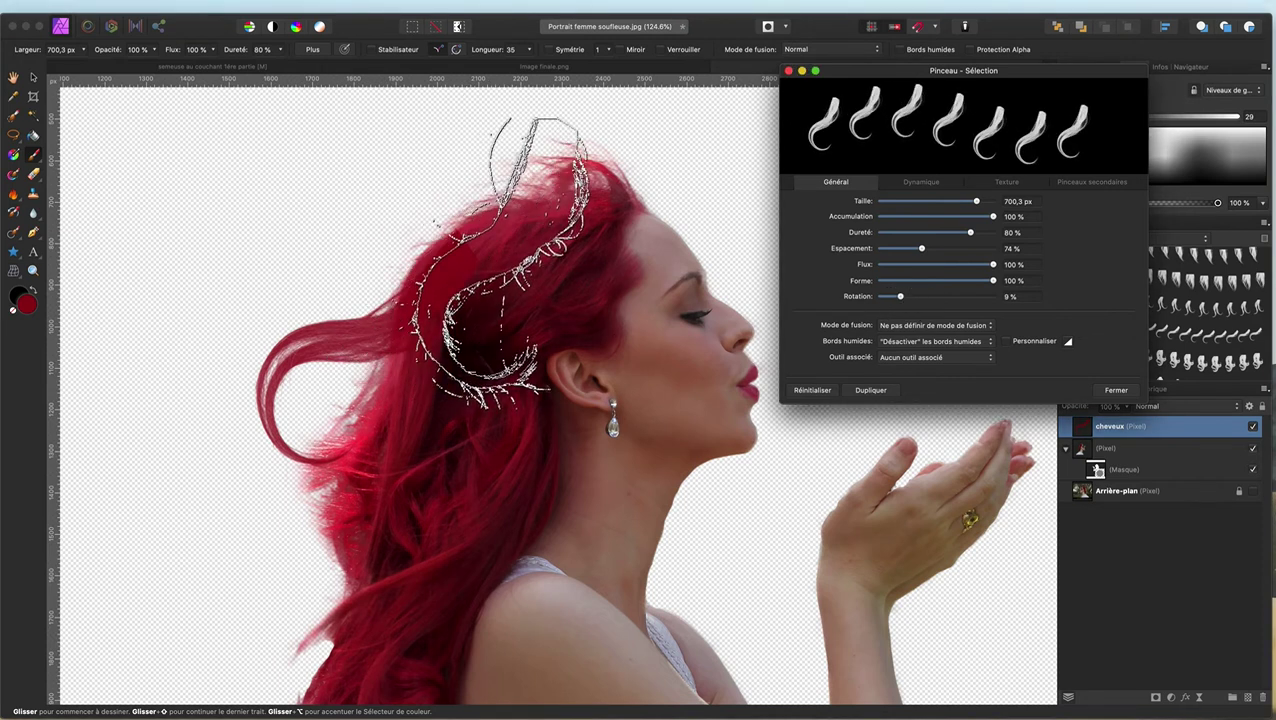
drag(480, 270, 350, 325)
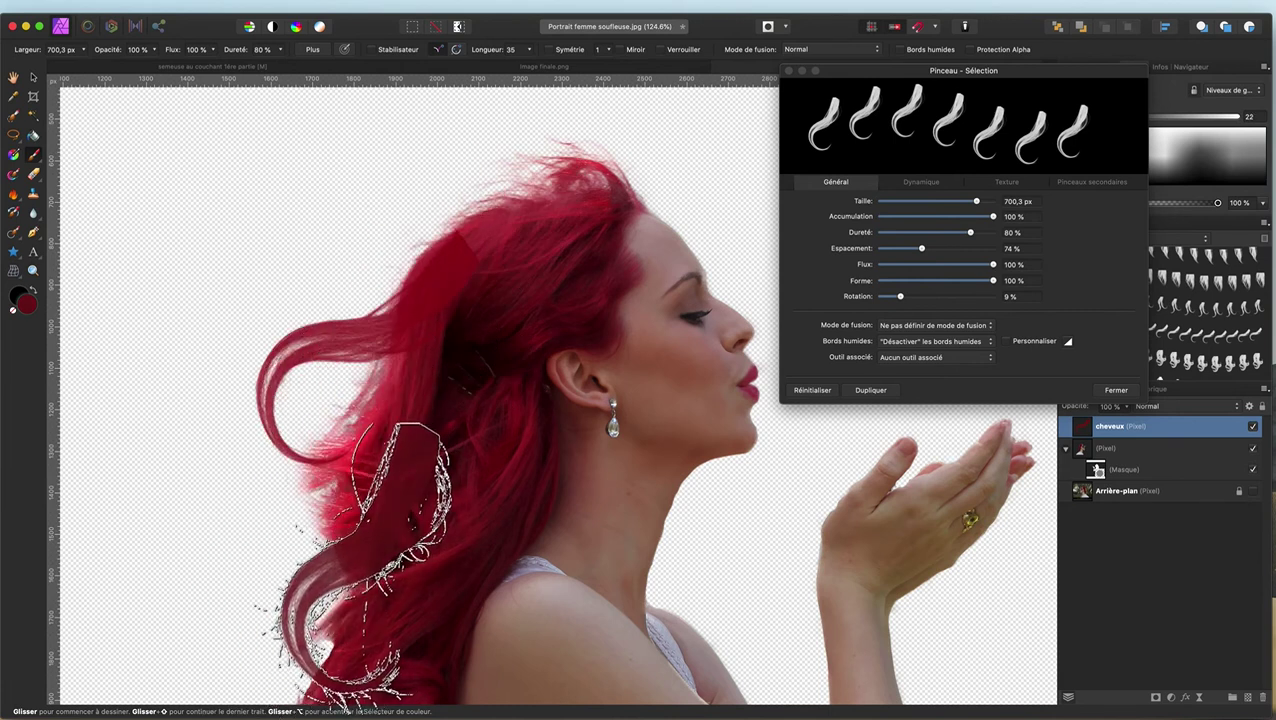
scroll(399, 567, down, 5)
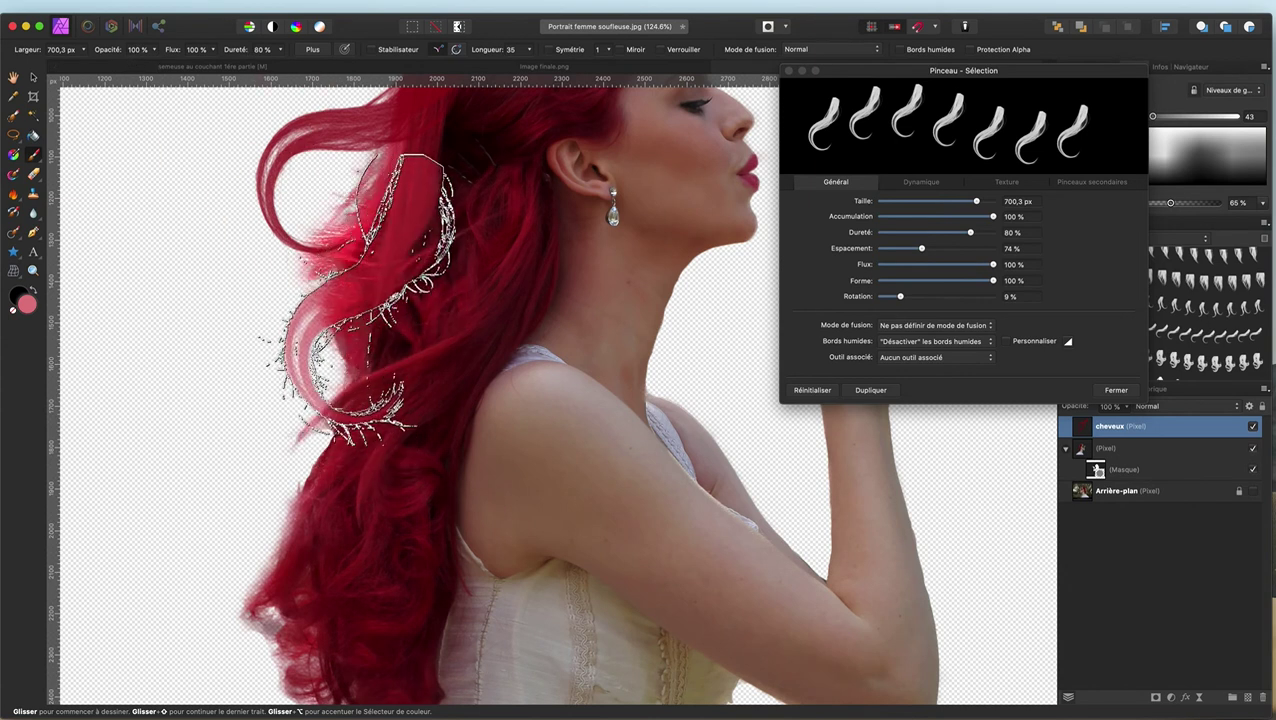
alt+click(320, 430)
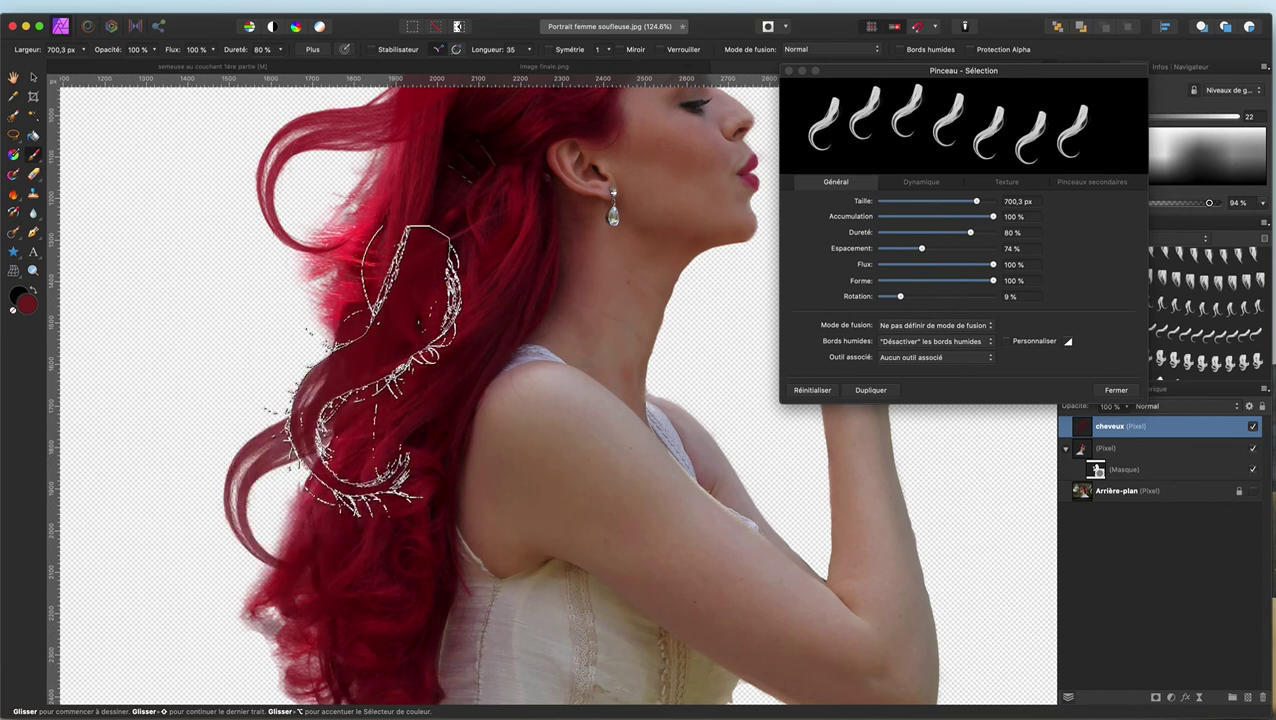
scroll(300, 420, down, 5)
scroll(300, 300, down, 4)
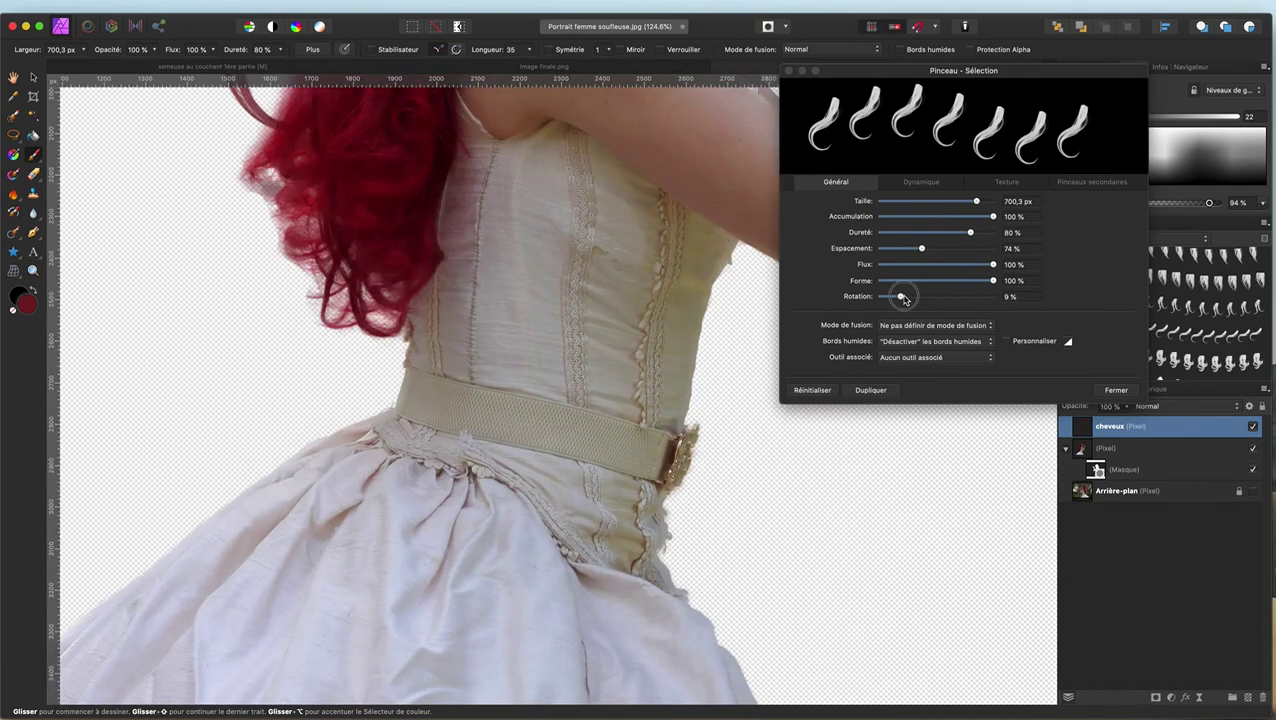
drag(903, 297, 889, 297)
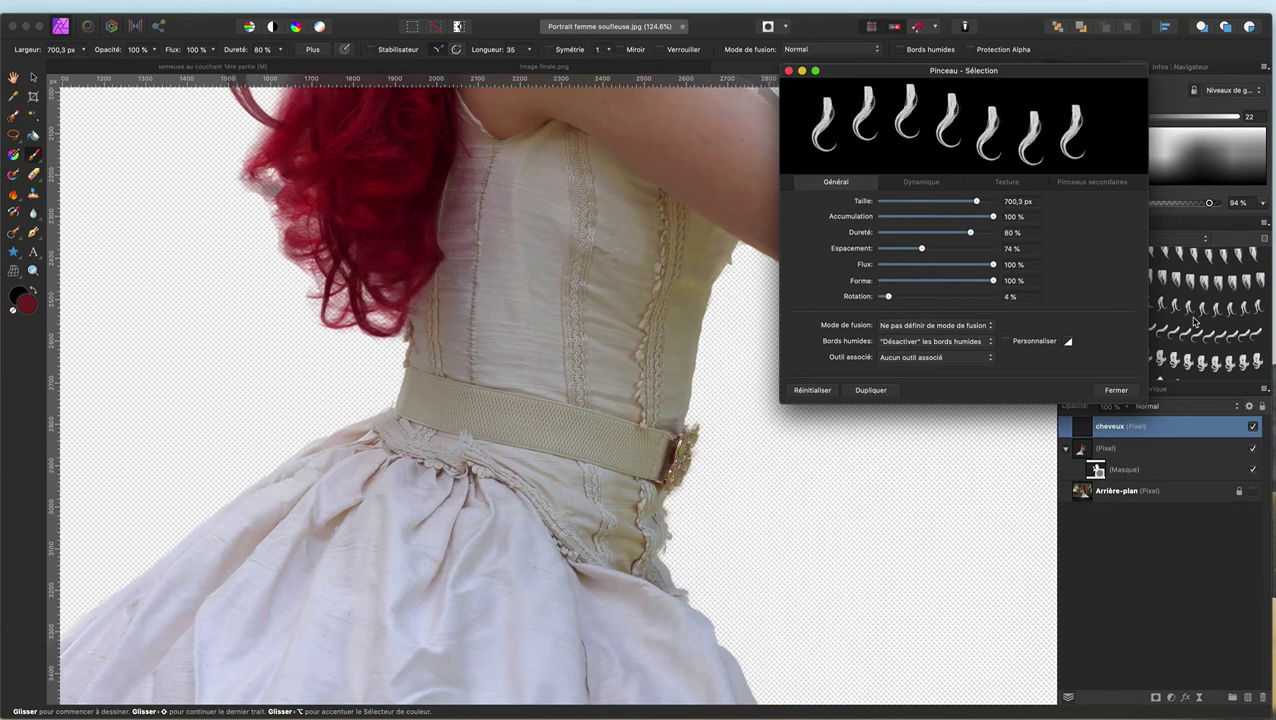
drag(1073, 70, 890, 320)
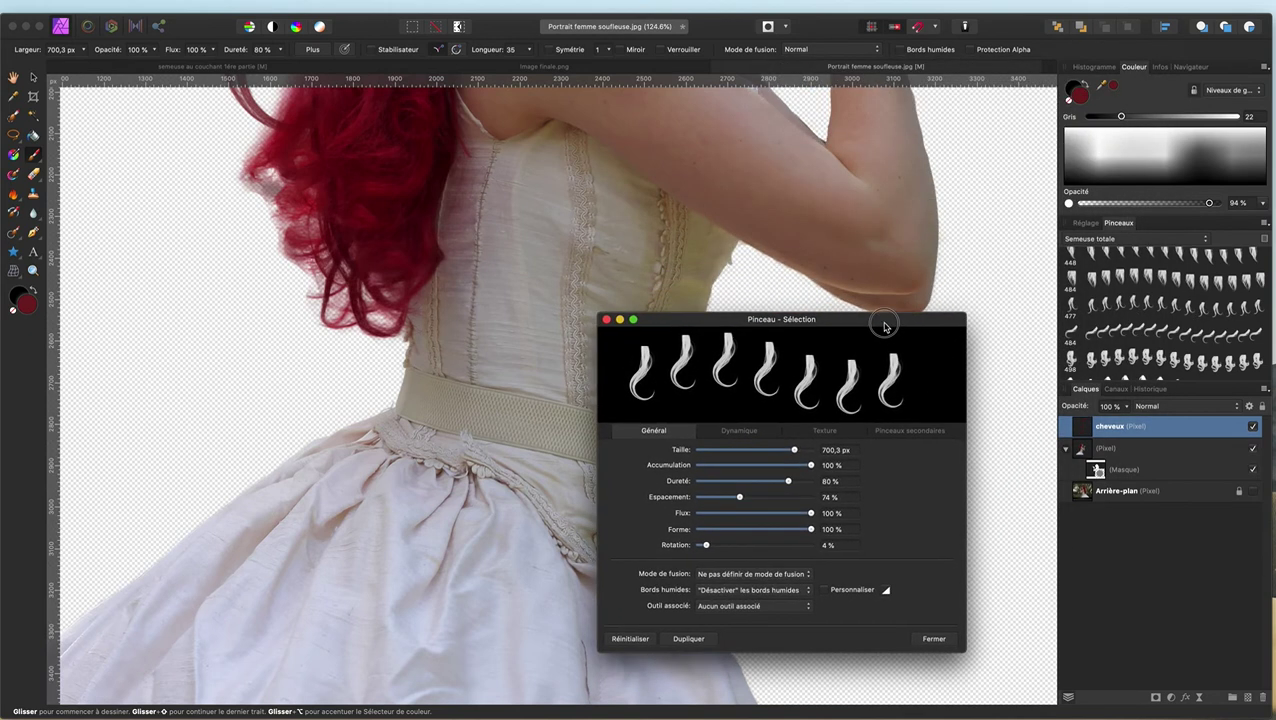
Step: Switch to the hair7 brush, enlarging it and setting rotation around 12%
double_click(1094, 335)
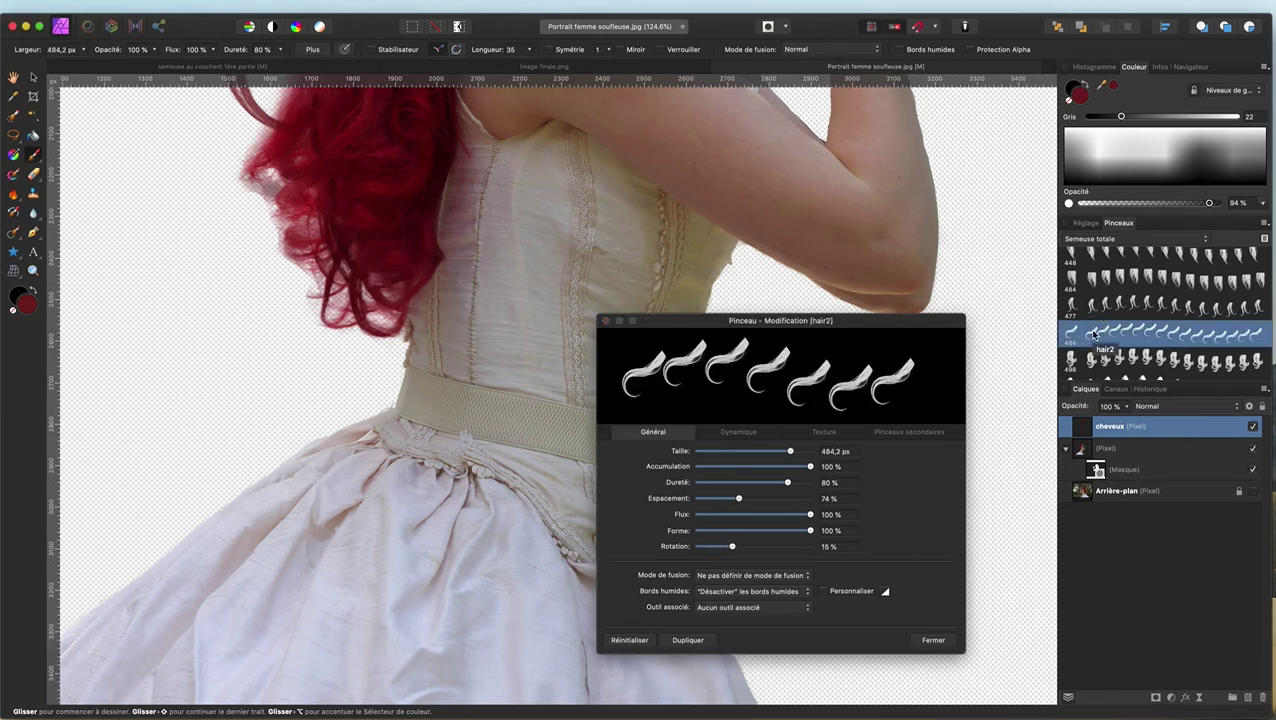
scroll(1108, 346, down, 5)
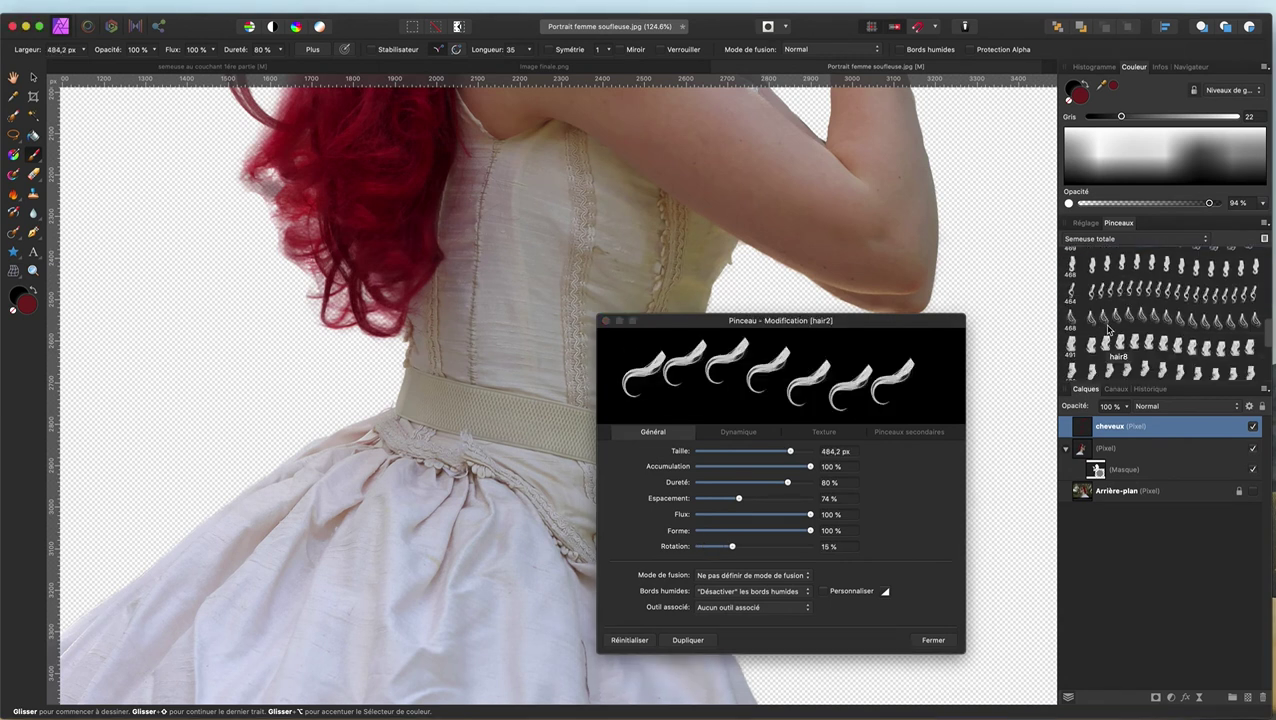
double_click(1096, 324)
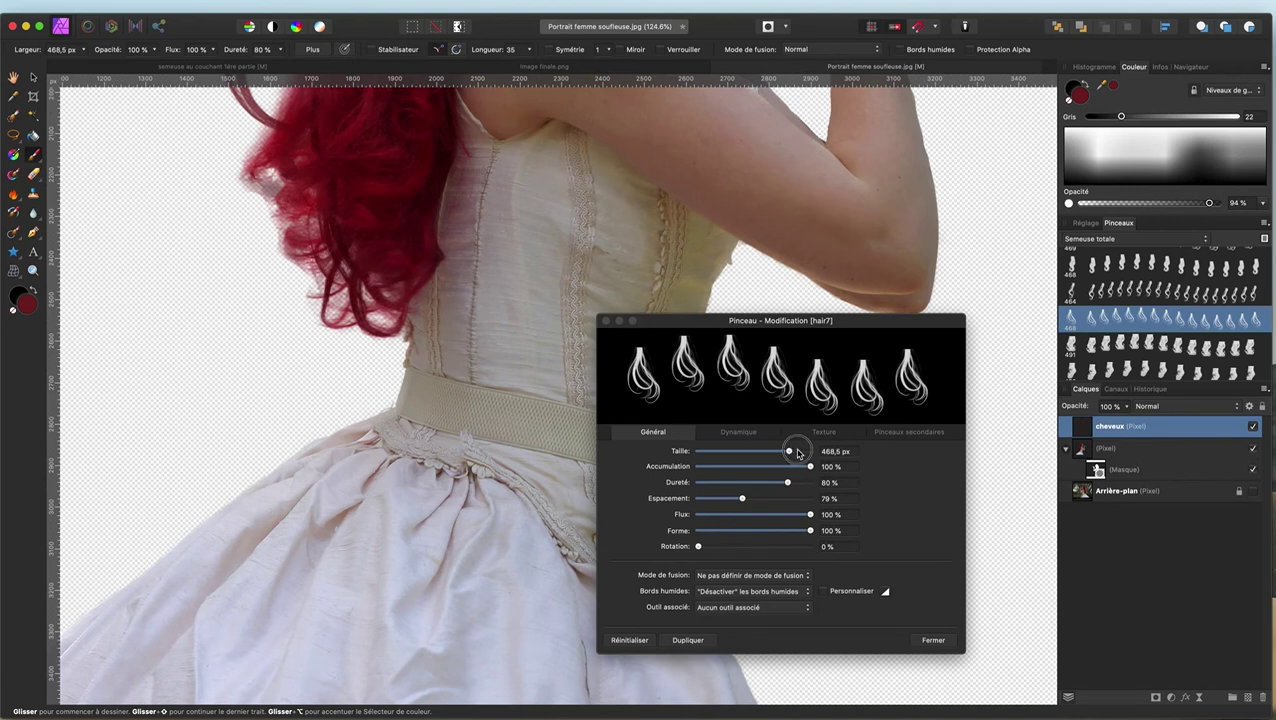
drag(797, 453, 802, 453)
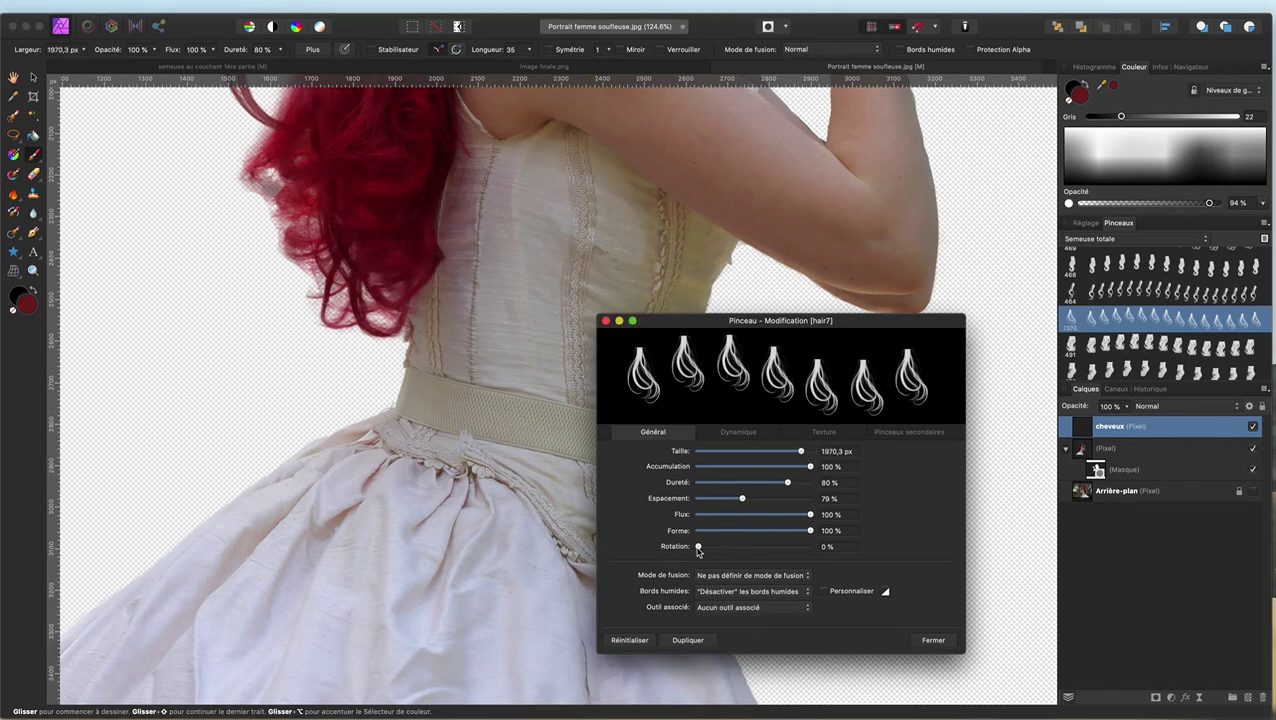
drag(698, 548, 725, 548)
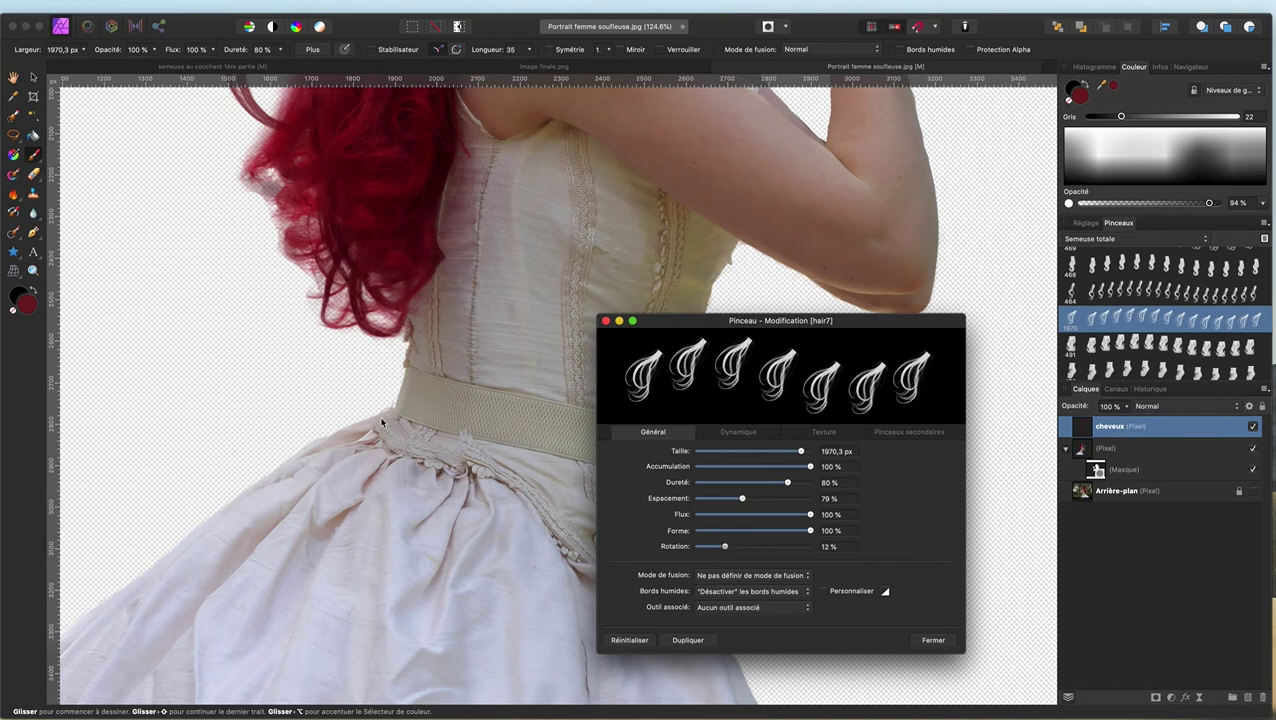
Step: Paint long red strands across the back, comparing with undo/redo before removing them
drag(327, 280, 415, 275)
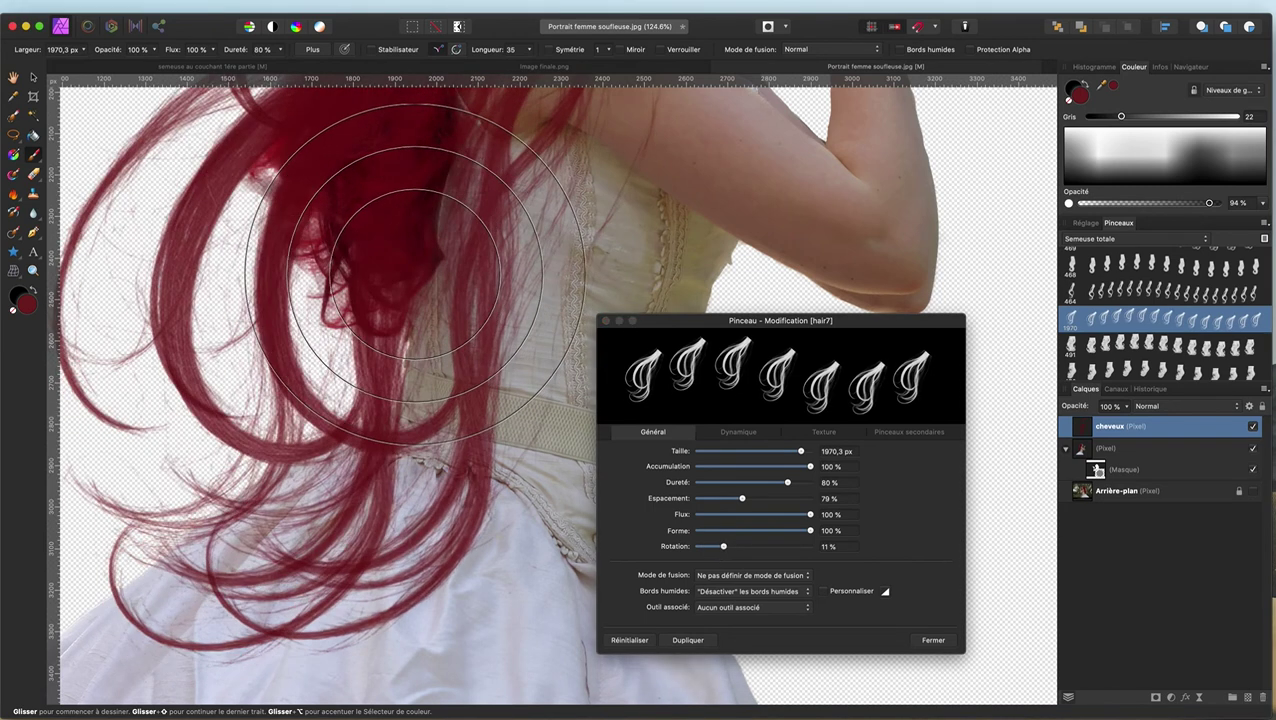
key(ctrl+z)
mouse_move(330, 150)
mouse_down()
mouse_move(370, 85)
mouse_move(420, 140)
mouse_up()
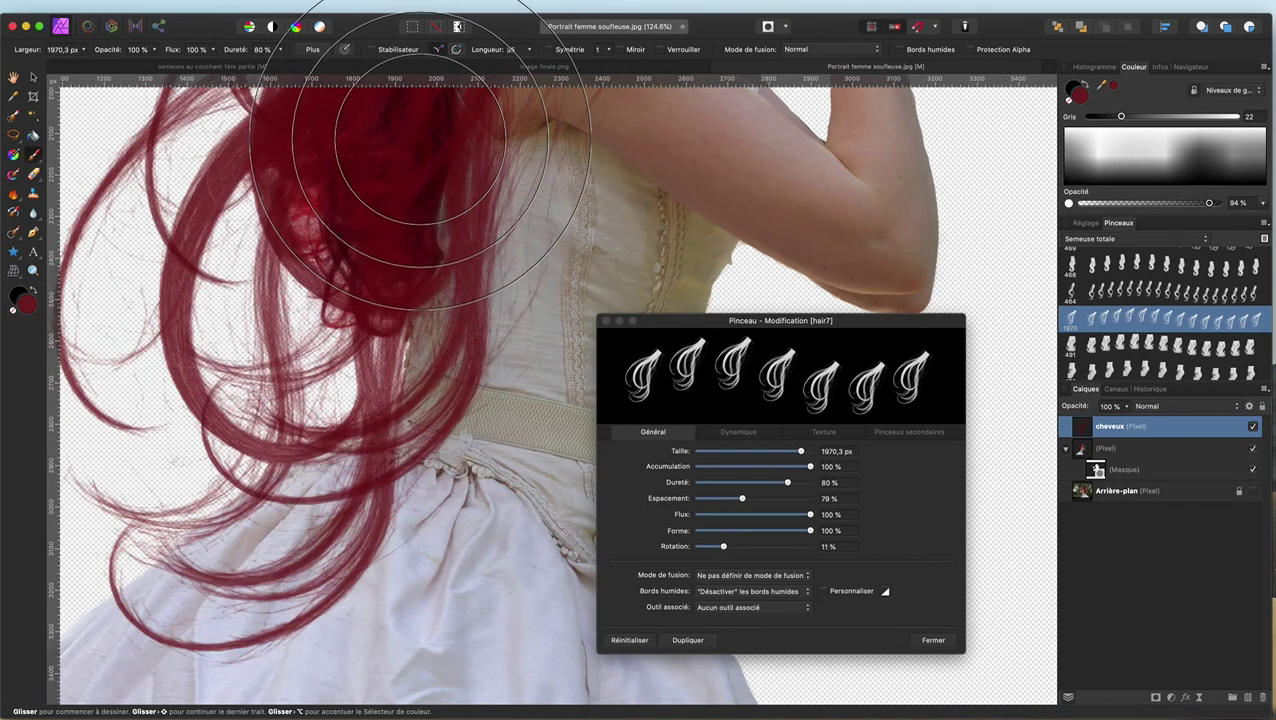
key(ctrl+z)
key(ctrl+shift+z)
key(ctrl+z)
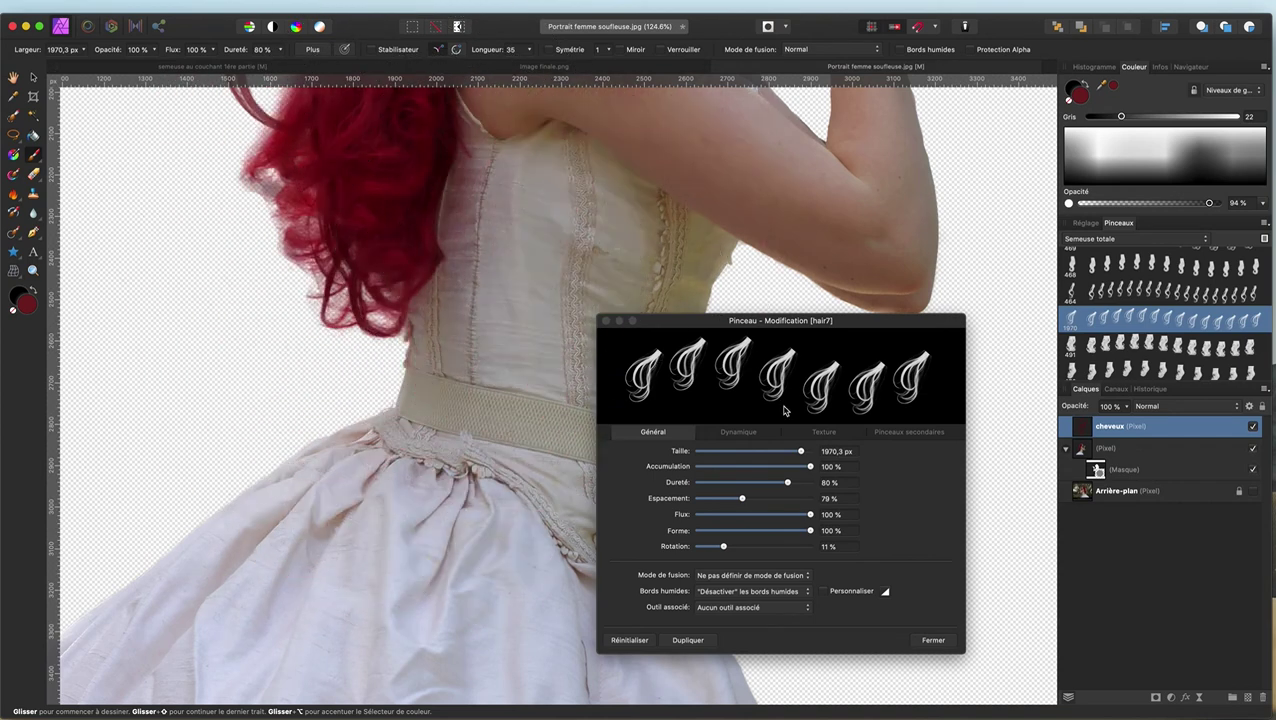
key(ctrl+shift+z)
key(ctrl+z)
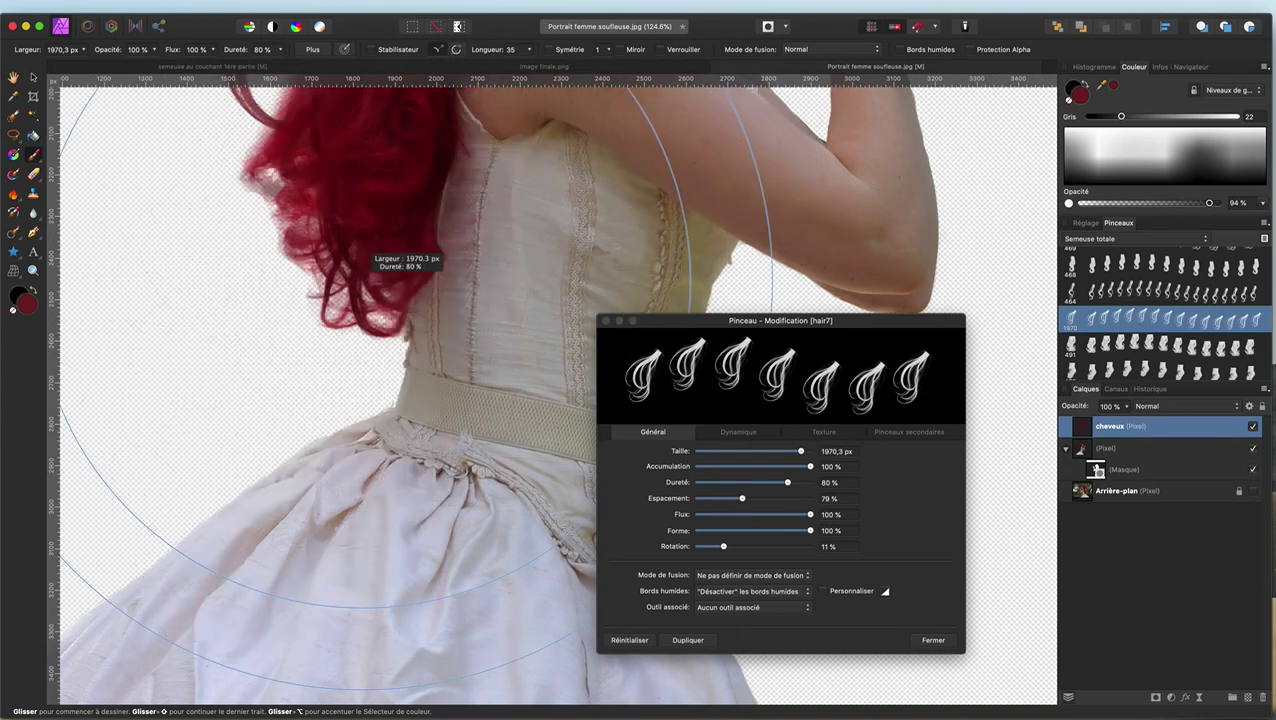
Step: Resize the brush to about 700 px, set rotation 5%, and paint strands down the back
drag(362, 280, 250, 280)
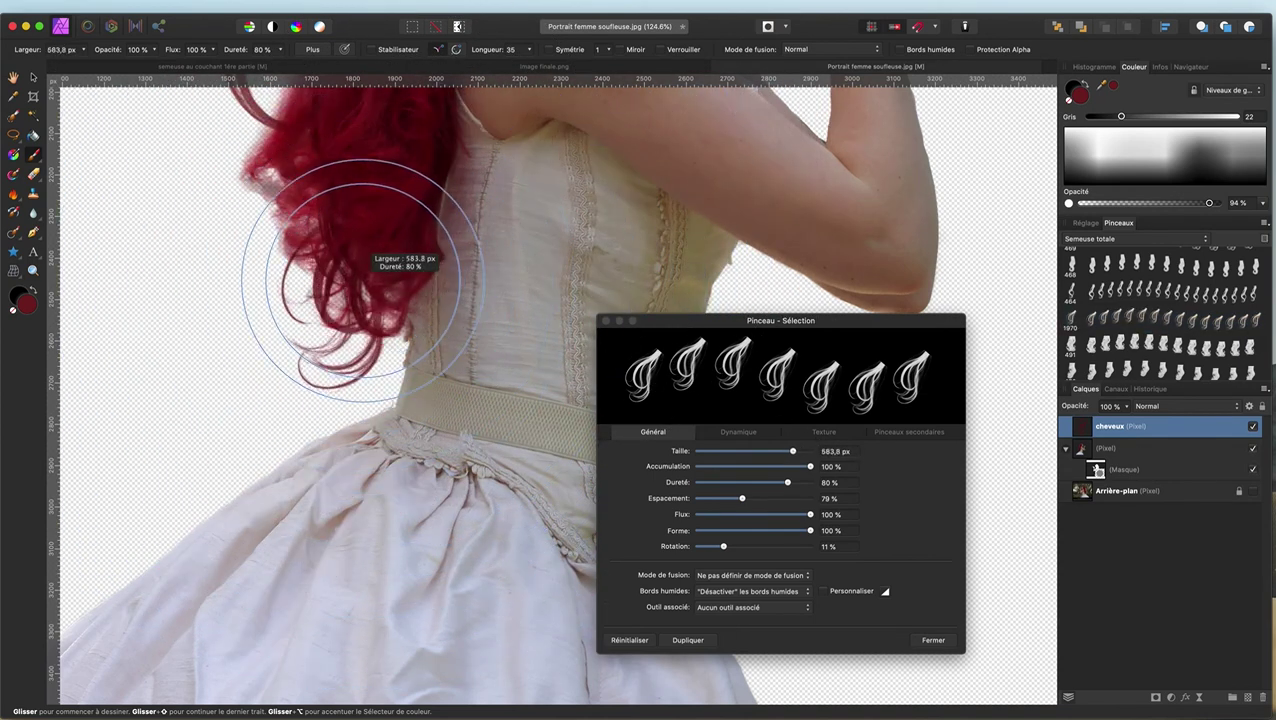
drag(362, 280, 394, 280)
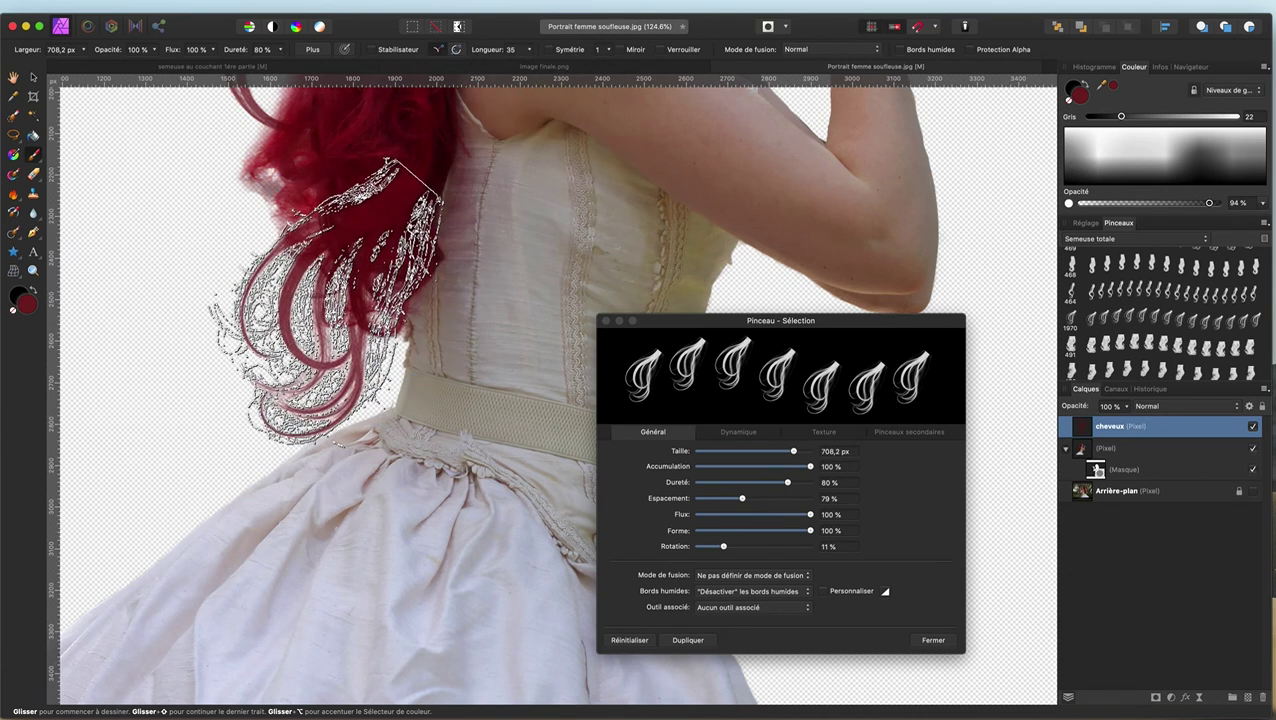
drag(340, 250, 320, 305)
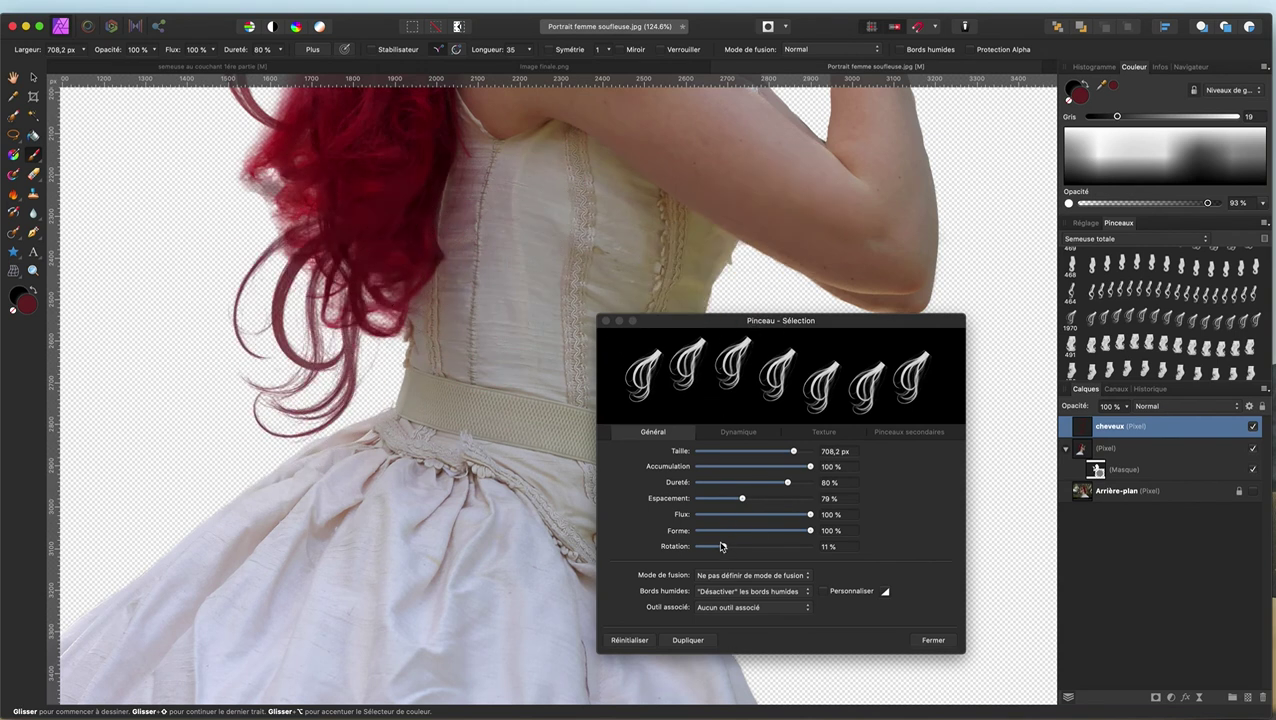
drag(720, 546, 708, 546)
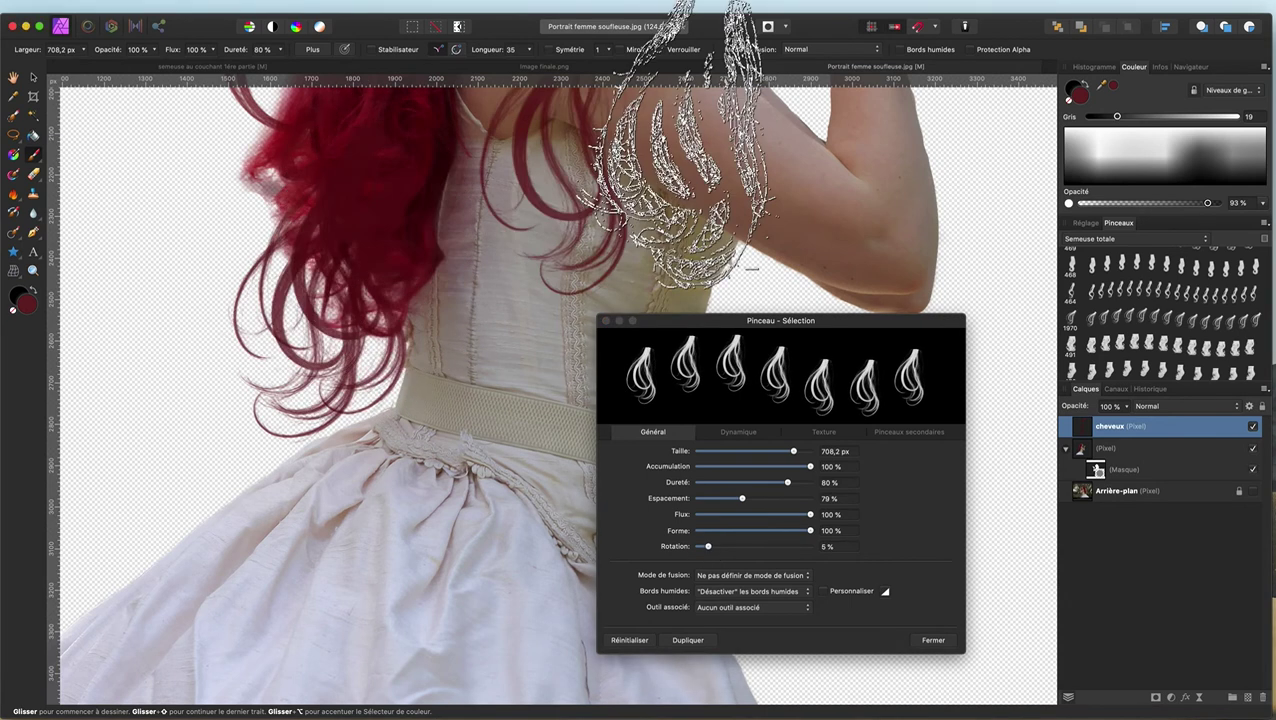
click(230, 322)
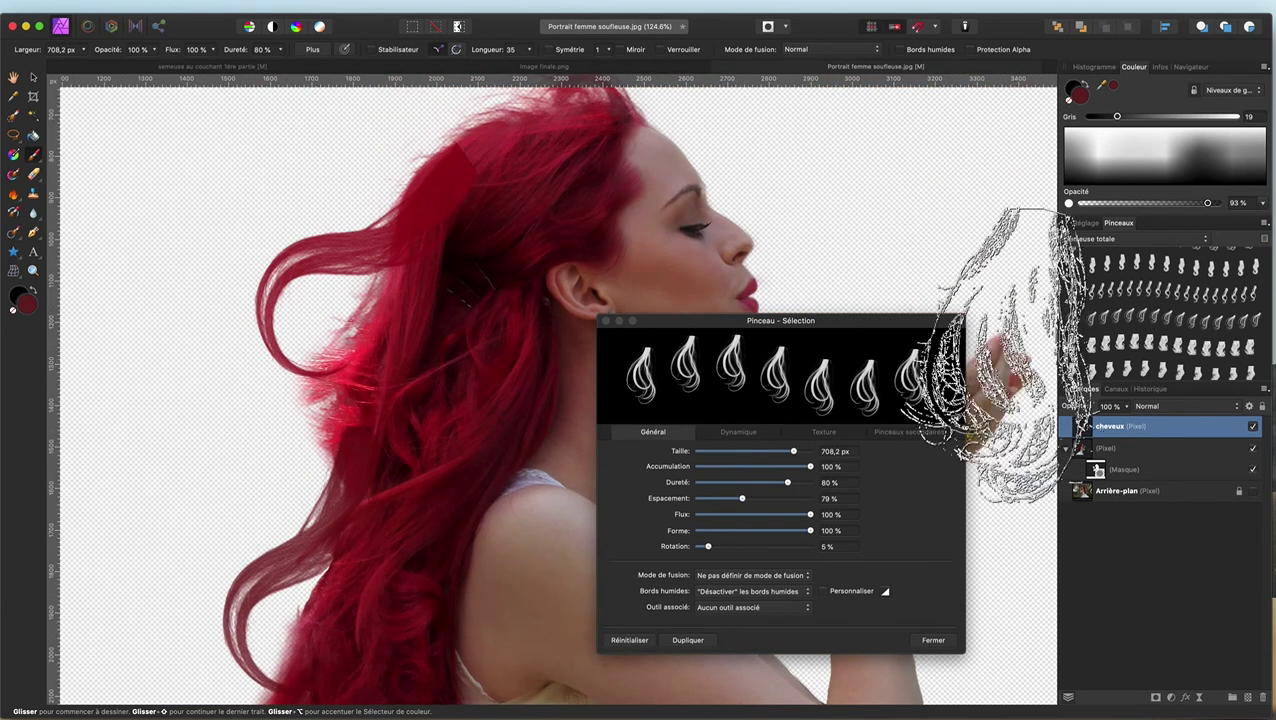
scroll(1166, 339, down, 3)
scroll(1140, 310, down, 3)
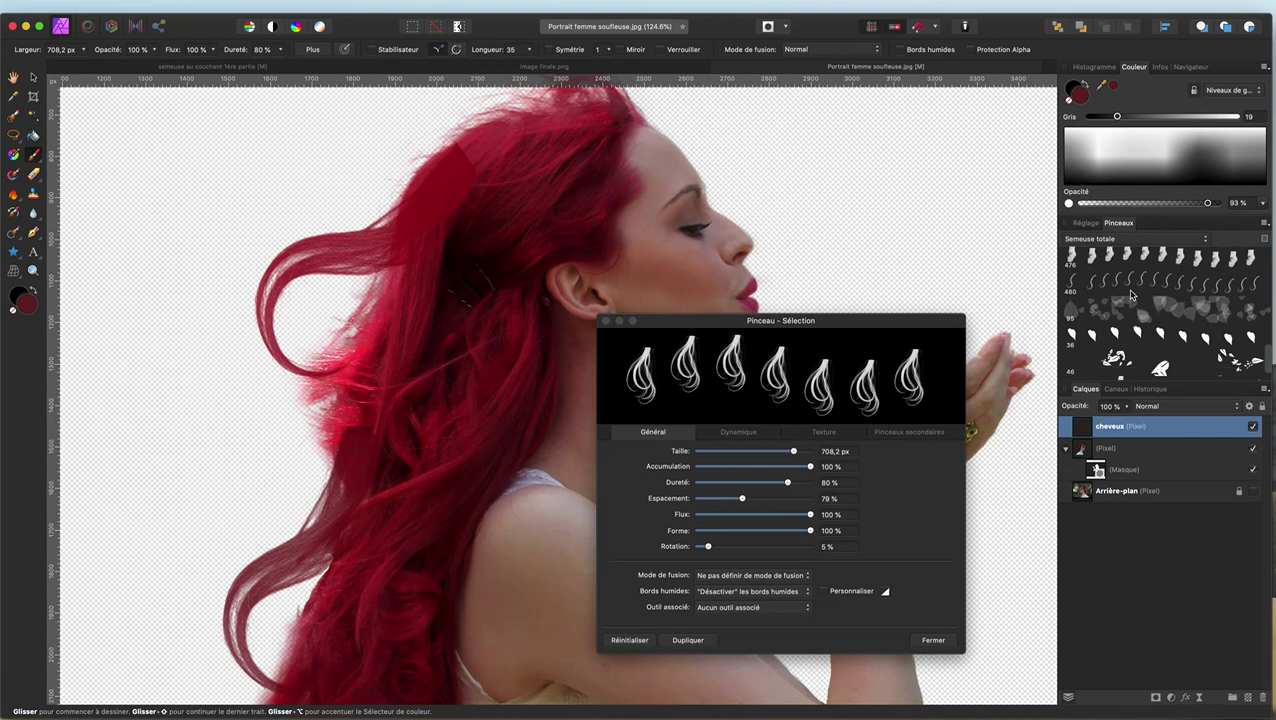
Step: Switch to the hair10 brush at about 593 px and 32% rotation, and paint an upper curl
click(1132, 282)
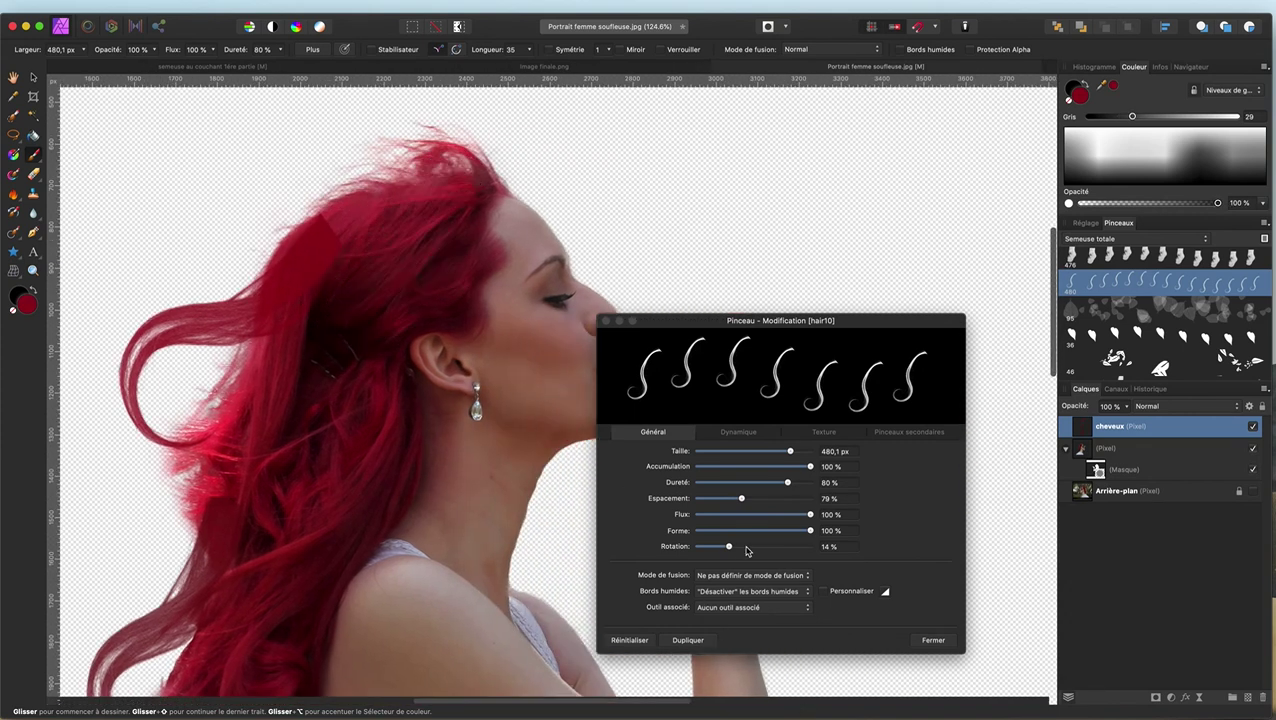
drag(729, 547, 755, 547)
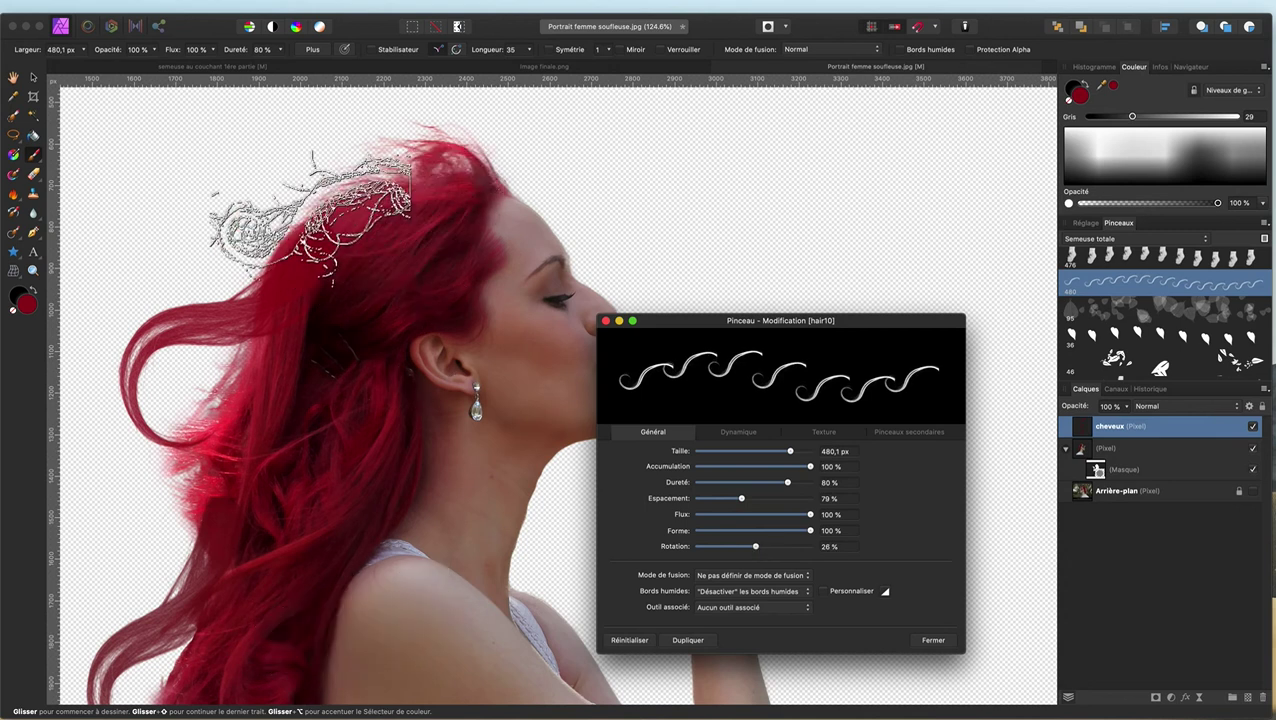
mouse_move(310, 215)
mouse_down()
mouse_move(350, 215)
mouse_move(320, 220)
mouse_up()
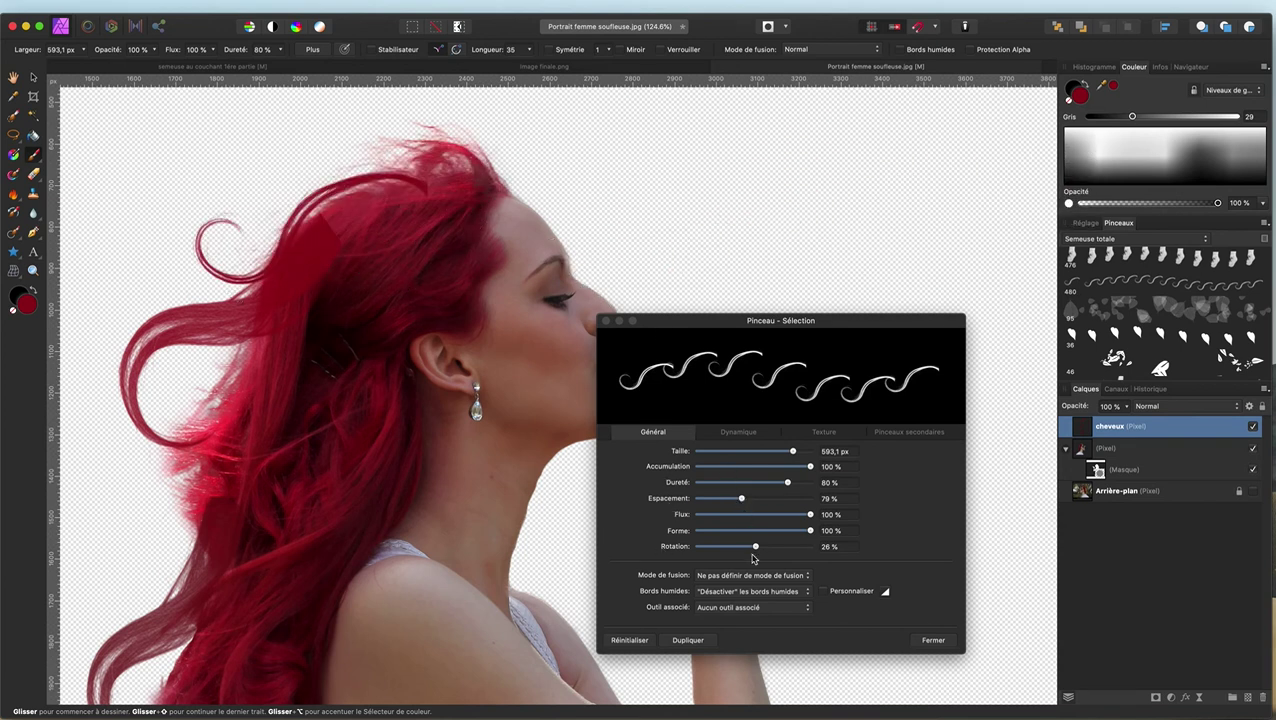
drag(756, 547, 769, 547)
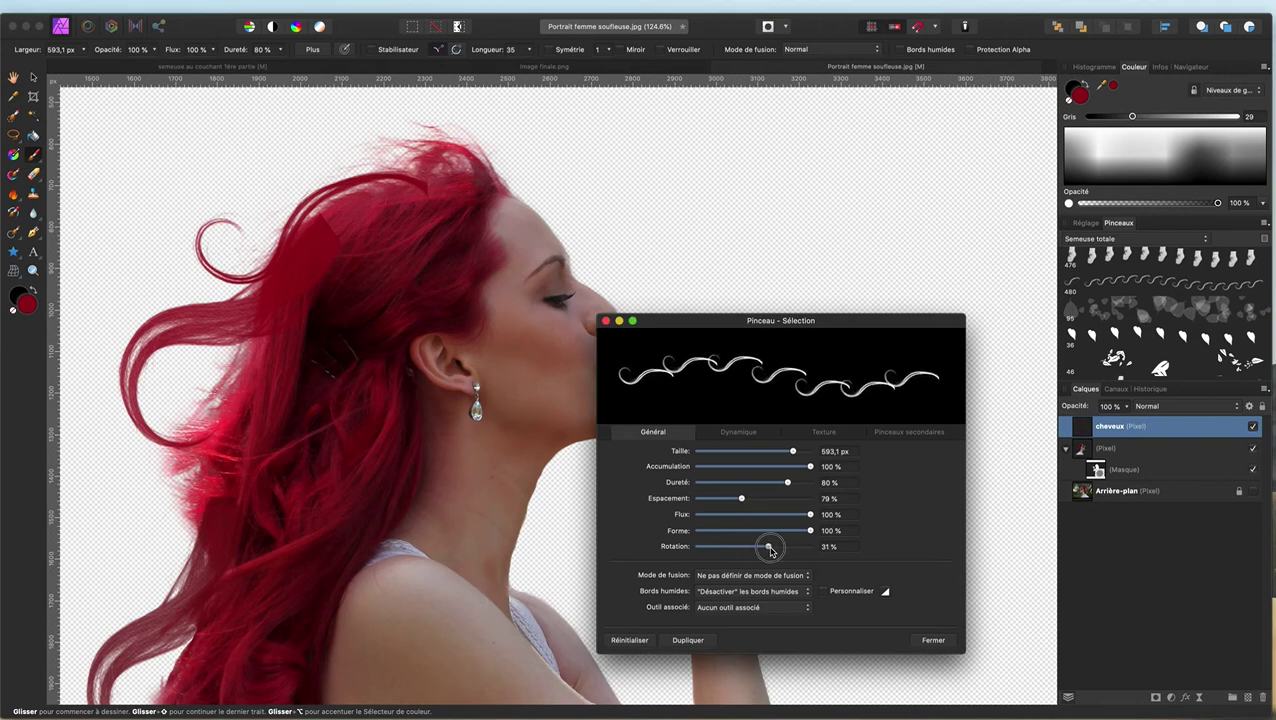
mouse_move(300, 110)
mouse_down()
mouse_move(266, 132)
mouse_move(341, 176)
mouse_move(463, 192)
mouse_move(428, 155)
mouse_up()
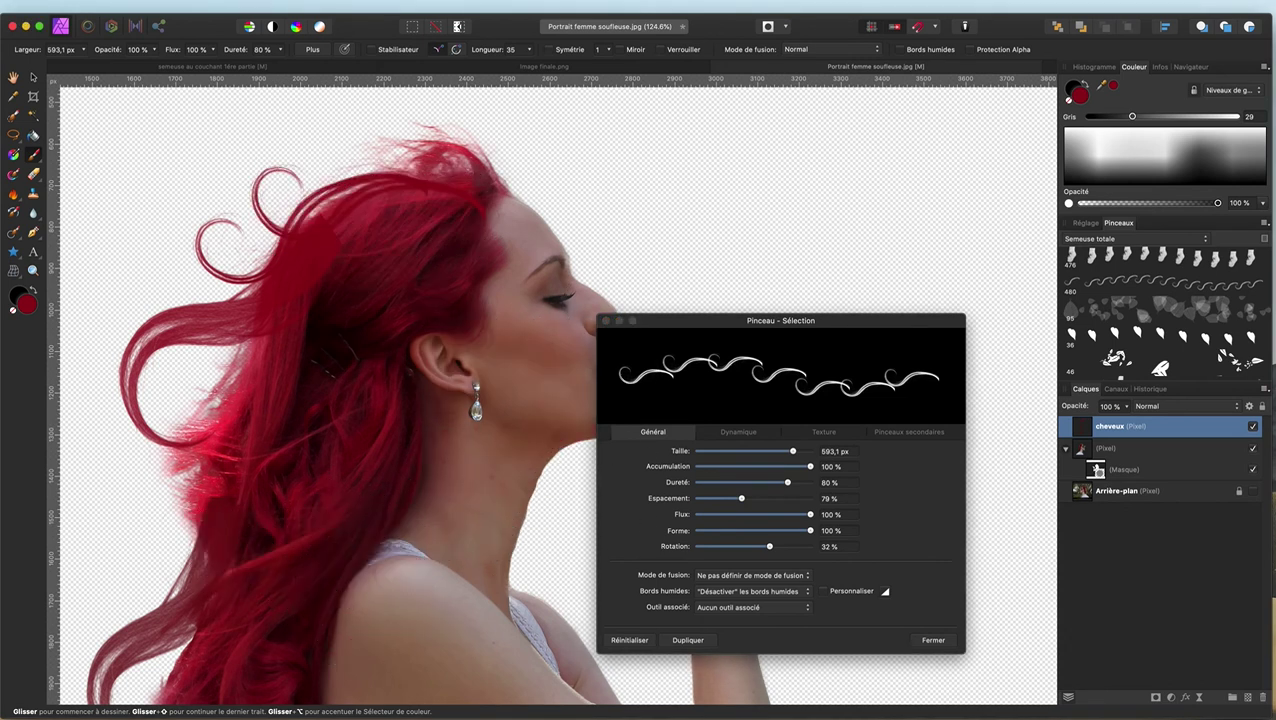
Step: Lower rotation to 16% and add curls along the hair's left edge, undoing a stray stroke
scroll(285, 590, down, 2)
click(285, 590)
scroll(285, 590, down, 2)
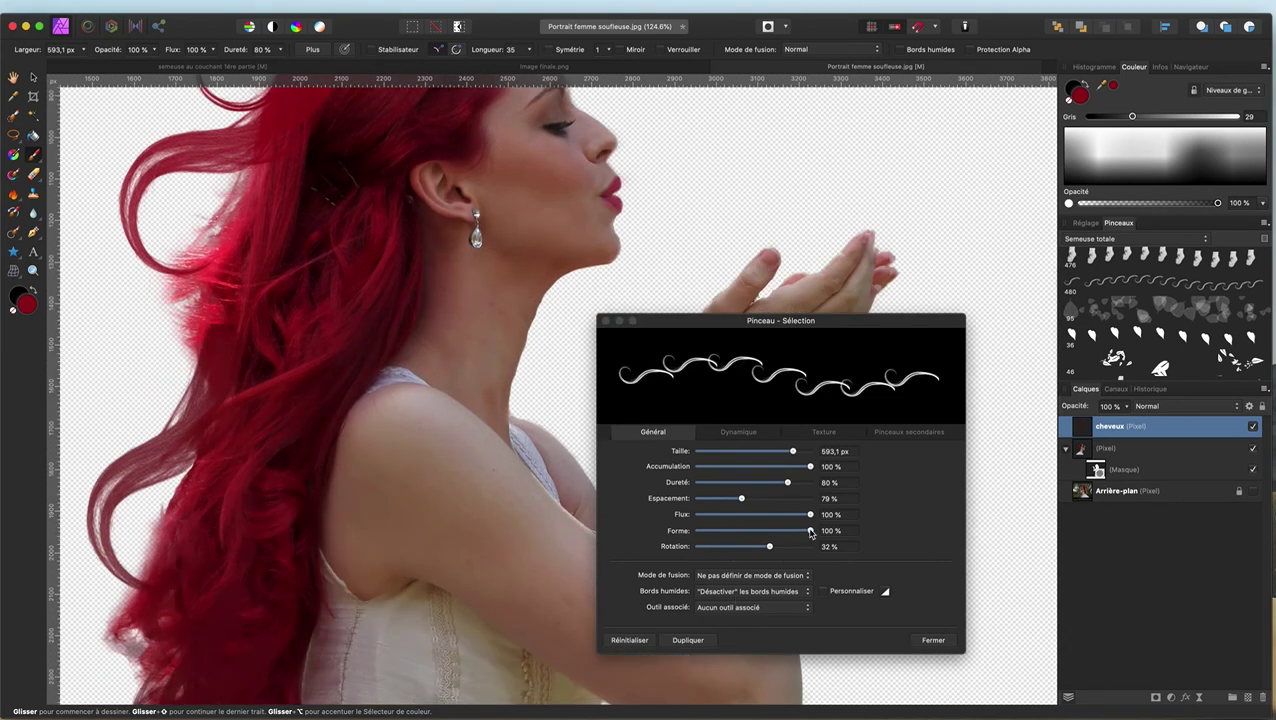
drag(770, 550, 733, 546)
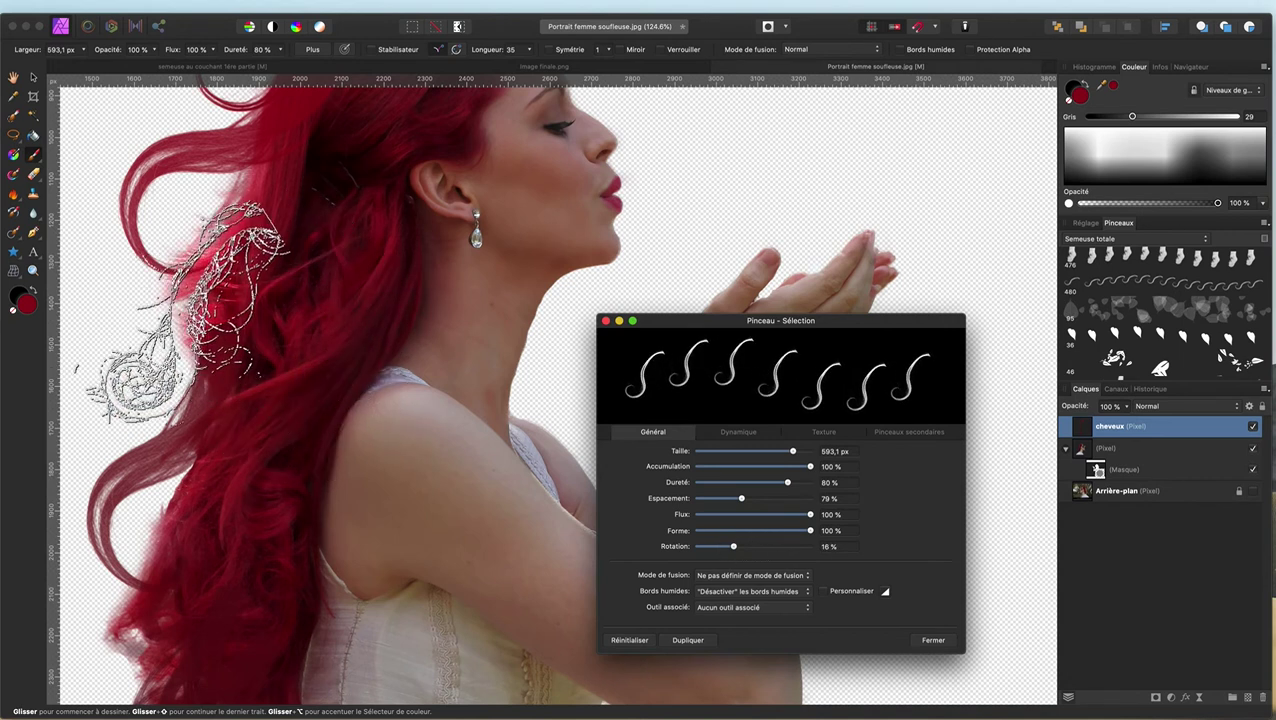
click(185, 320)
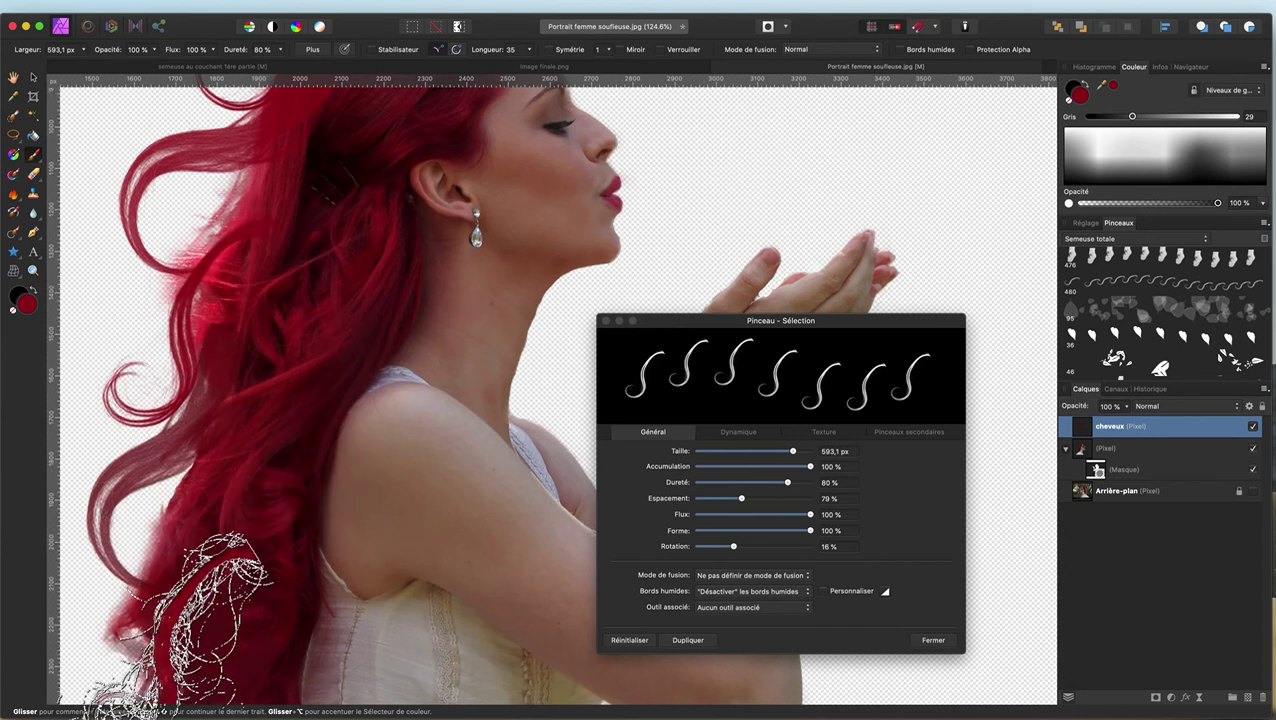
scroll(205, 600, down, 5)
scroll(215, 590, down, 5)
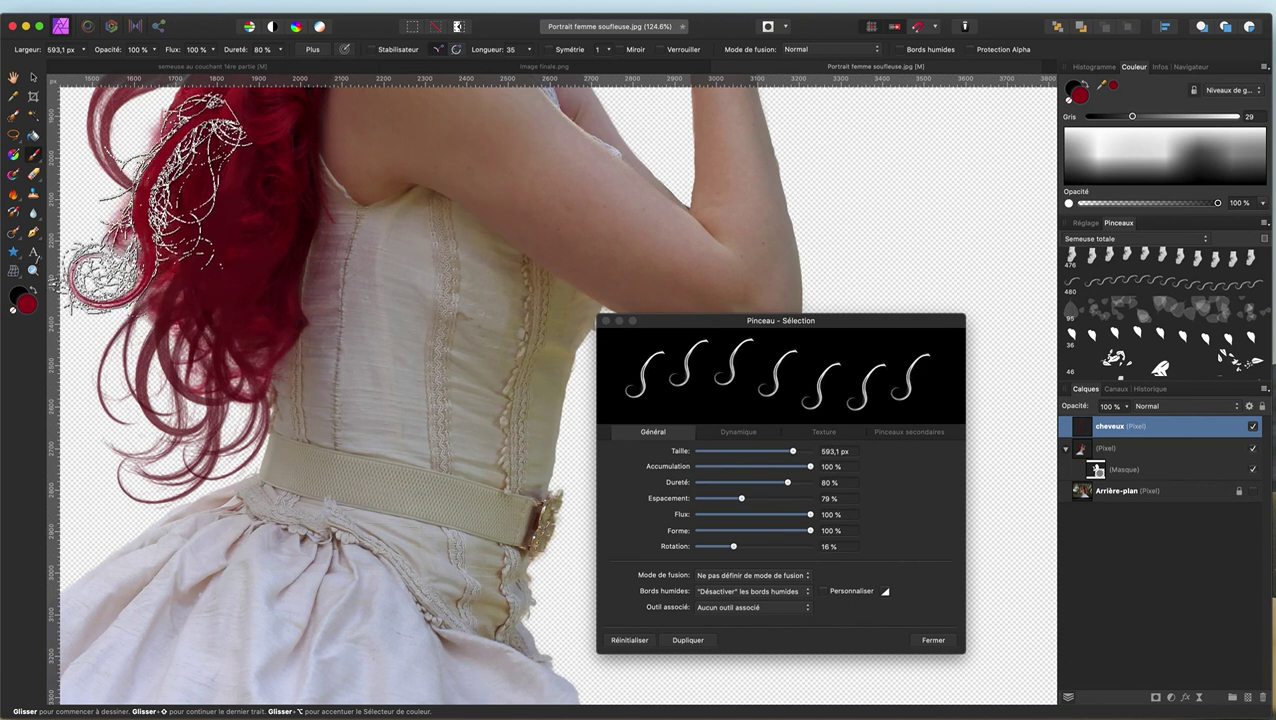
drag(490, 340, 418, 451)
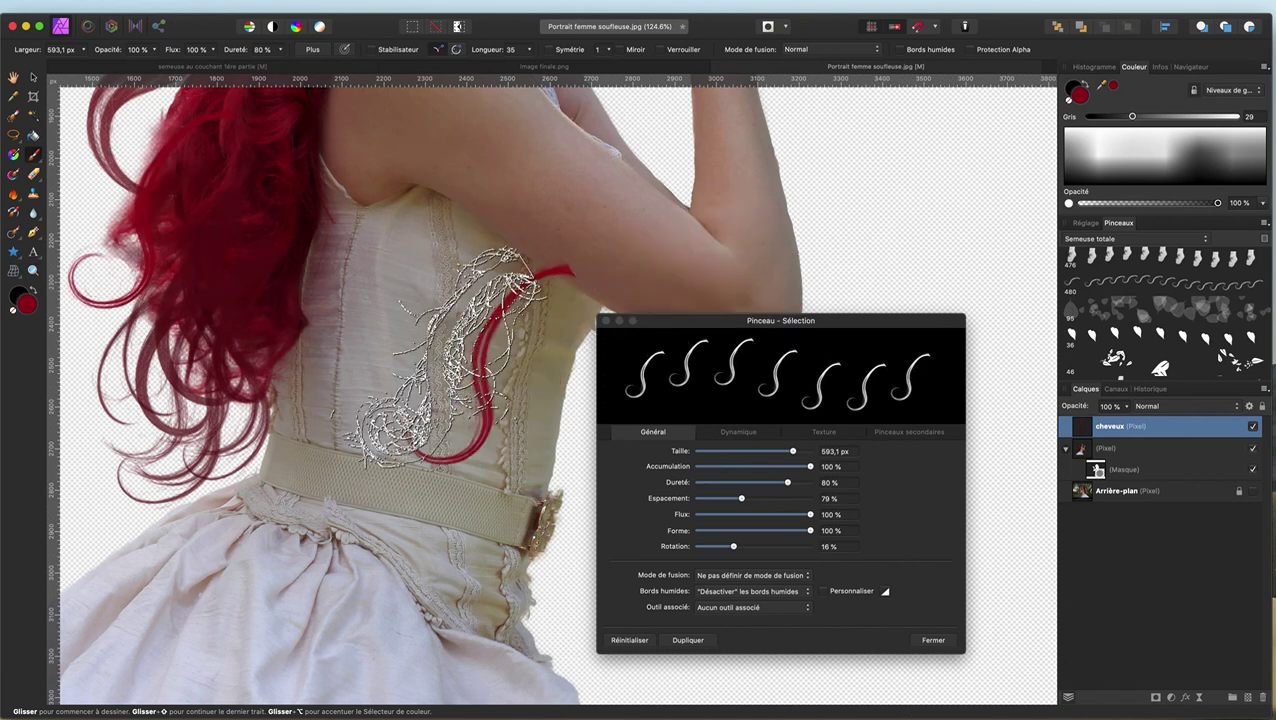
key(ctrl+z)
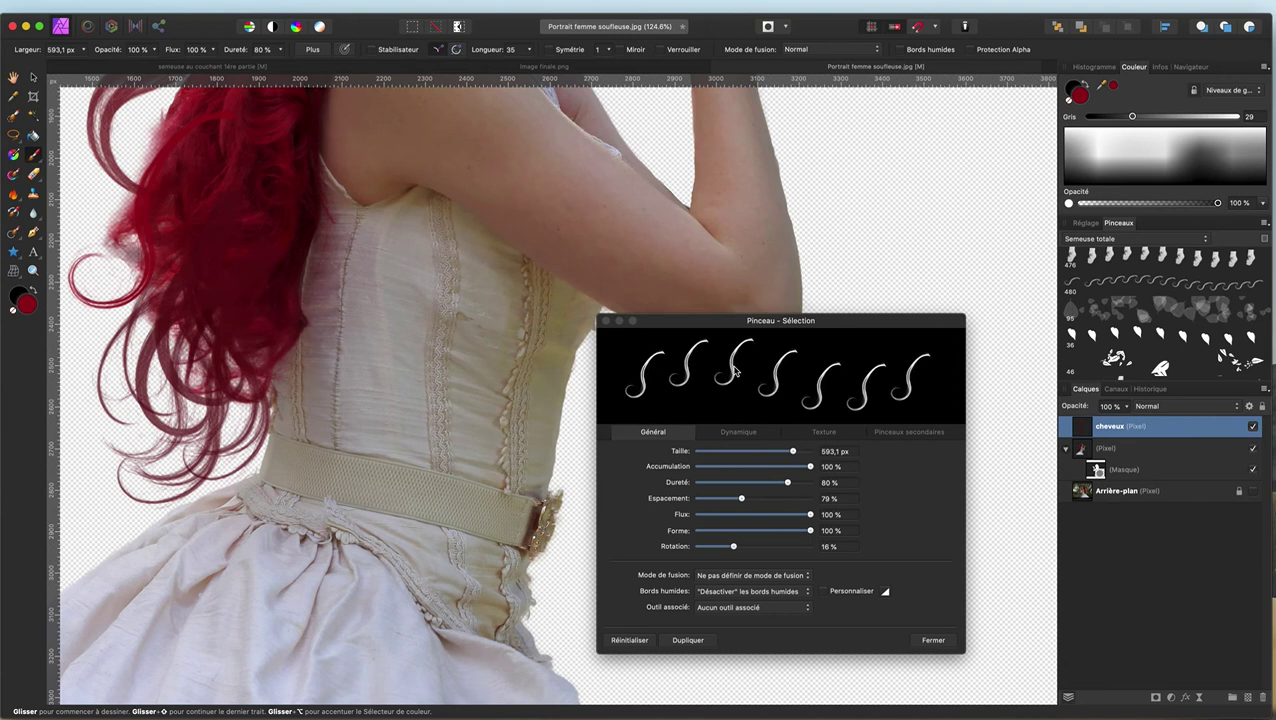
drag(115, 385, 240, 235)
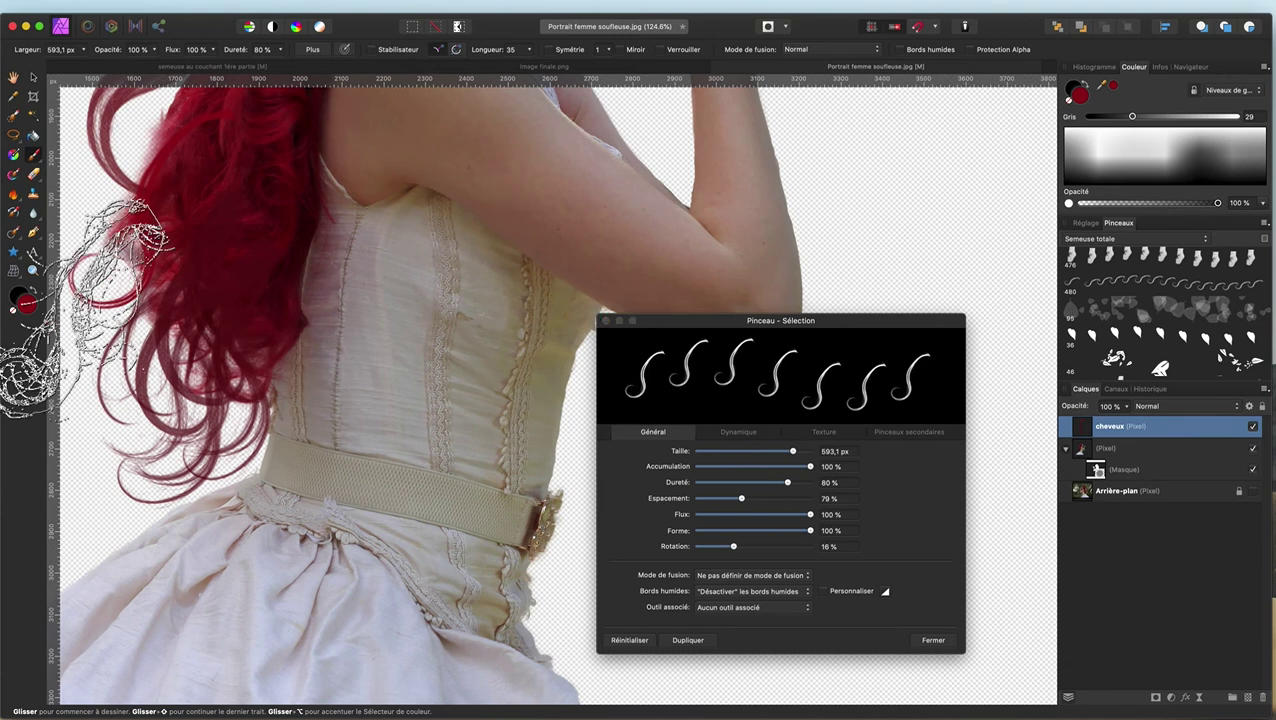
key(ctrl+0)
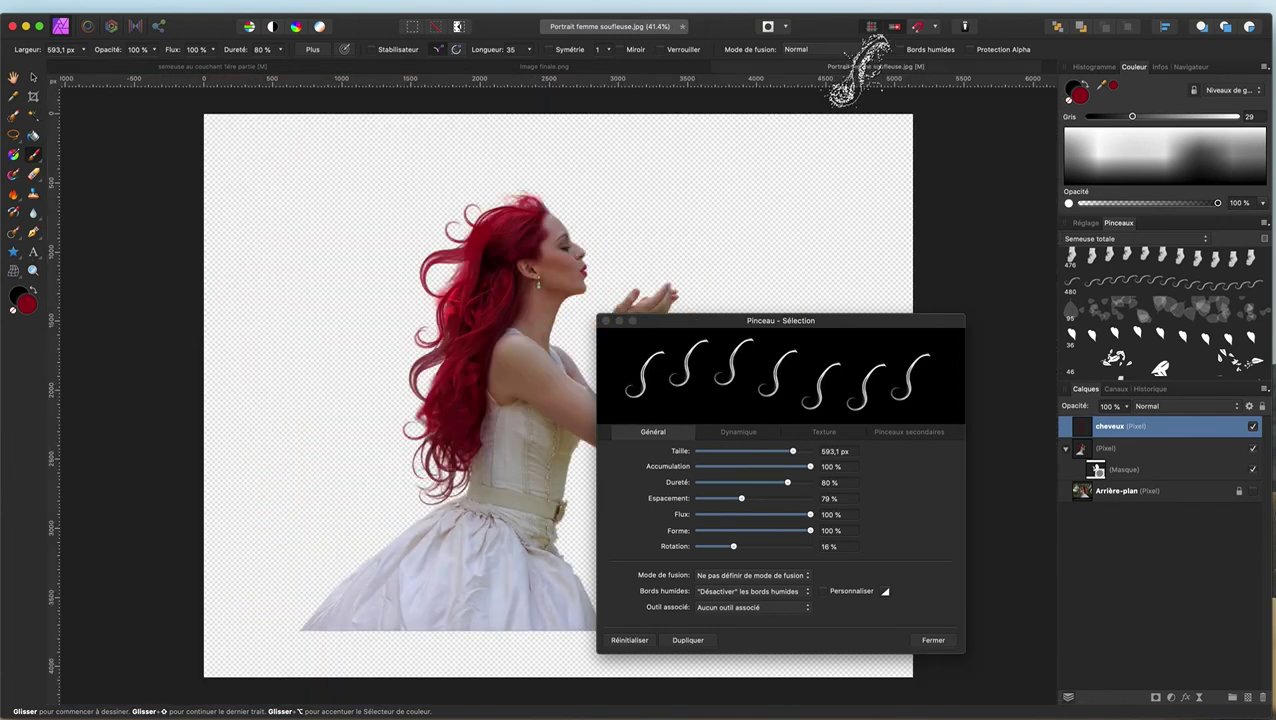
Step: Close the brush settings and add a Recolour adjustment nested inside the cheveux layer
click(606, 321)
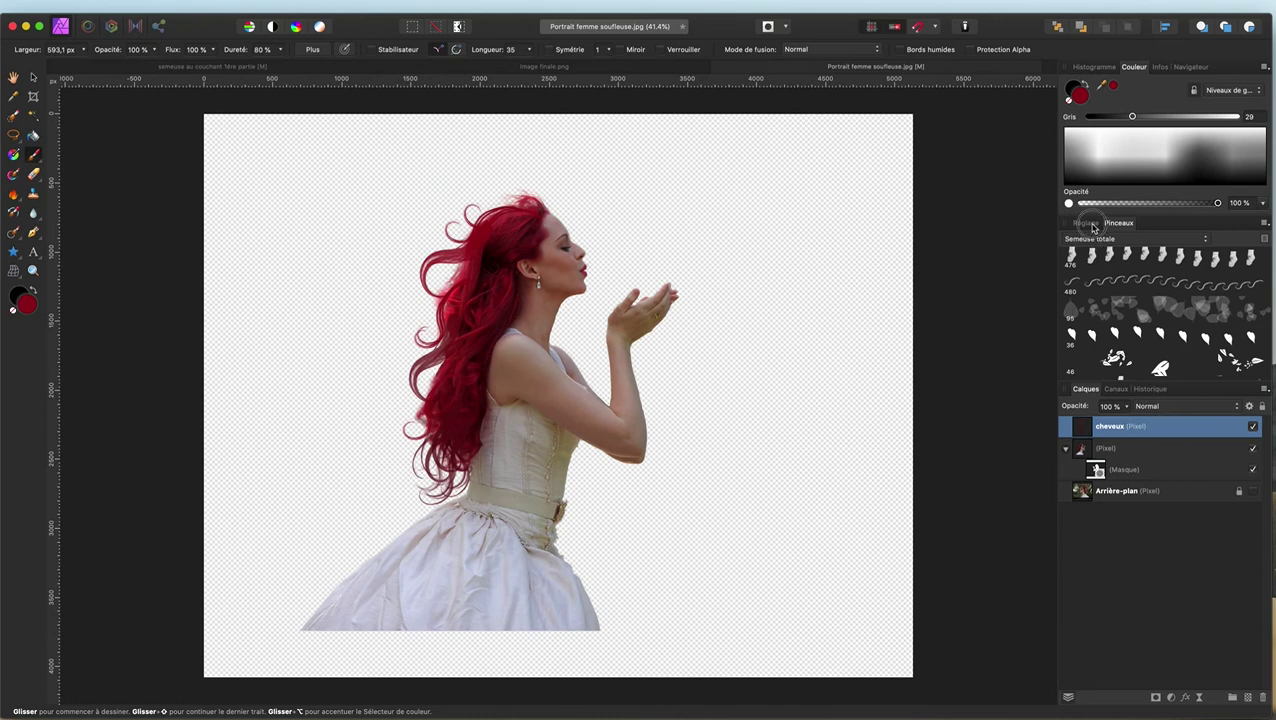
click(1087, 223)
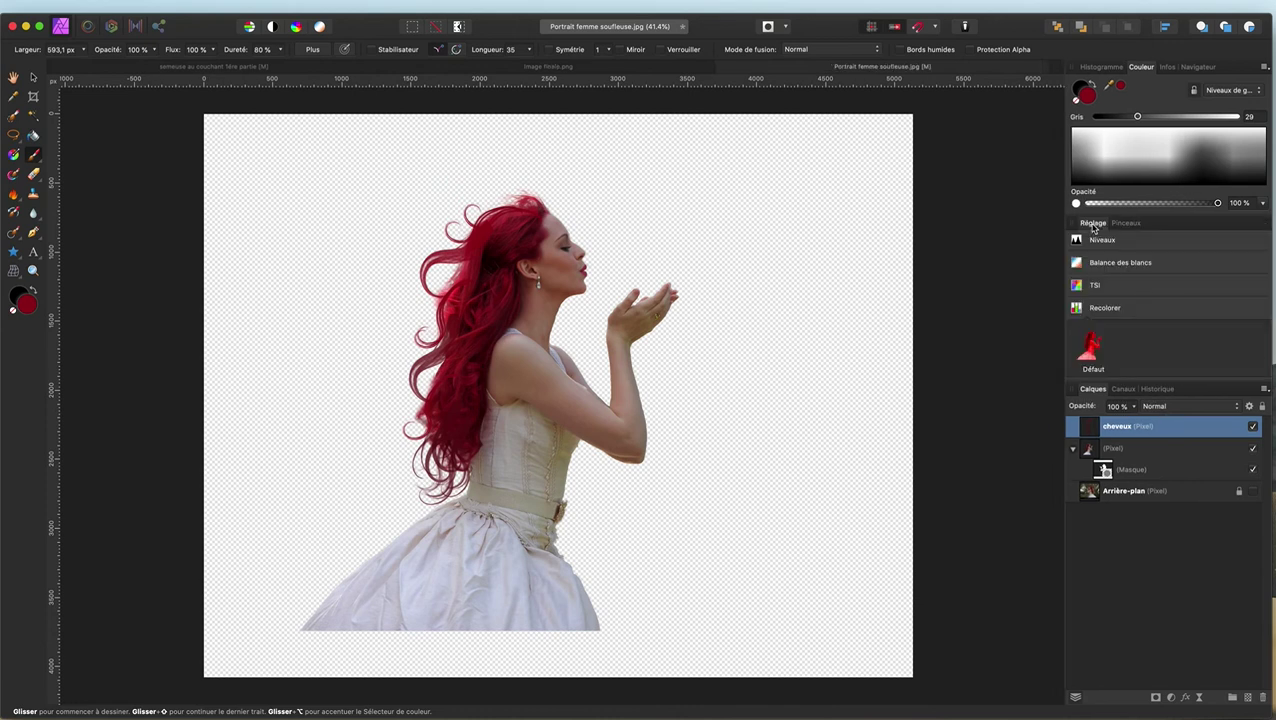
click(1091, 350)
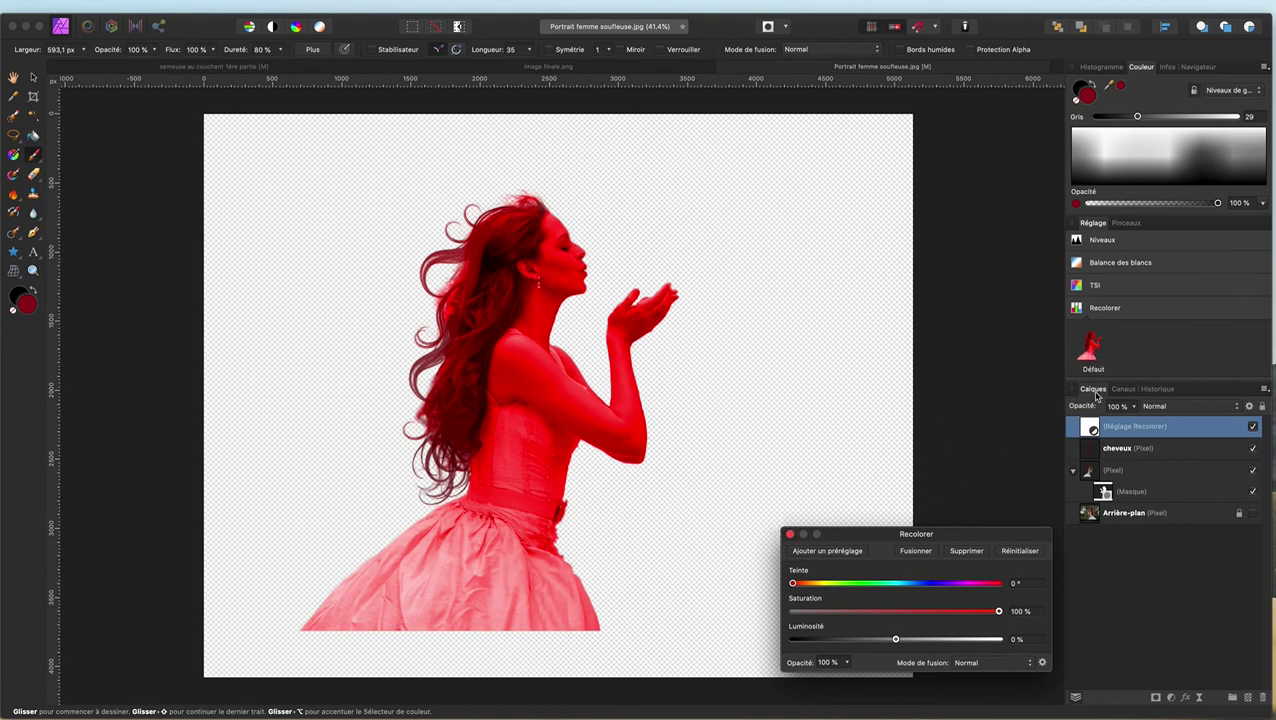
drag(1091, 428, 1100, 456)
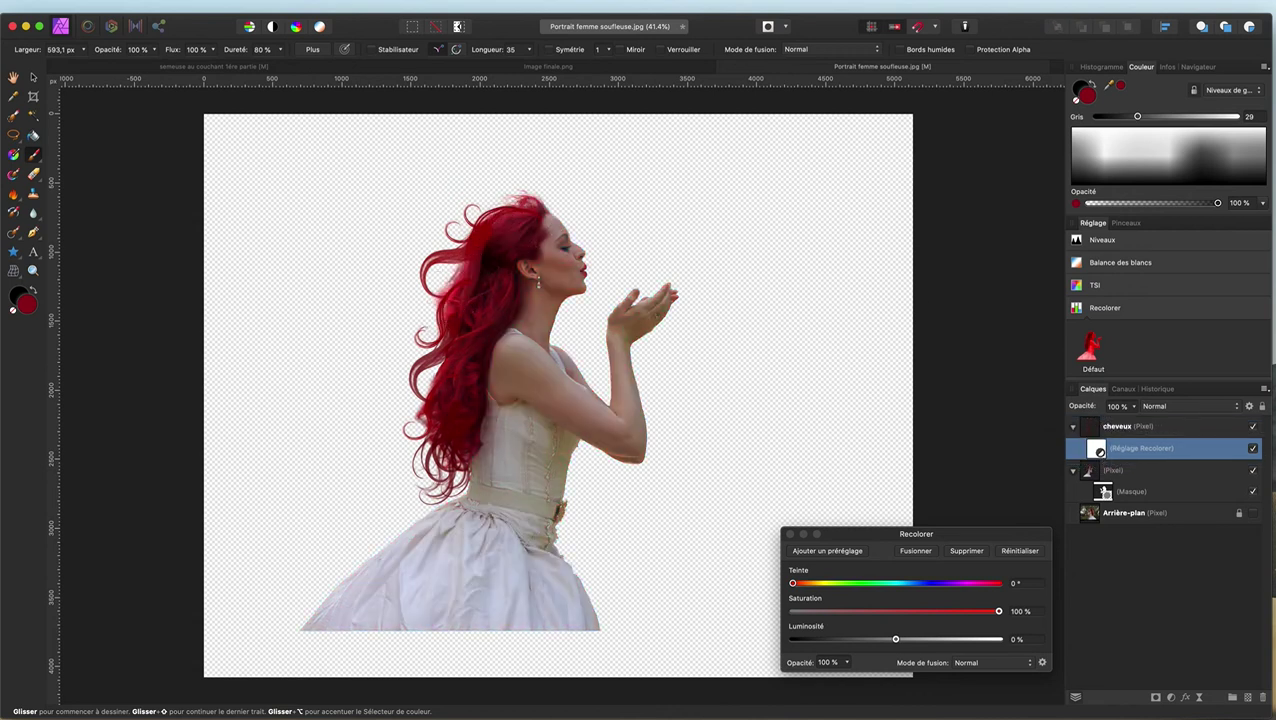
scroll(560, 505, up, 5)
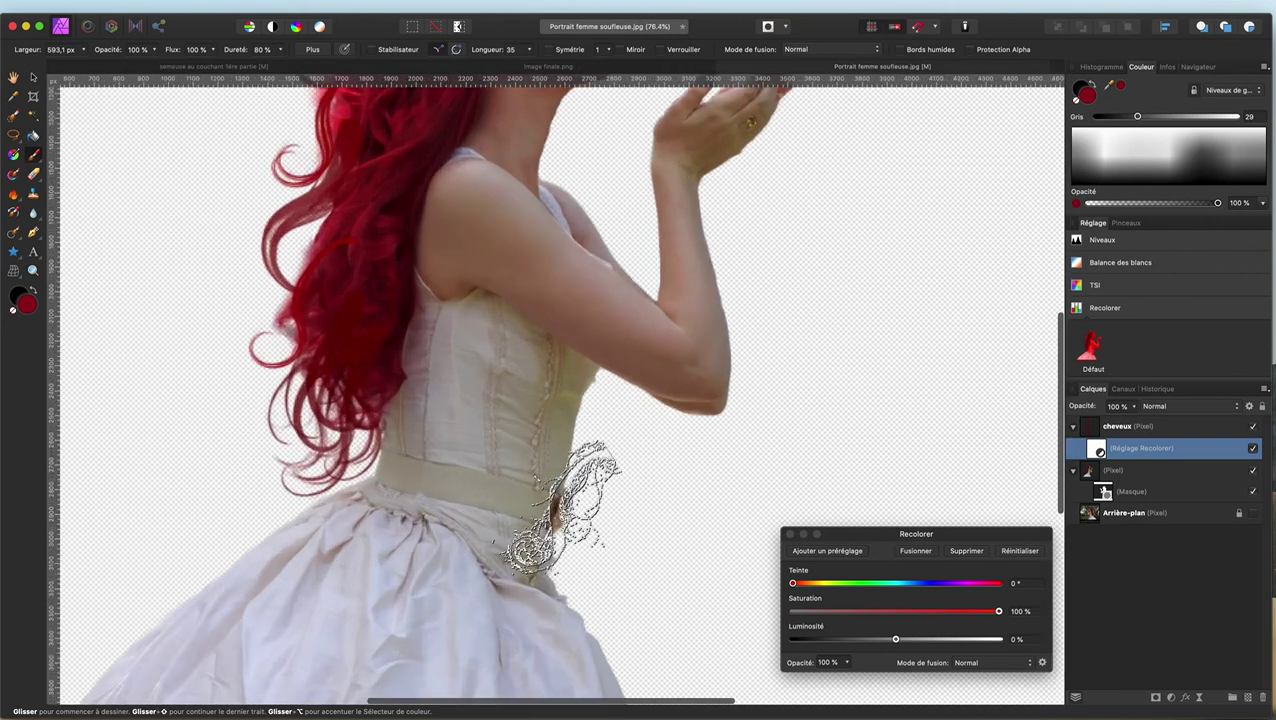
scroll(570, 490, up, 5)
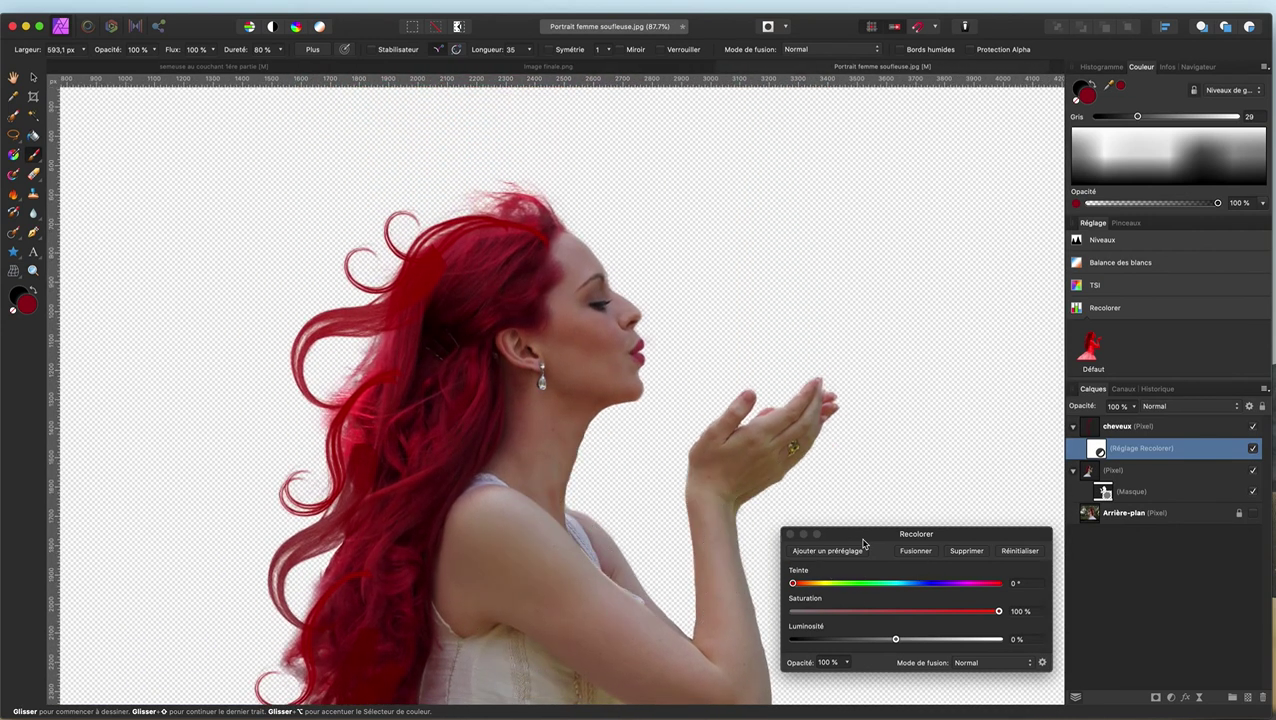
Step: Set the Recolour adjustment to hue 359.7° and lightness 5%
drag(795, 585, 998, 583)
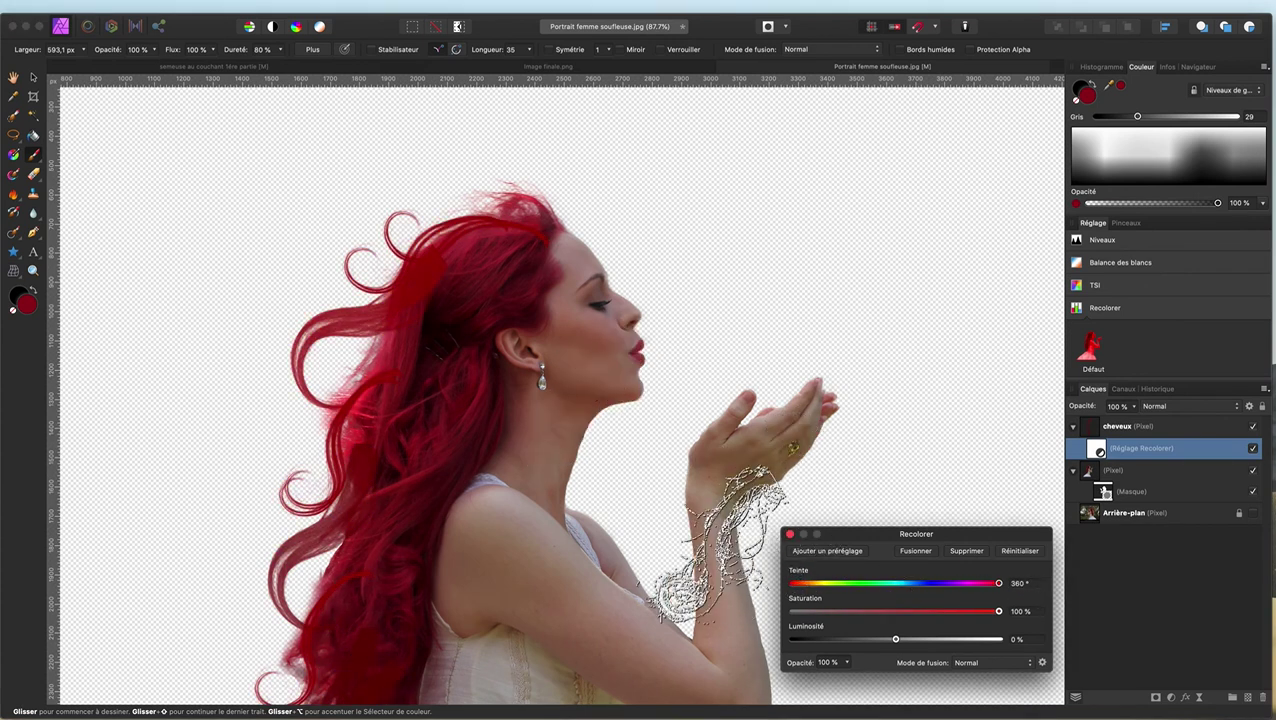
scroll(560, 470, down, 3)
scroll(483, 487, down, 2)
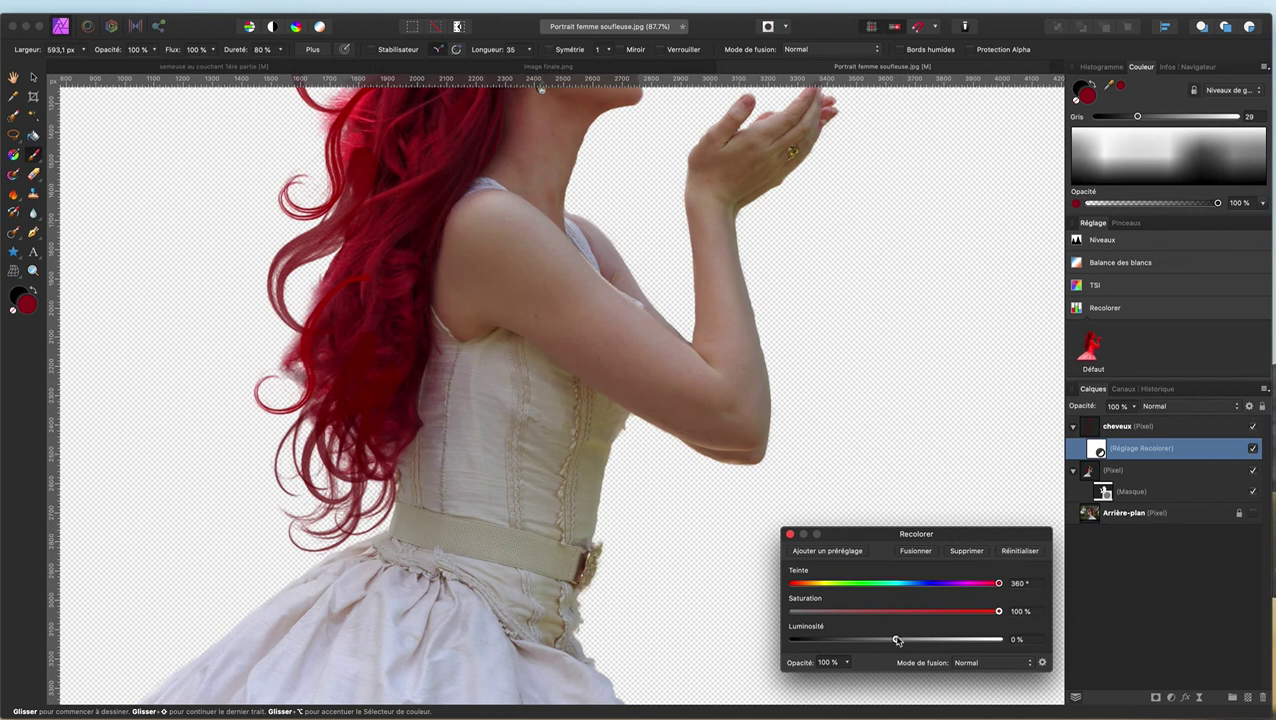
mouse_move(897, 642)
mouse_down()
mouse_move(917, 641)
mouse_move(899, 641)
mouse_up()
scroll(560, 390, up, 5)
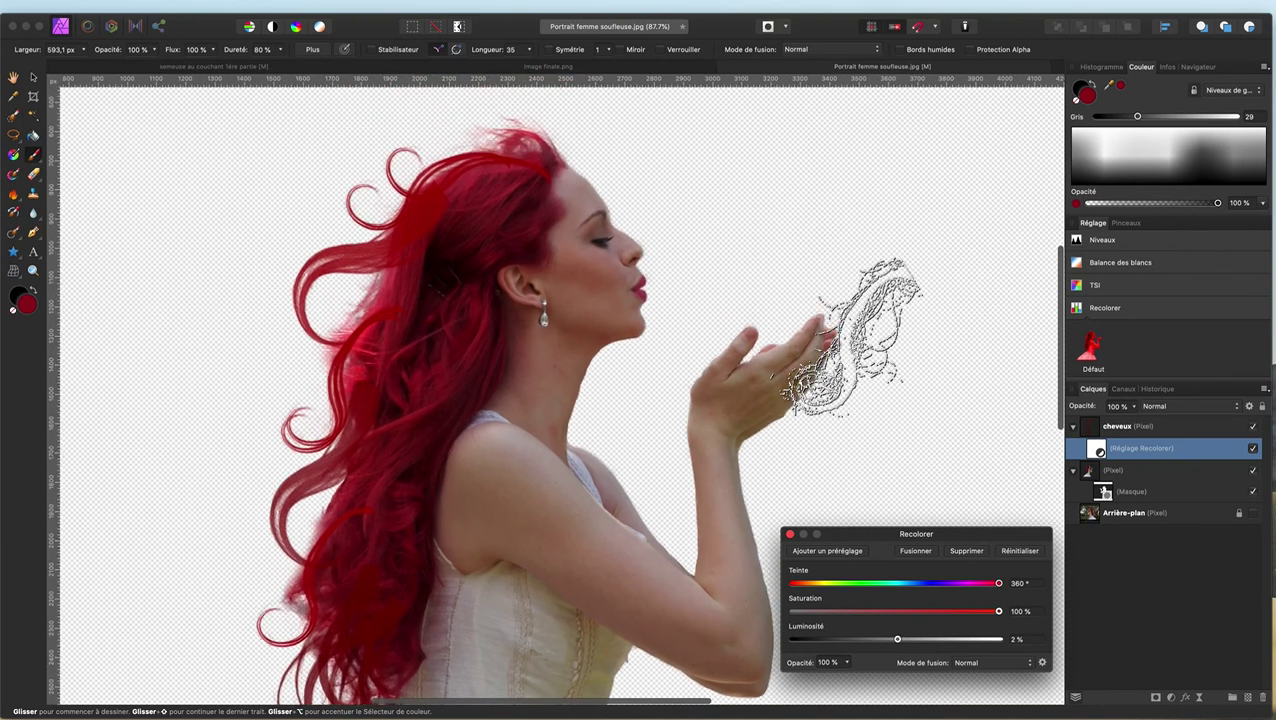
scroll(450, 390, down, 3)
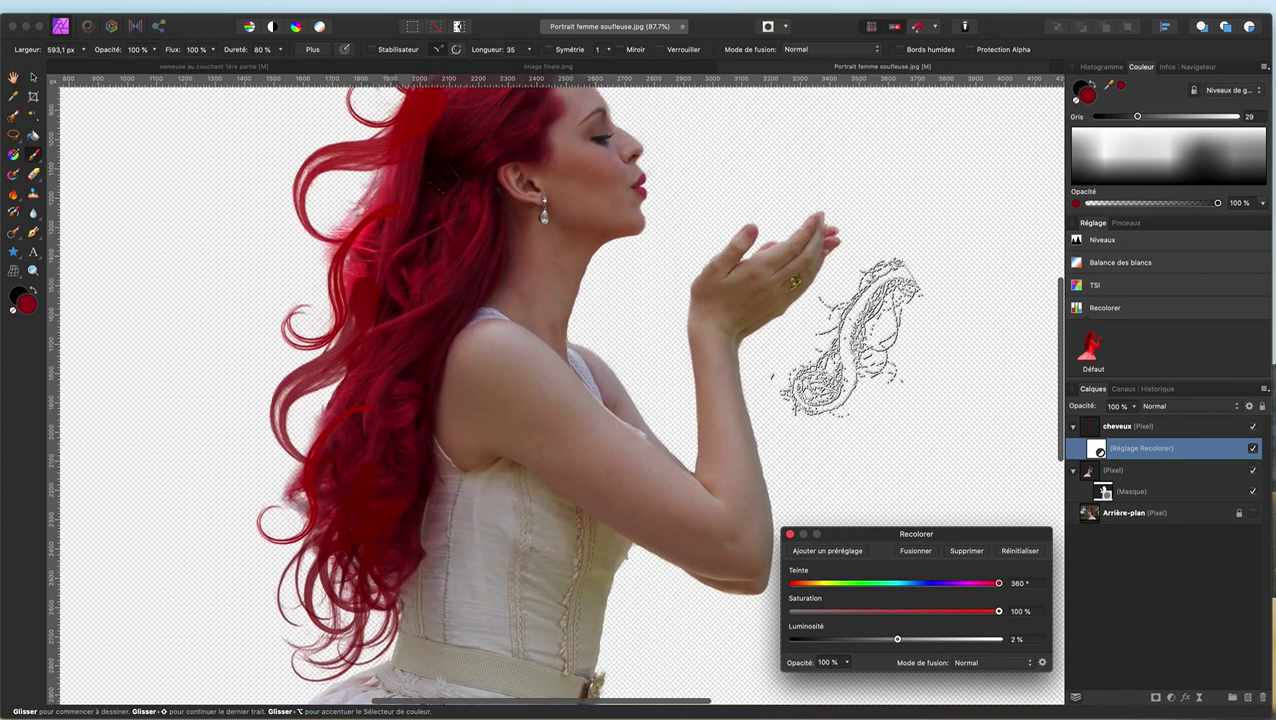
scroll(550, 390, up, 3)
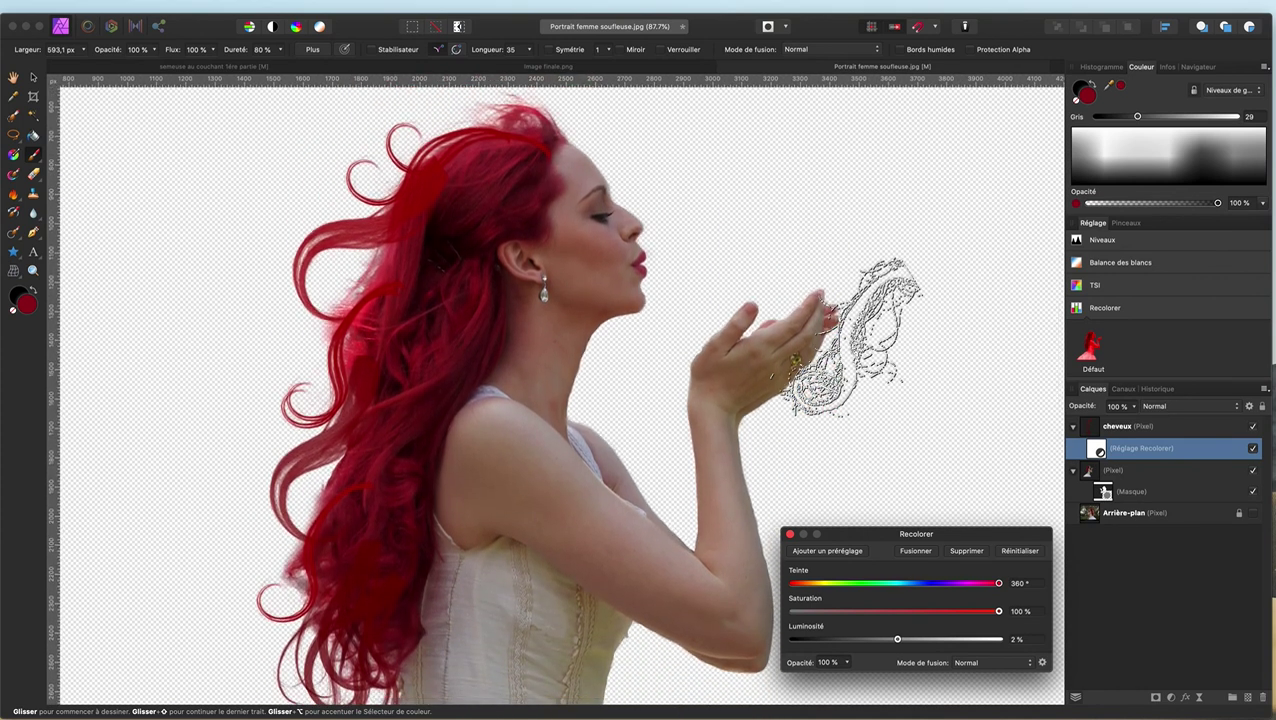
drag(900, 641, 902, 641)
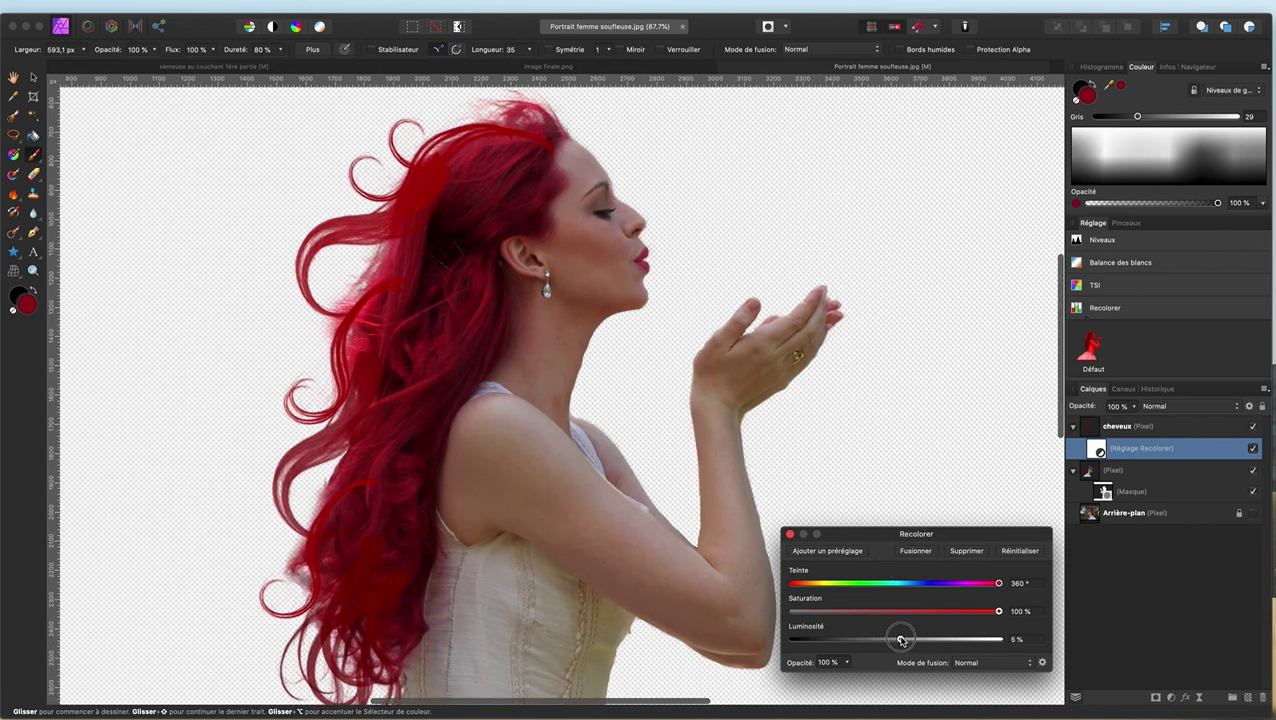
drag(999, 585, 999, 585)
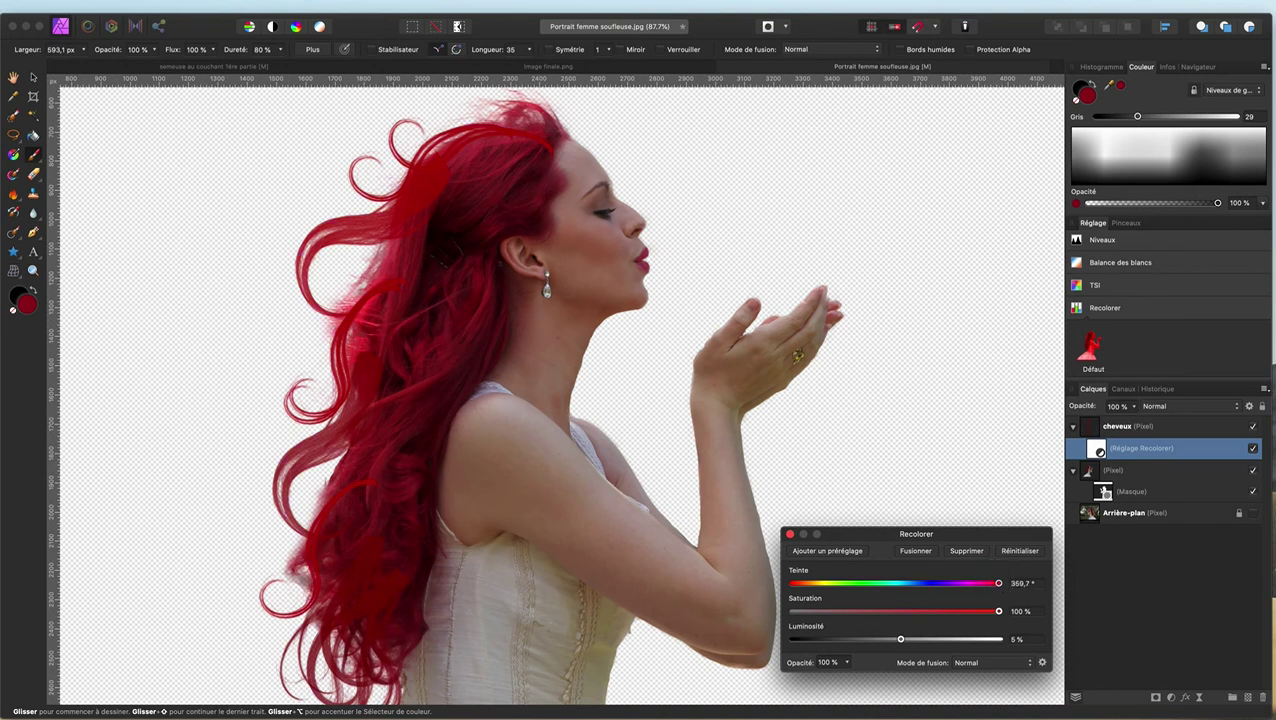
click(1165, 430)
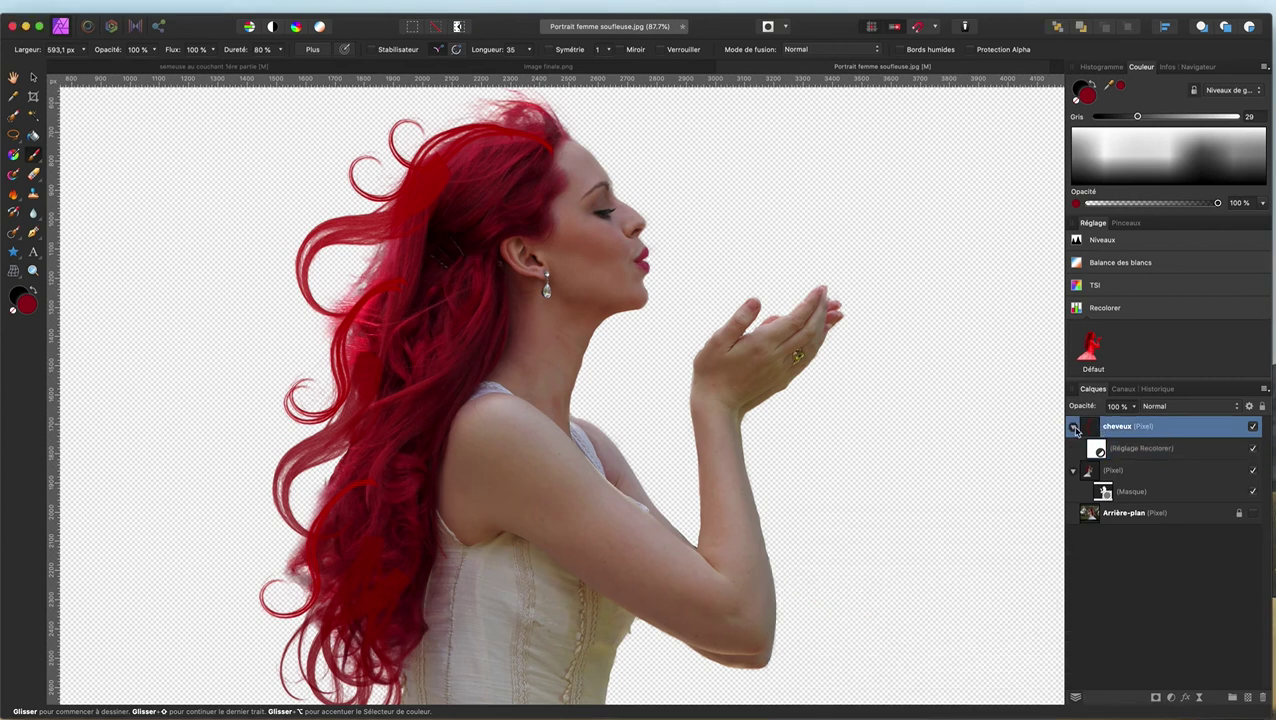
Step: Try the cheveux layer below the woman's layer, then return it to the top
drag(1090, 430, 1079, 494)
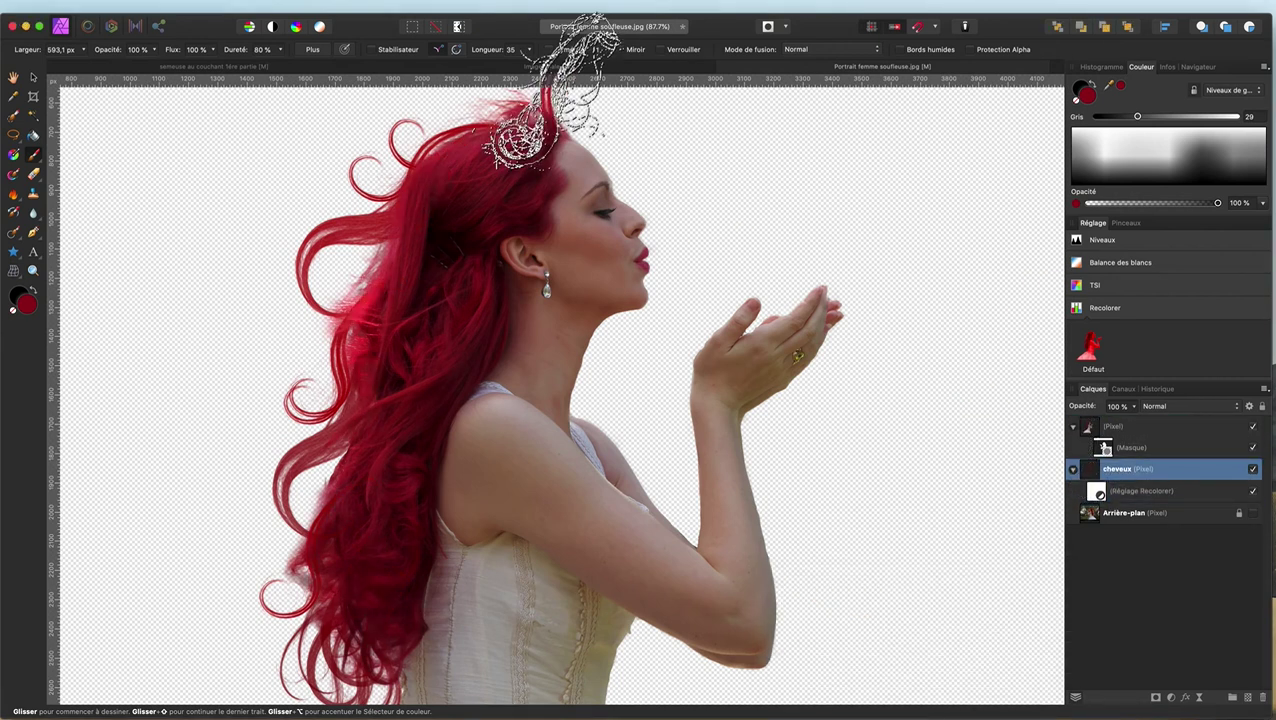
scroll(640, 250, down, 5)
scroll(640, 235, up, 3)
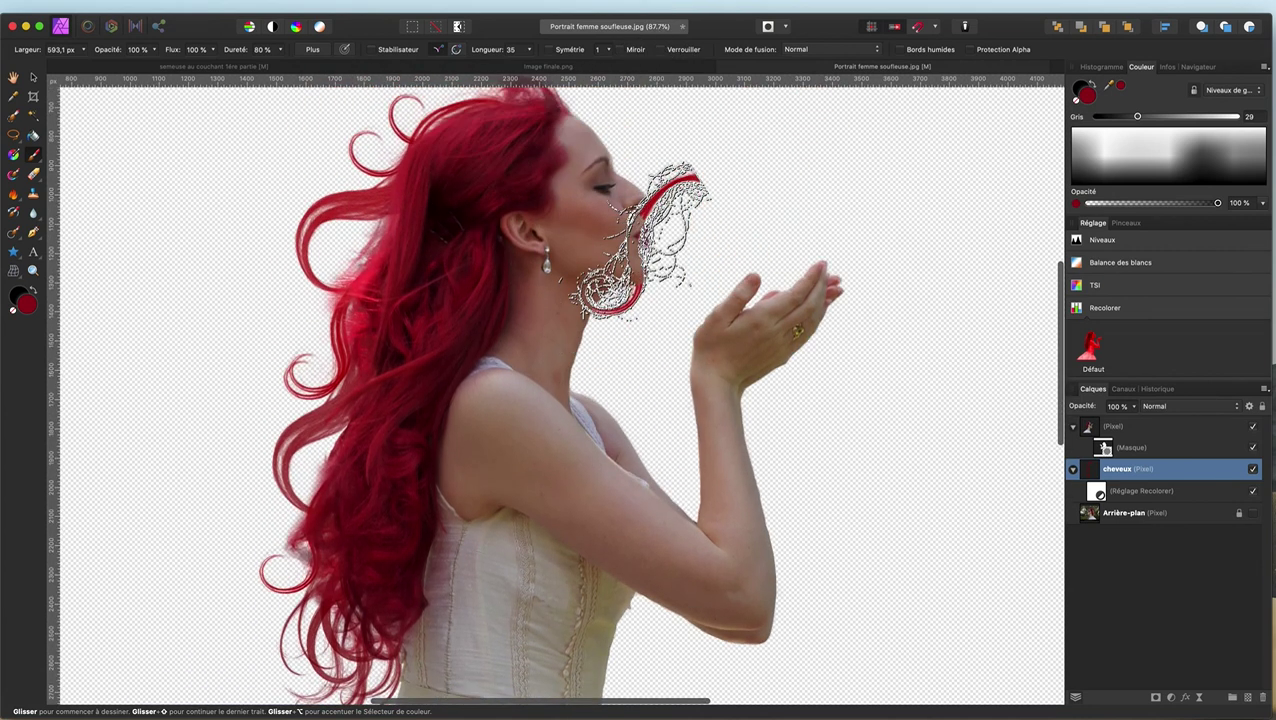
scroll(660, 240, up, 4)
scroll(655, 180, up, 1)
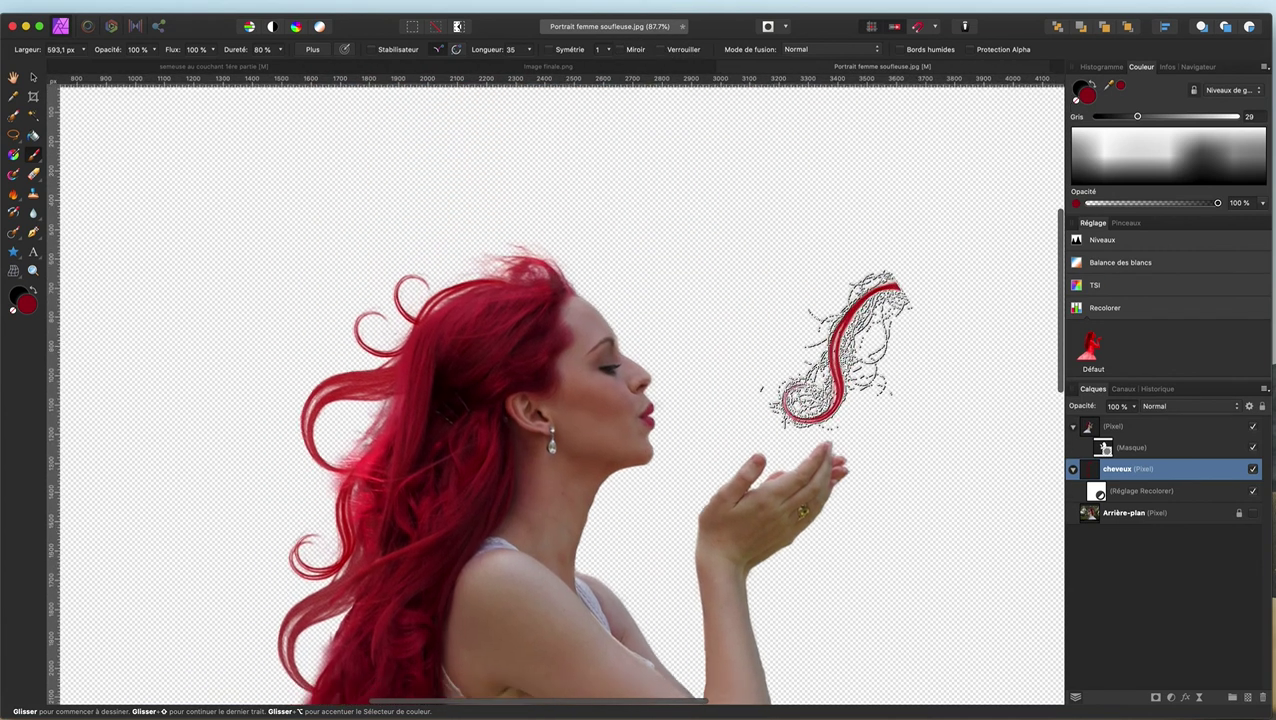
scroll(830, 356, down, 3)
scroll(826, 285, down, 3)
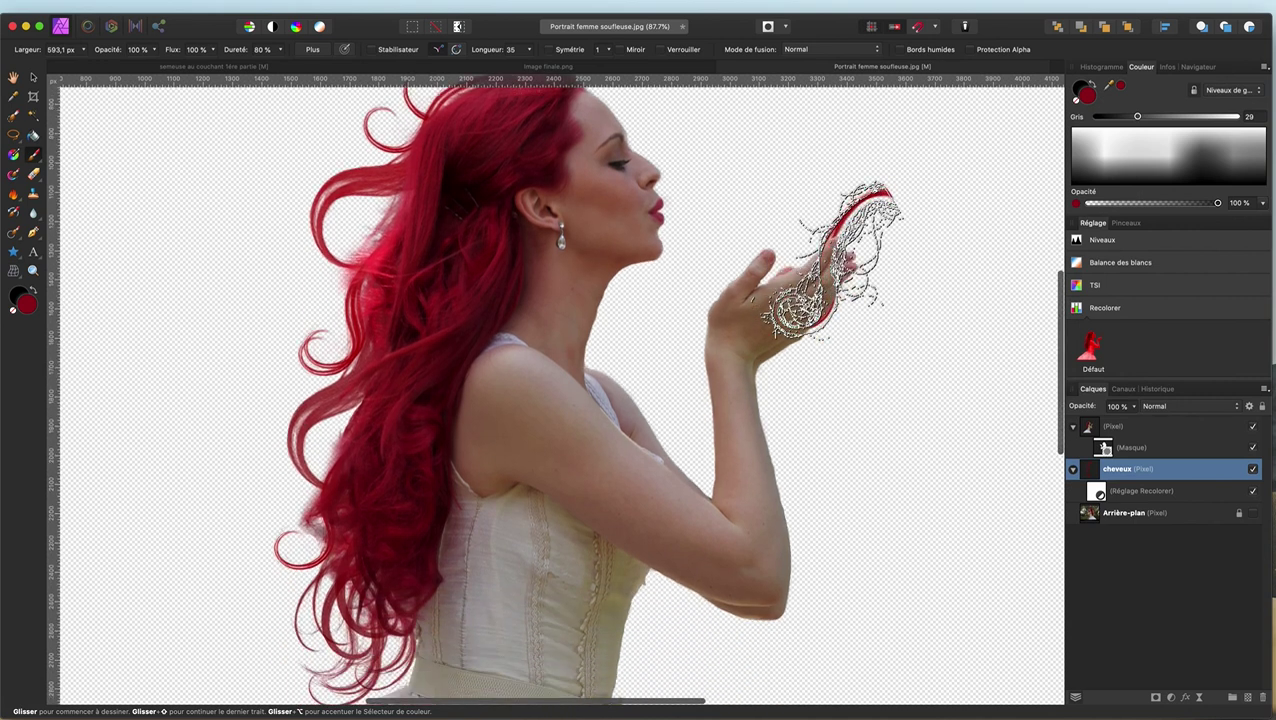
scroll(840, 256, down, 4)
scroll(835, 265, up, 1)
scroll(845, 250, up, 3)
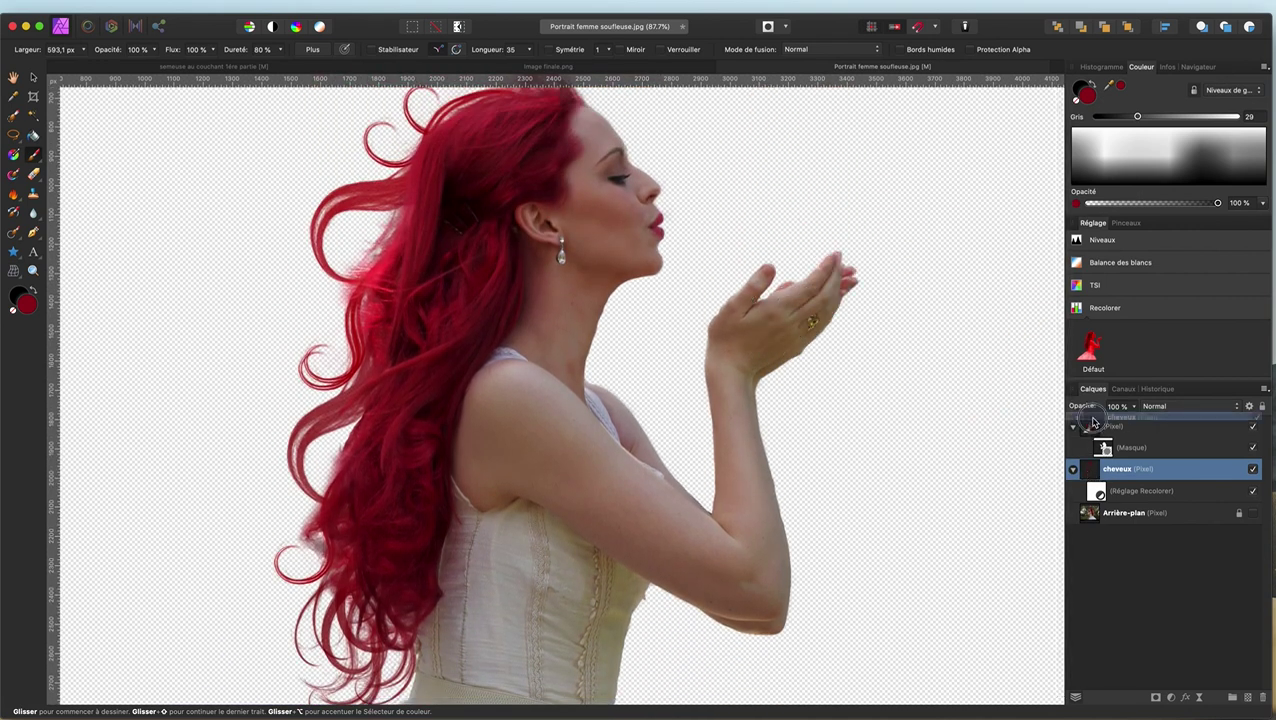
drag(1106, 480, 1094, 422)
Step: Set the cheveux layer's blend mode to Éclaircir
click(1166, 409)
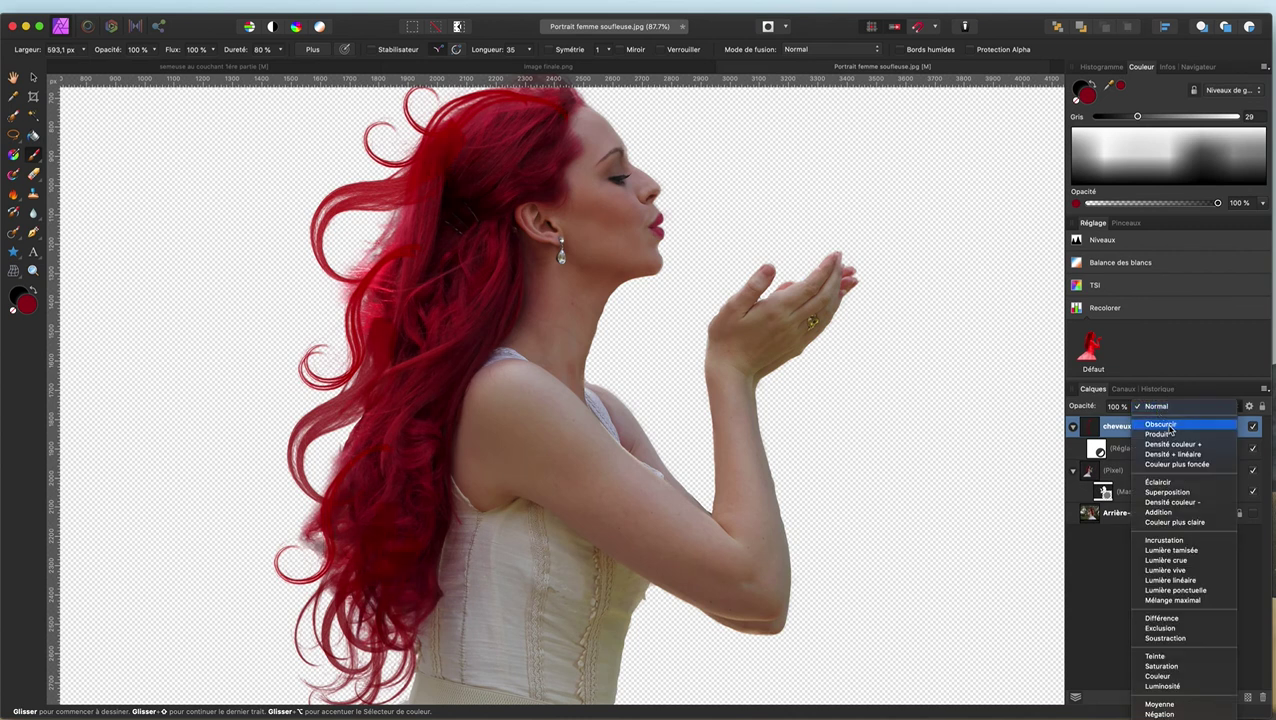
click(1159, 483)
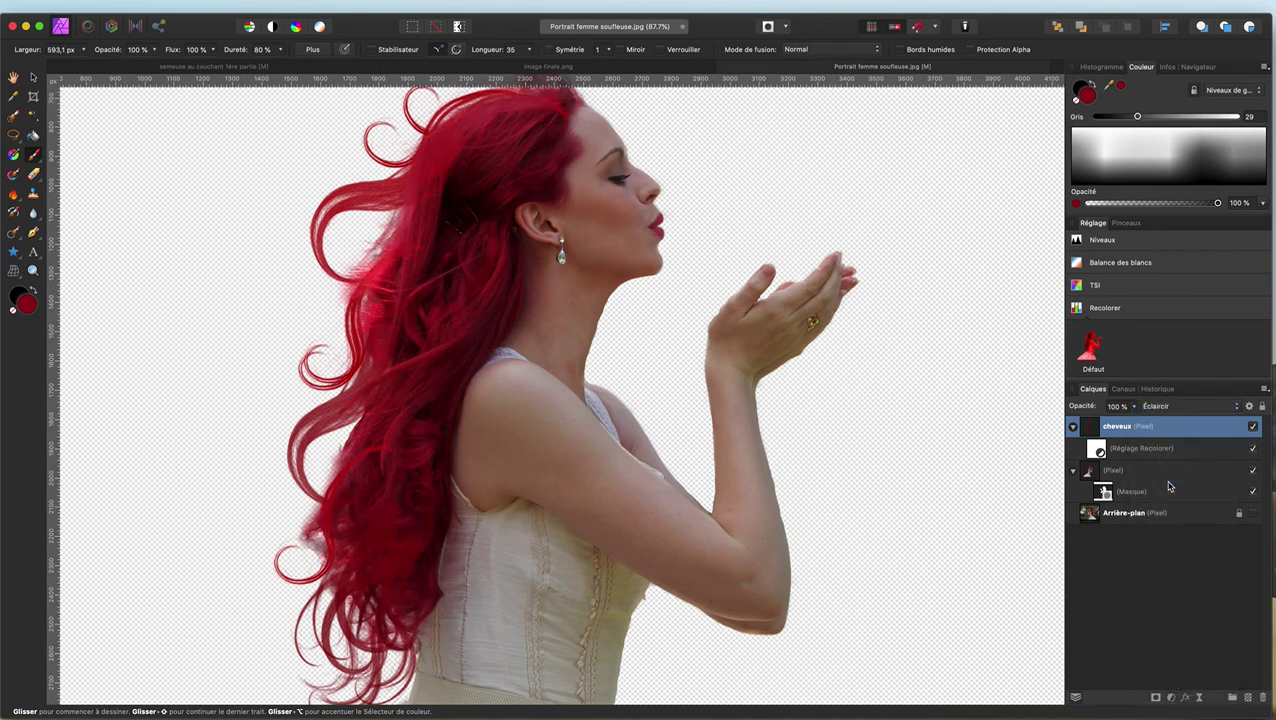
click(1200, 409)
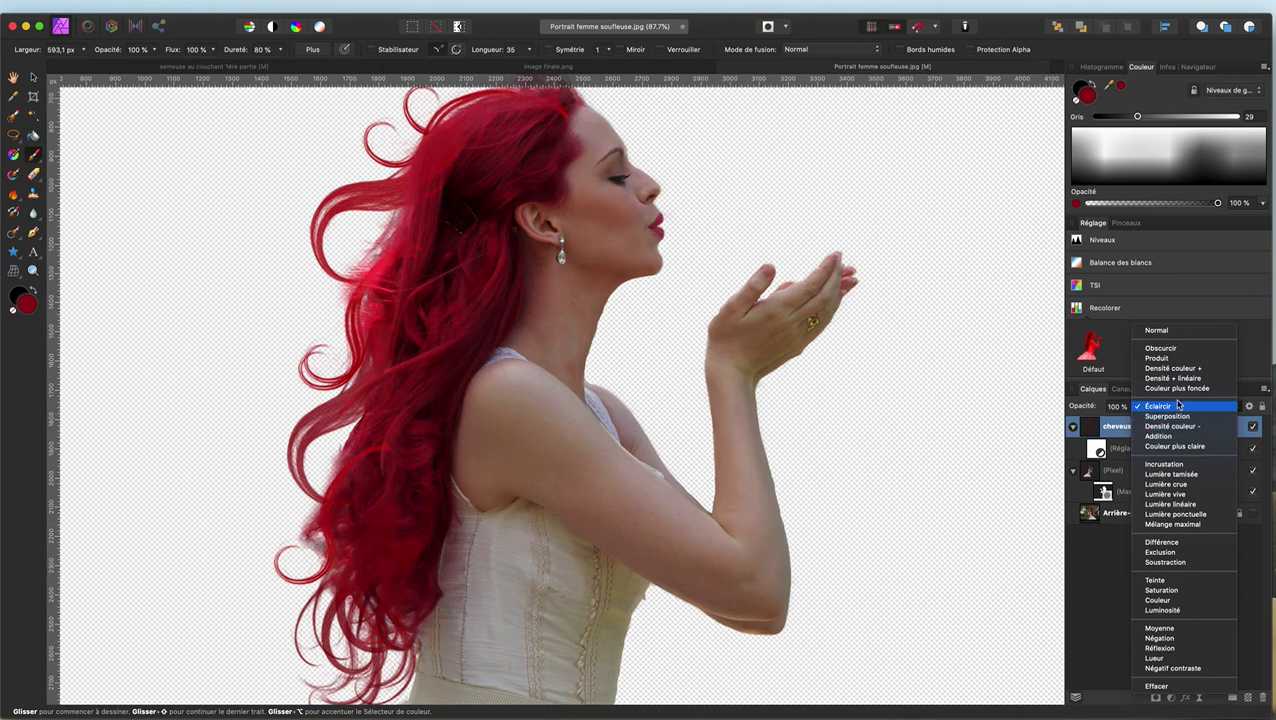
click(1178, 404)
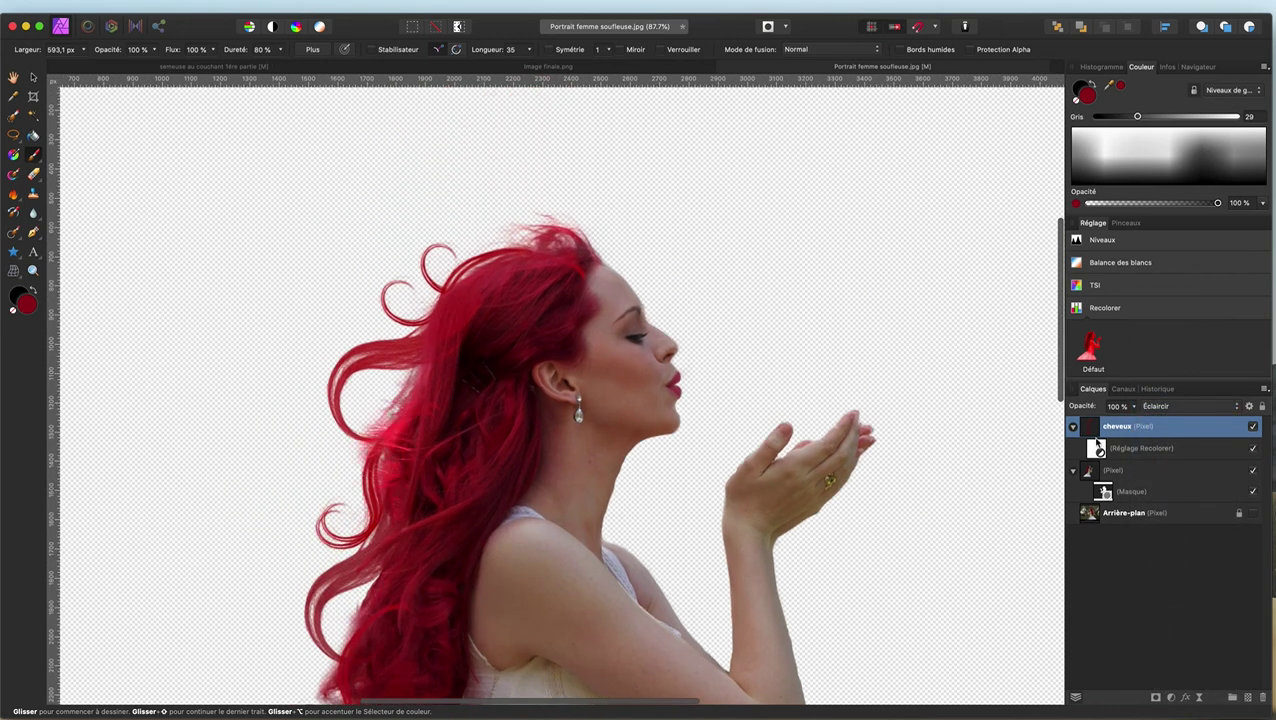
Step: Move the cheveux layer beneath the masked woman layer and collapse the woman layer
drag(1097, 441, 1106, 474)
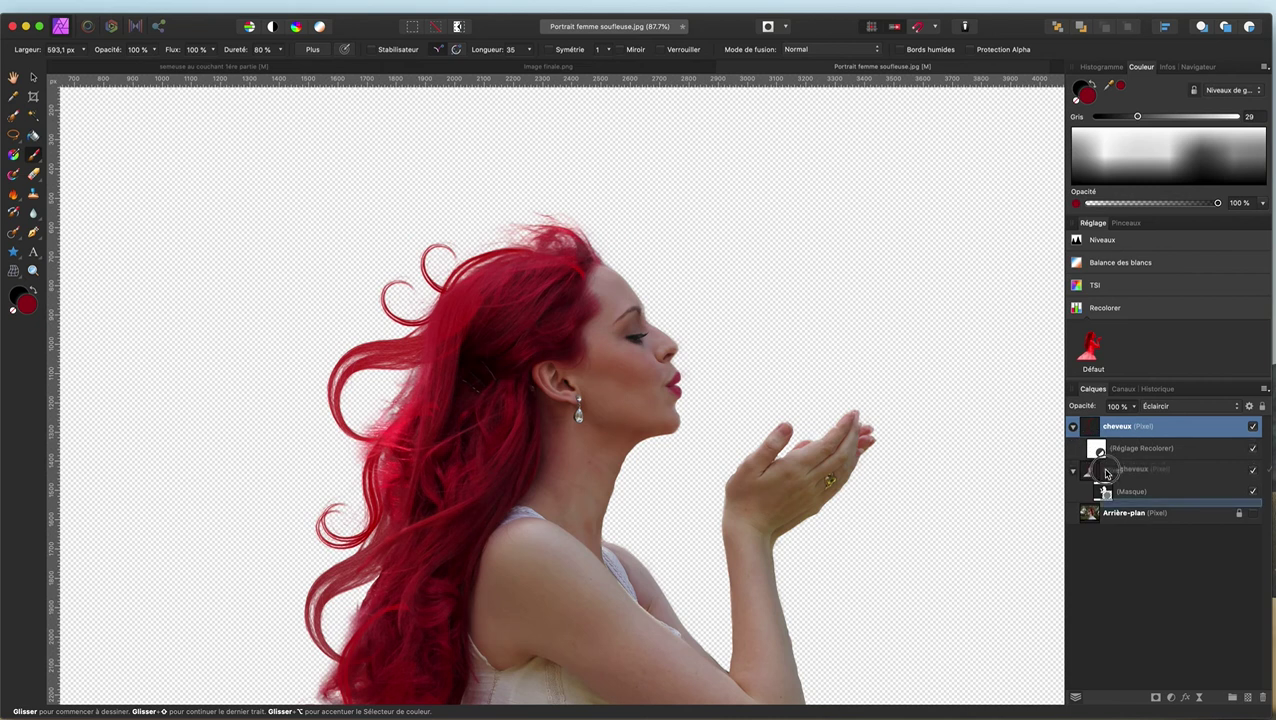
drag(1106, 474, 1090, 509)
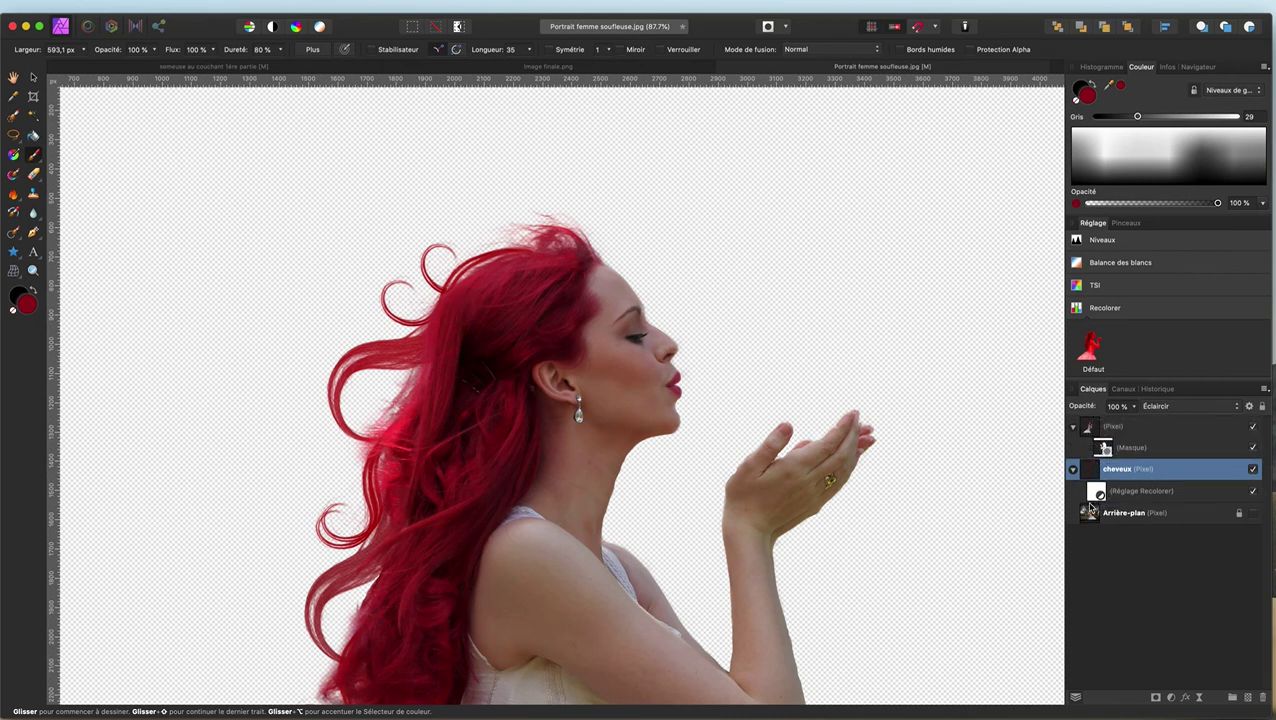
scroll(618, 275, down, 2)
scroll(618, 280, down, 4)
scroll(620, 290, up, 1)
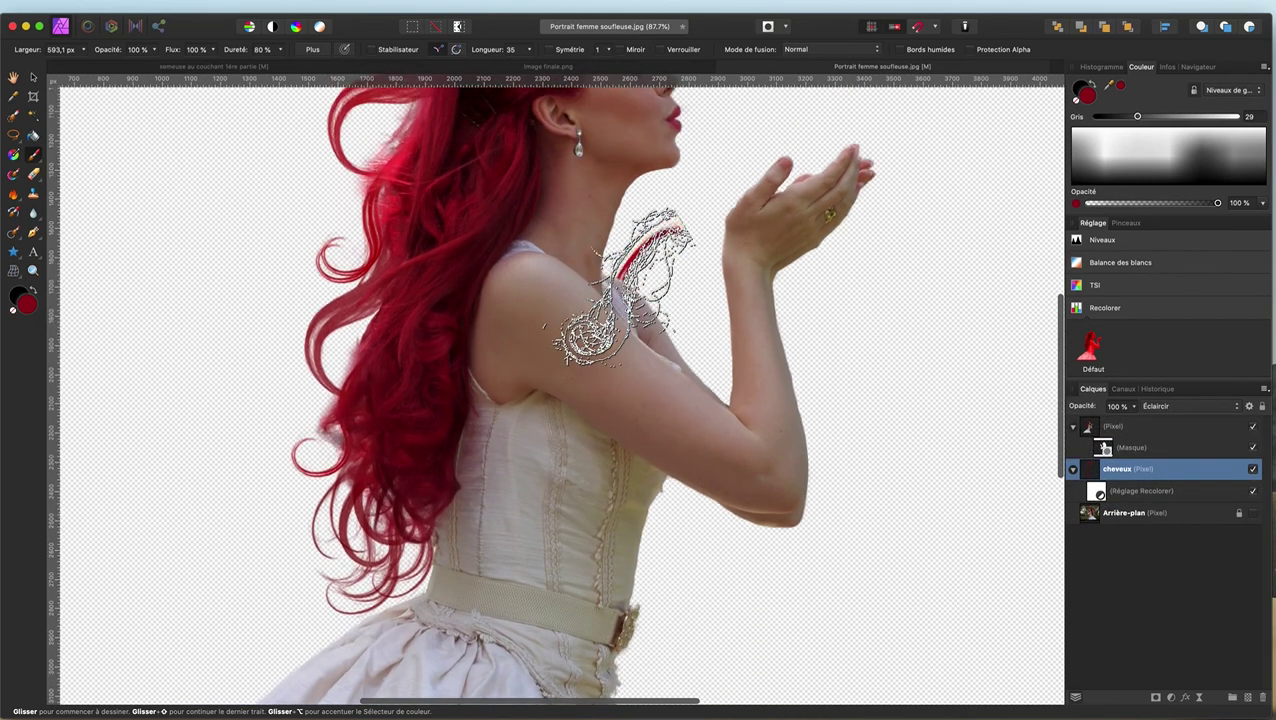
scroll(620, 285, up, 3)
scroll(620, 285, up, 2)
scroll(620, 285, up, 1)
scroll(620, 285, down, 2)
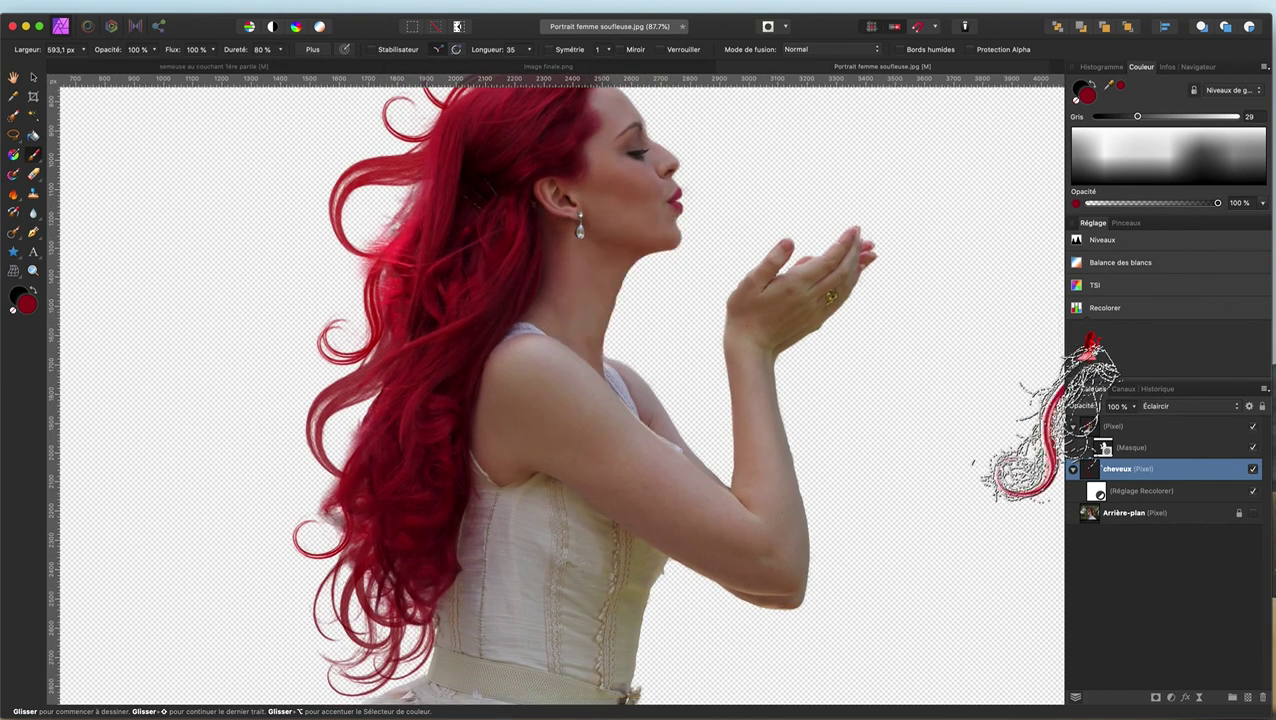
click(1073, 427)
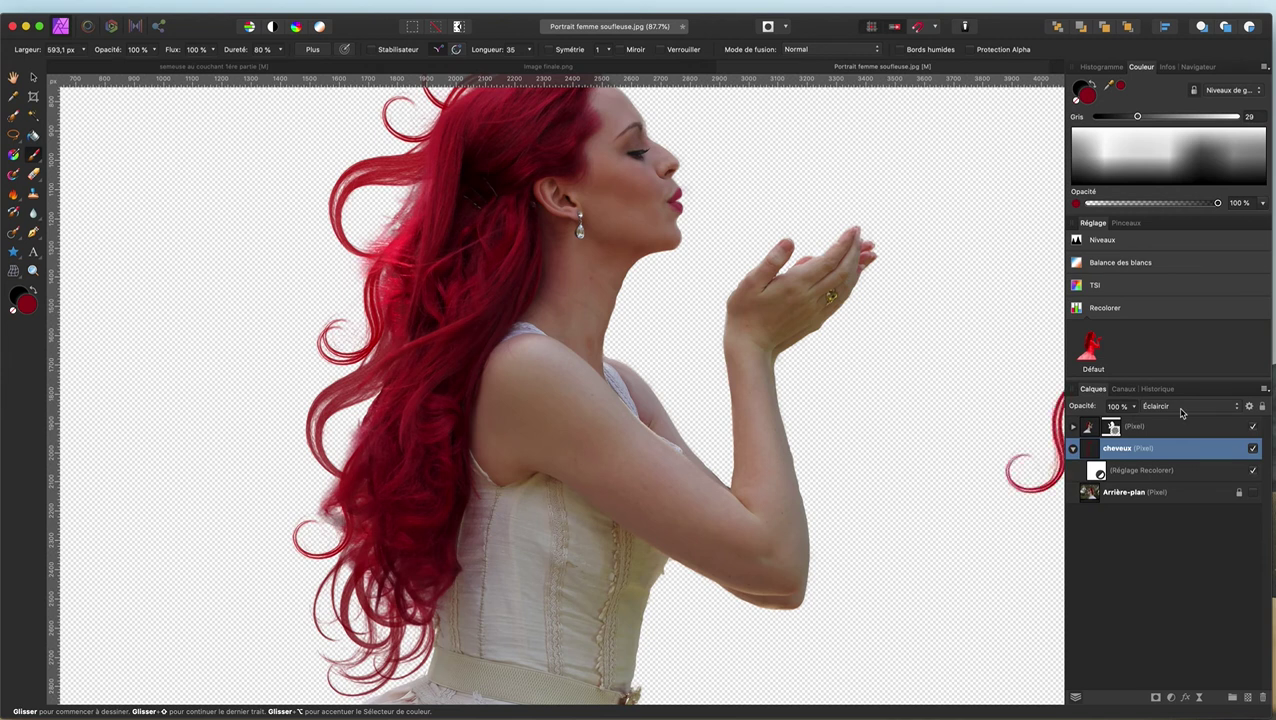
Step: Merge visible into a new top layer and hide the layers beneath it
key(ctrl+shift+n)
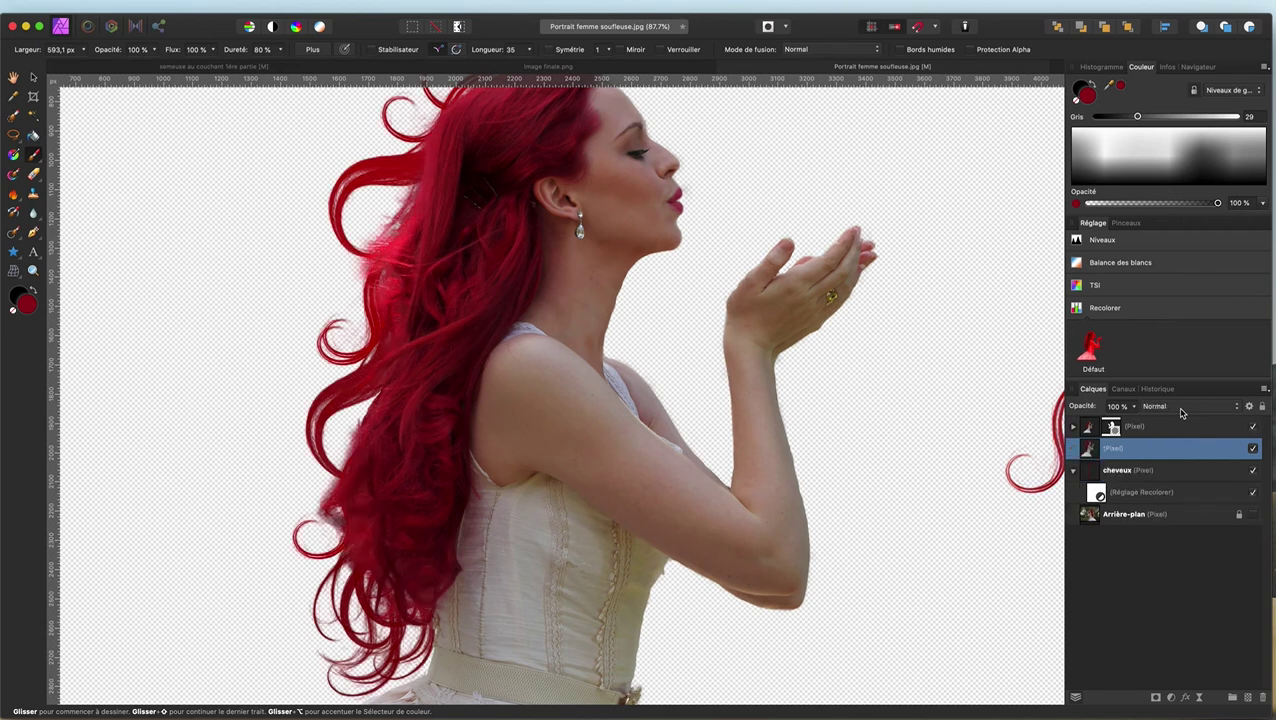
drag(1135, 461, 1135, 423)
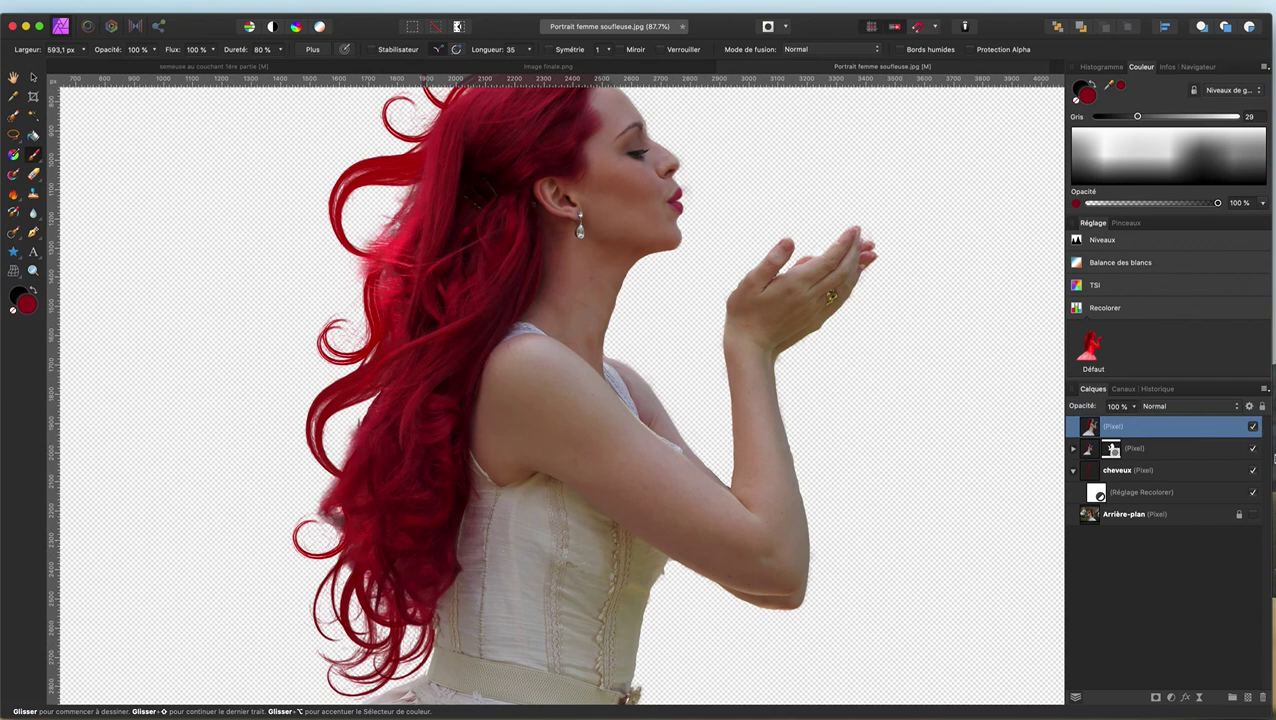
click(1253, 449)
click(1253, 470)
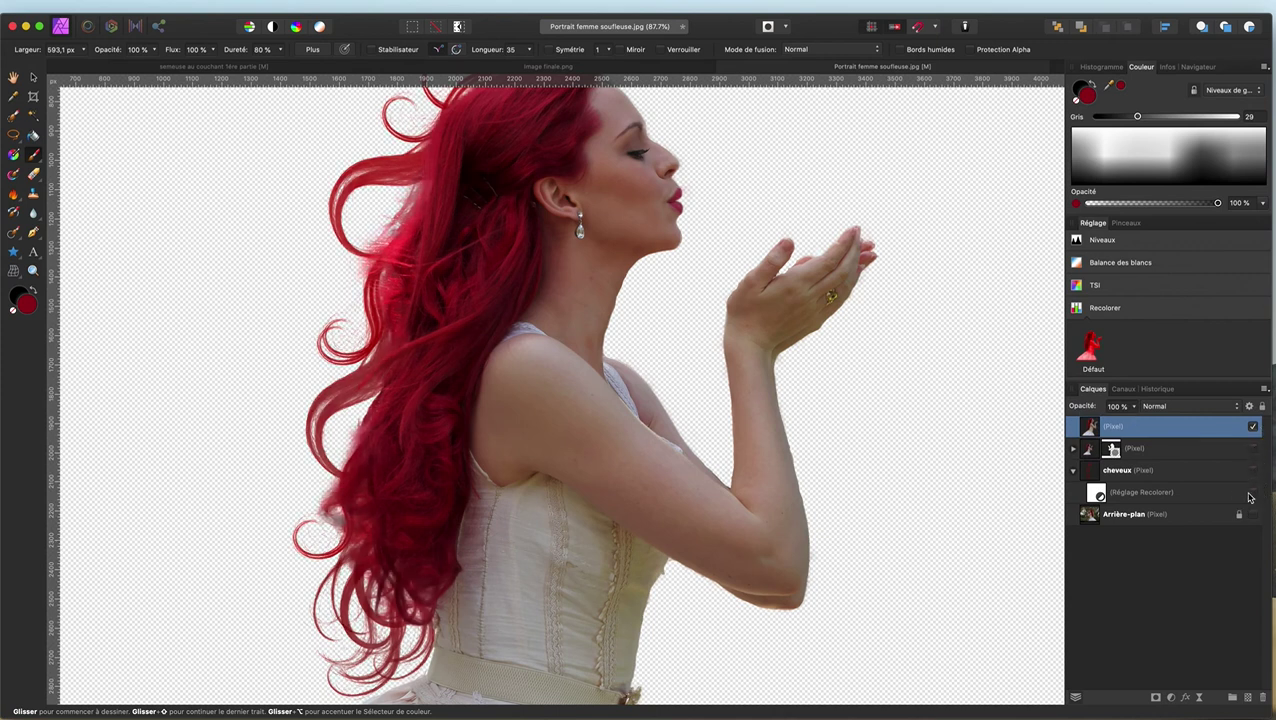
click(1253, 428)
click(1253, 428)
Step: Copy the merged woman layer and switch to the 'semeuse au couchant 1ère partie' document
right_click(1175, 429)
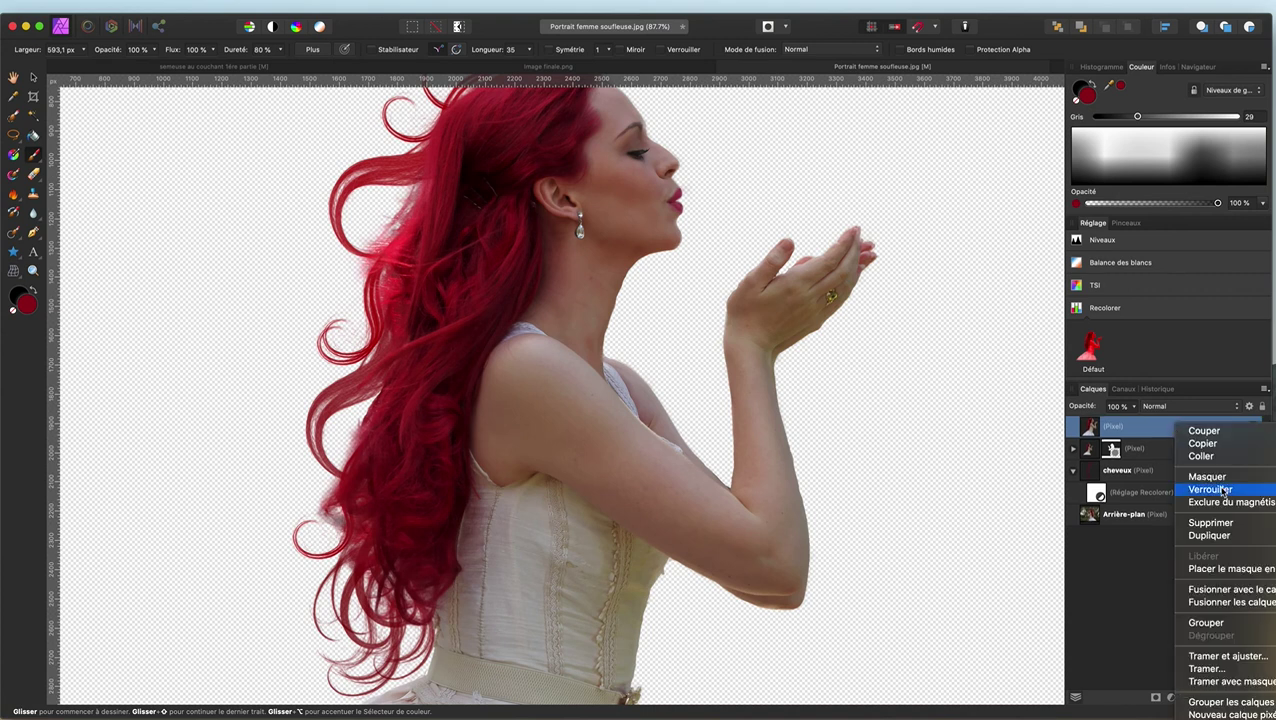
click(1155, 406)
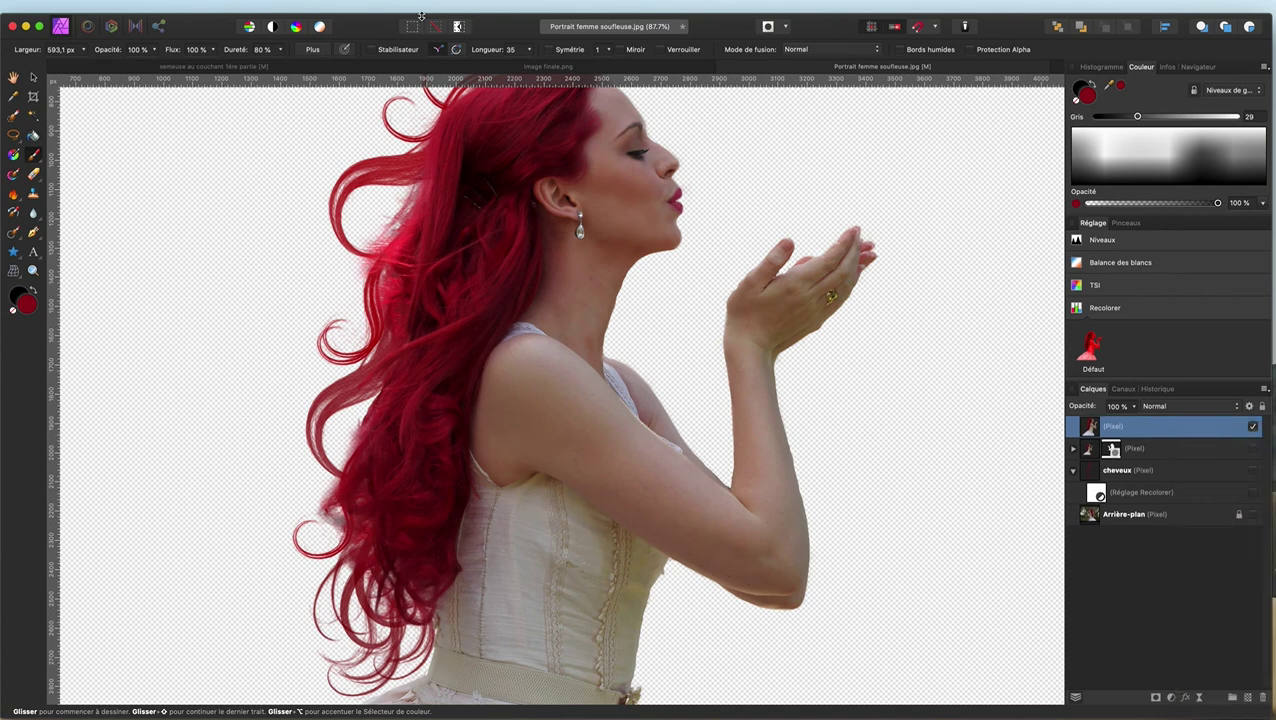
drag(421, 15, 173, 71)
click(182, 68)
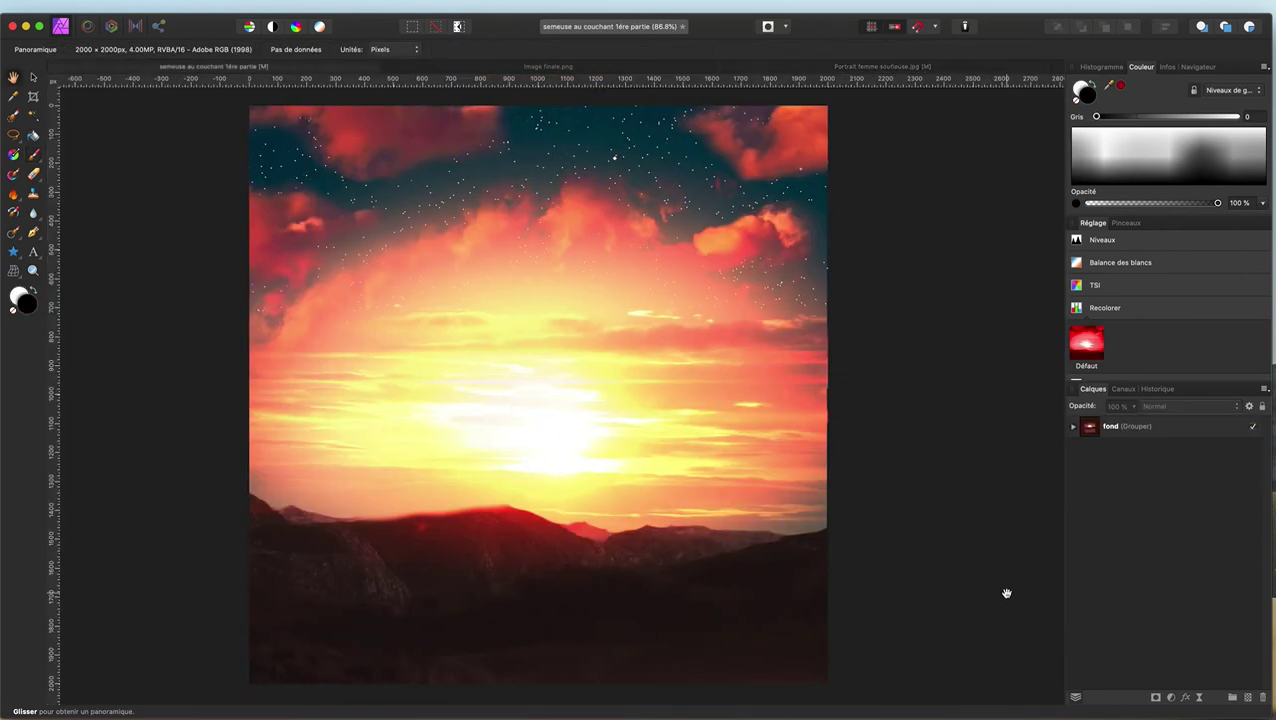
Step: Paste the red-haired woman as a new layer and move her onto the sunset sky
key(ctrl+v)
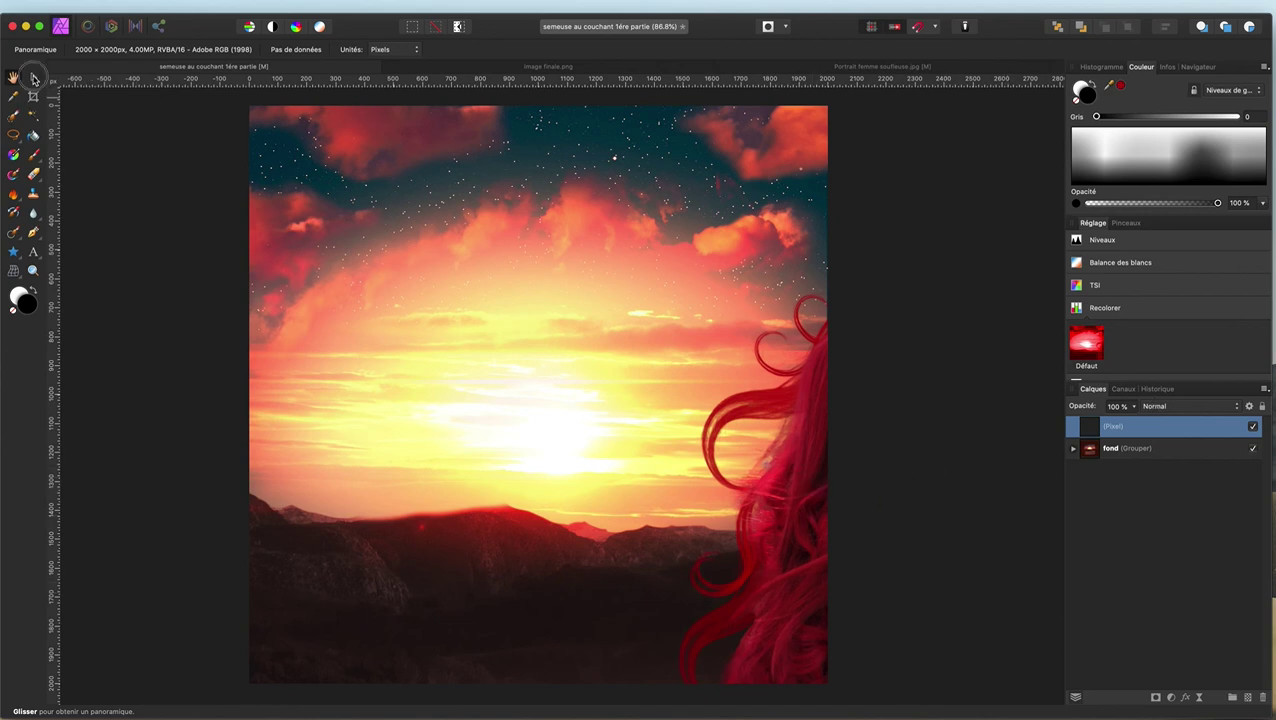
click(33, 77)
mouse_move(789, 501)
mouse_down()
mouse_move(530, 417)
mouse_move(433, 370)
mouse_move(422, 329)
mouse_up()
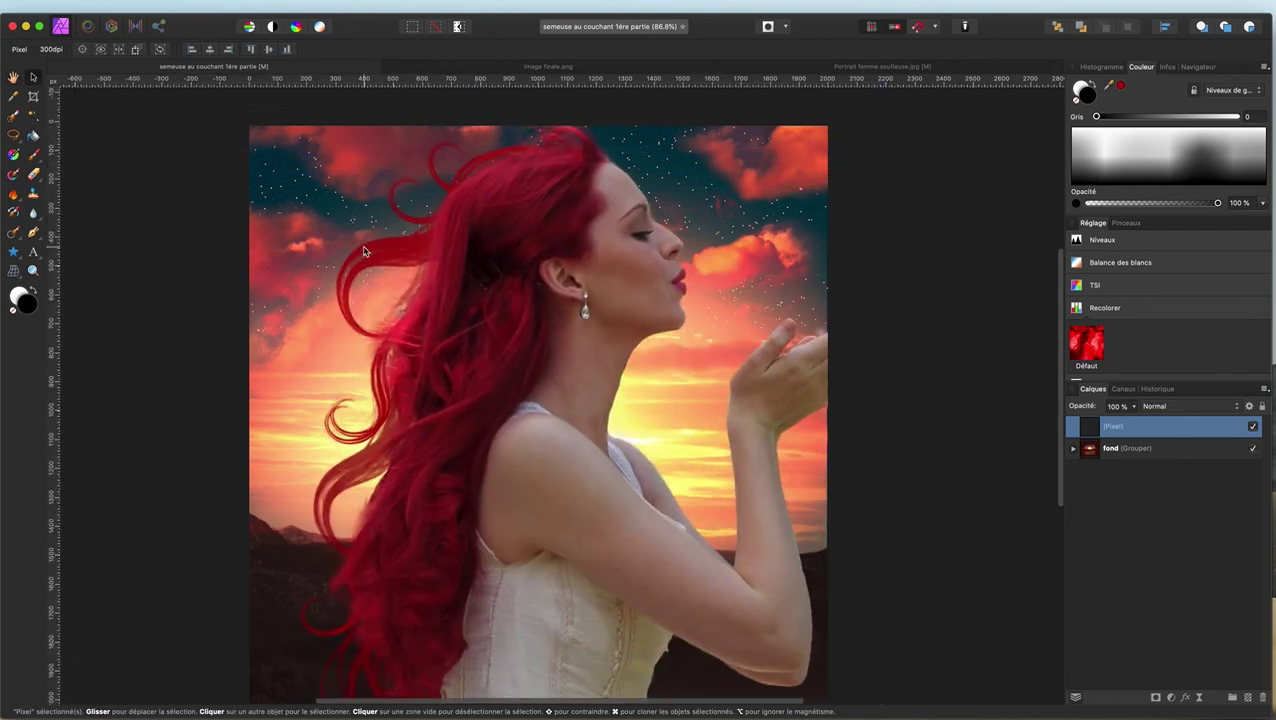
scroll(362, 250, up, 5)
scroll(362, 250, left, 5)
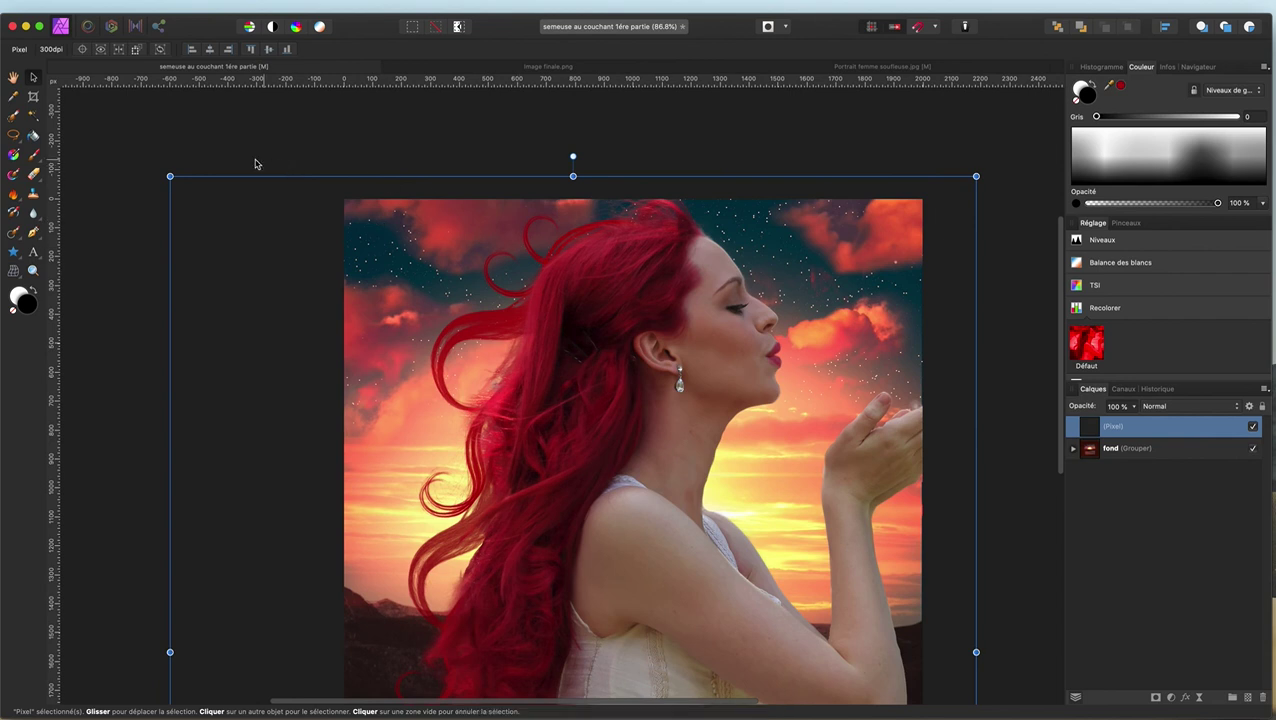
Step: Shrink the woman layer and set her slightly lower, in front of the sun
drag(170, 176, 644, 530)
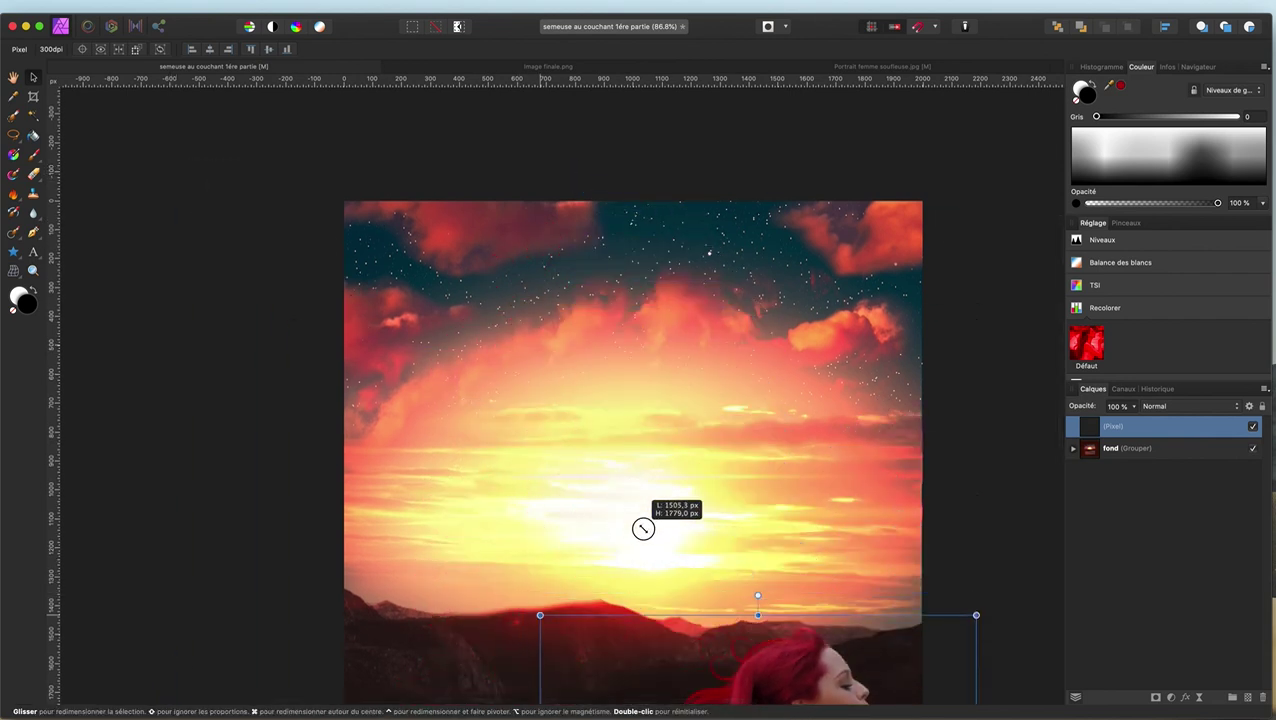
drag(807, 672, 581, 357)
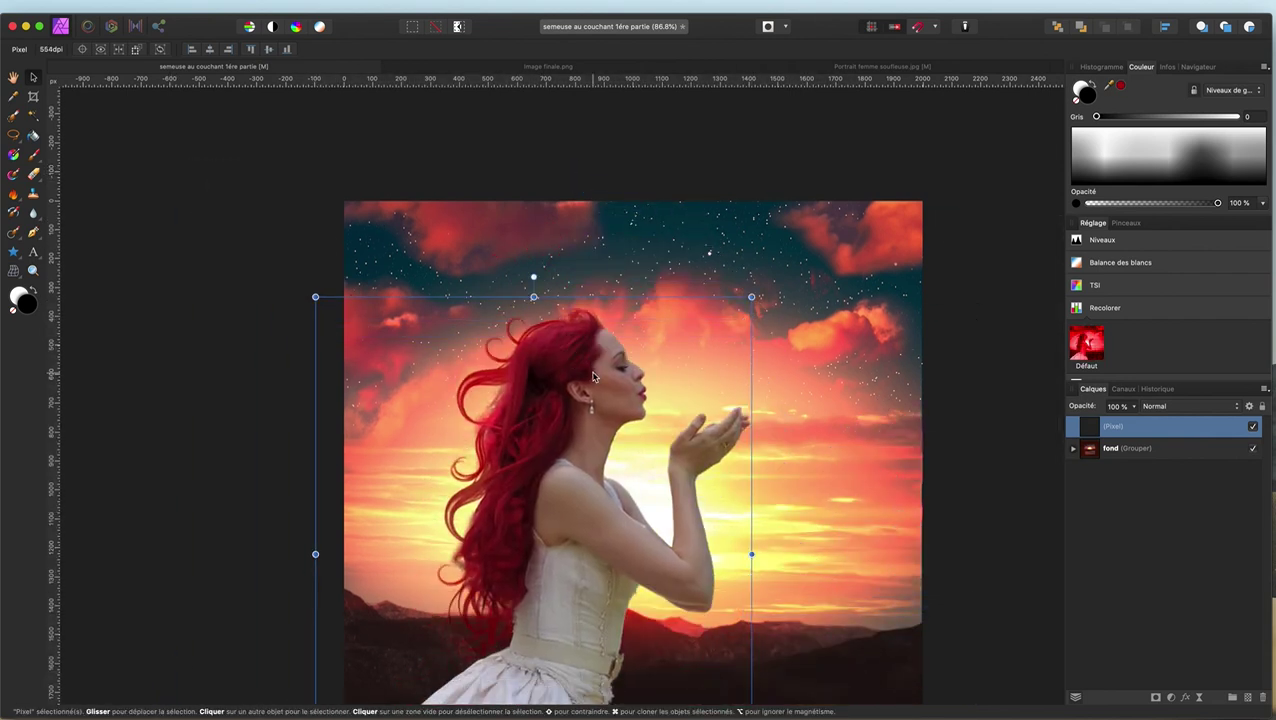
scroll(583, 360, up, 2)
scroll(590, 370, down, 5)
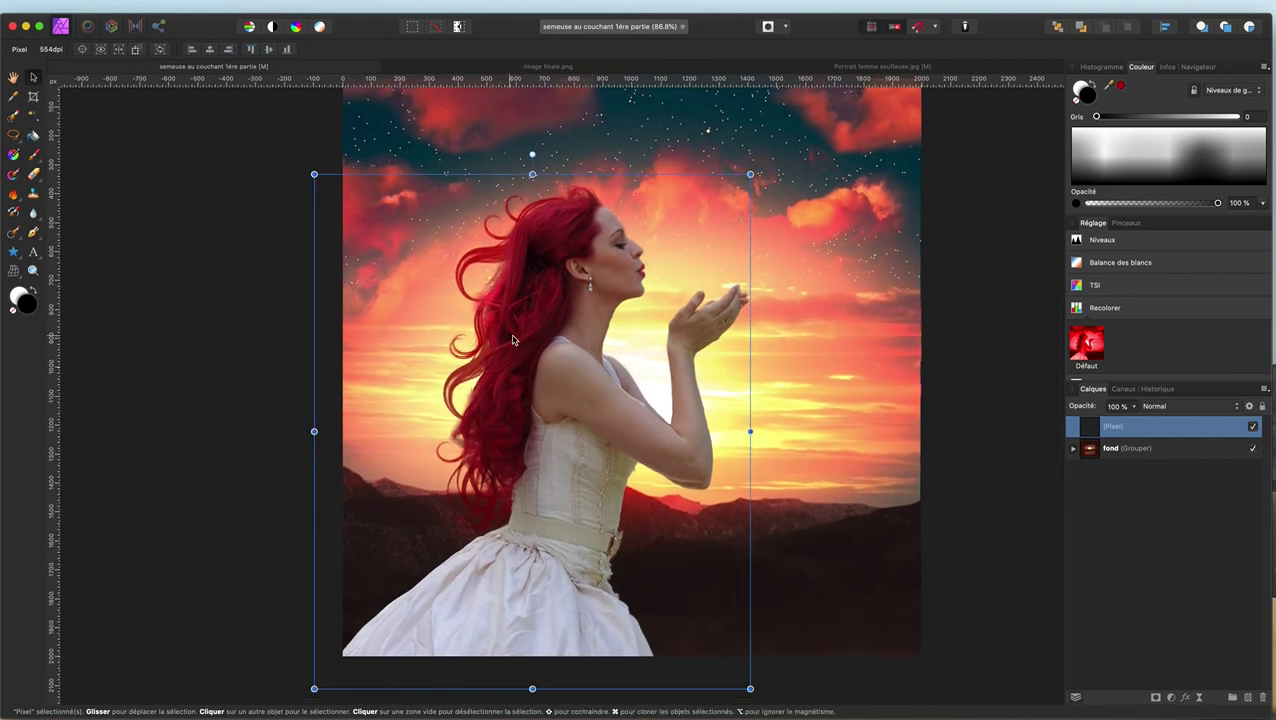
drag(543, 341, 540, 369)
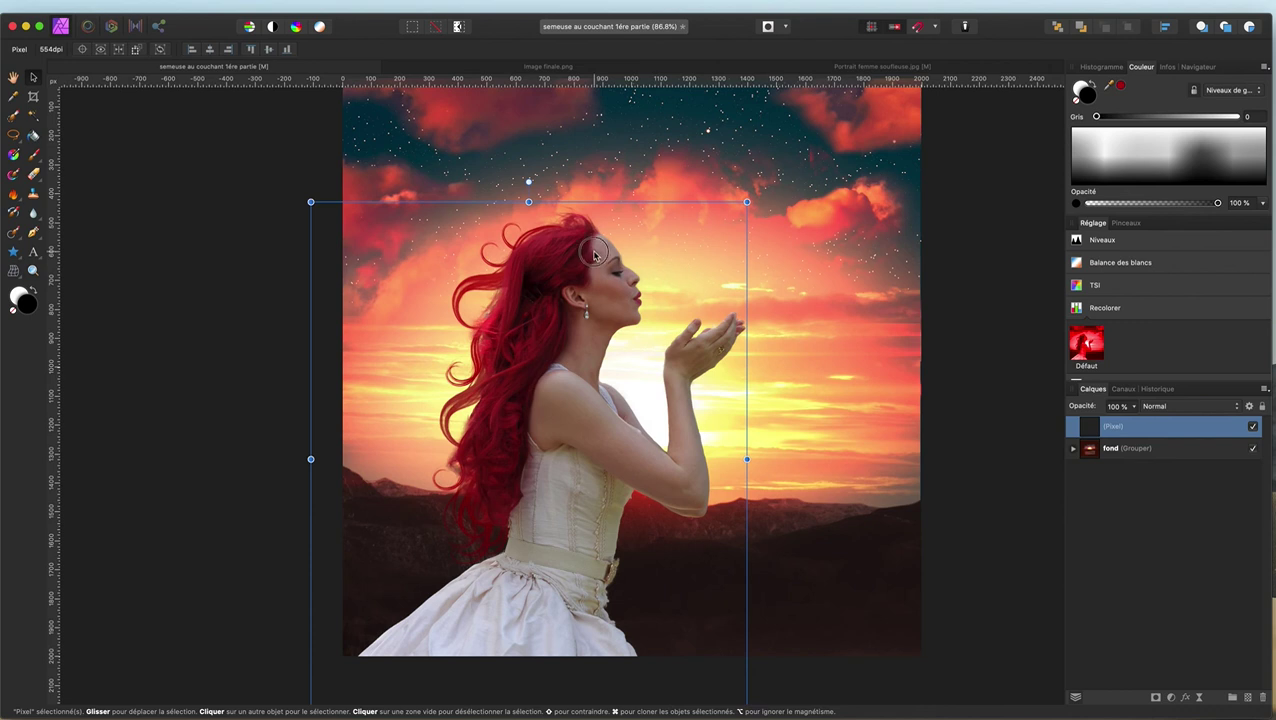
Step: Scroll around the canvas to check the woman's placement over the starry sunset
scroll(594, 258, up, 1)
scroll(594, 258, left, 1)
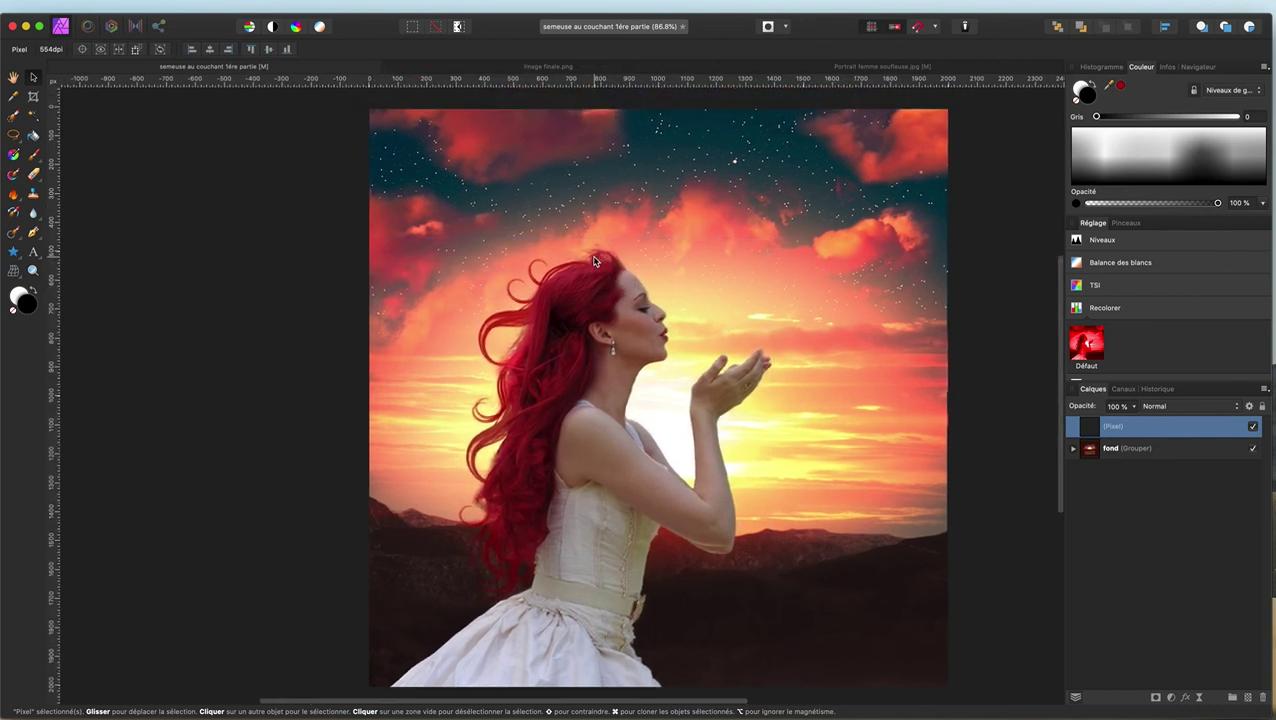
scroll(594, 260, up, 2)
scroll(594, 262, right, 2)
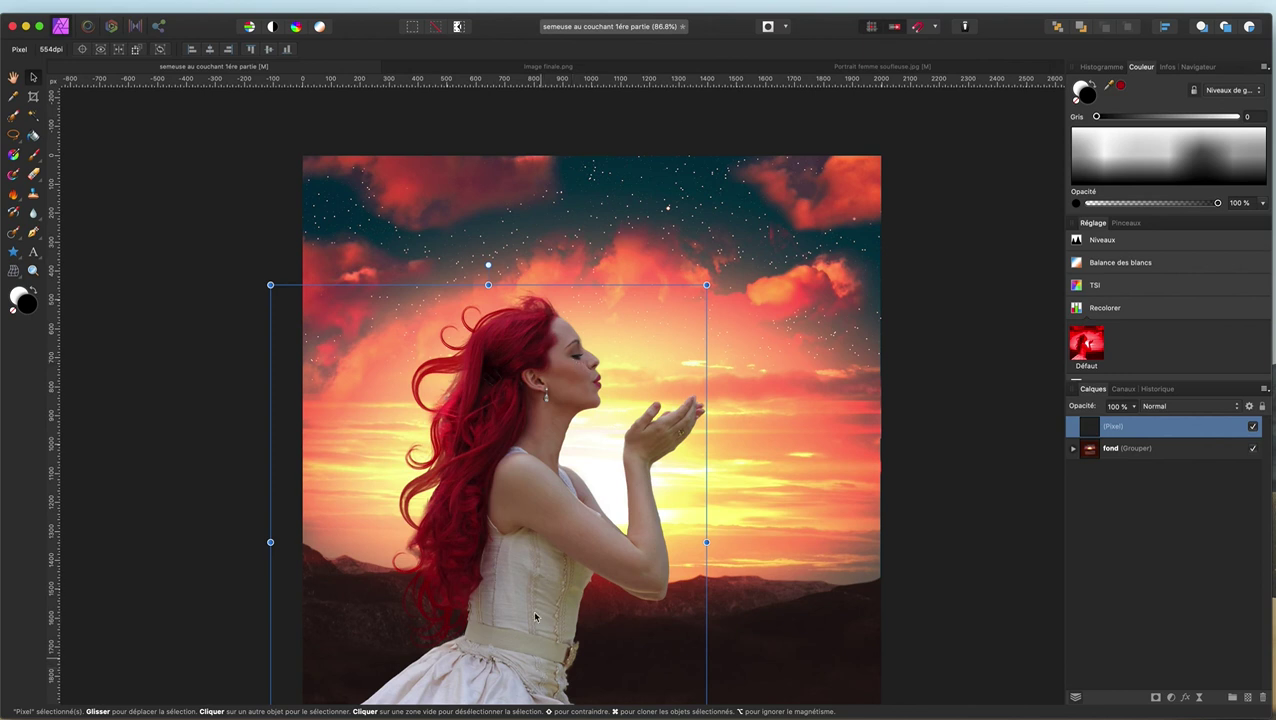
scroll(525, 528, down, 3)
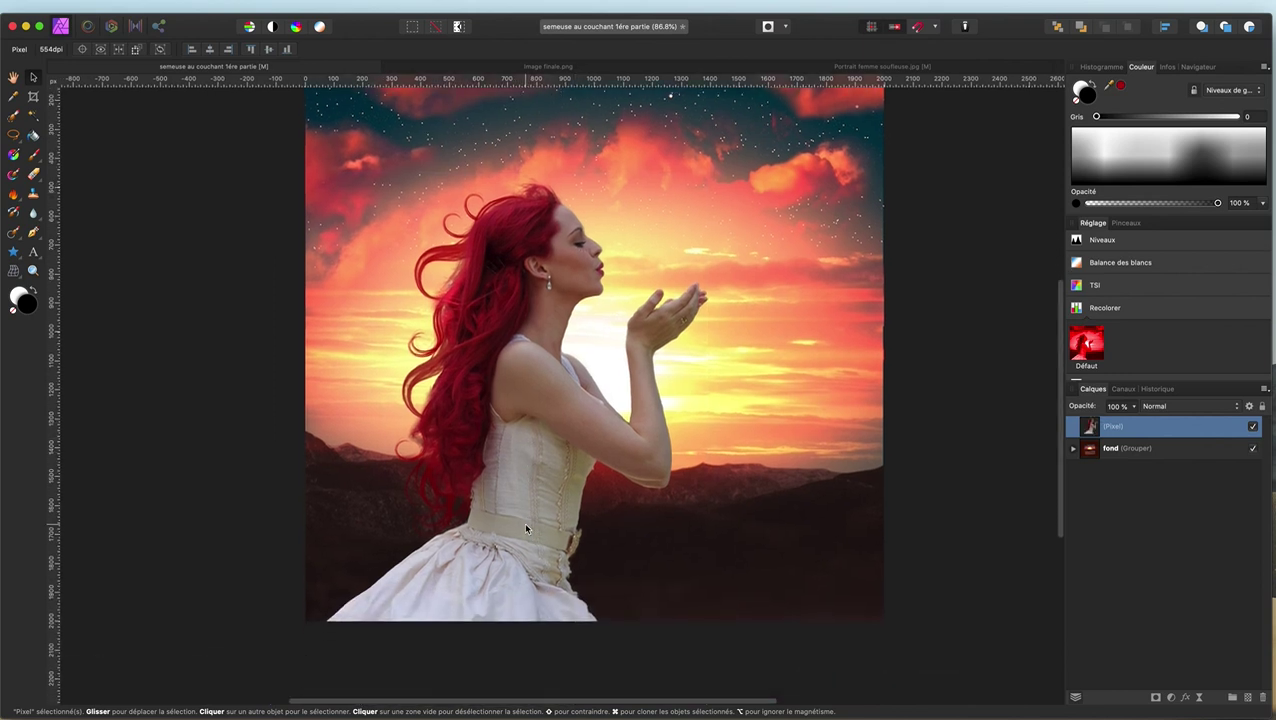
scroll(525, 528, up, 2)
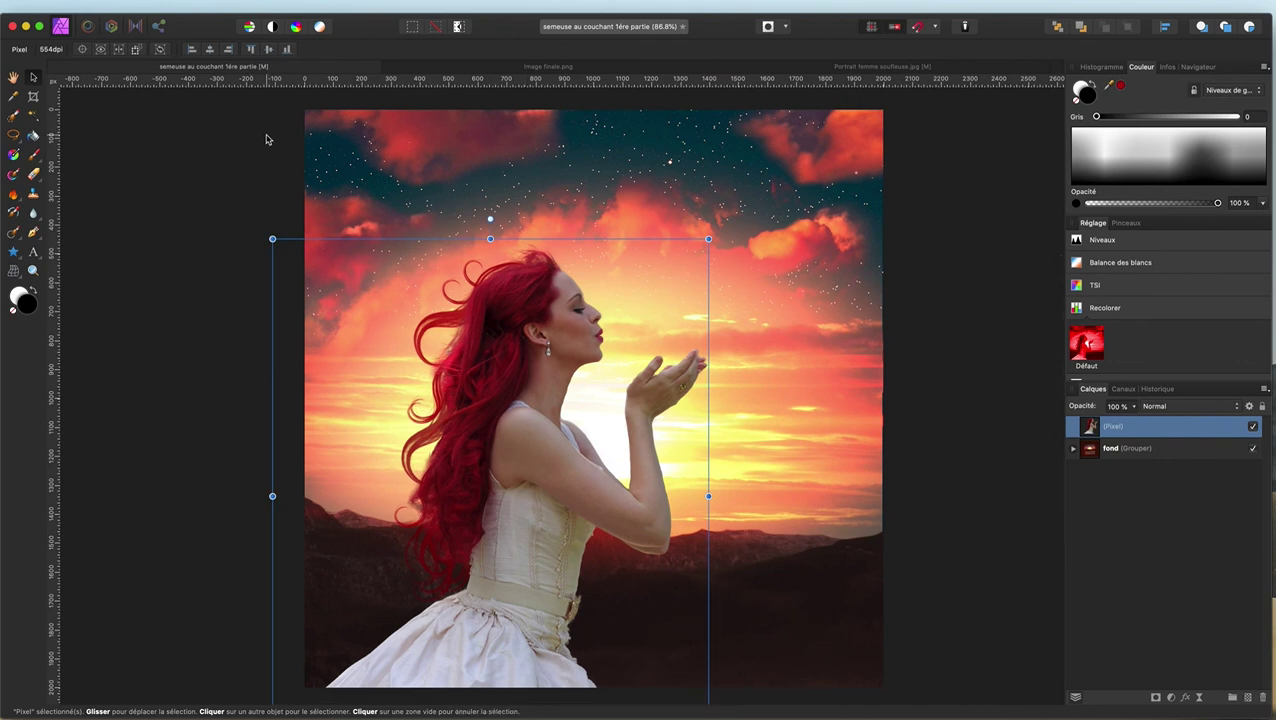
scroll(275, 650, down, 1)
scroll(275, 650, up, 1)
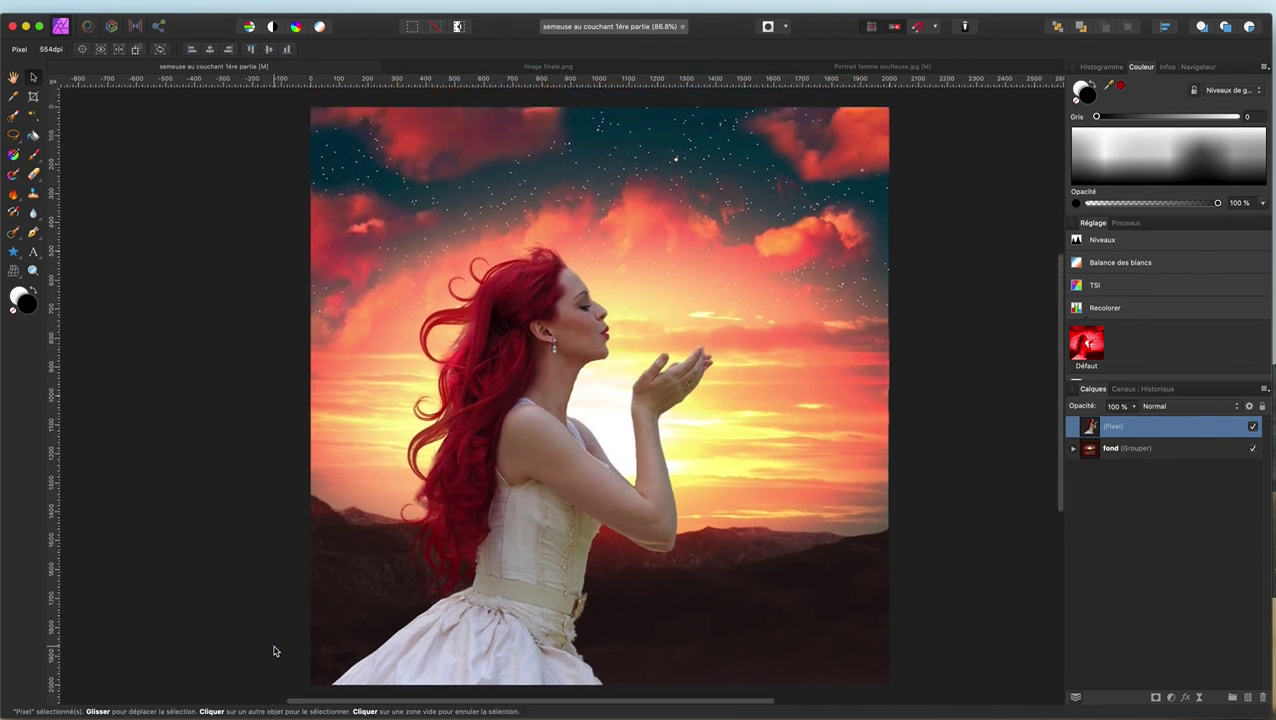
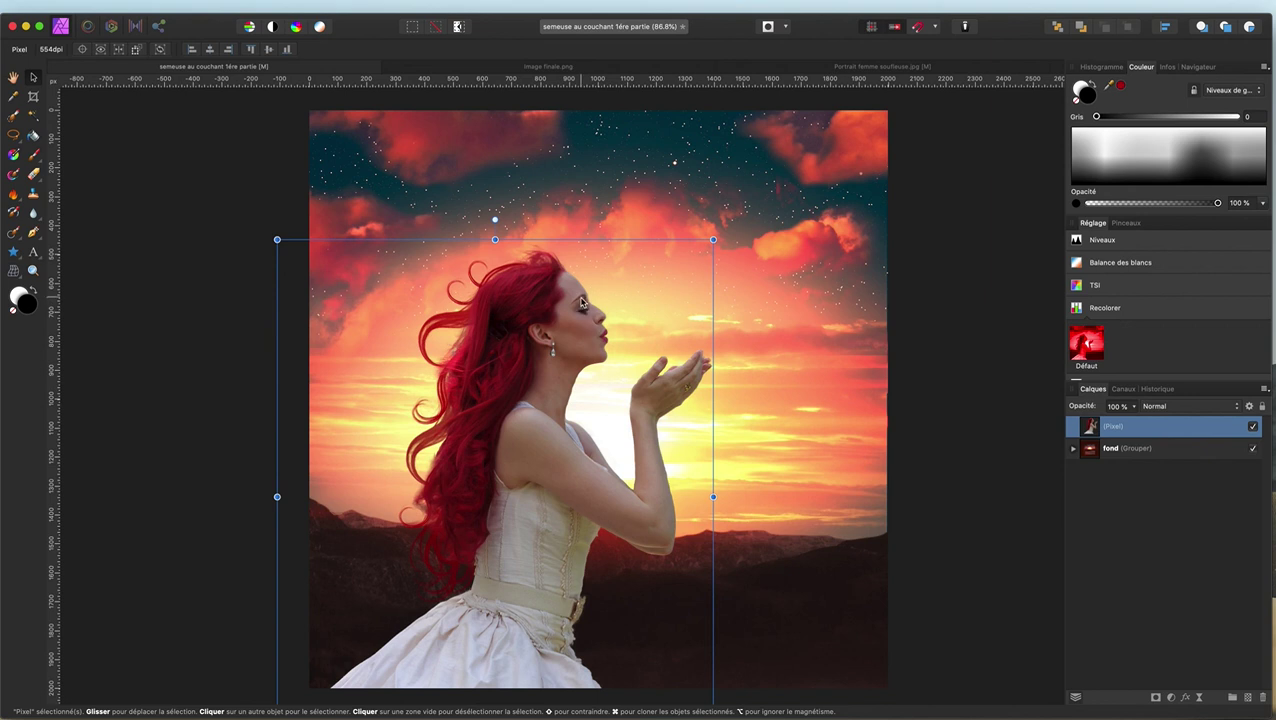
Step: Nudge the woman's pixel layer slightly up and to the left on the canvas
drag(580, 305, 593, 303)
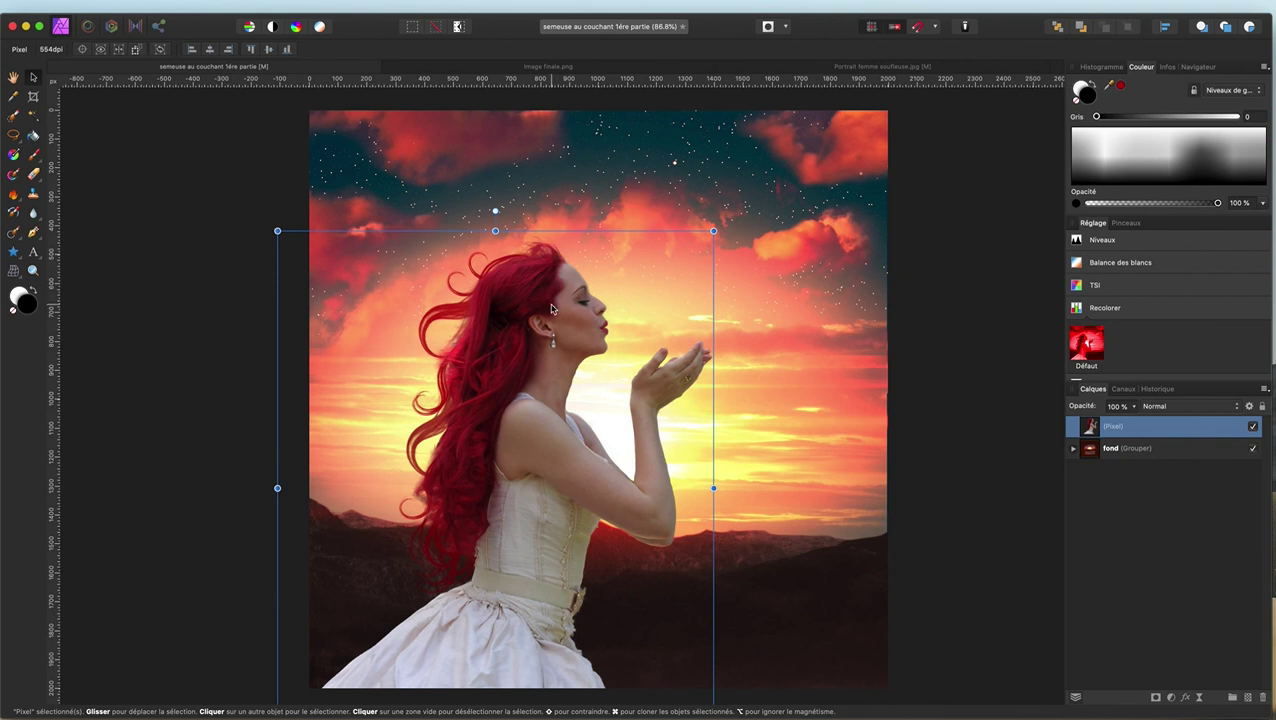
scroll(550, 309, down, 2)
scroll(550, 309, down, 3)
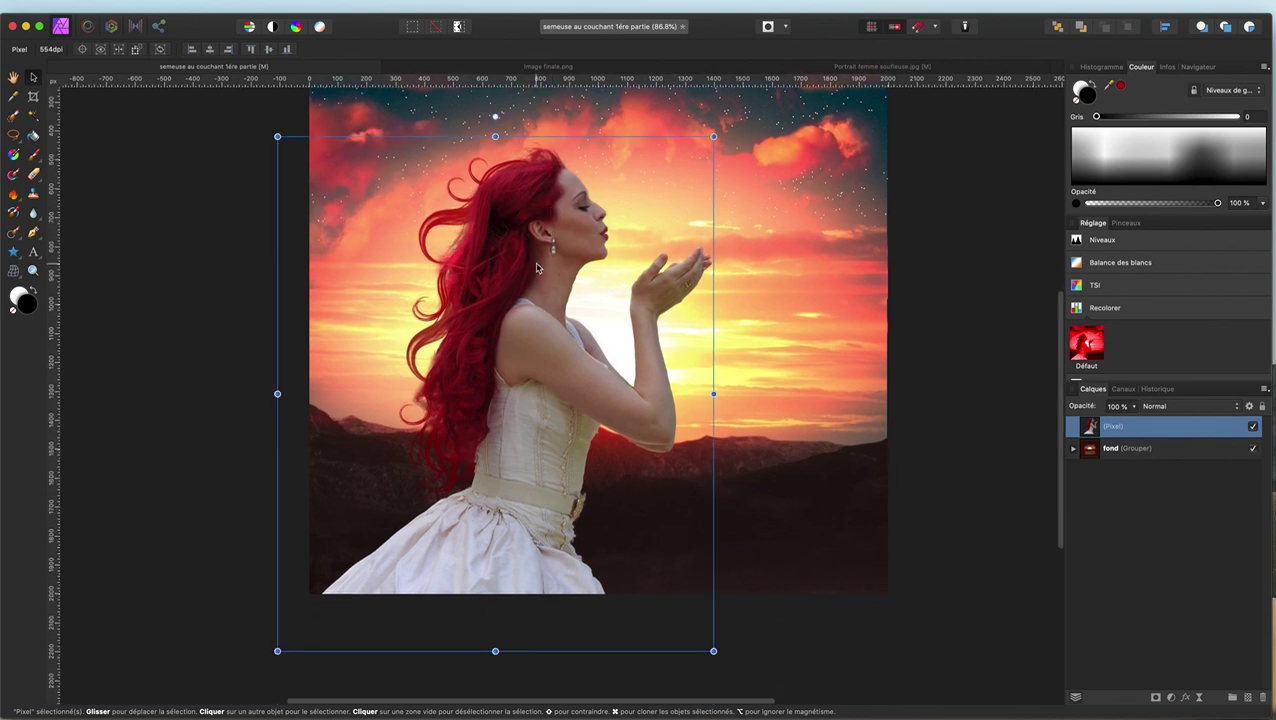
drag(536, 267, 538, 273)
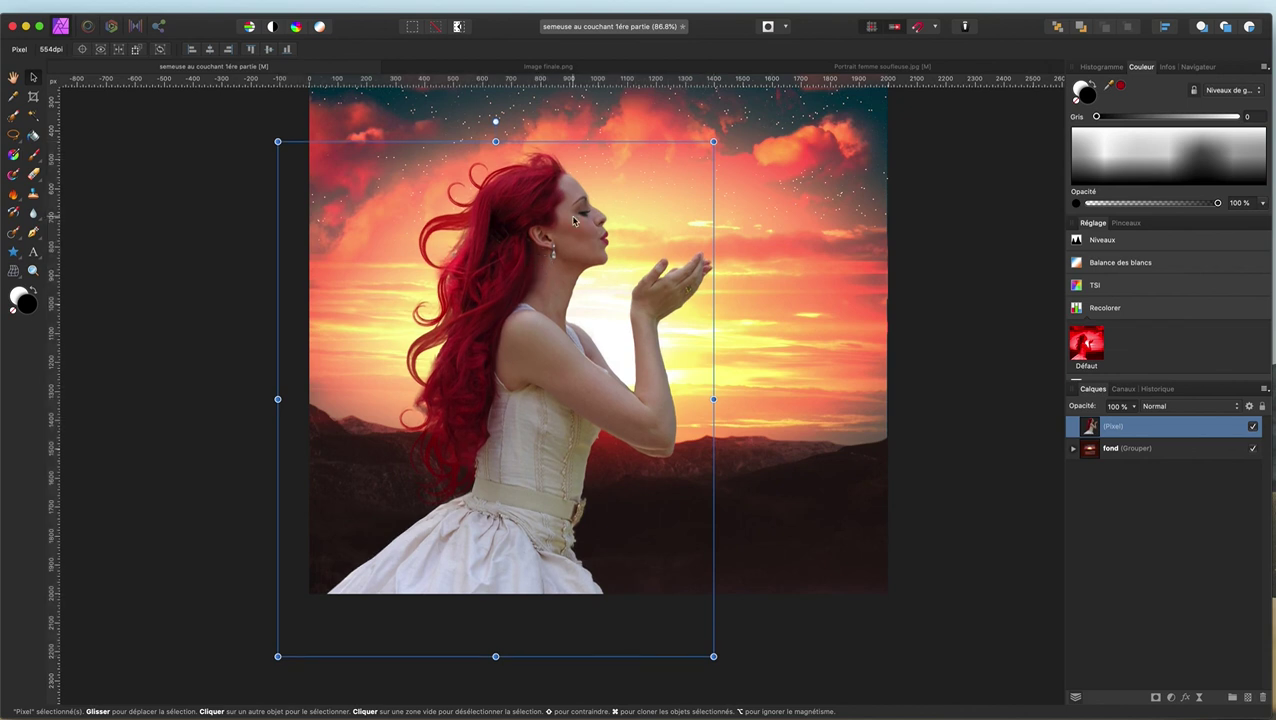
drag(581, 218, 569, 218)
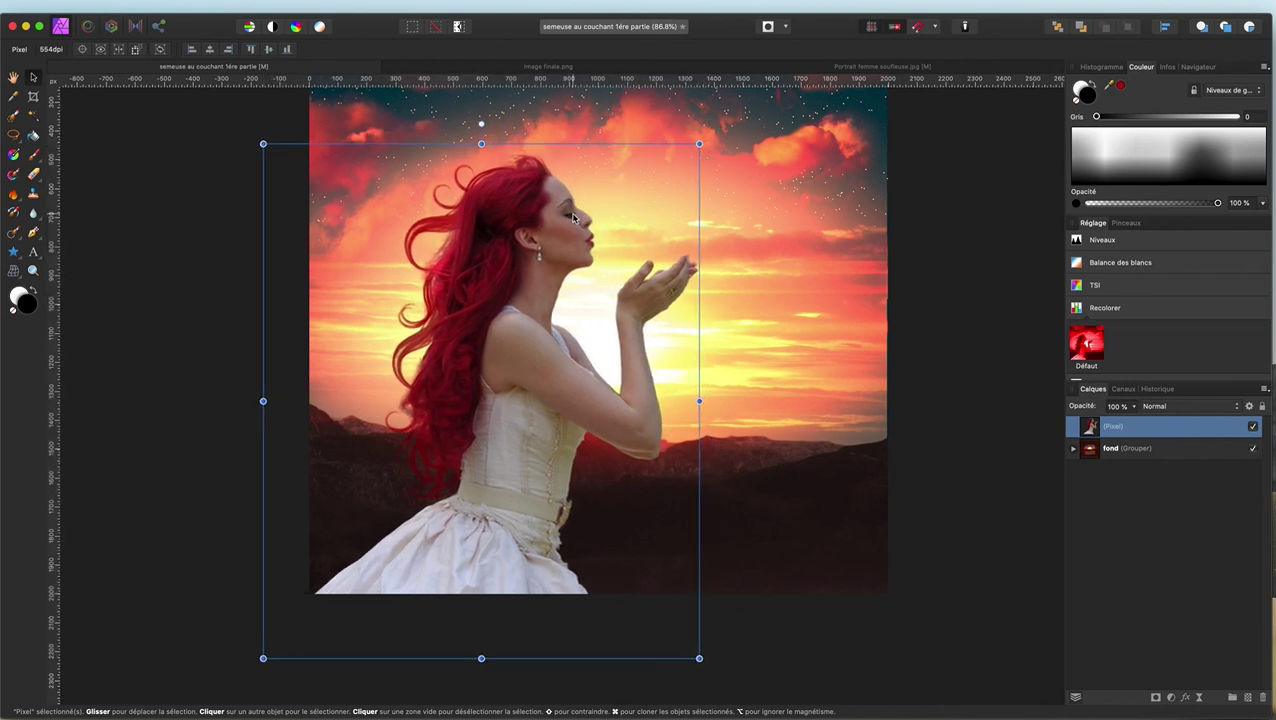
drag(569, 218, 540, 219)
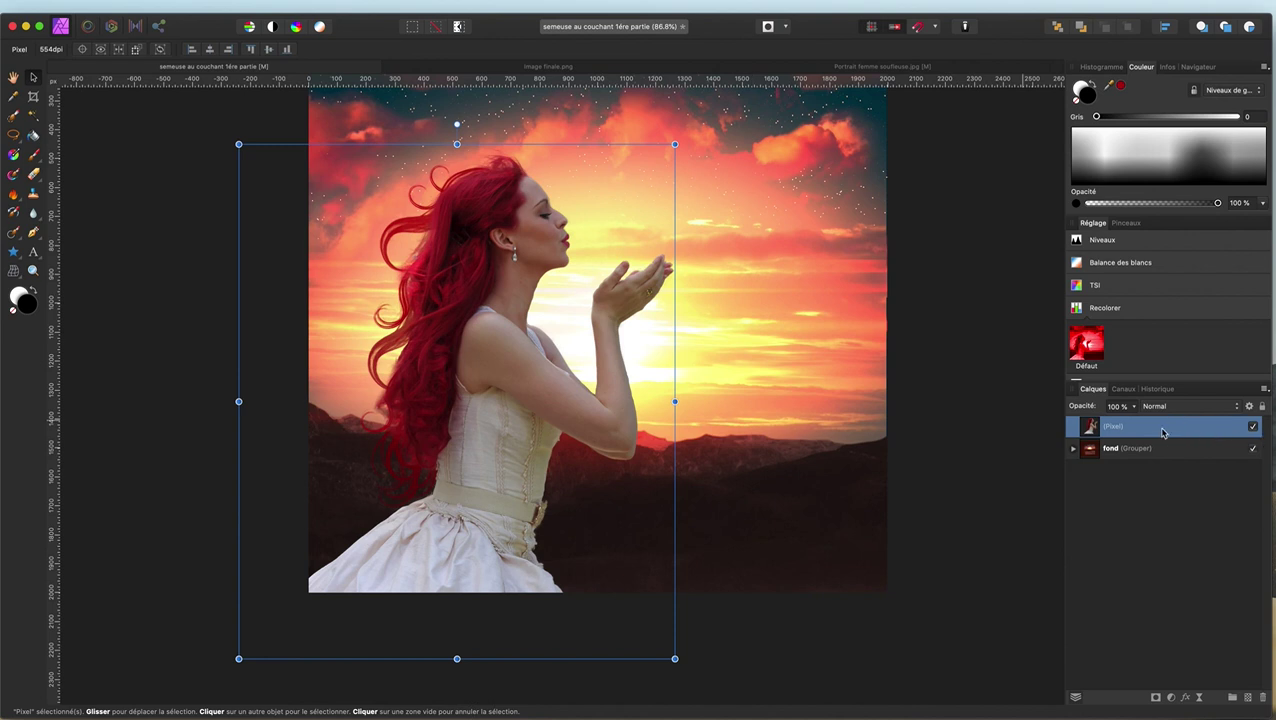
Step: Move the Montagne au soleil couchant layer up-left and widen it to about 2096 px
click(1074, 449)
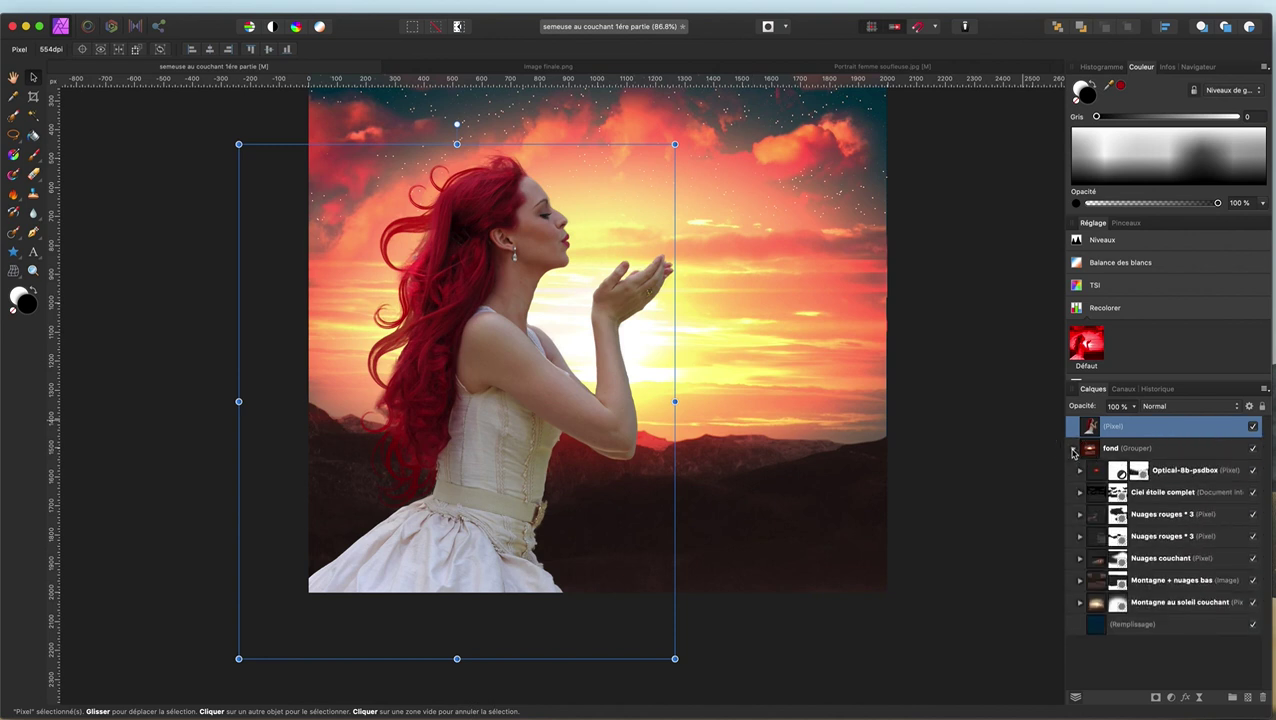
click(1182, 604)
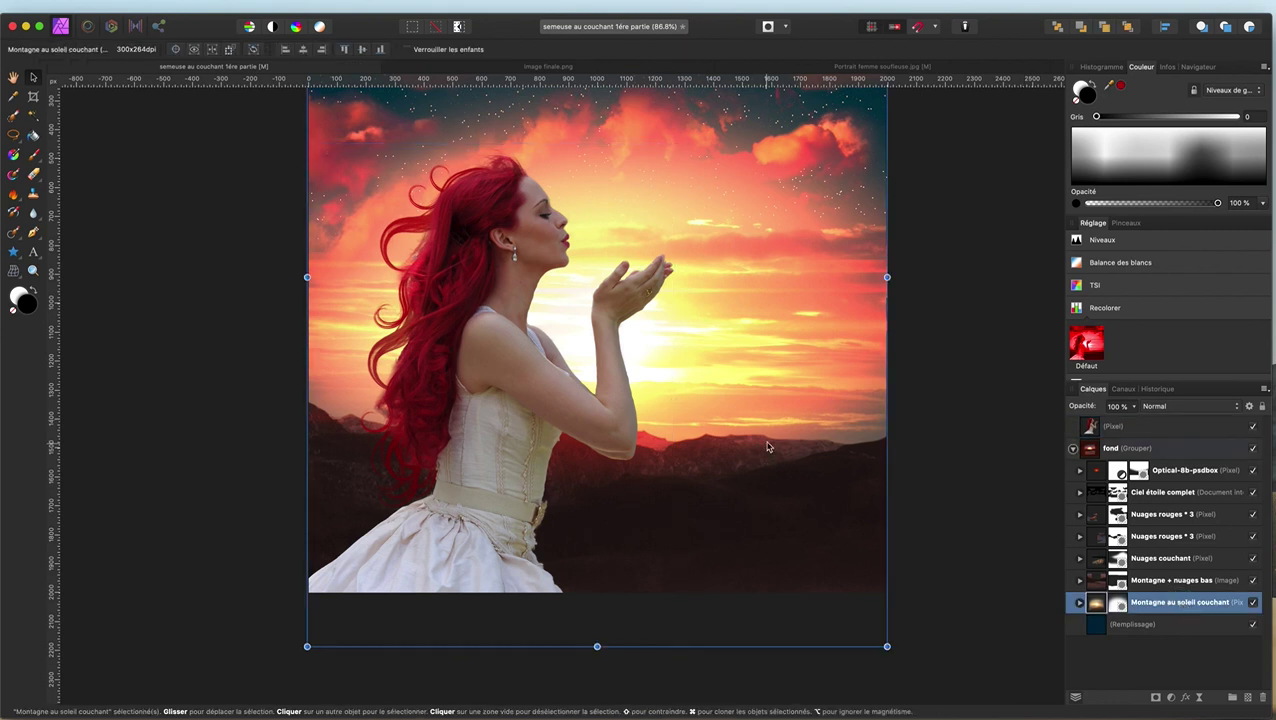
click(665, 352)
drag(665, 352, 640, 318)
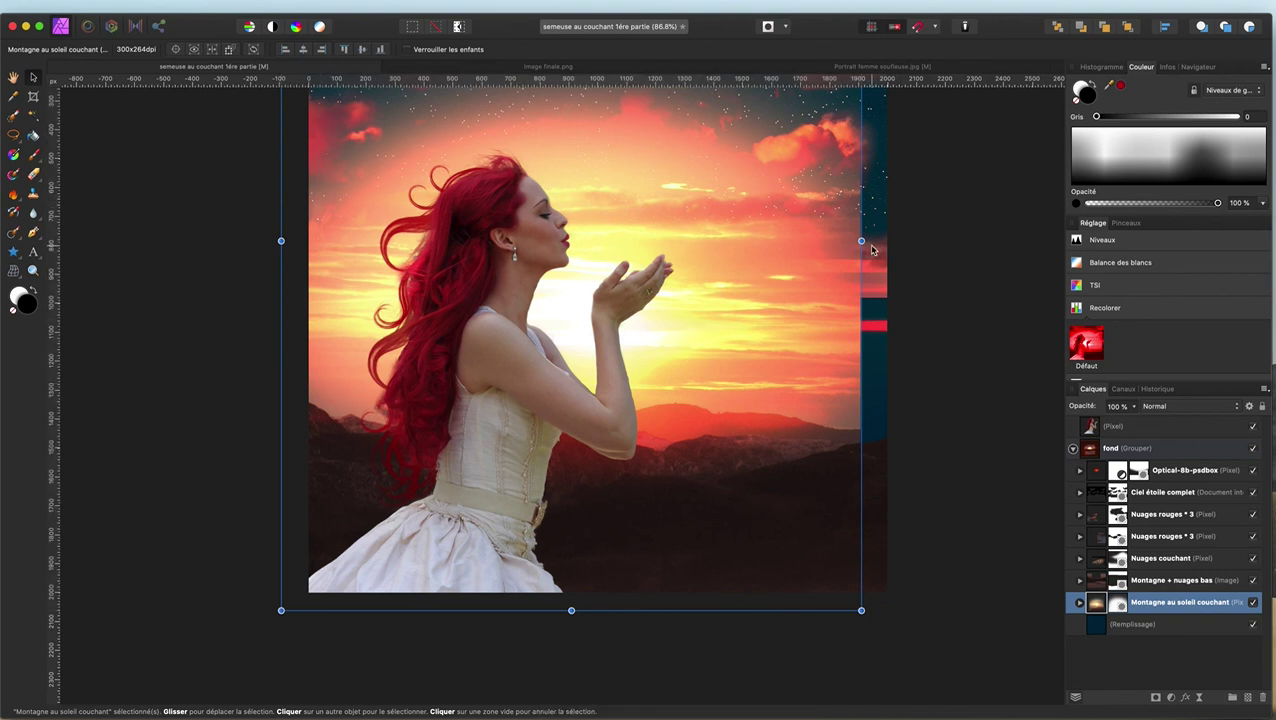
drag(861, 241, 888, 241)
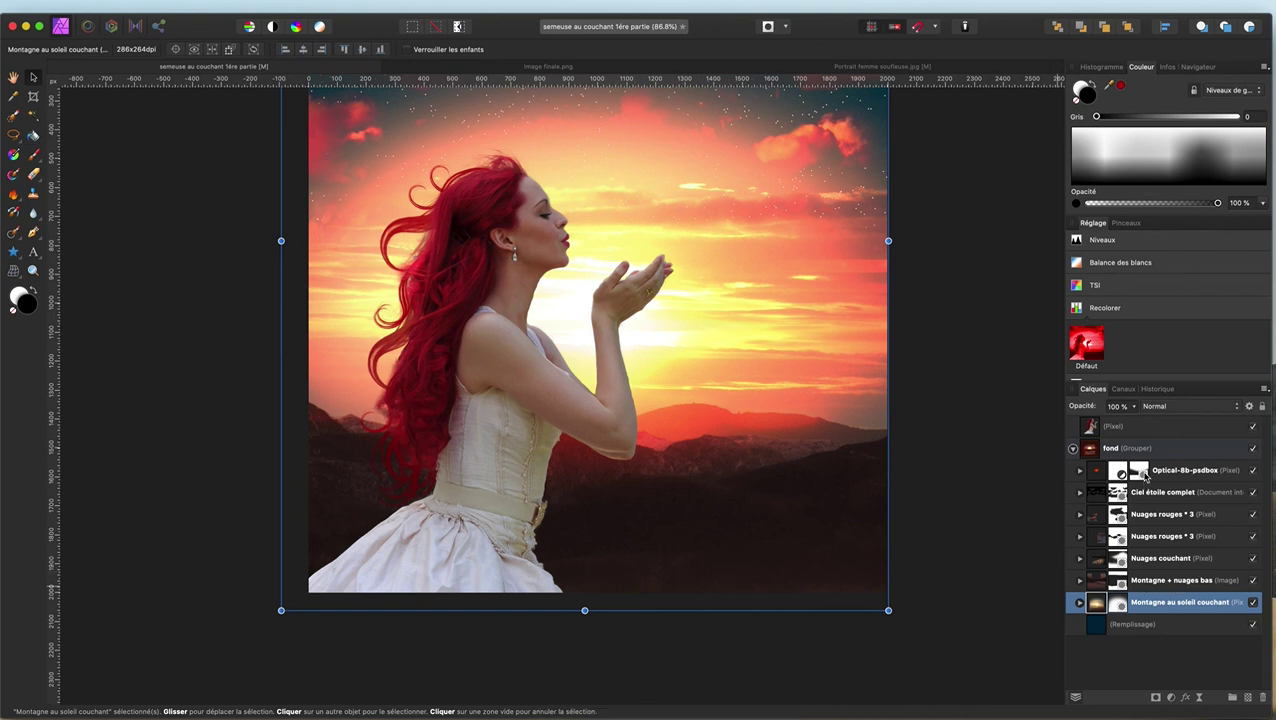
Step: Move the Optical-8b-psdbox glow up-left behind the woman's hands, then select its Masque
click(1175, 474)
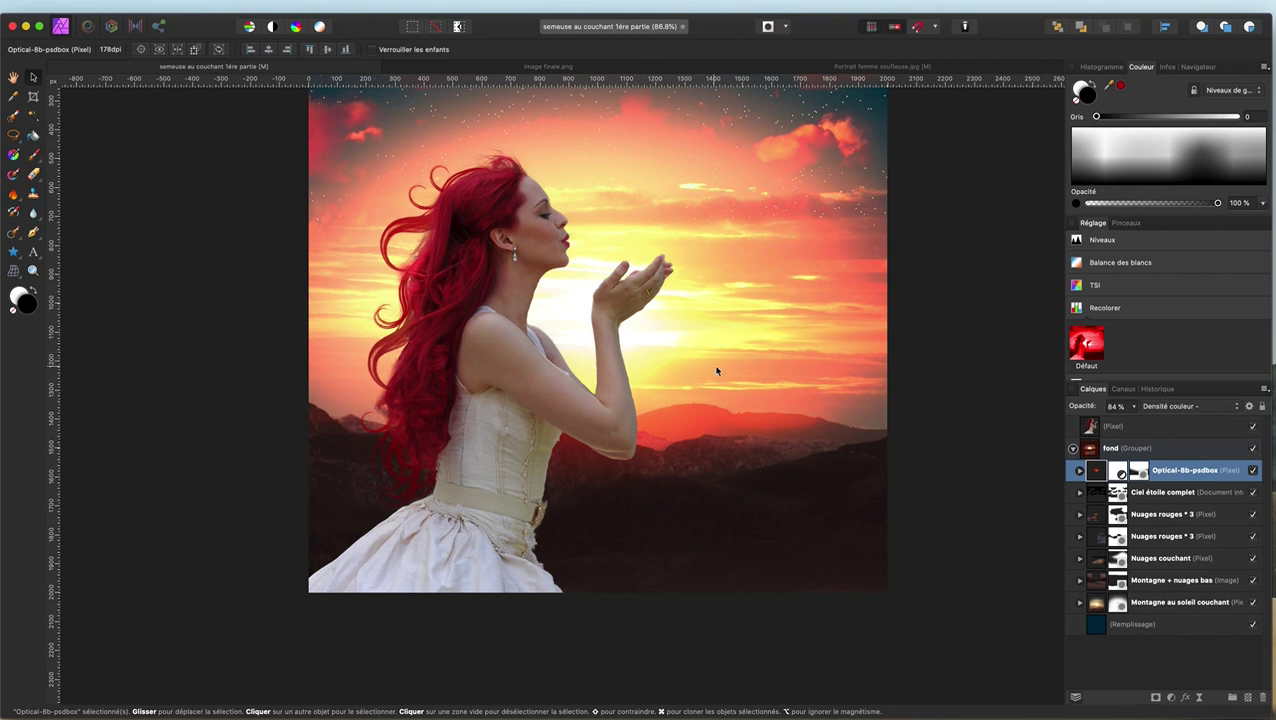
mouse_move(672, 340)
mouse_down()
mouse_move(676, 295)
mouse_move(652, 307)
mouse_move(661, 322)
mouse_up()
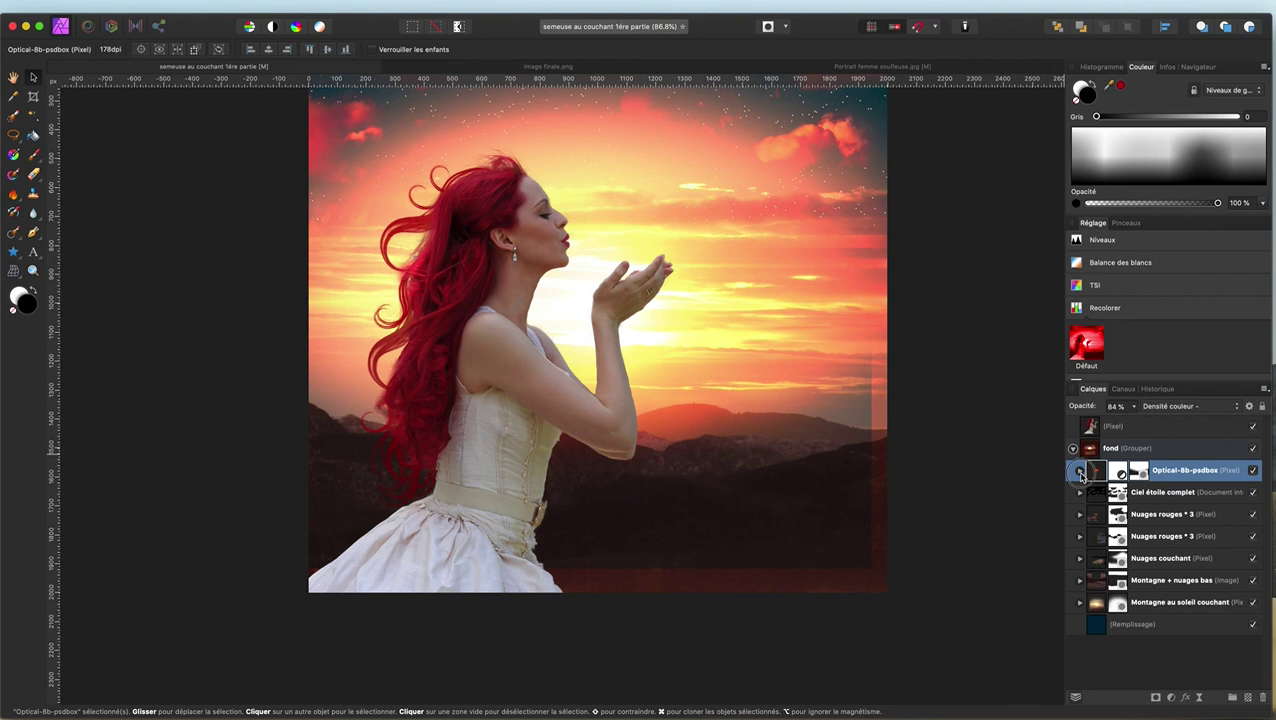
click(1080, 472)
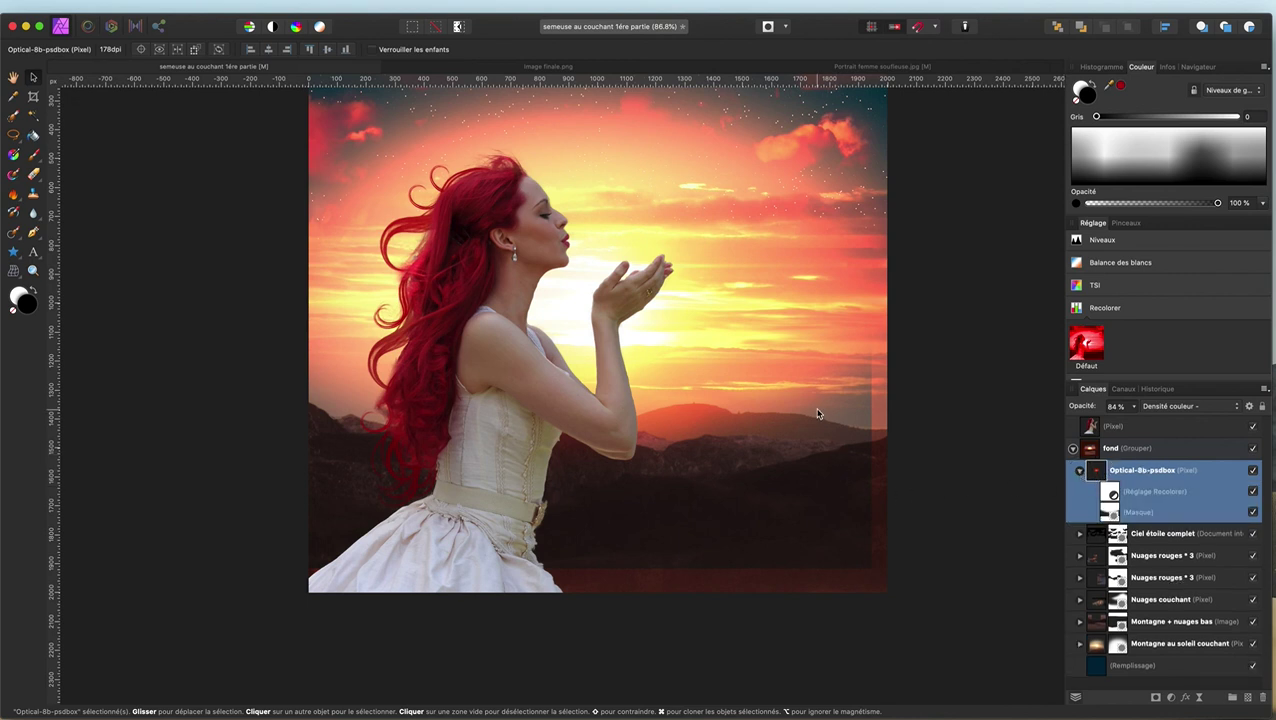
key(b)
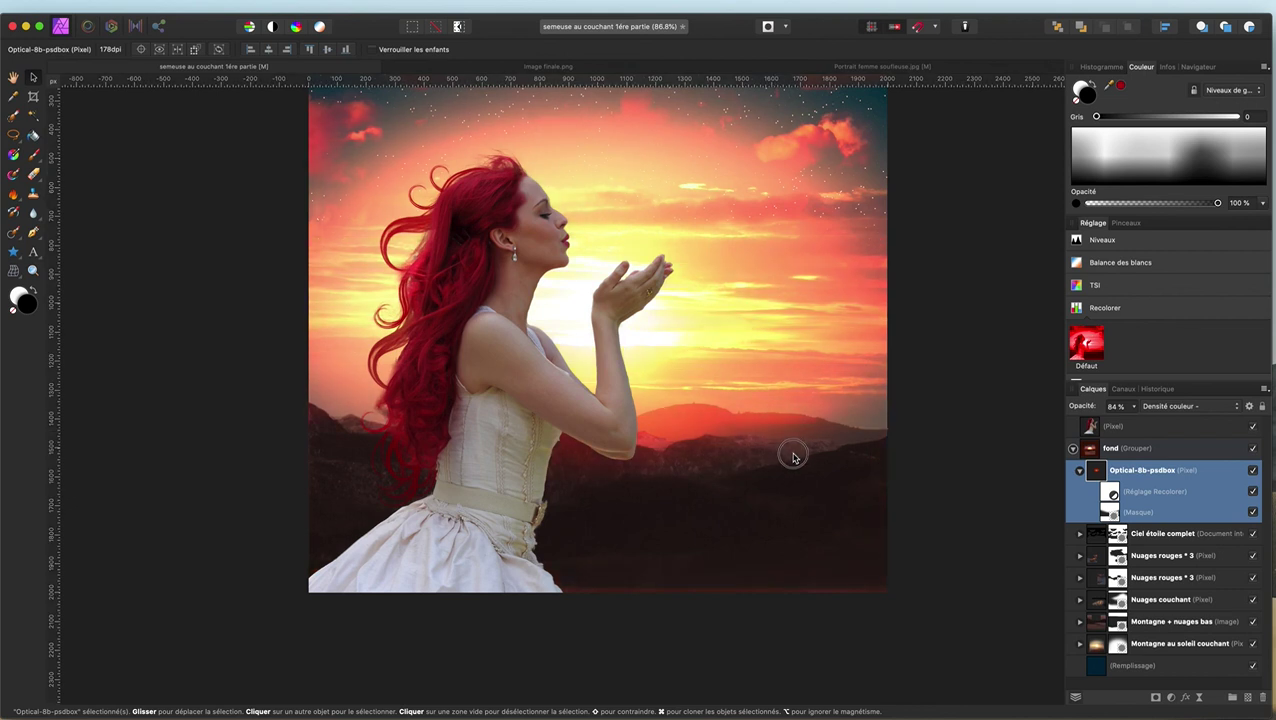
drag(791, 449, 767, 424)
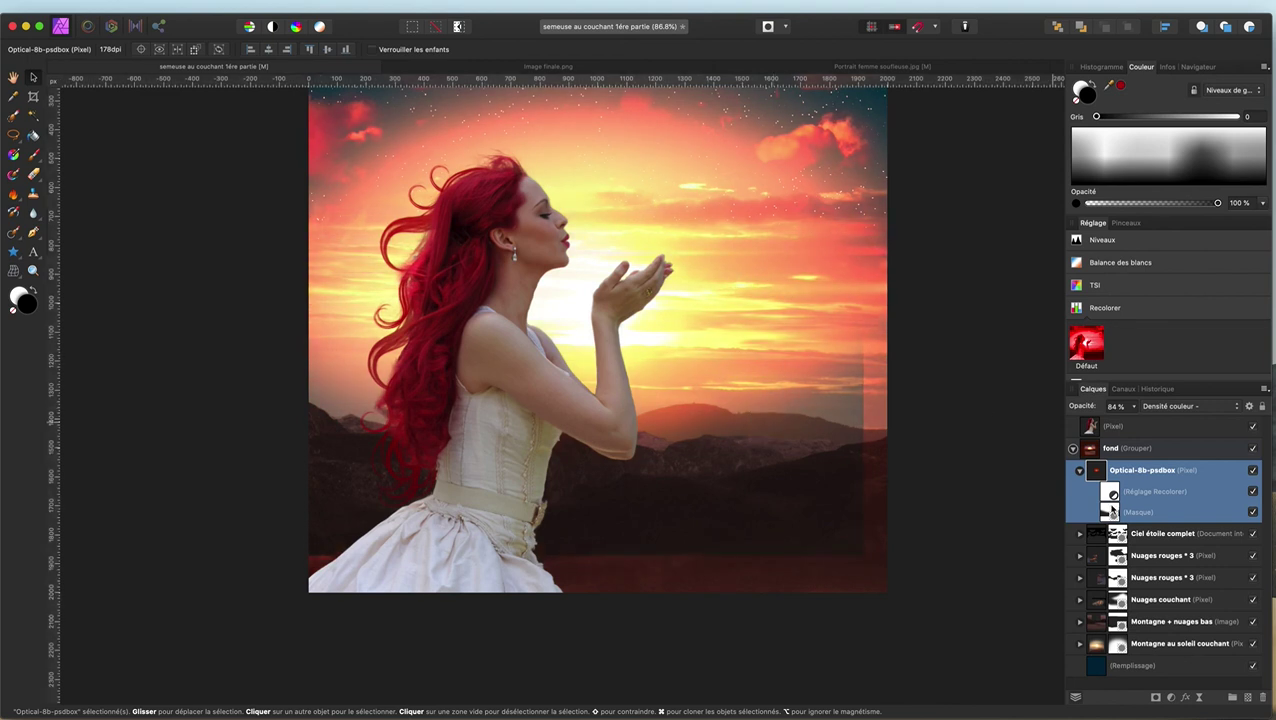
click(1112, 511)
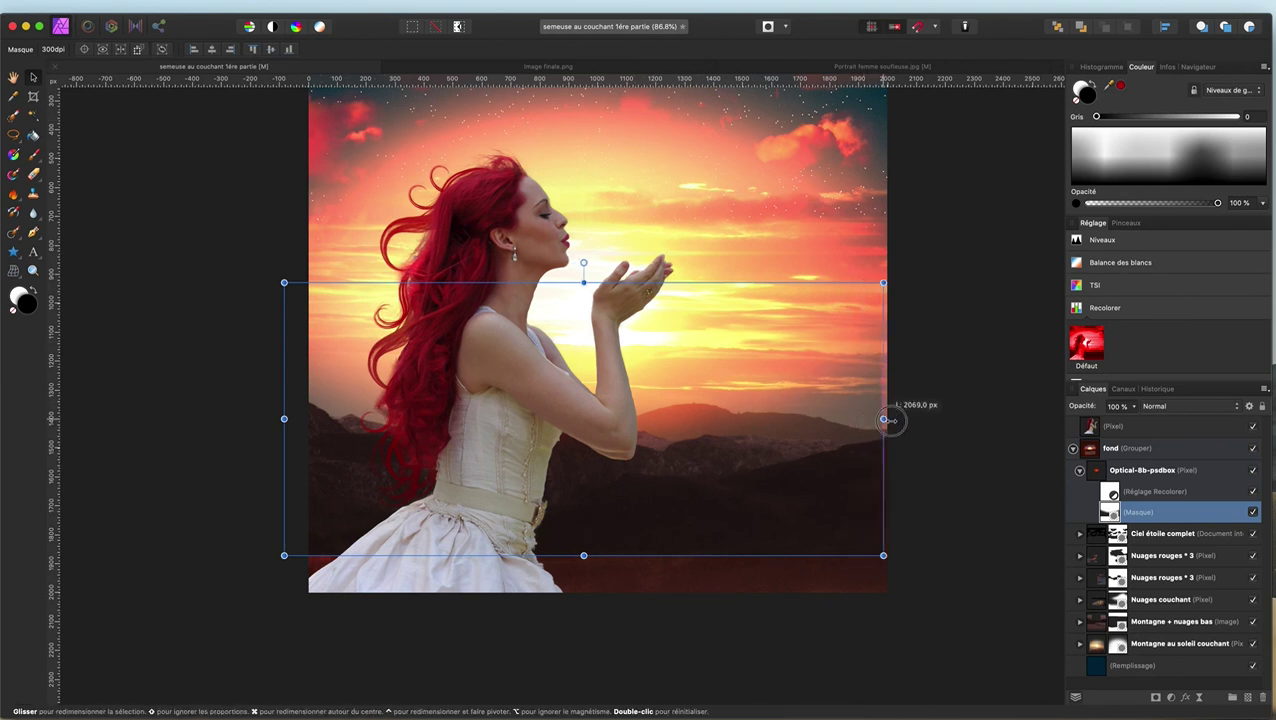
Step: Stretch the Optical-8b-psdbox mask past the canvas's right and bottom edges, then reselect the glow layer
drag(863, 419, 899, 419)
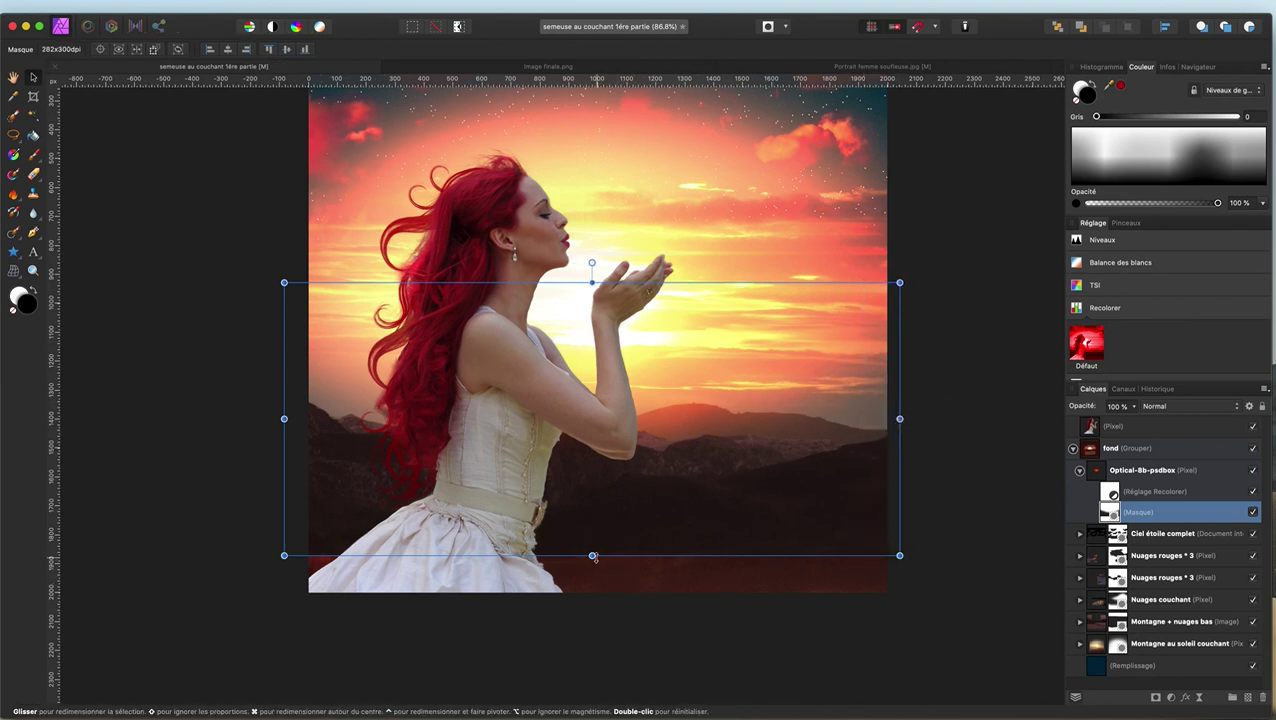
drag(593, 556, 592, 609)
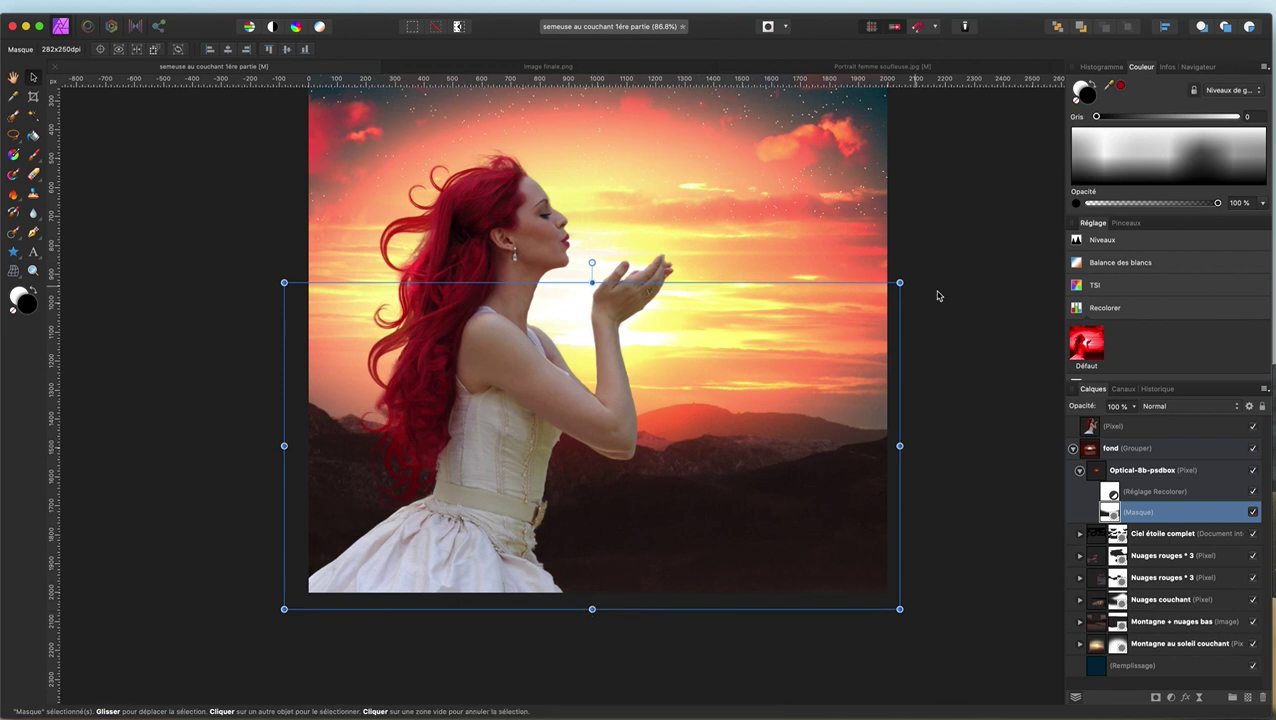
click(1021, 395)
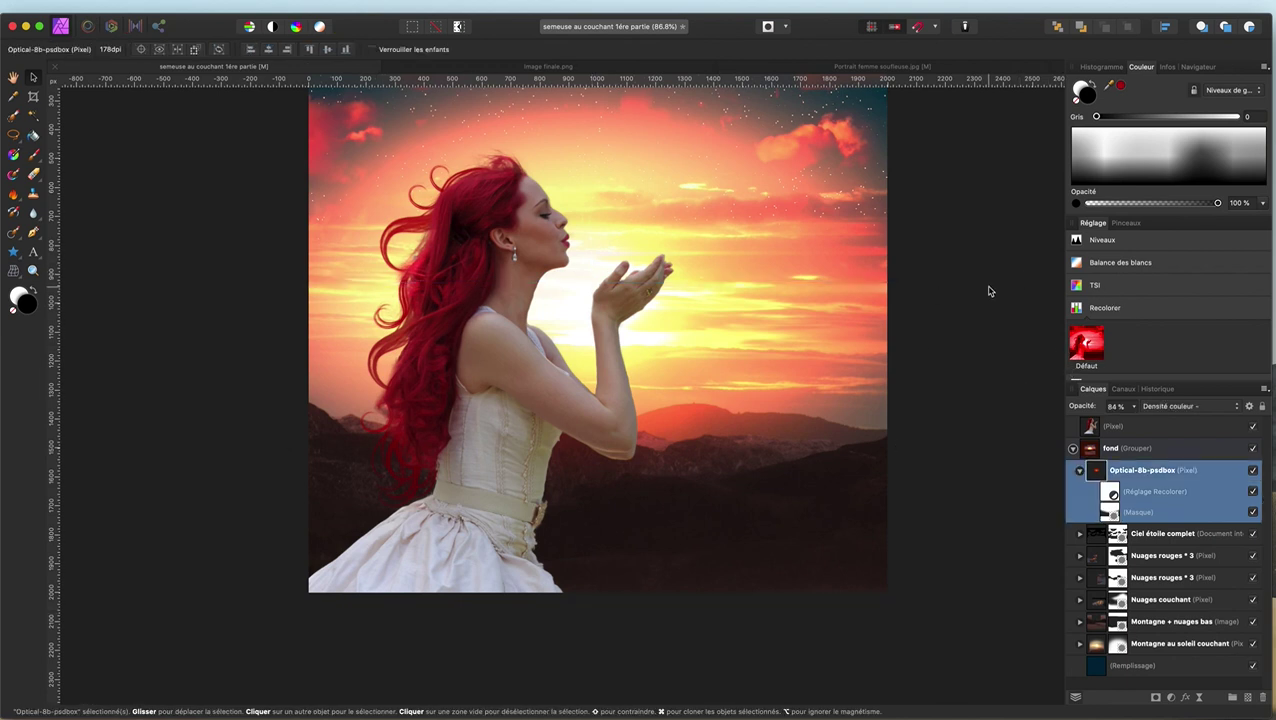
Step: Collapse the Optical-8b-psdbox layer's contents and reselect the woman's (Pixel) layer
scroll(988, 292, up, 5)
scroll(988, 292, down, 7)
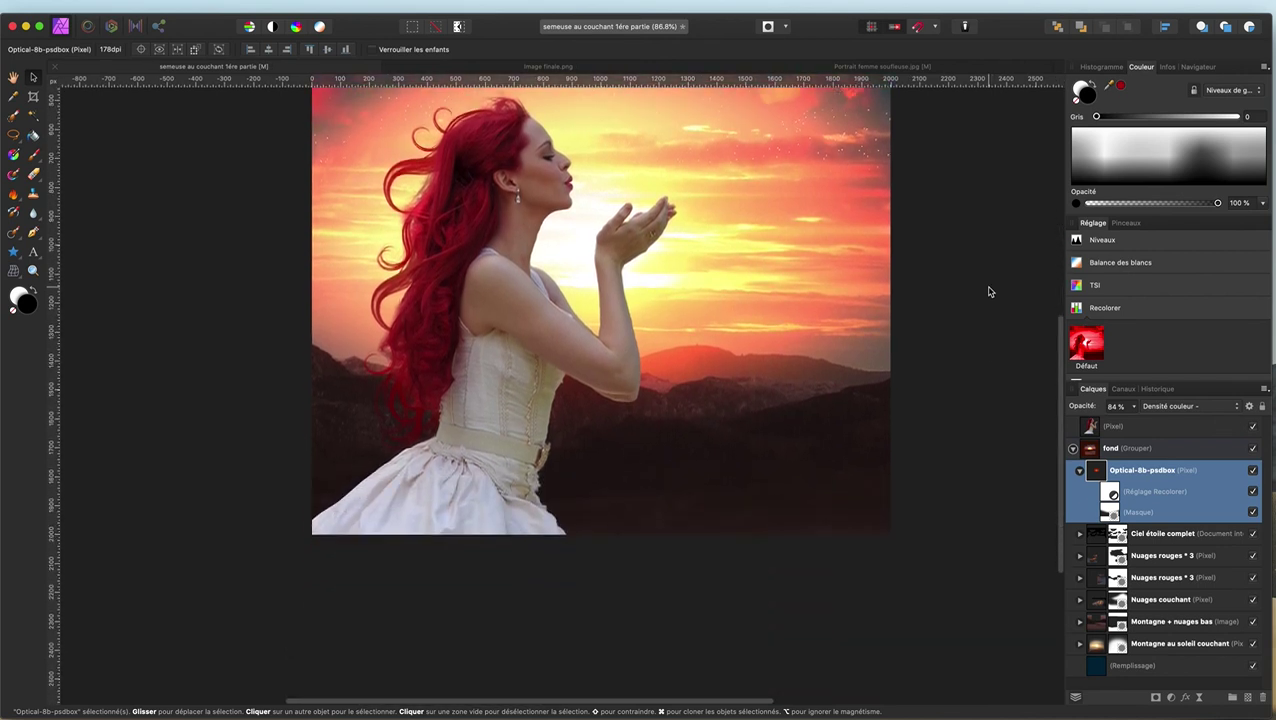
scroll(988, 292, up, 1)
scroll(988, 292, up, 1)
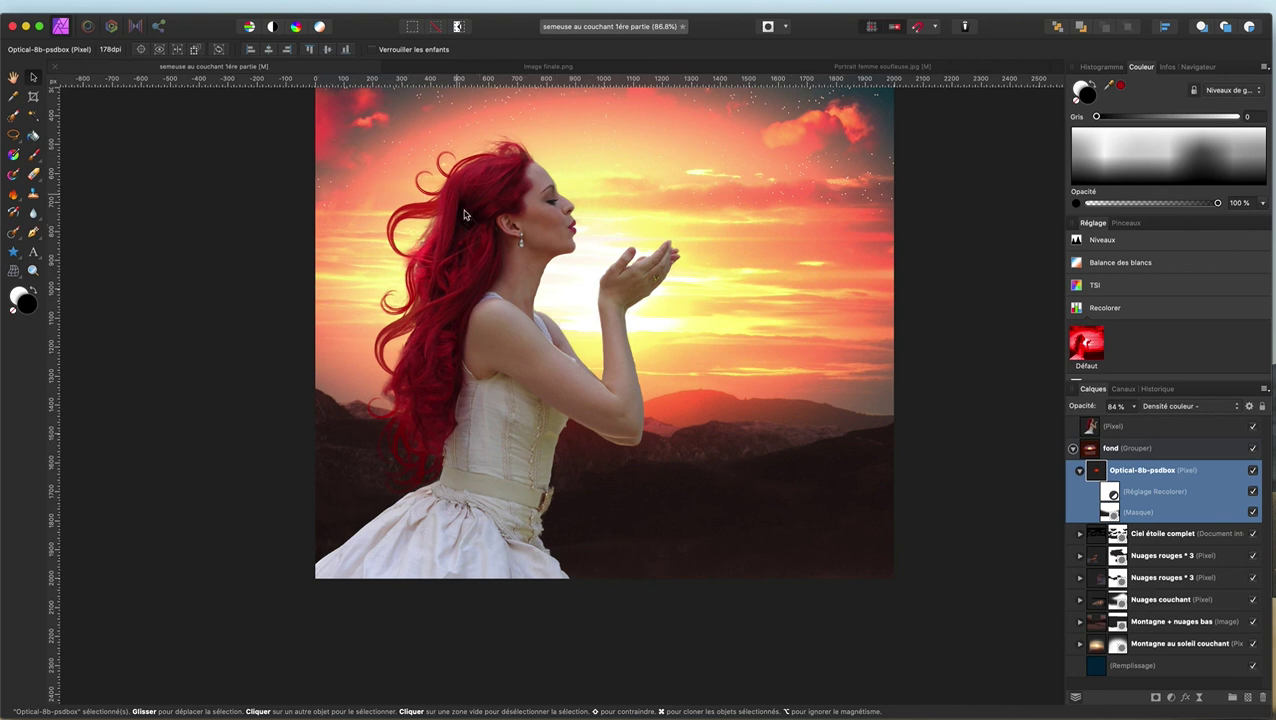
click(1080, 472)
click(1158, 430)
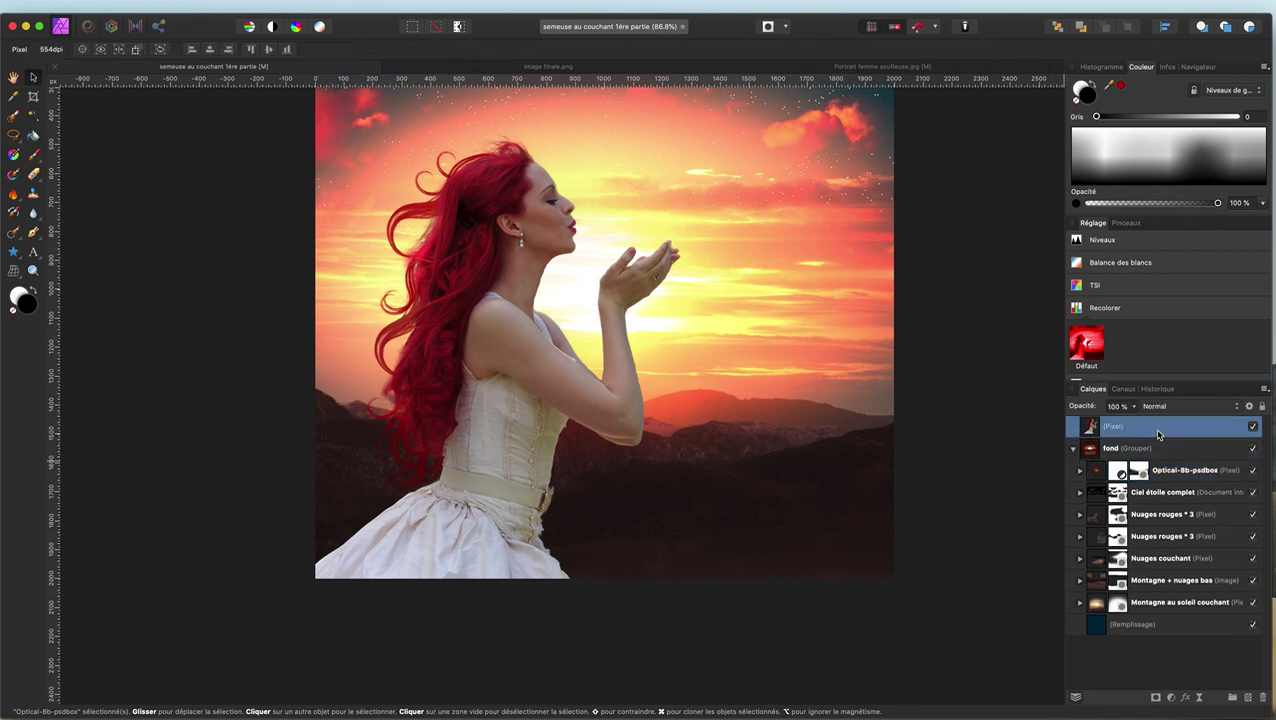